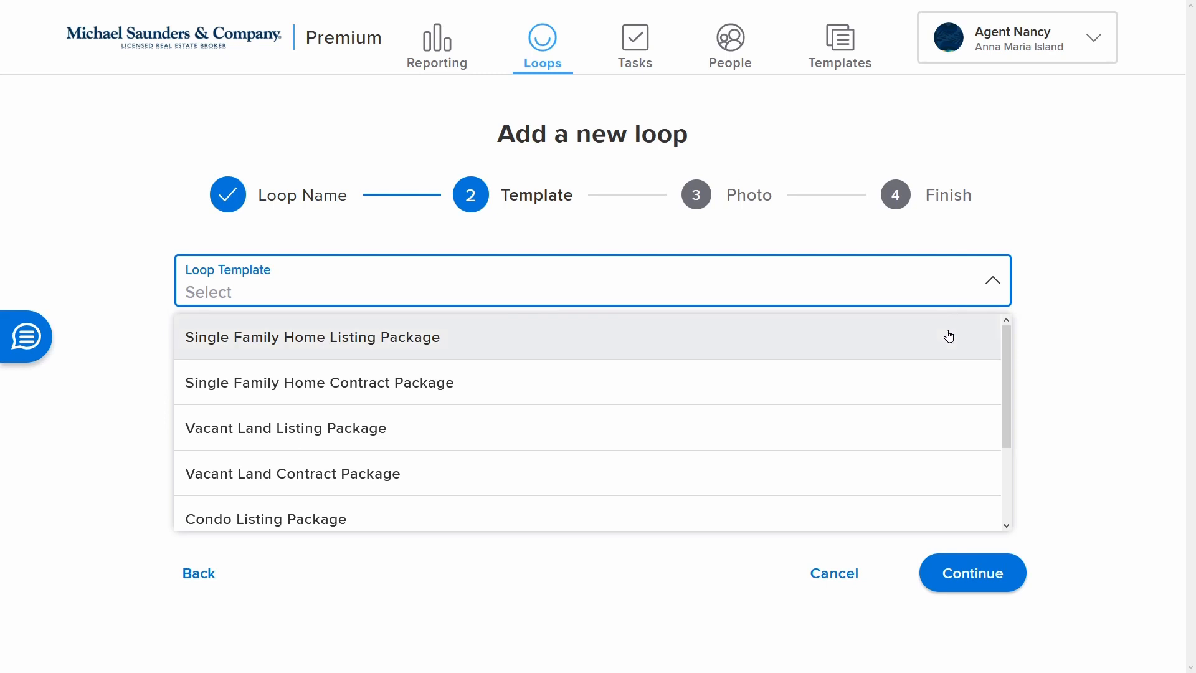
left_click(947, 336)
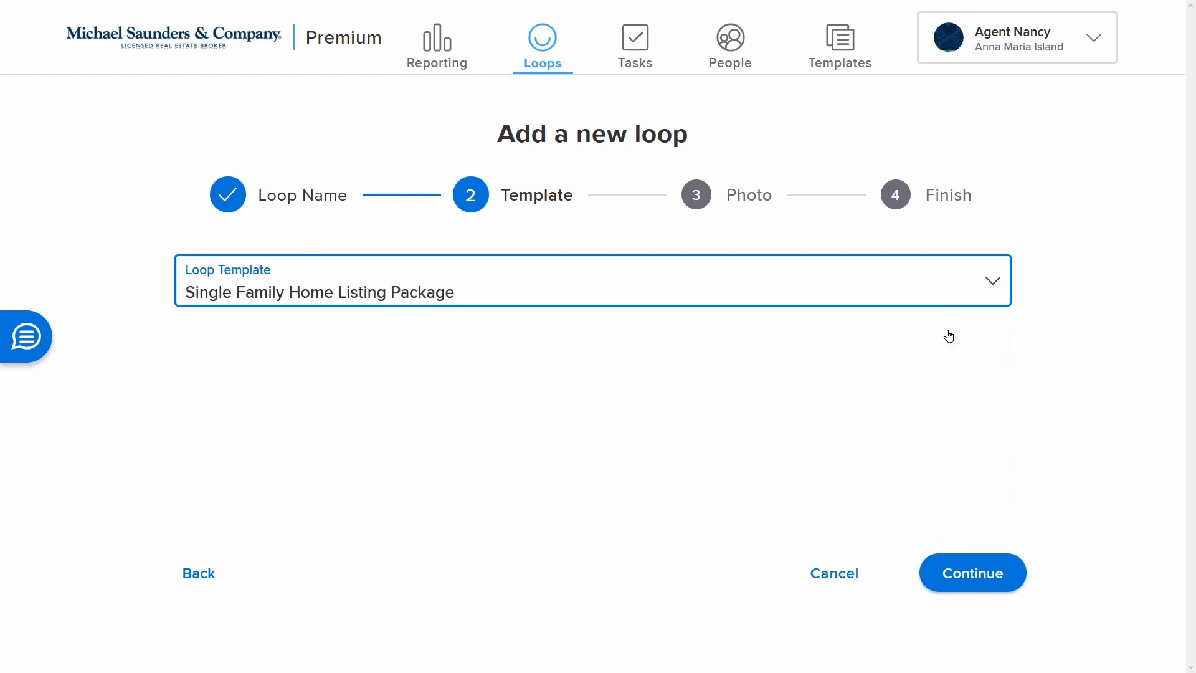
left_click(957, 586)
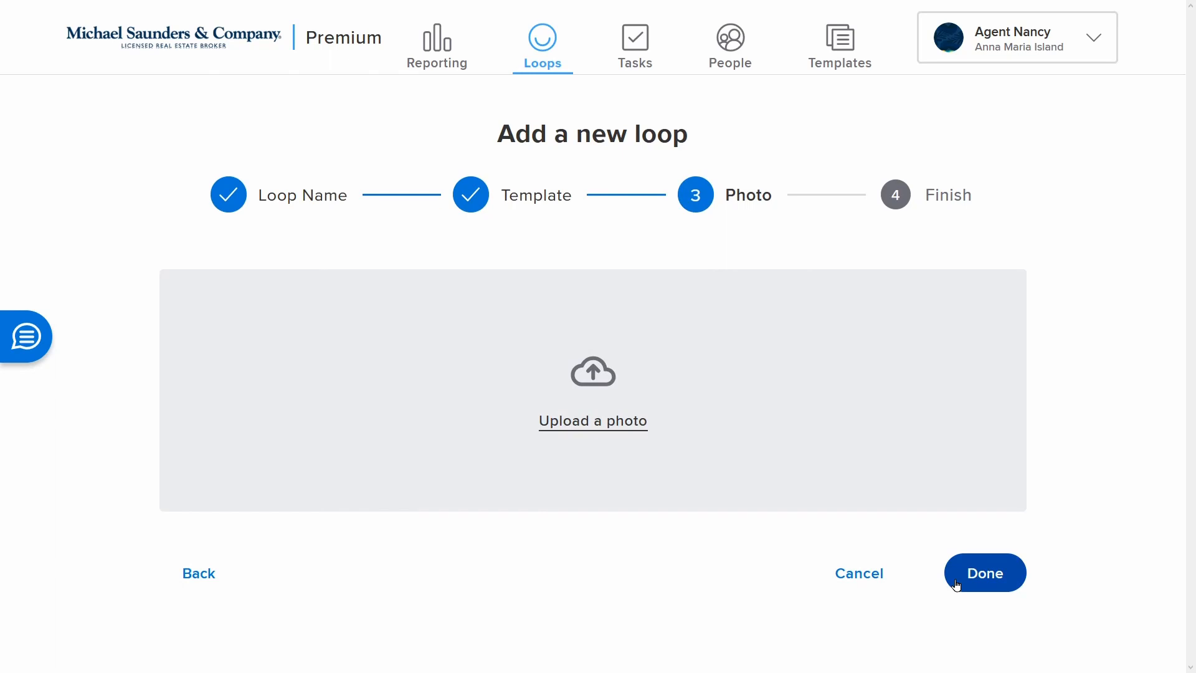
left_click(608, 431)
left_click(165, 107)
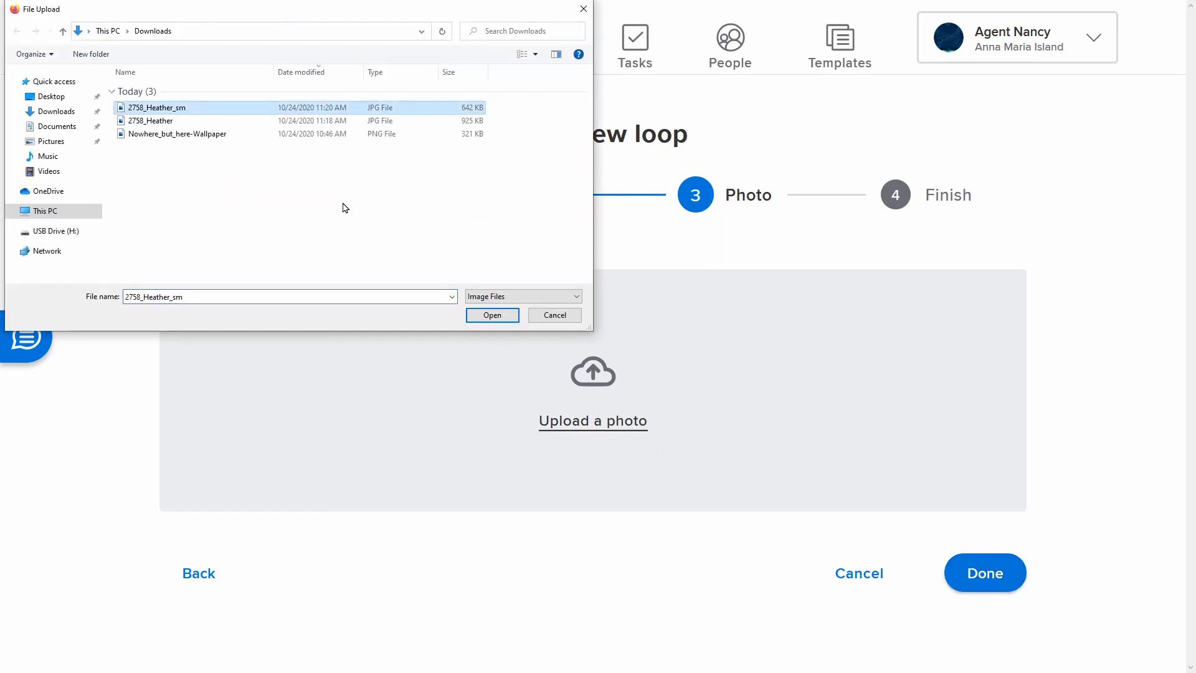
left_click(490, 314)
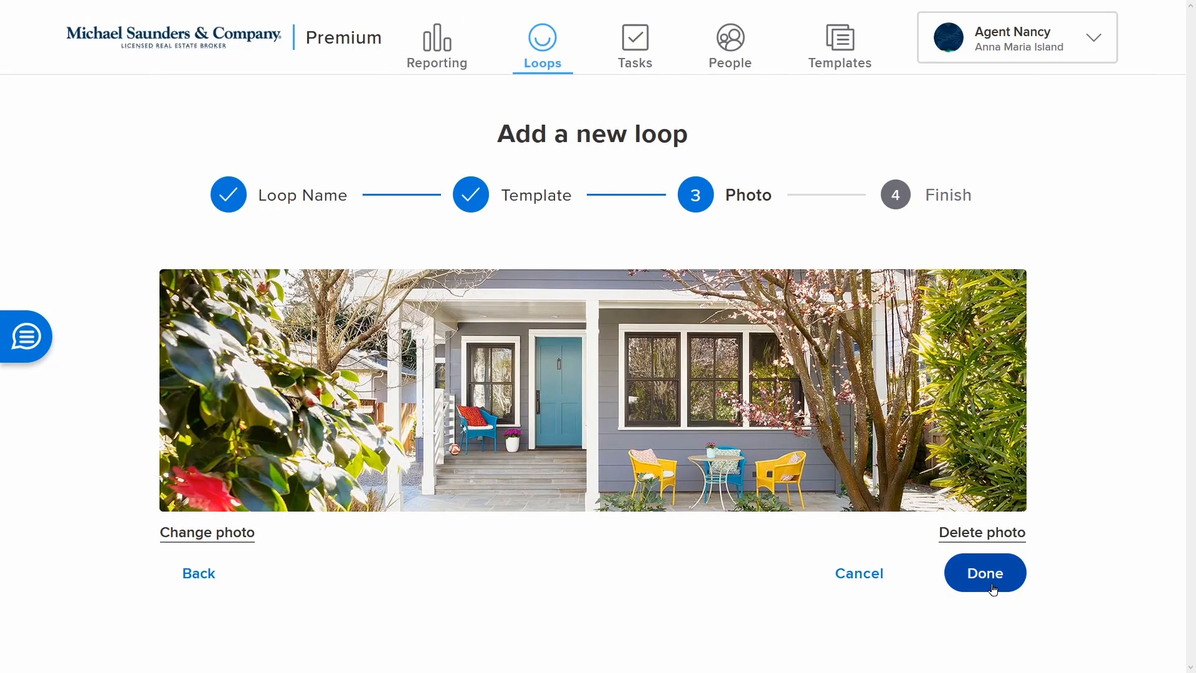
left_click(993, 589)
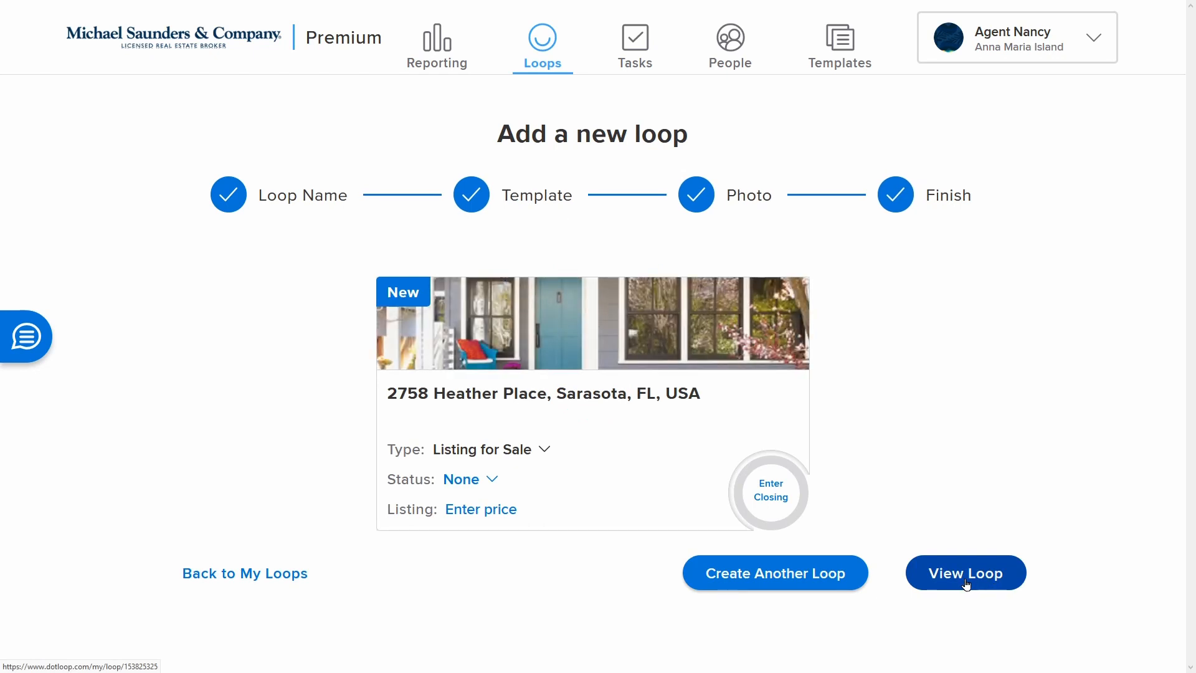
Open the new loop and set its status to PRE-LISTING
left_click(966, 584)
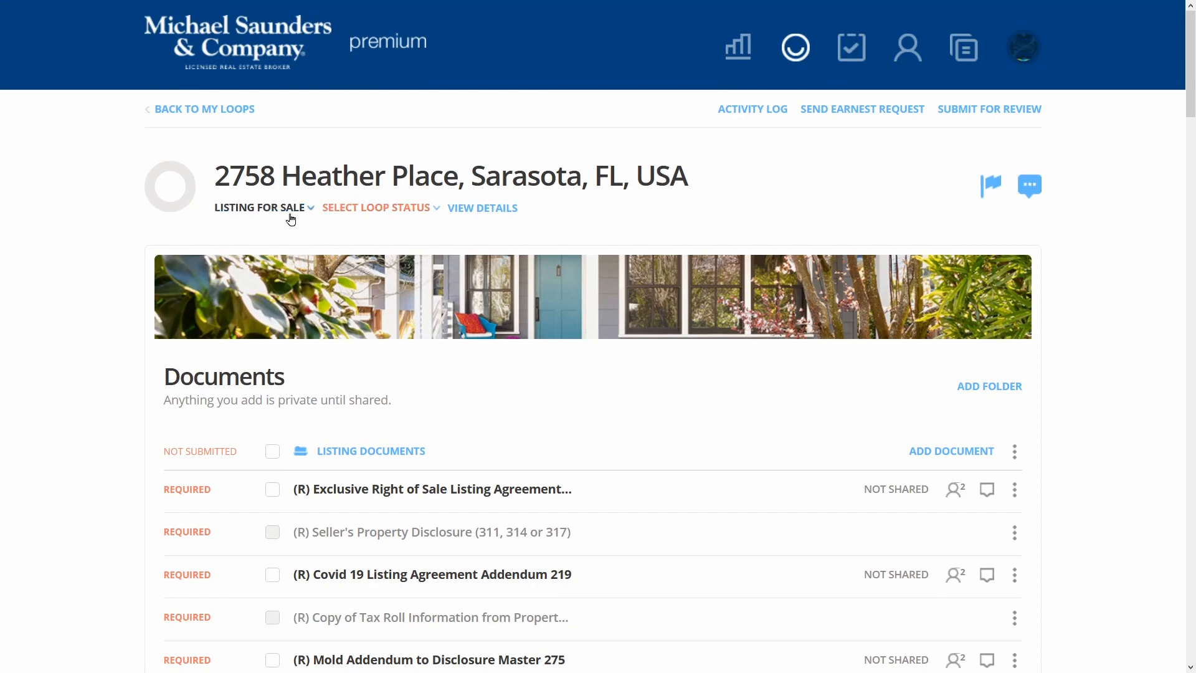
left_click(398, 212)
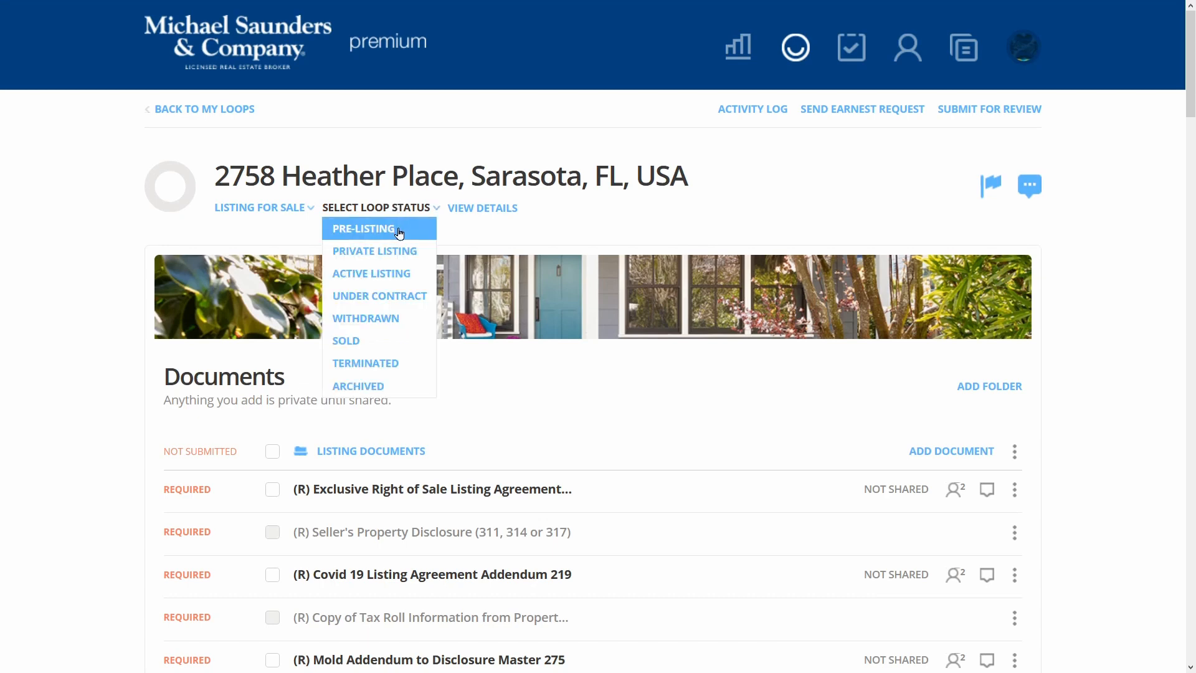
left_click(399, 233)
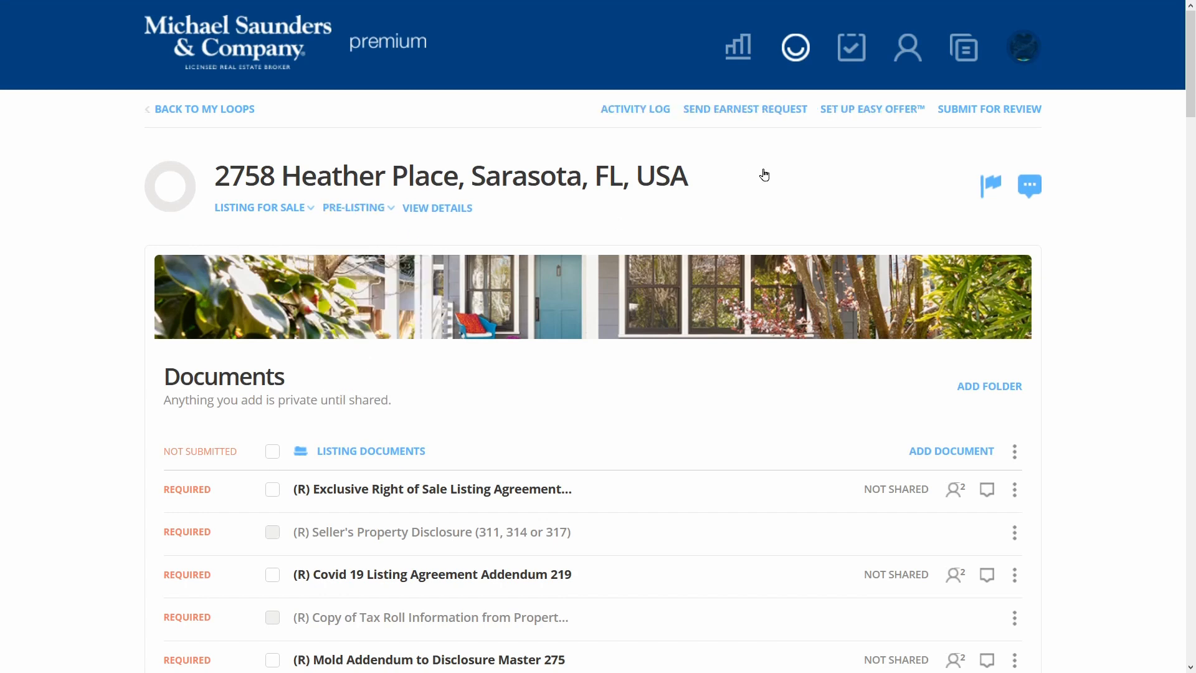
Review the loop's documents, collapse the Contract Documents folder, and return to the top
scroll(765, 174, "down", 3)
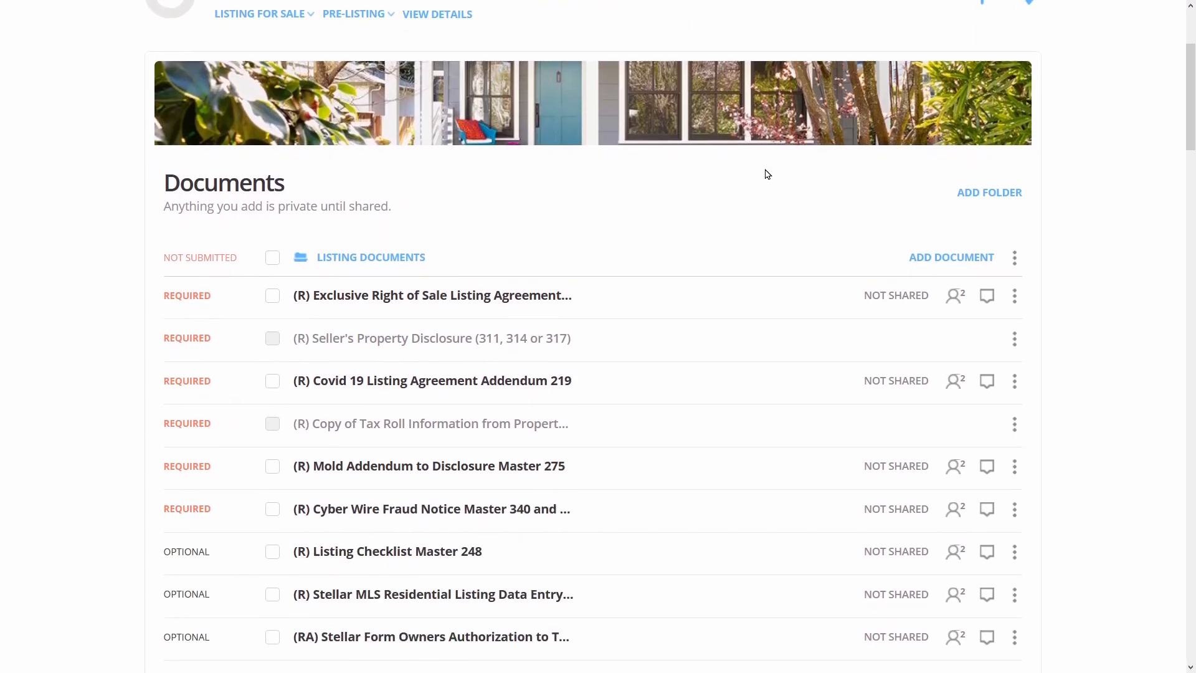
scroll(767, 174, "down", 2)
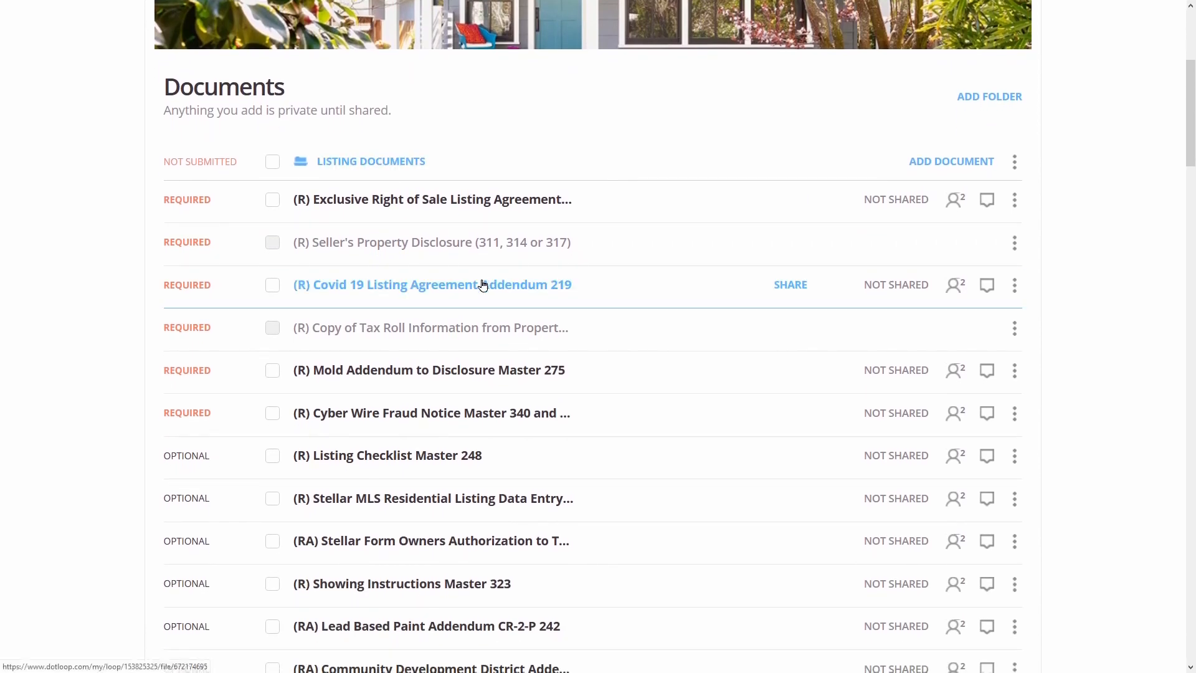
scroll(488, 427, "down", 1)
scroll(490, 430, "down", 8)
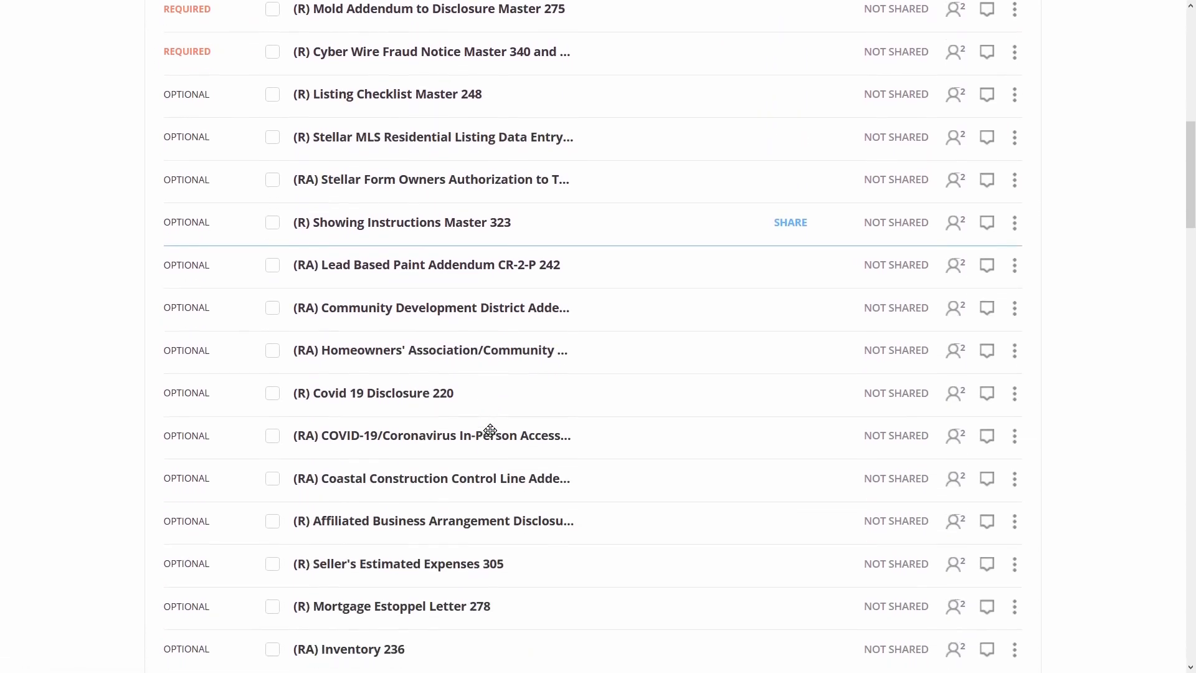
scroll(490, 429, "down", 5)
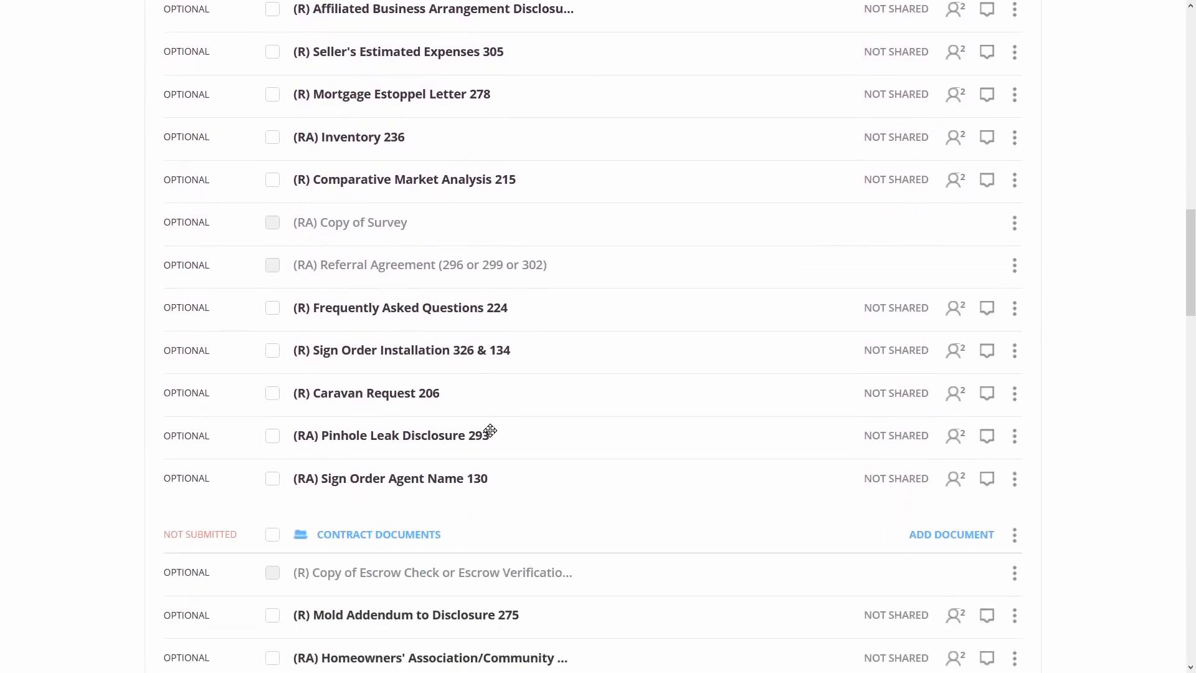
scroll(490, 429, "down", 4)
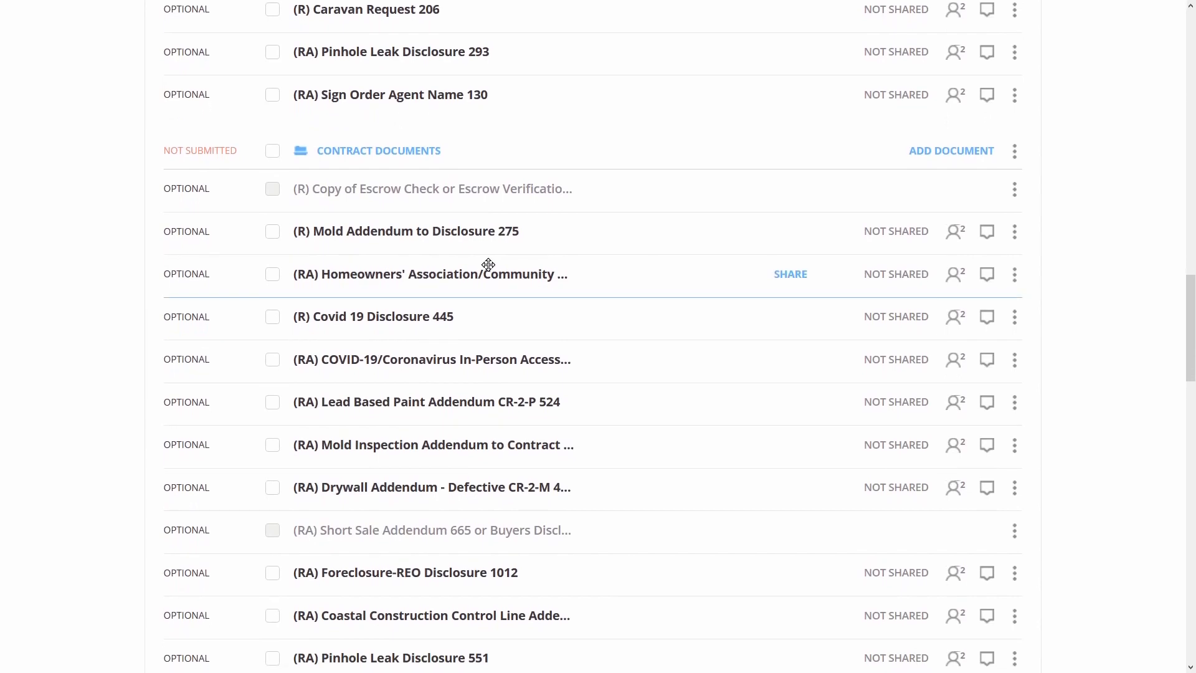
left_click(422, 147)
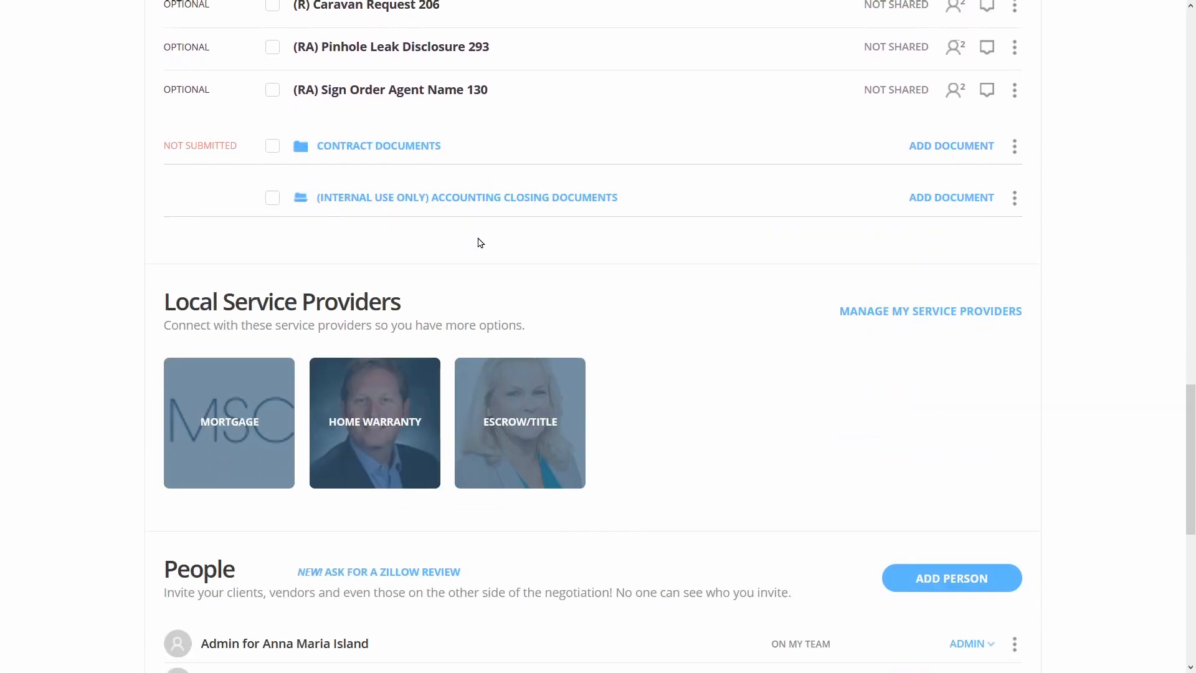
scroll(480, 242, "down", 2)
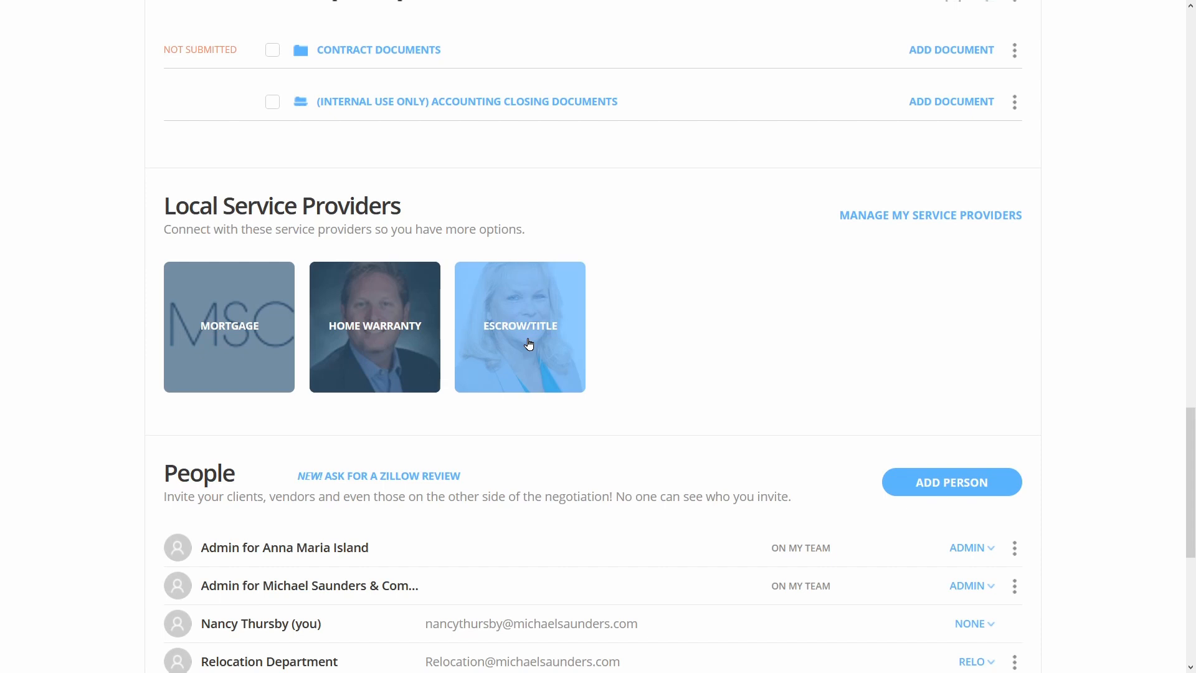
scroll(528, 343, "down", 5)
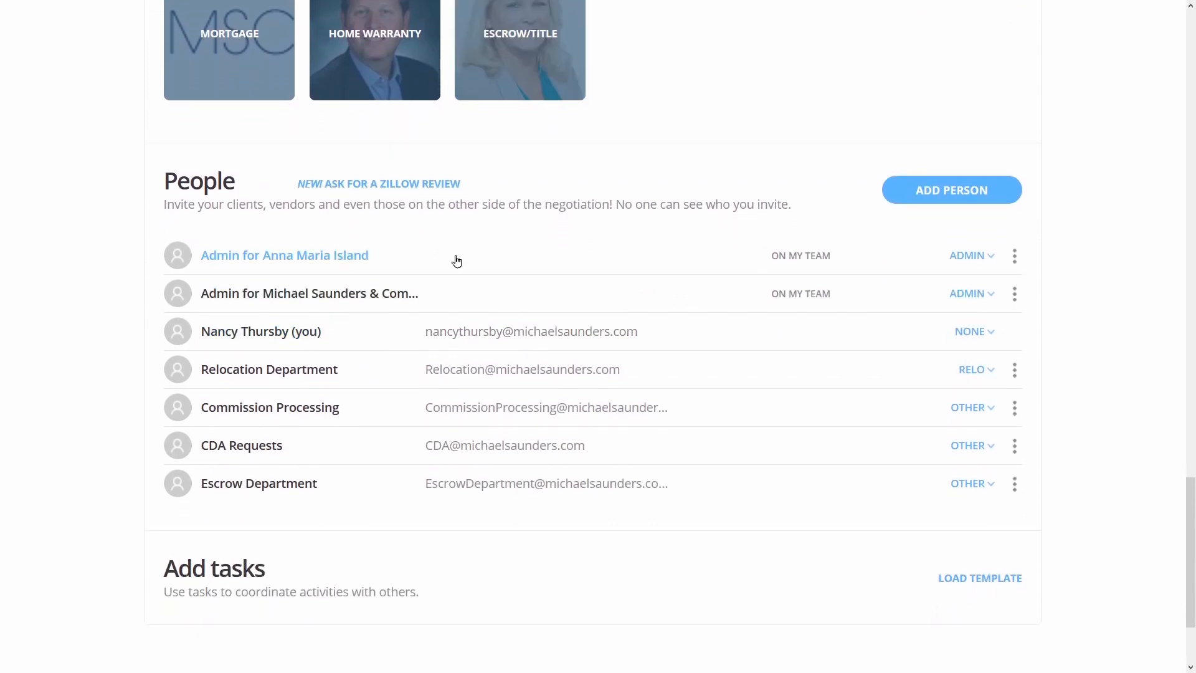
scroll(485, 446, "down", 3)
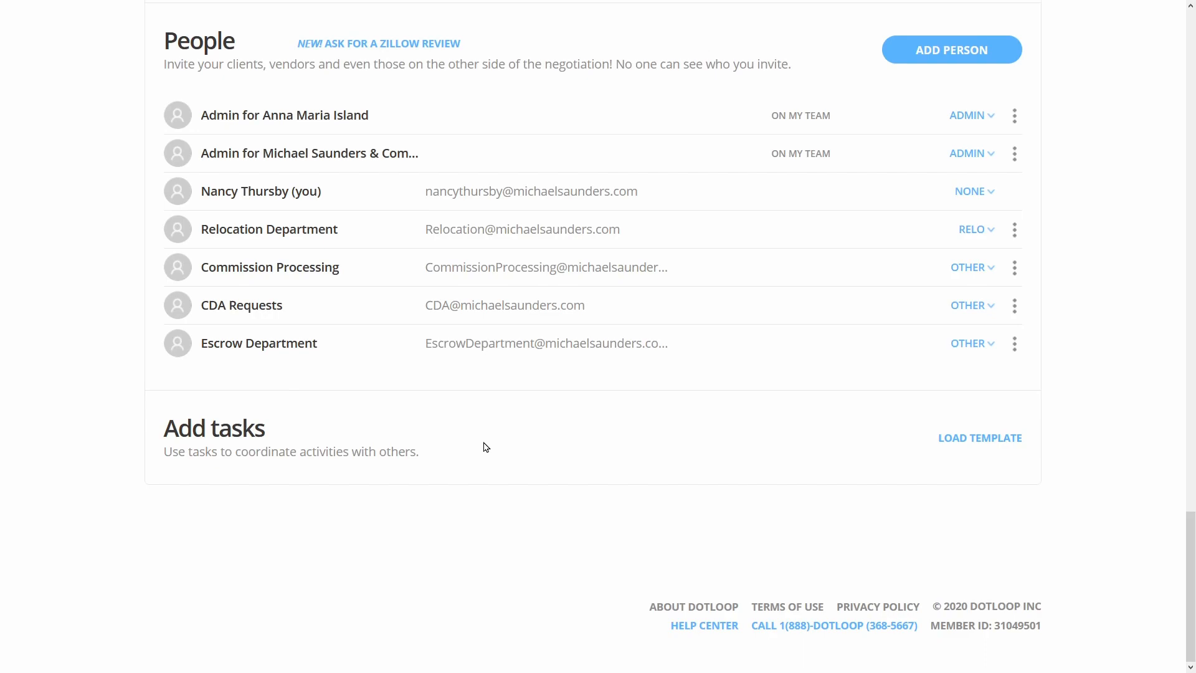
scroll(486, 446, "up", 20)
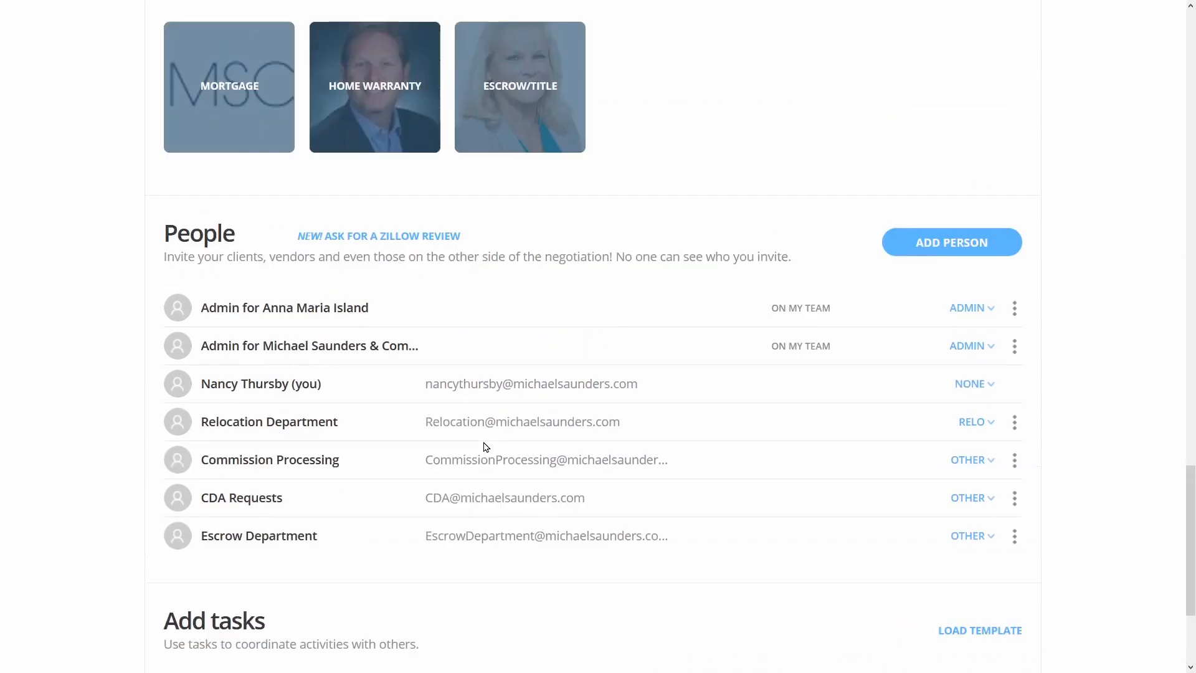
scroll(486, 446, "up", 3)
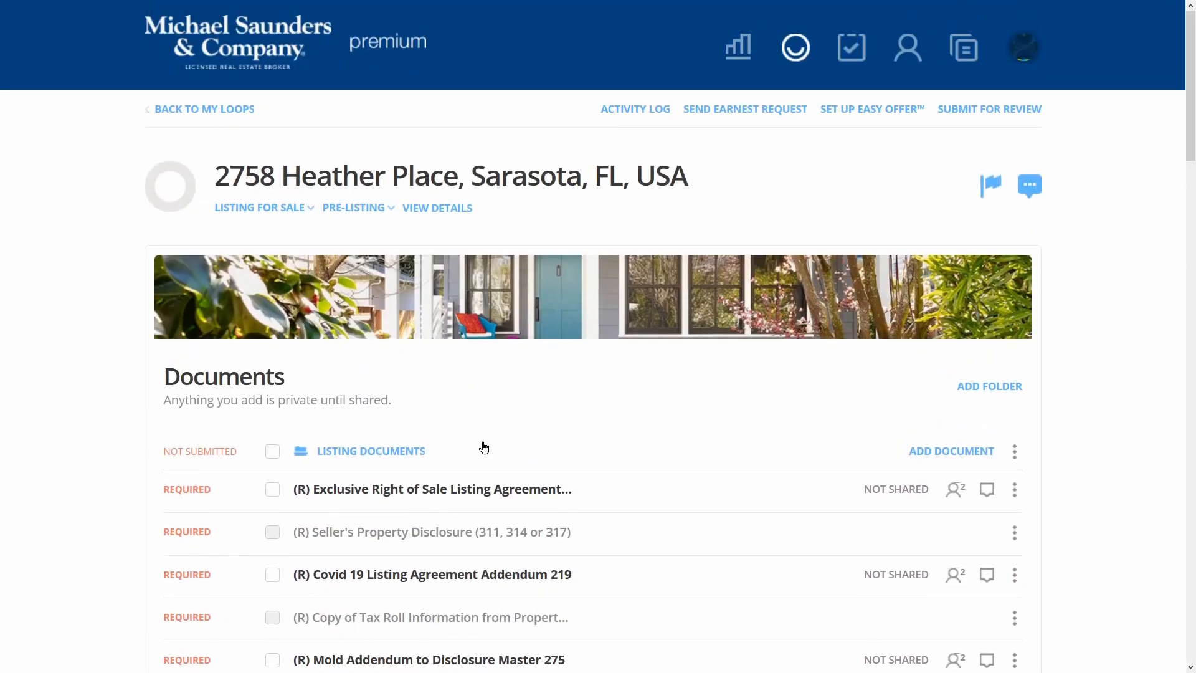
Open the loop's VIEW DETAILS page and scroll down to its People section
left_click(451, 216)
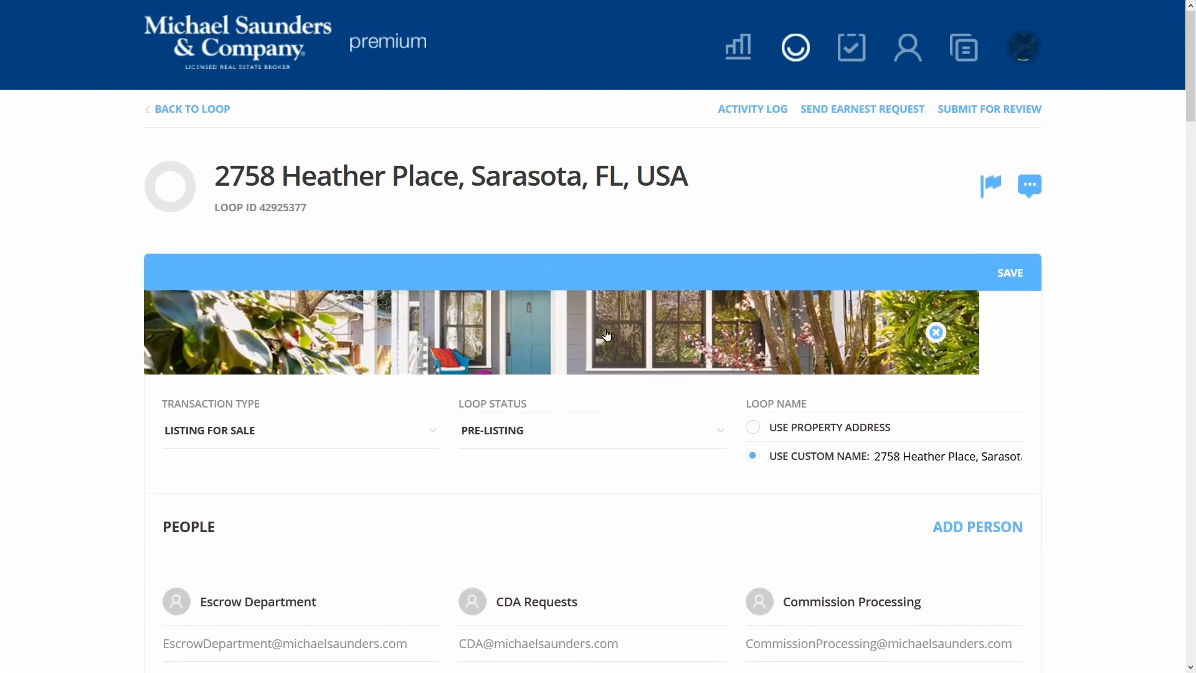
scroll(607, 335, "down", 3)
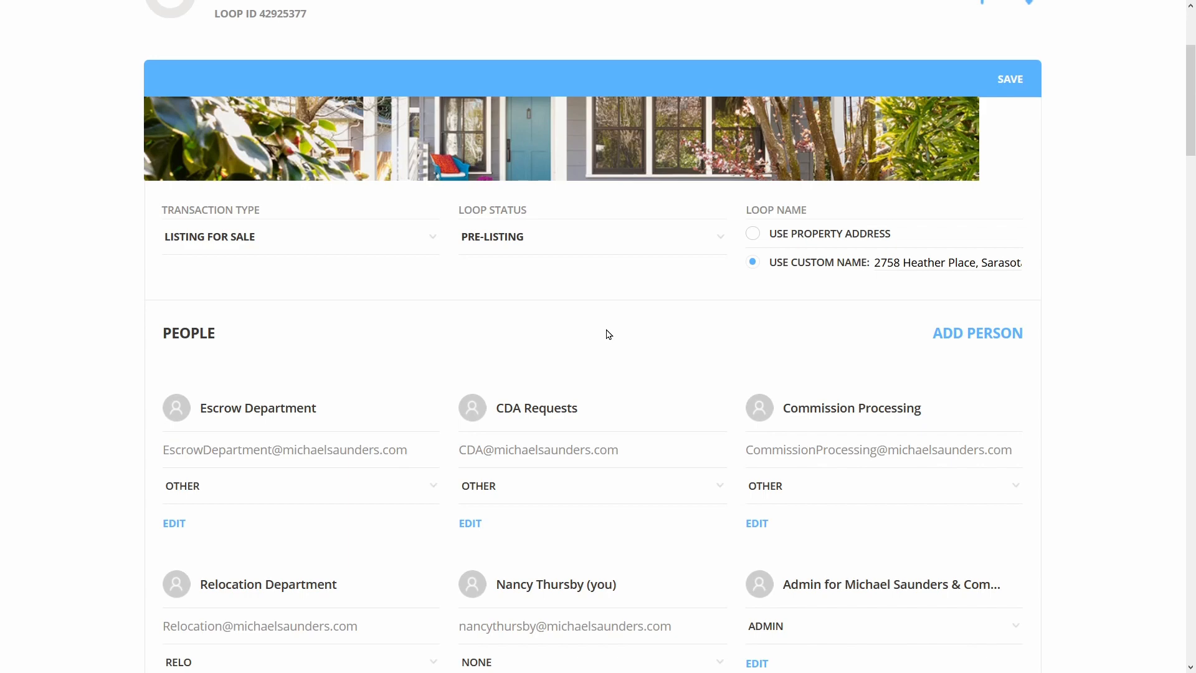
scroll(641, 268, "down", 2)
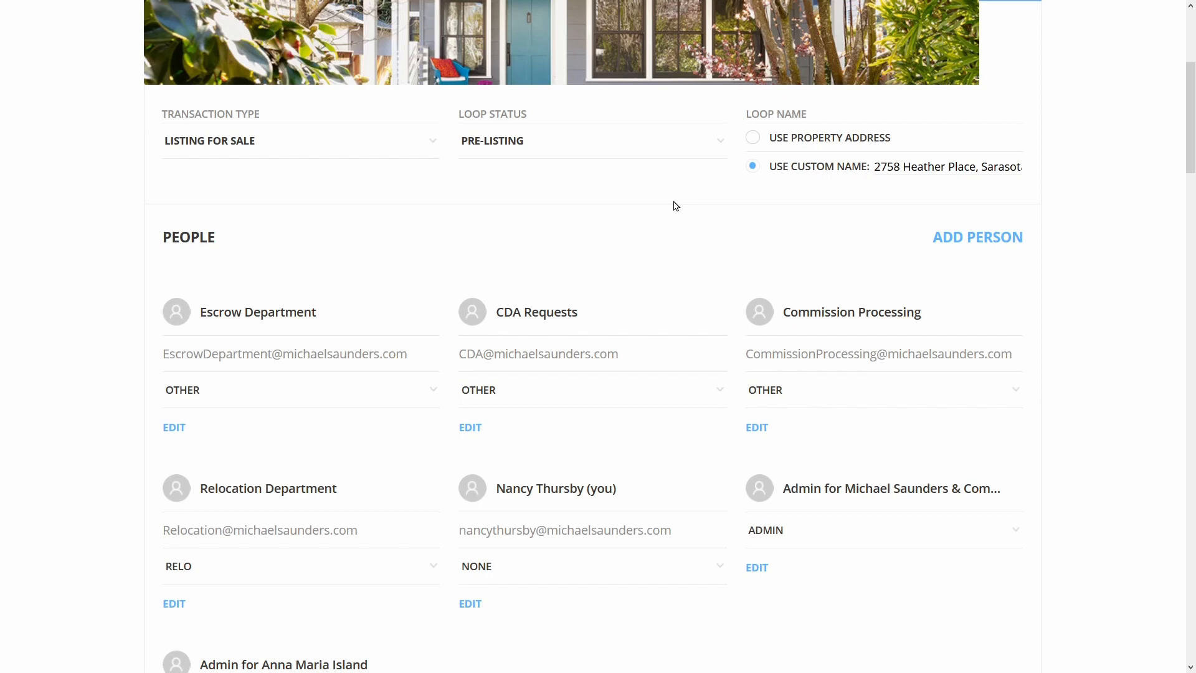
scroll(675, 205, "down", 2)
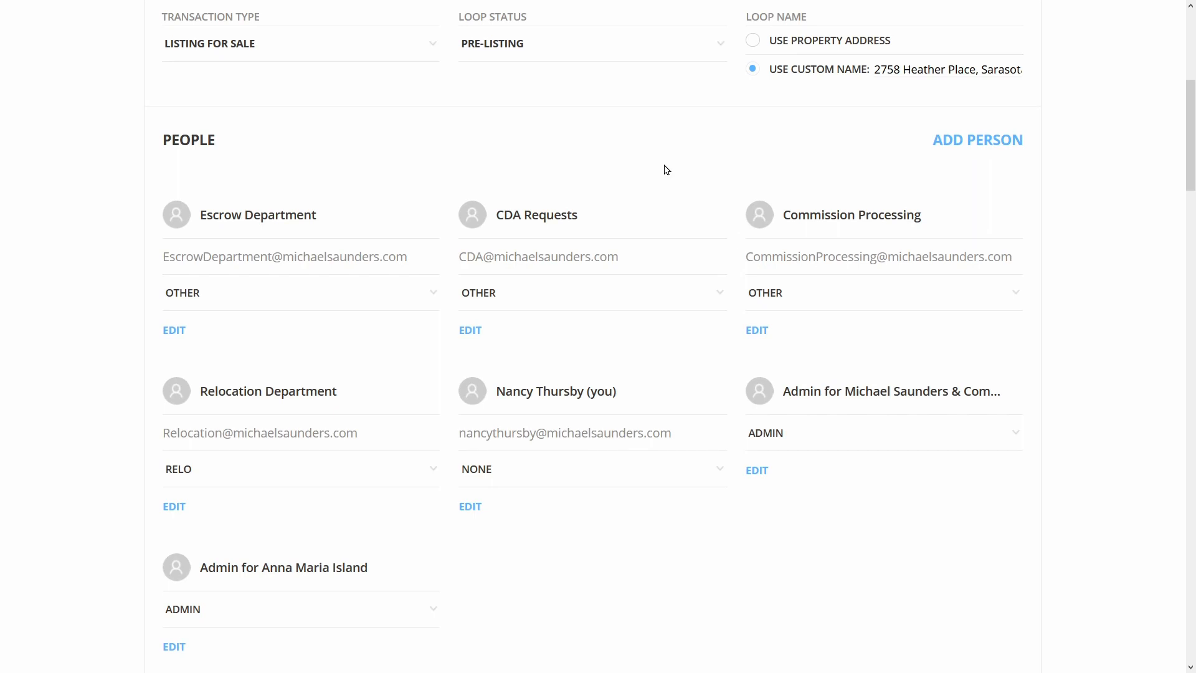
Add a new person with the seller's name, email, phone number and the Seller role
left_click(955, 144)
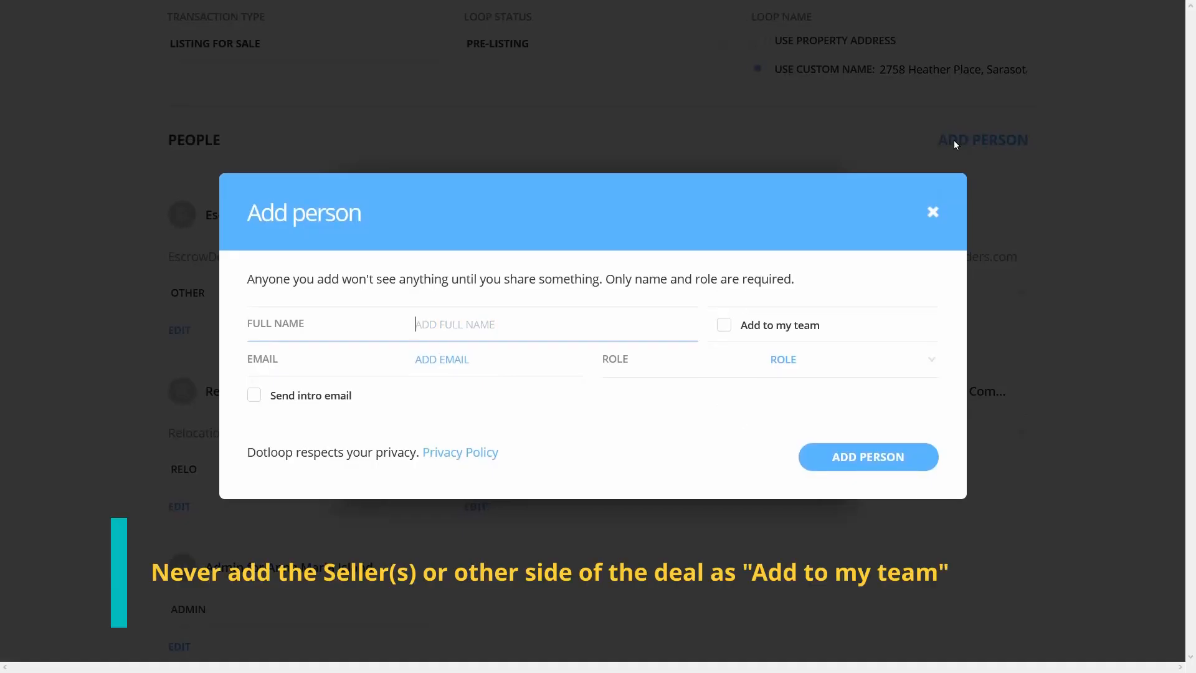
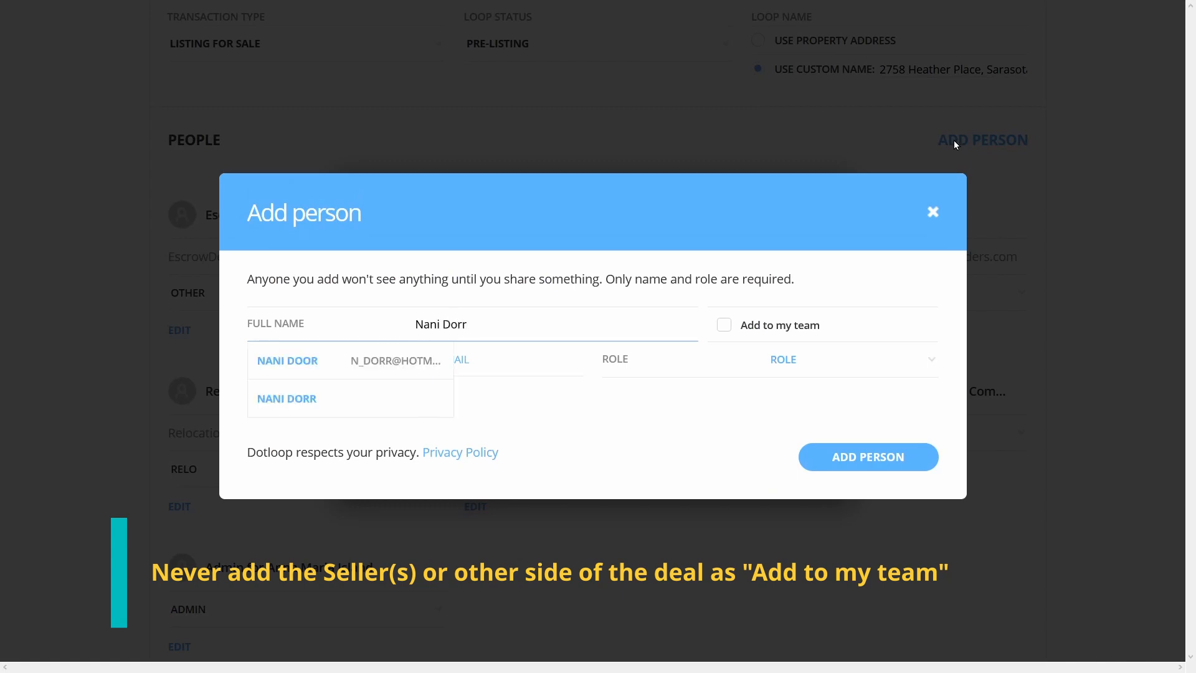
key("Escape")
left_click(470, 364)
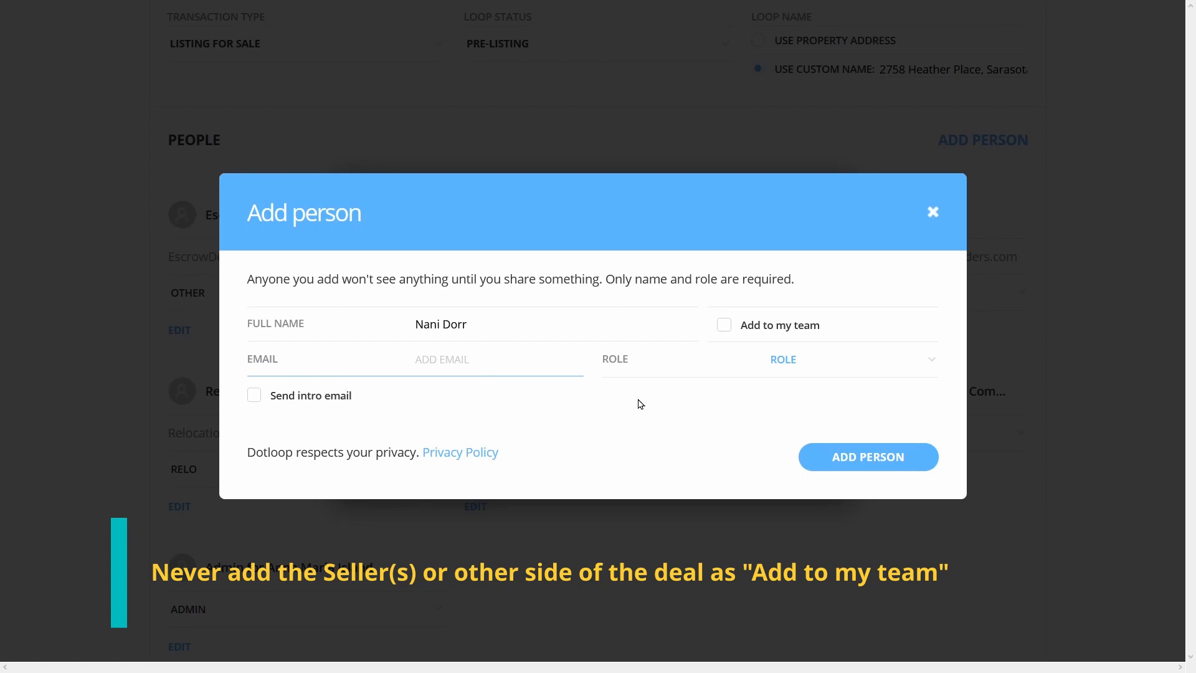
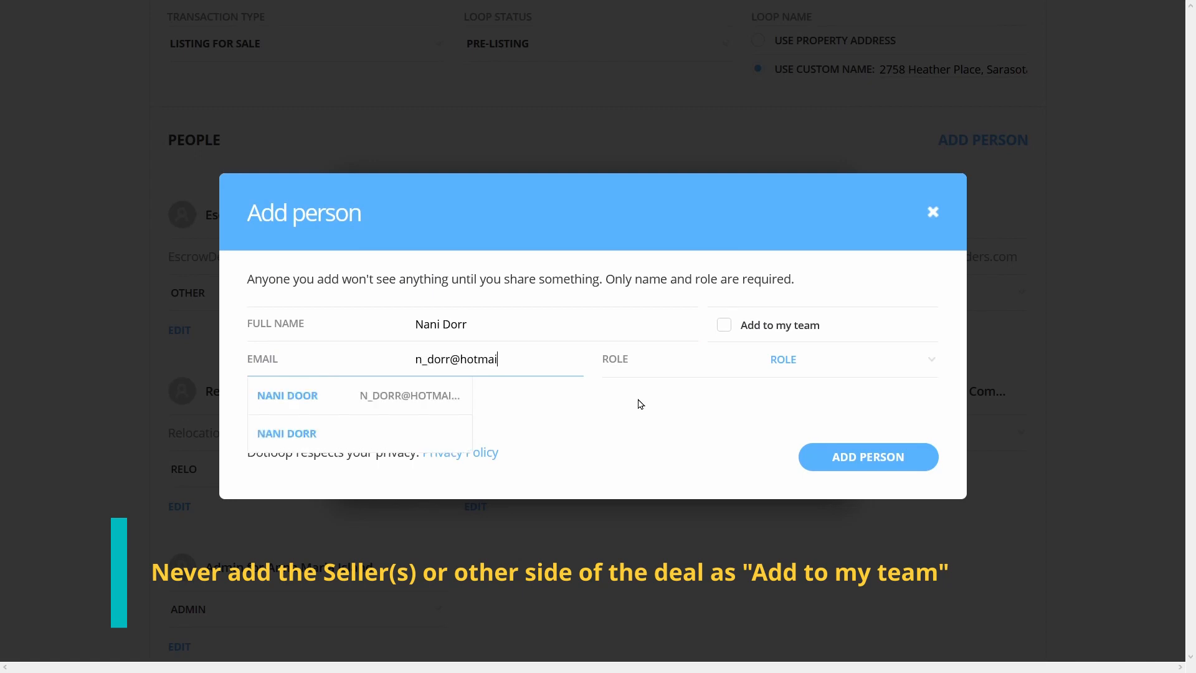
left_click(793, 361)
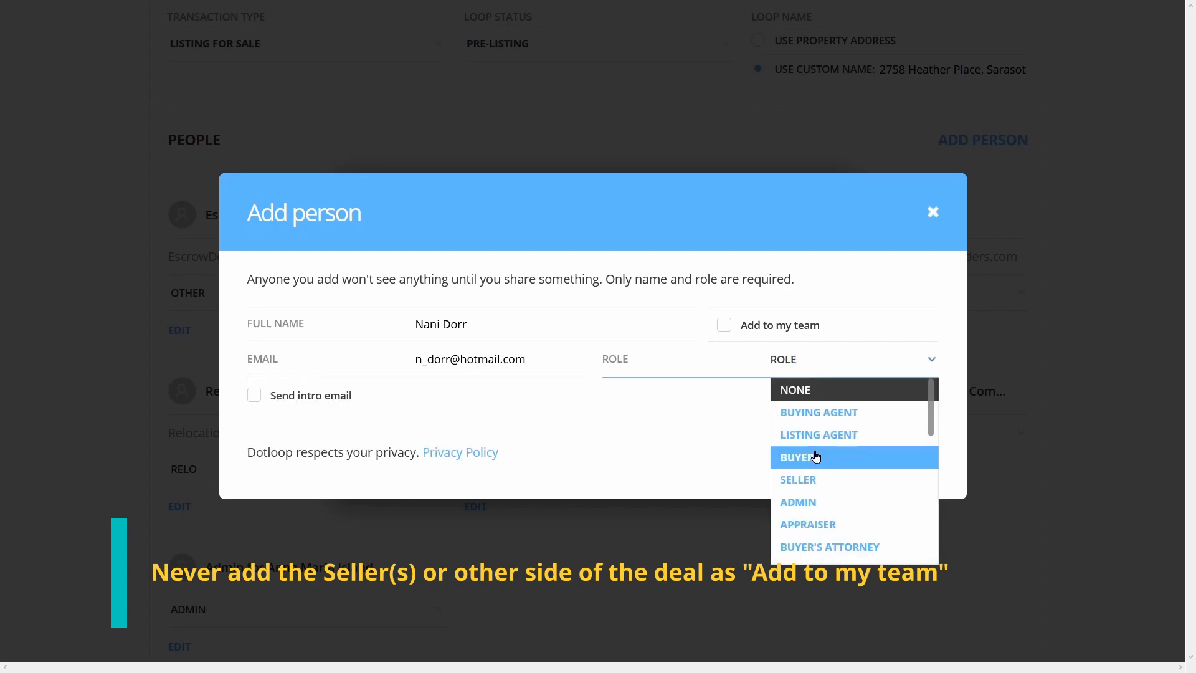
left_click(812, 479)
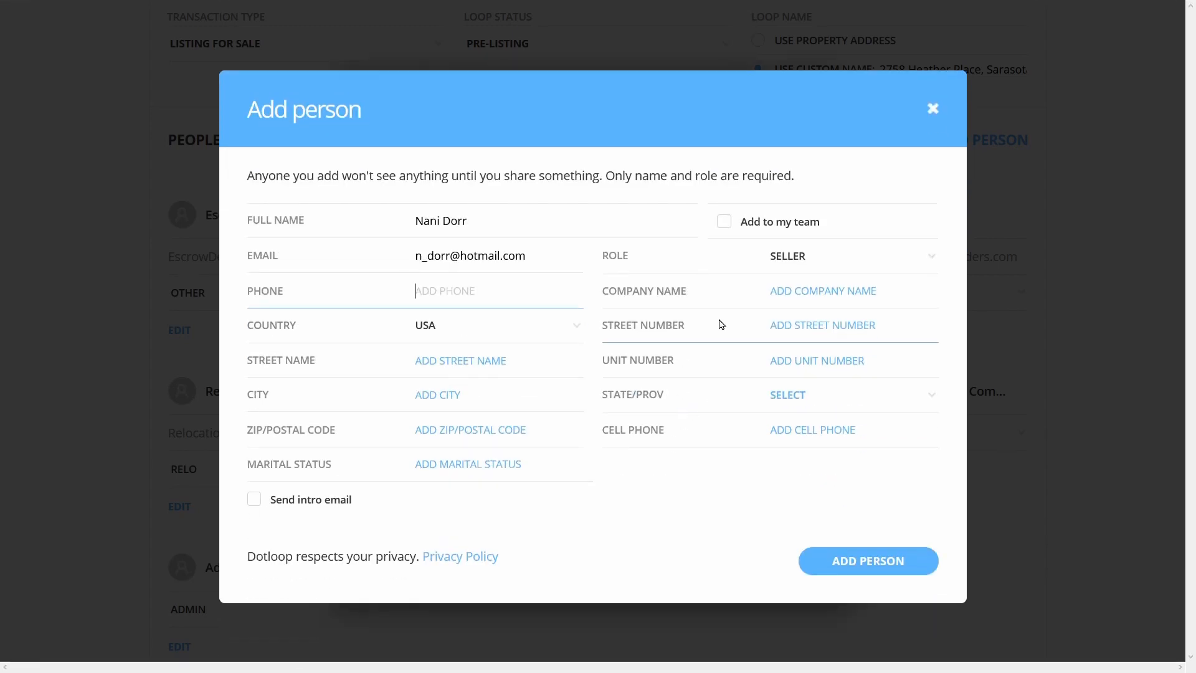
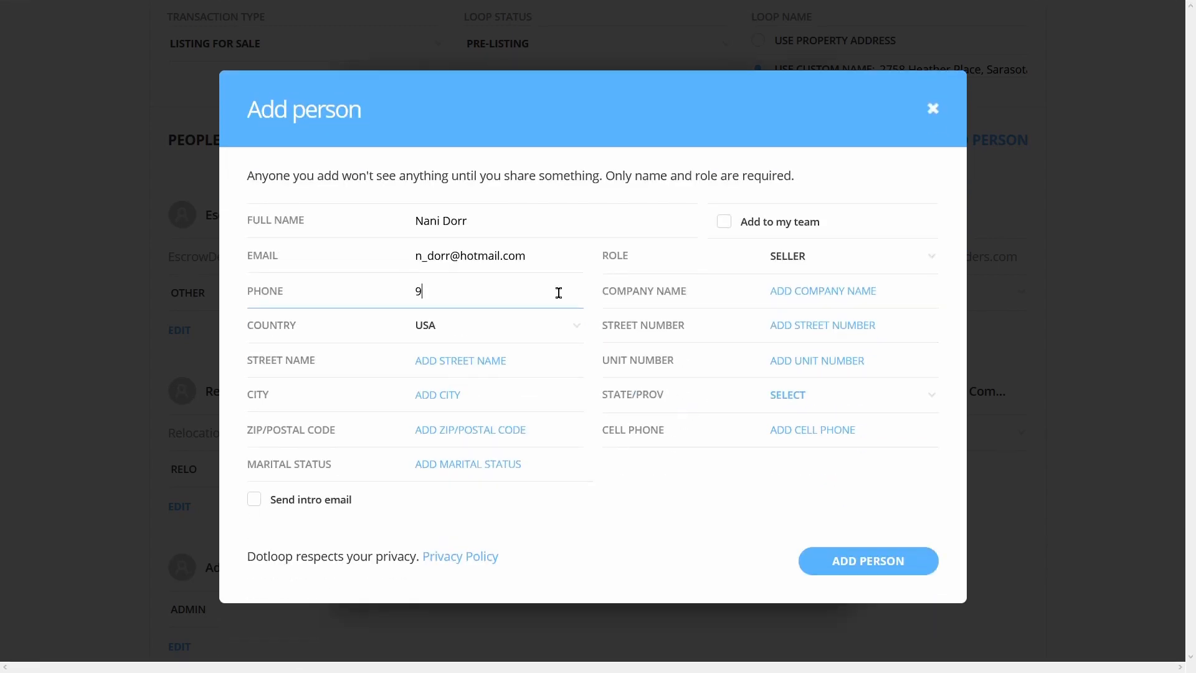
Enter the seller's Sarasota, FL street address, ZIP, cell phone and Married status, then save
left_click(838, 333)
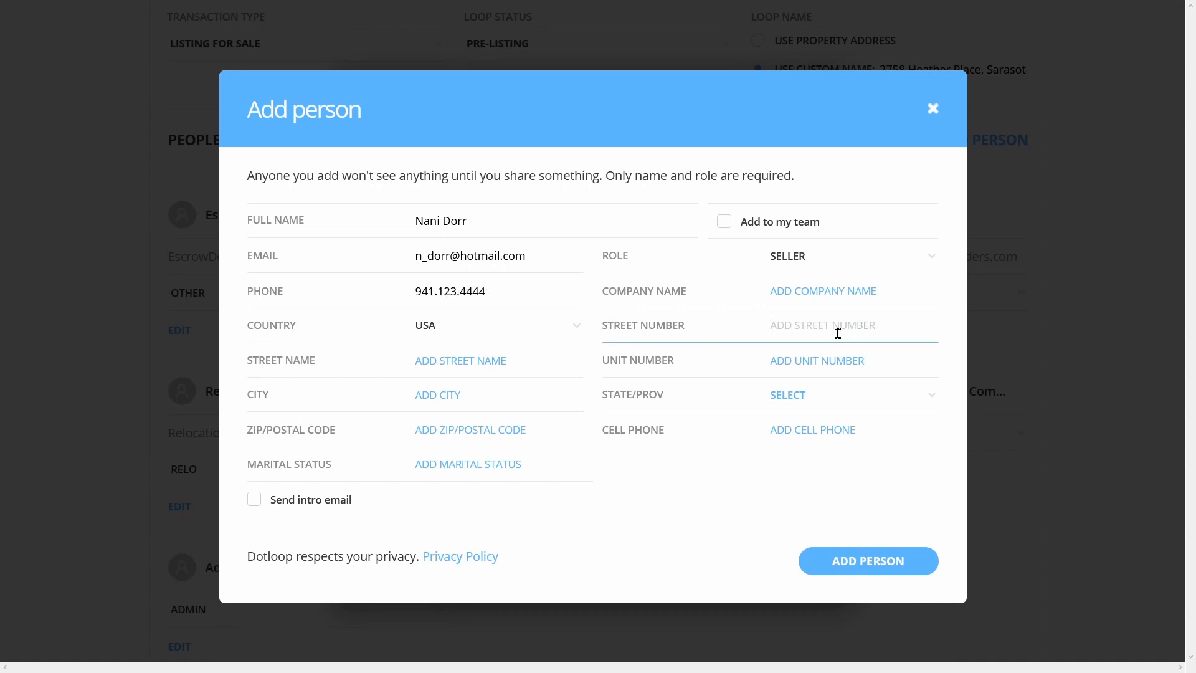
key("Tab")
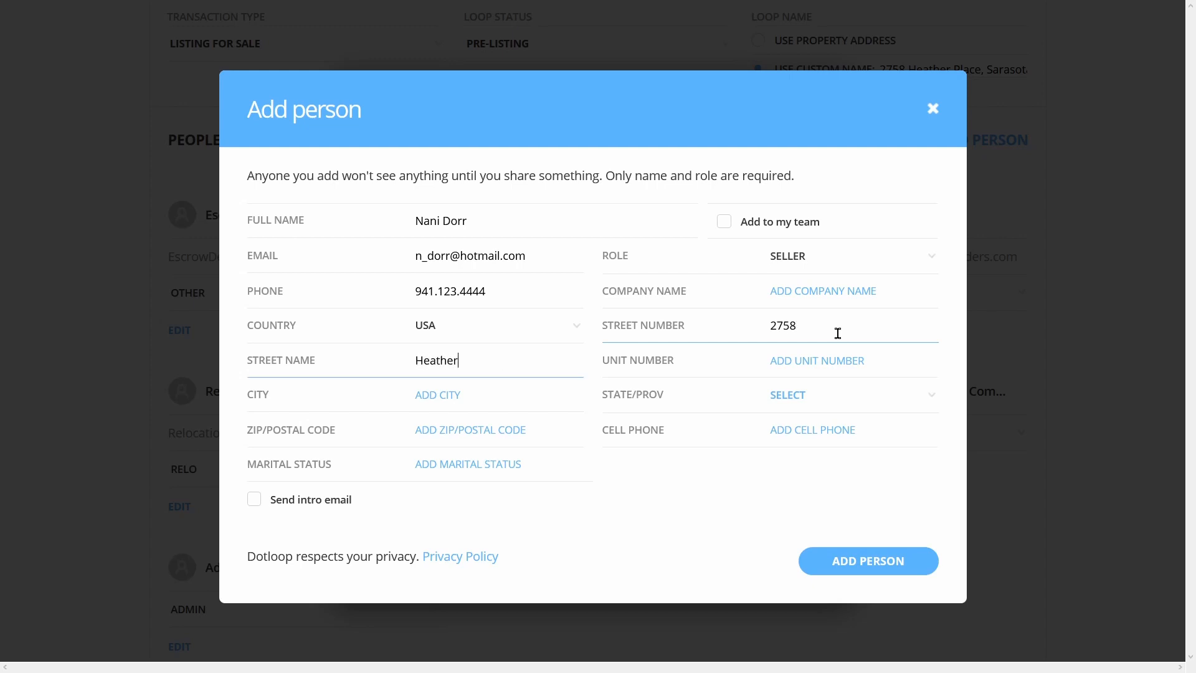
key("Tab")
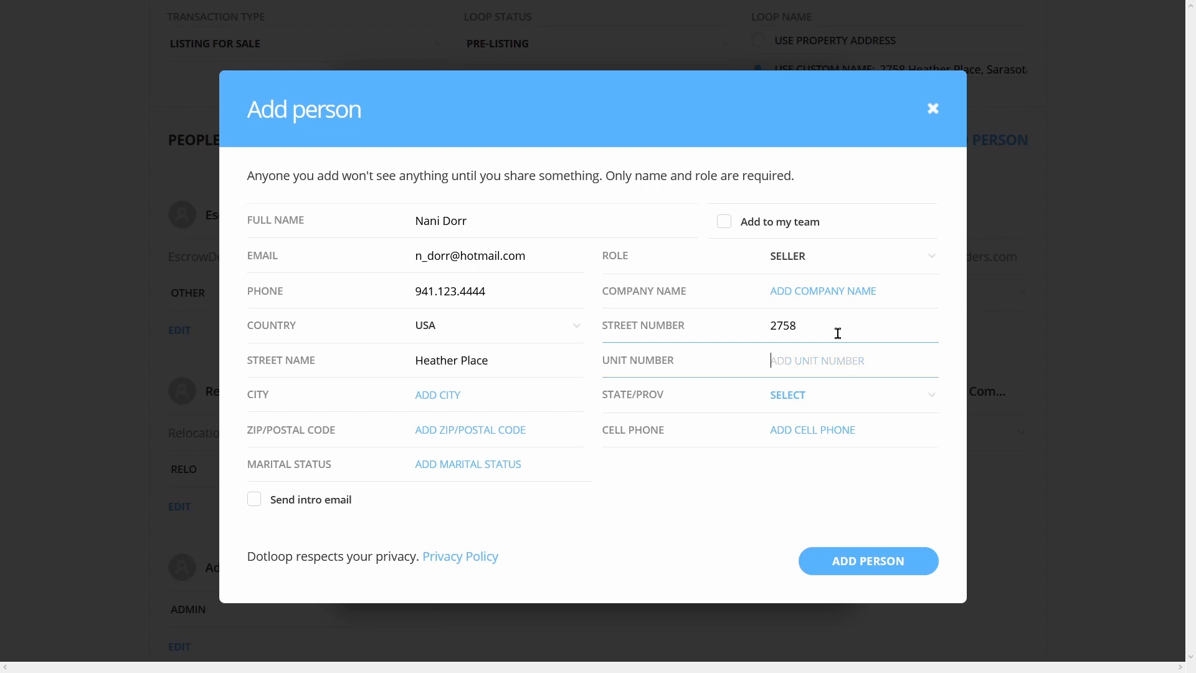
key("Tab")
type("Sarasota")
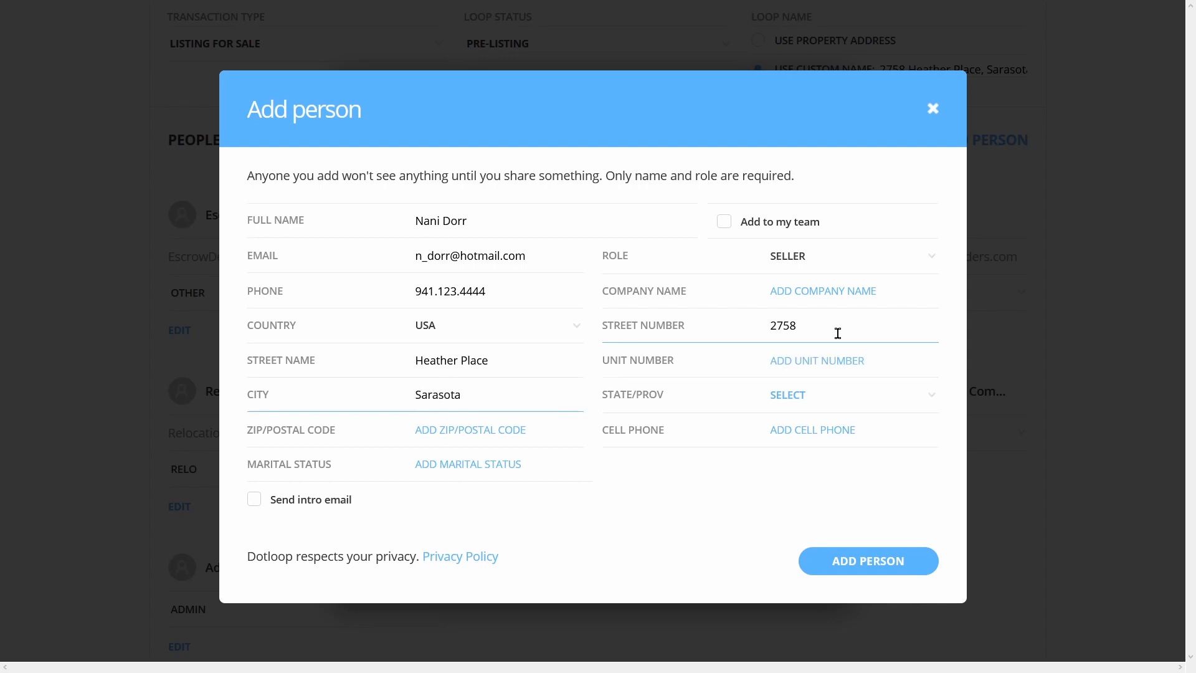
key("Tab")
type("fl")
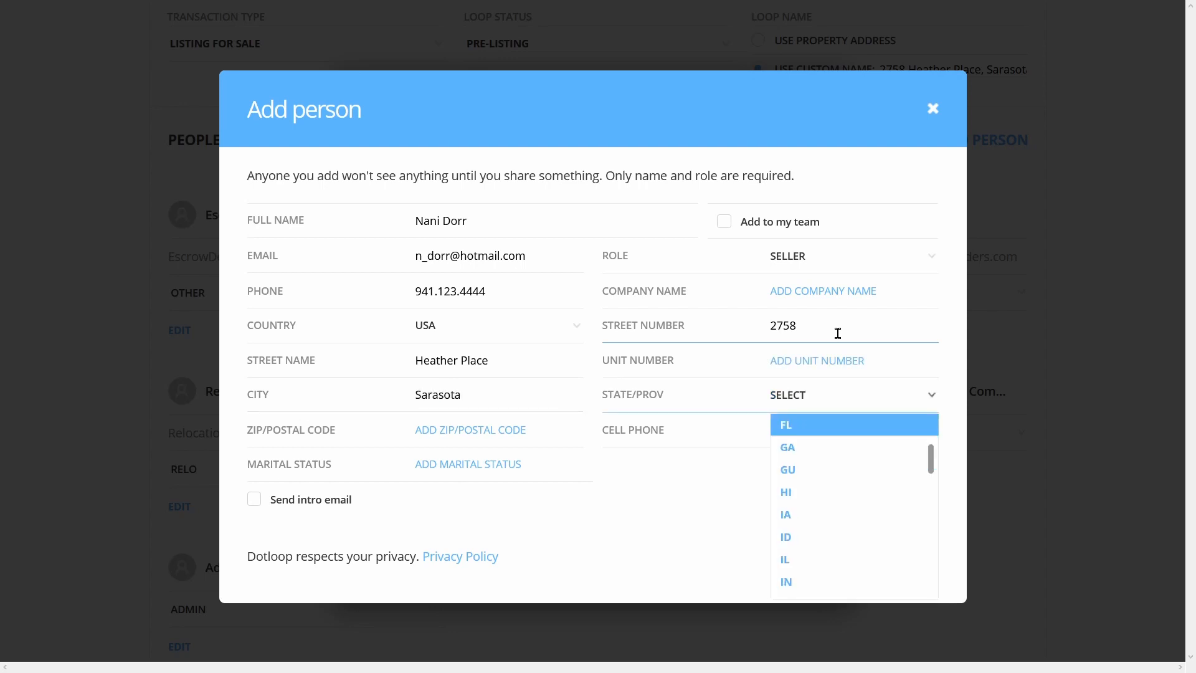
key("Tab")
type("3423")
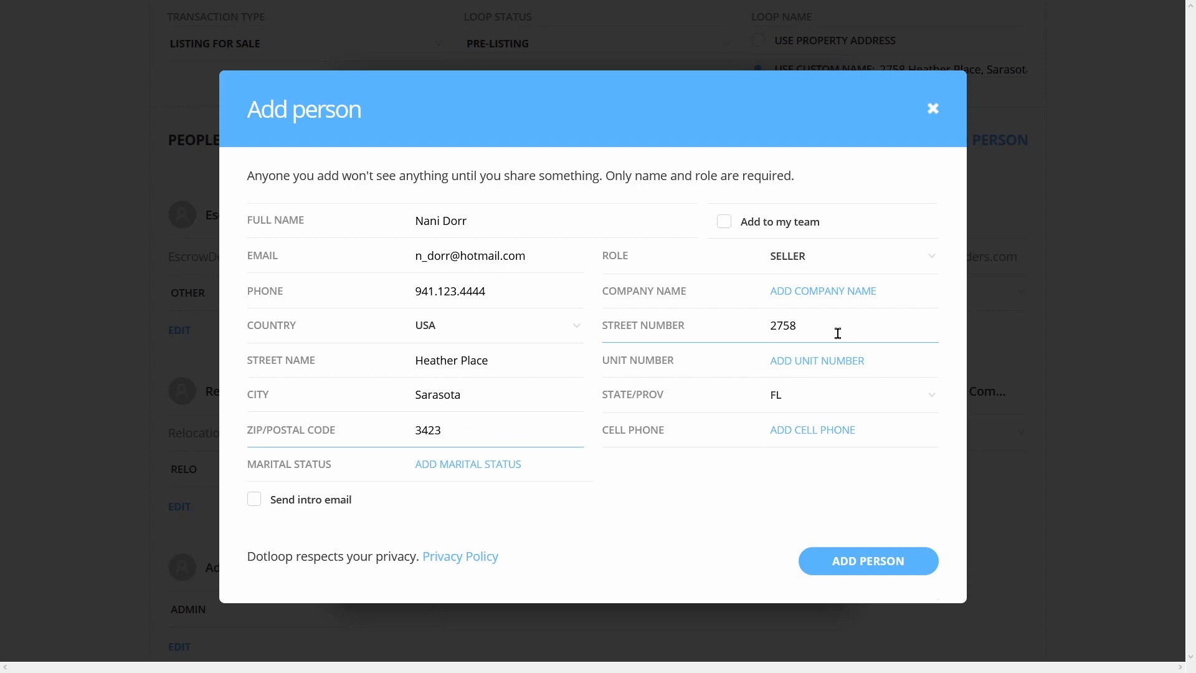
key("Tab")
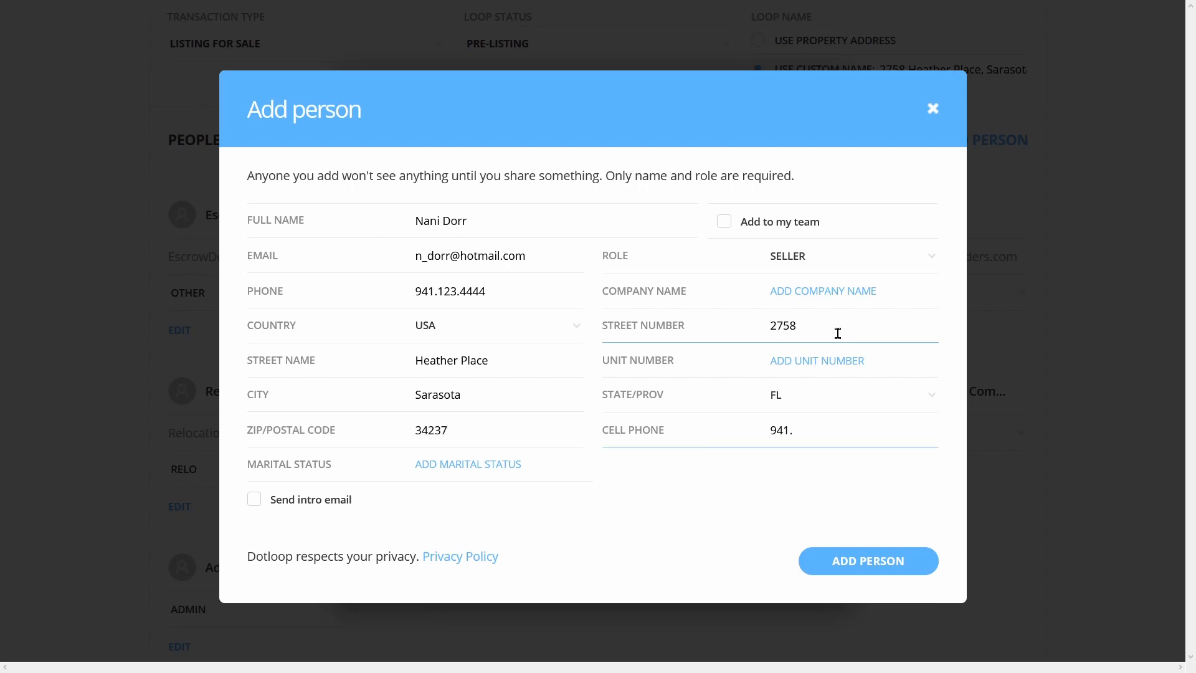
key("Tab")
type("Married")
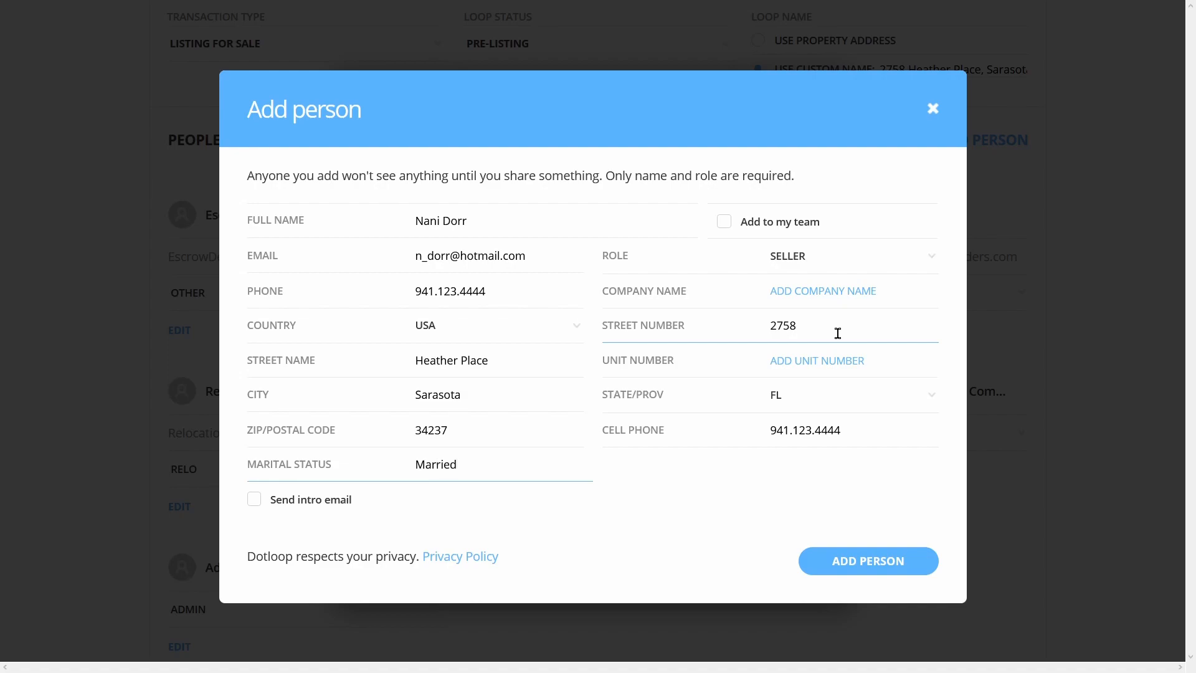
key("Return")
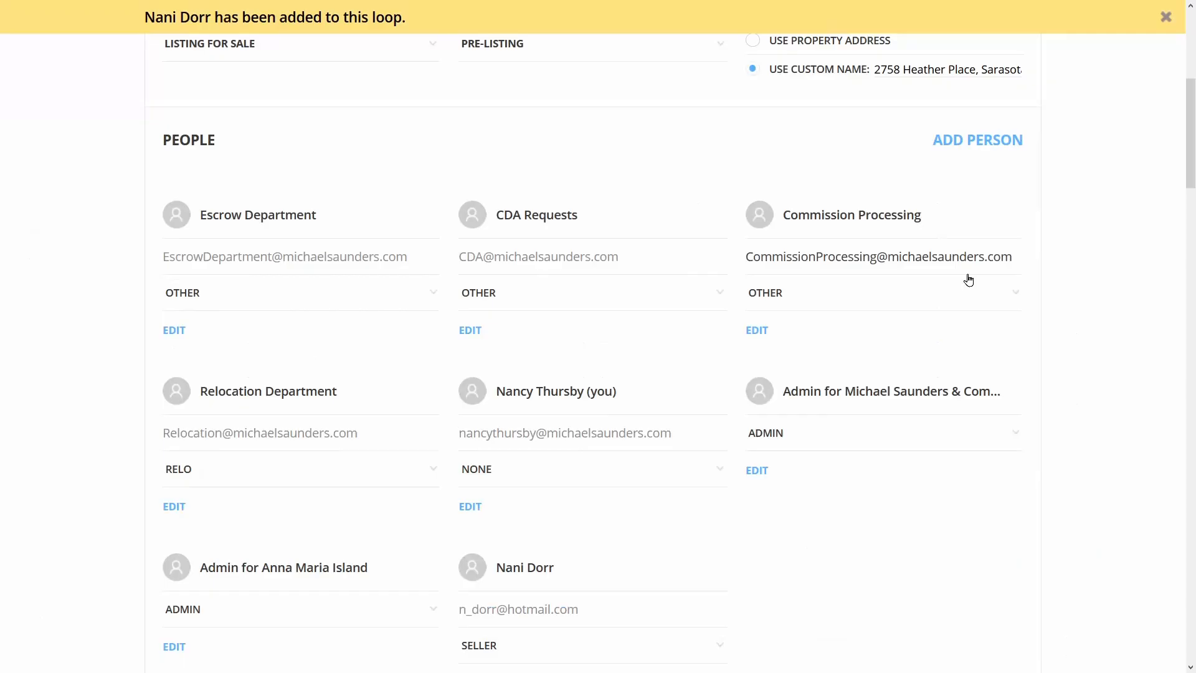
Add another person with the family trust's name, email, phone number and the Seller role
left_click(967, 141)
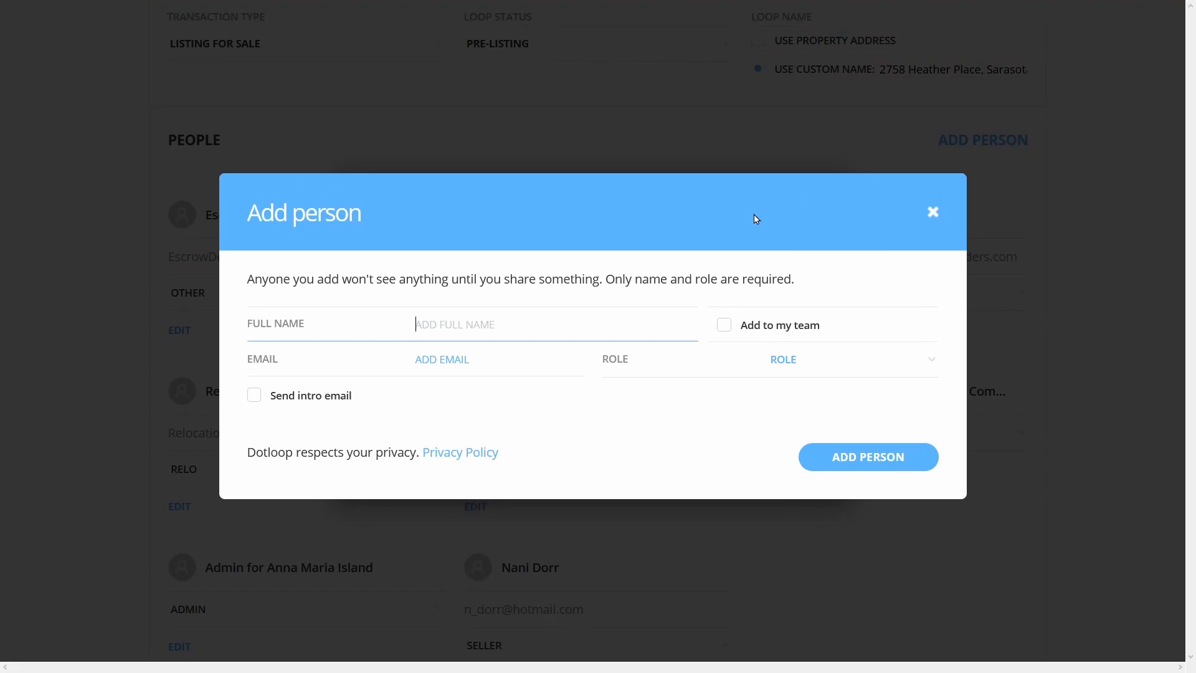
key("BackSpace")
left_click(515, 364)
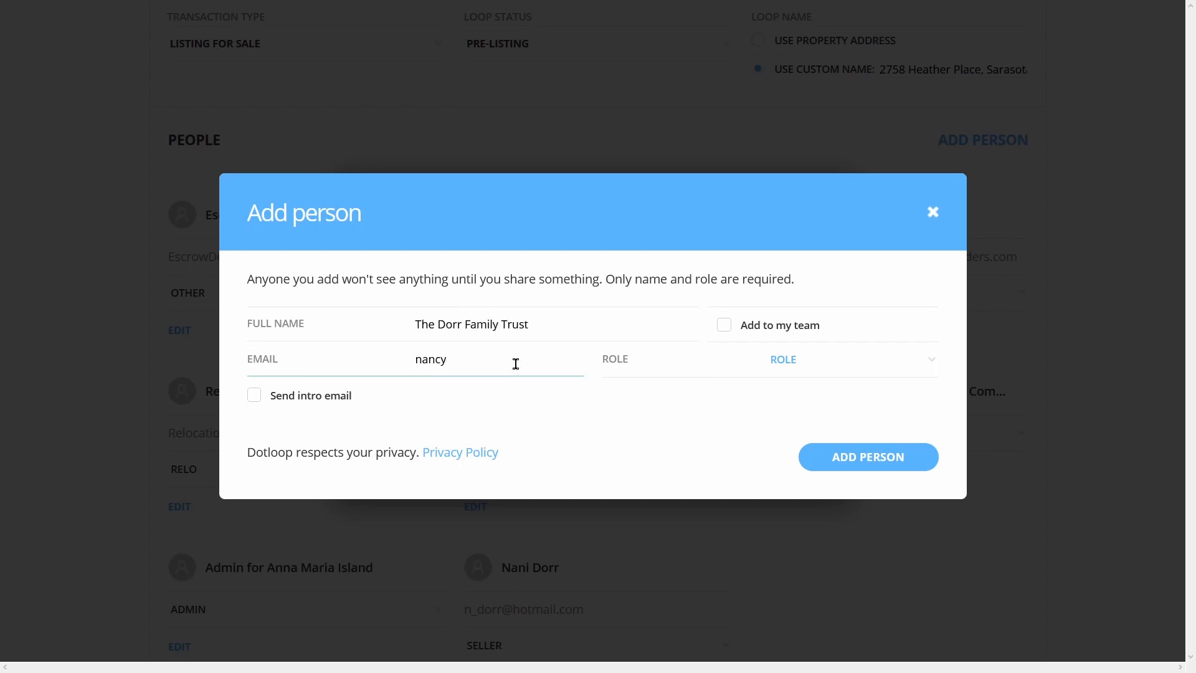
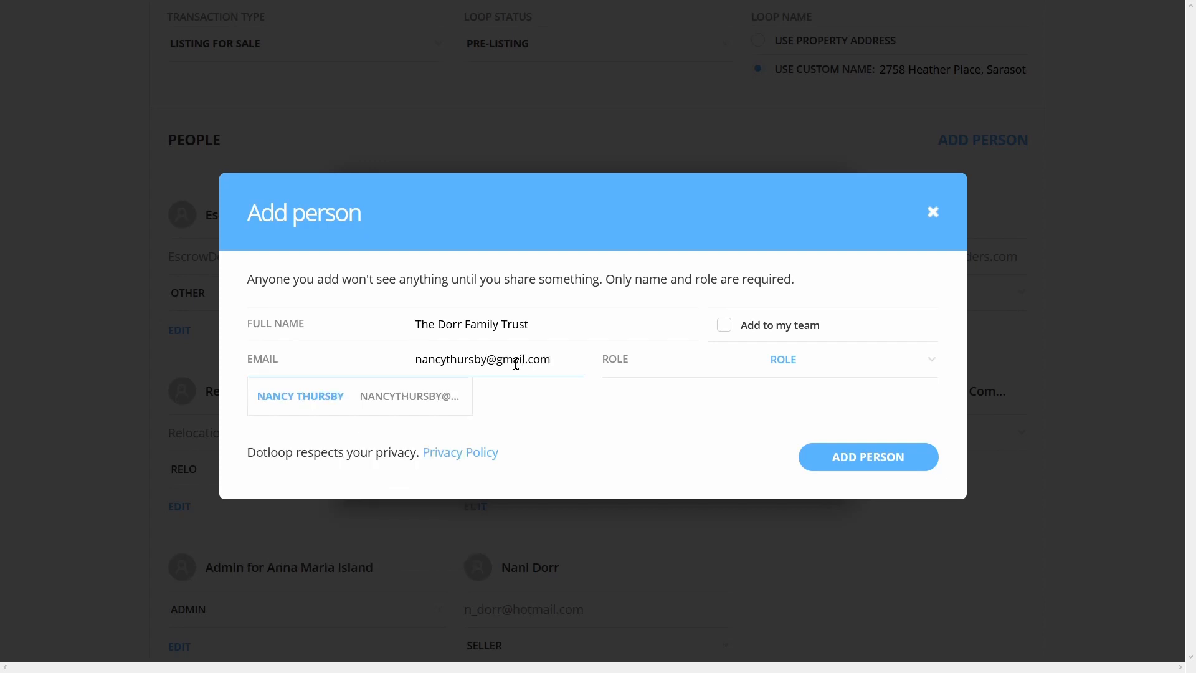
left_click(795, 366)
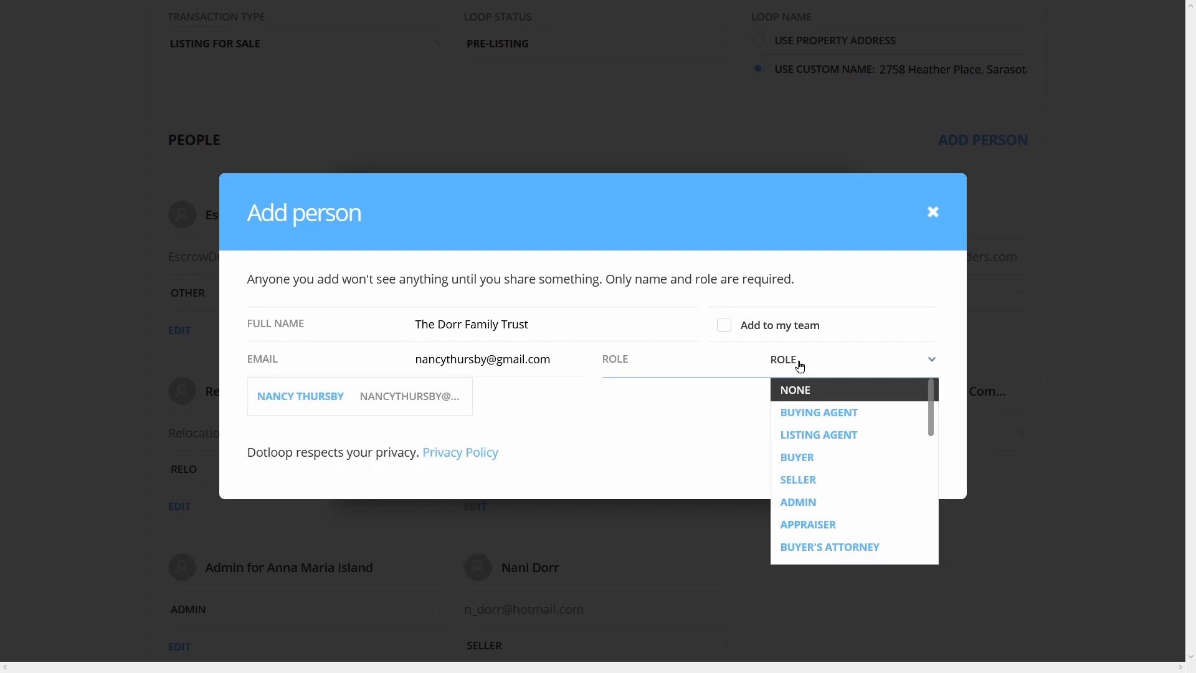
left_click(818, 477)
left_click(515, 292)
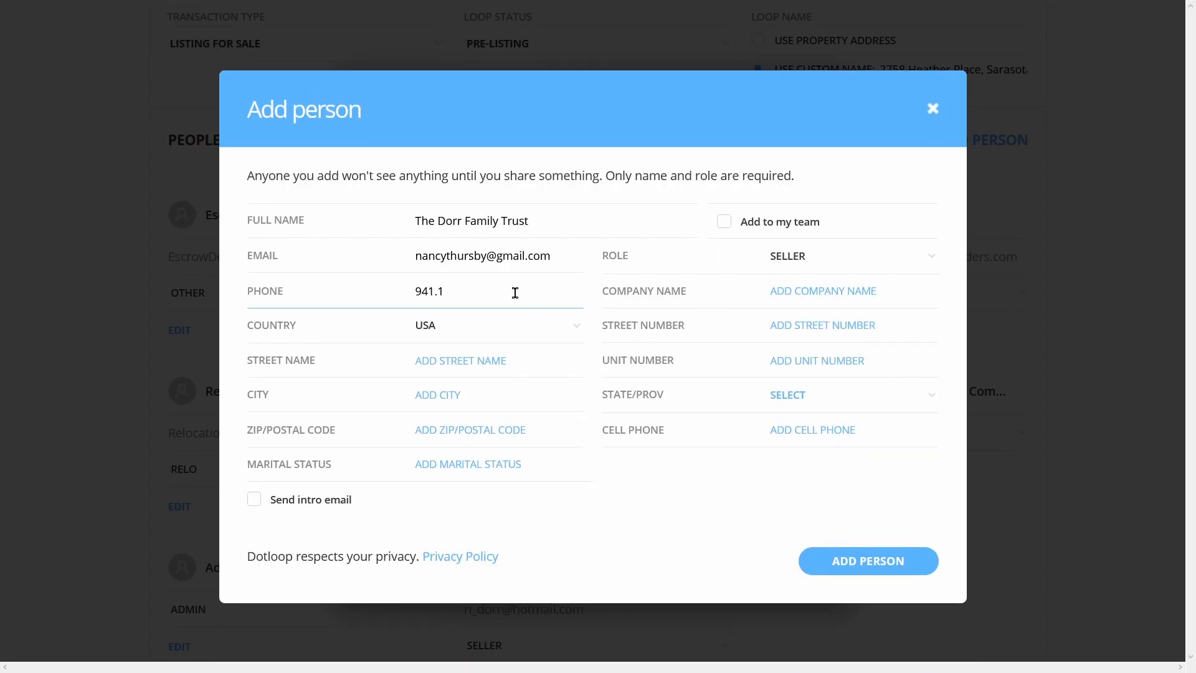
Enter the trust's Sarasota, FL street address, ZIP and cell phone, then save
left_click(772, 321)
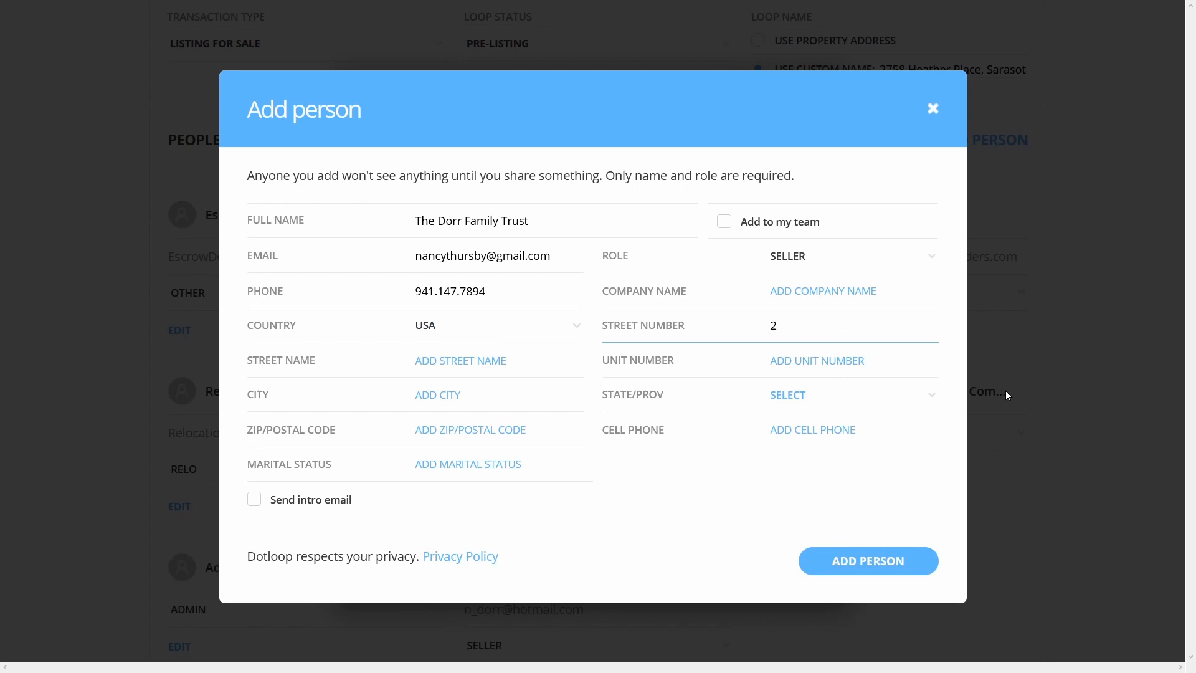
key("Tab")
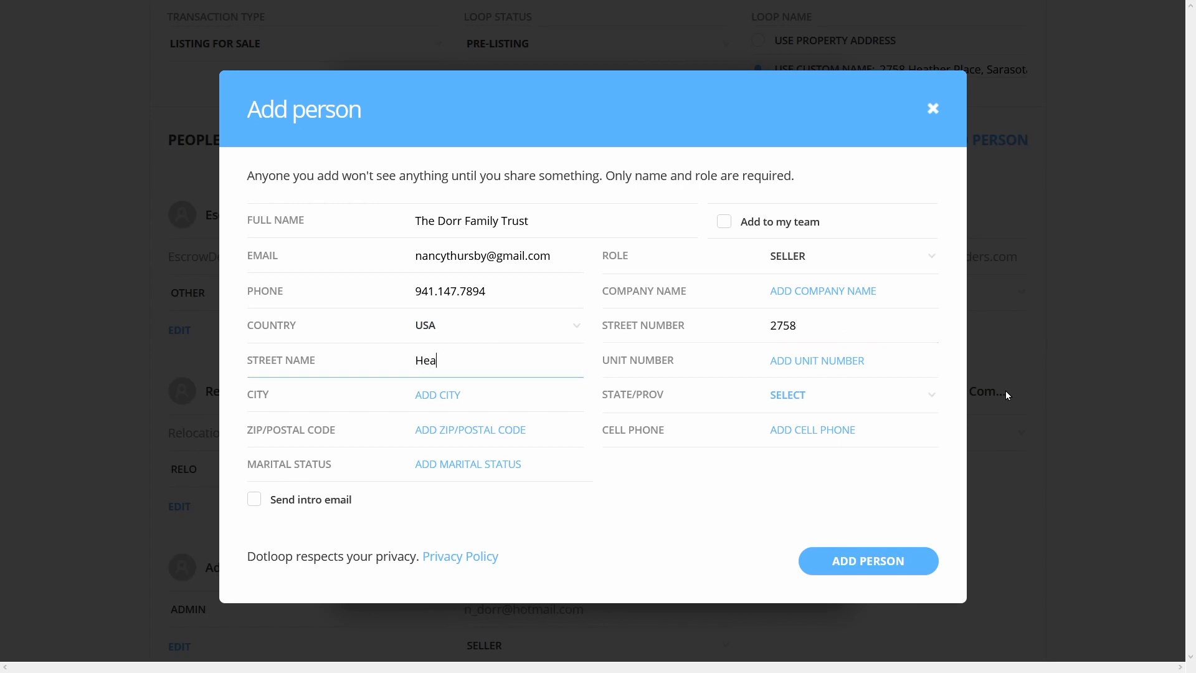
key("Tab")
key("Tab")
type("Sarasota")
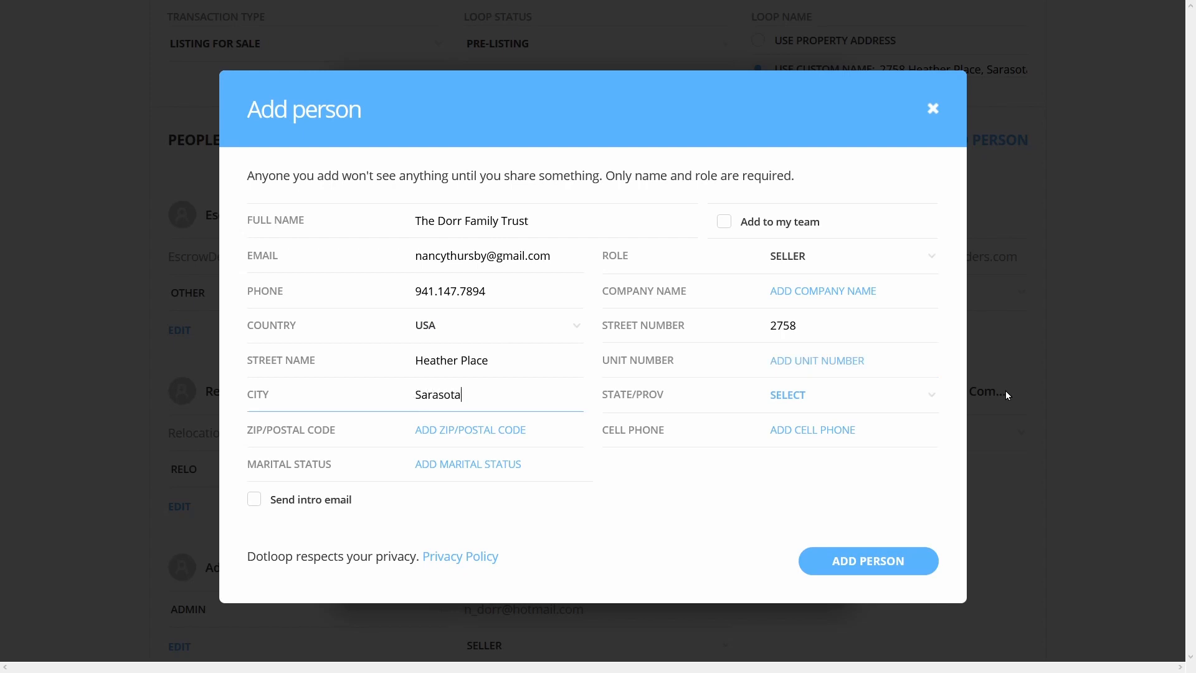
key("Tab")
key("f")
key("Tab")
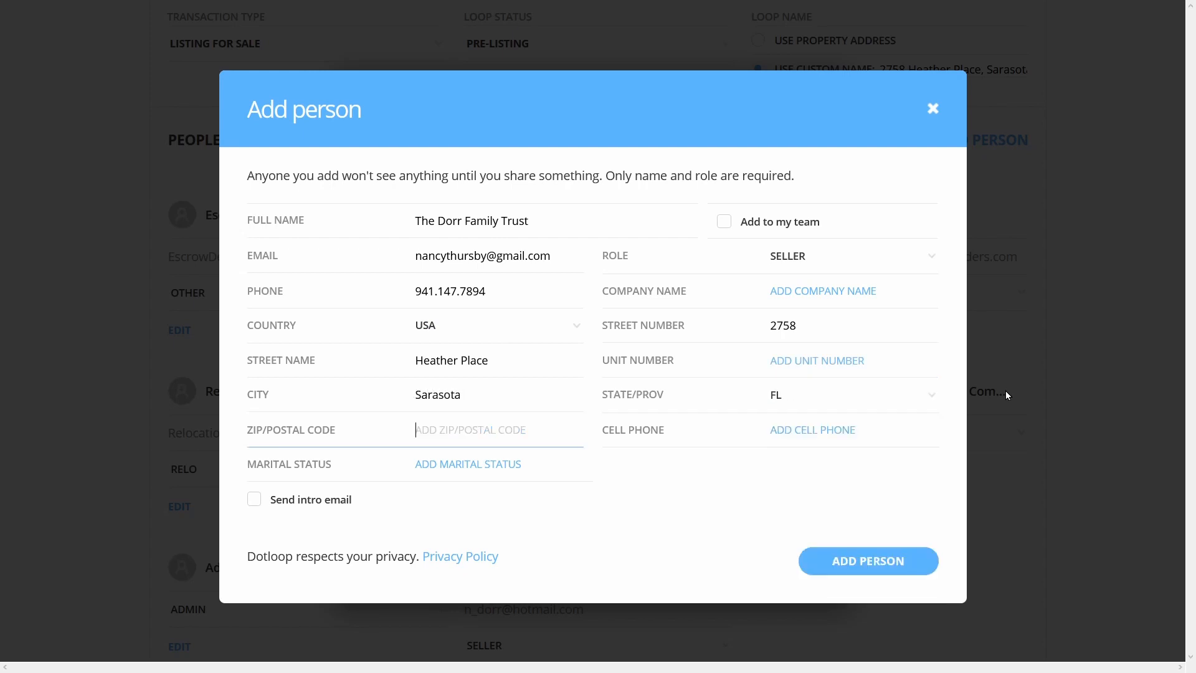
type("34237")
key("Tab")
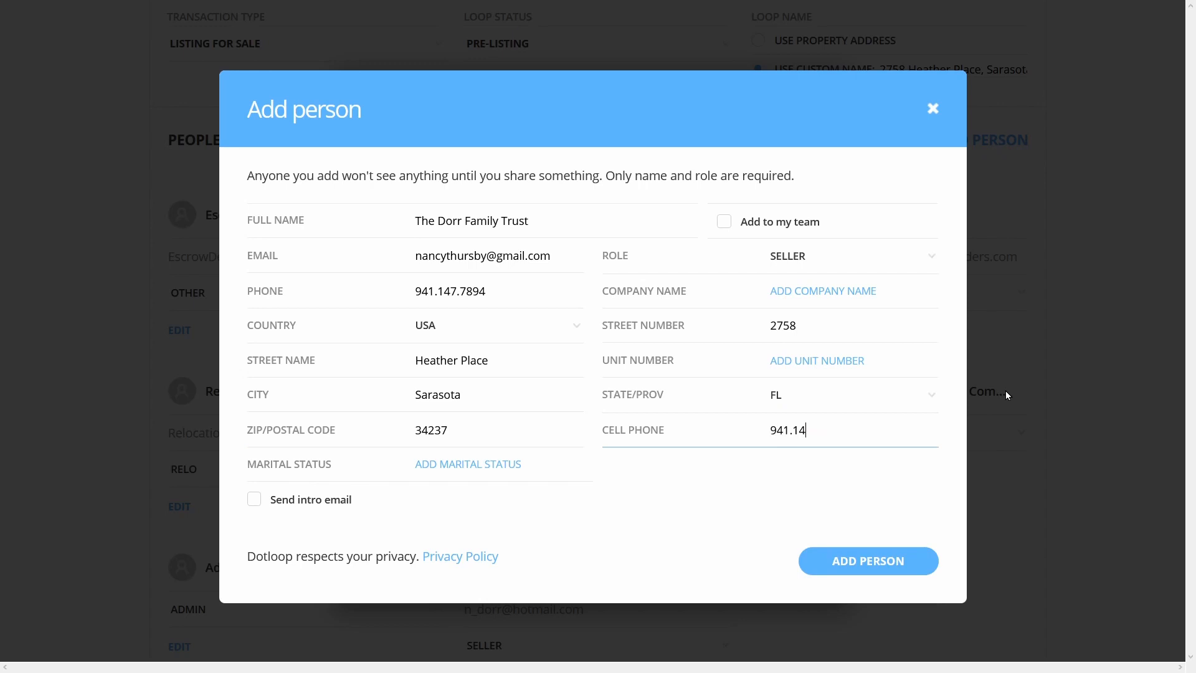
key("Return")
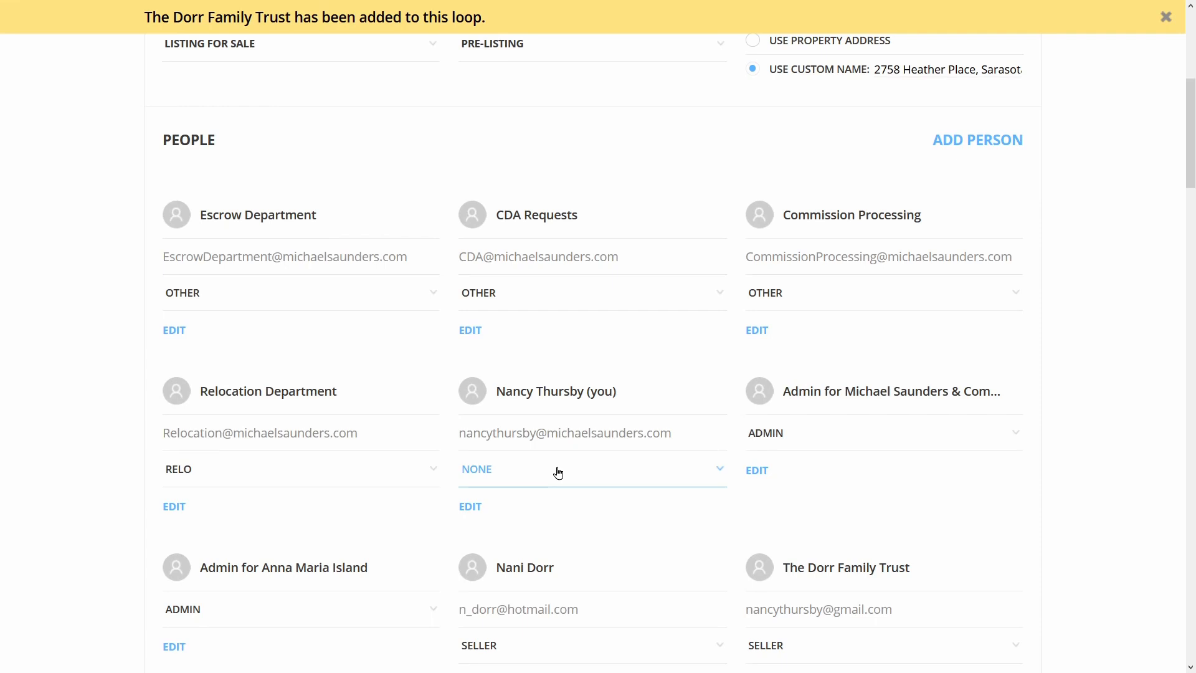
Change your own role to LISTING AGENT and scroll down the loop details
left_click(558, 473)
left_click(554, 545)
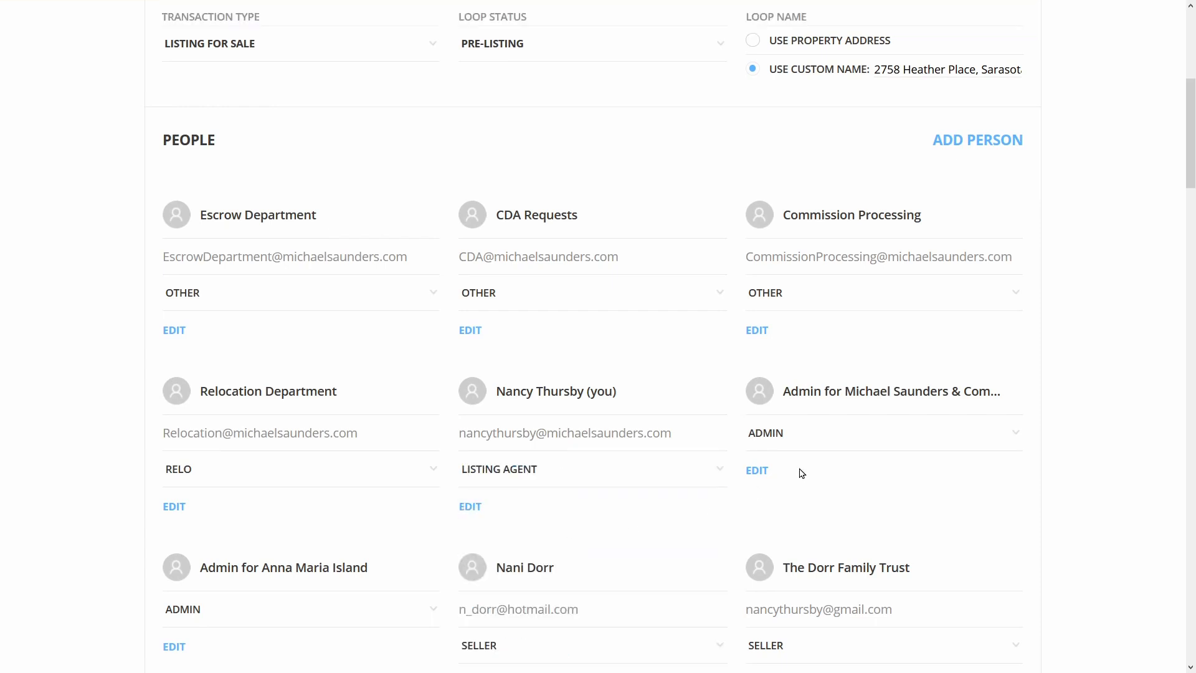
scroll(979, 486, "down", 2)
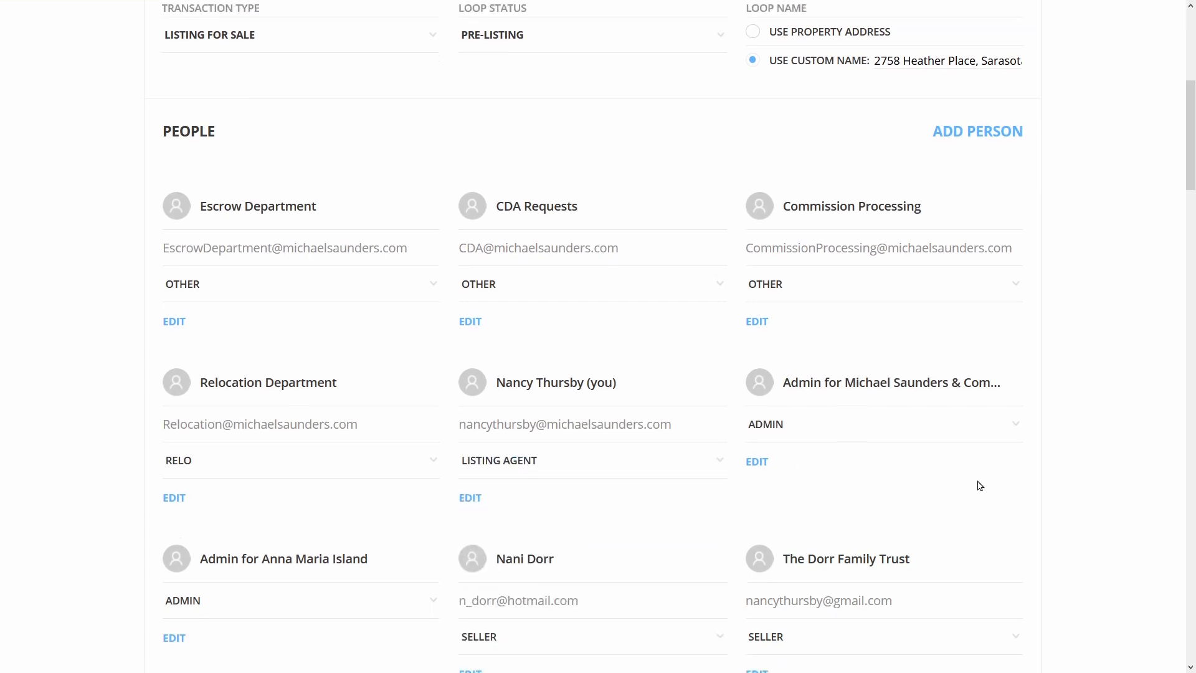
scroll(977, 486, "down", 4)
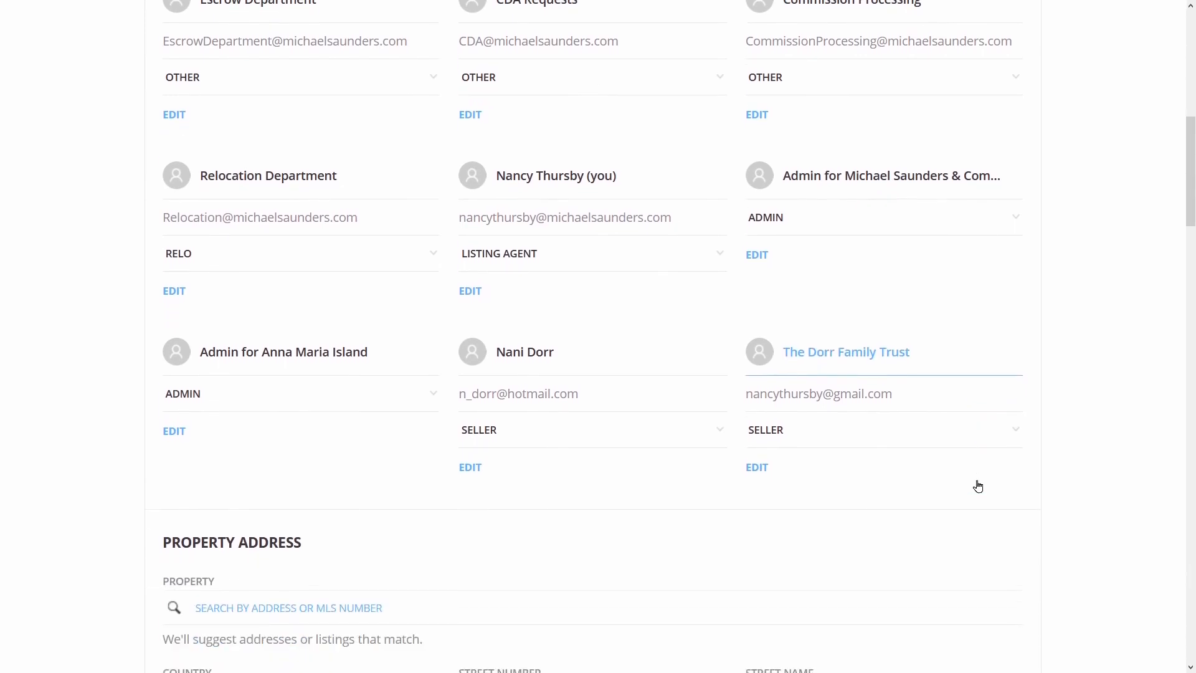
scroll(977, 479, "down", 4)
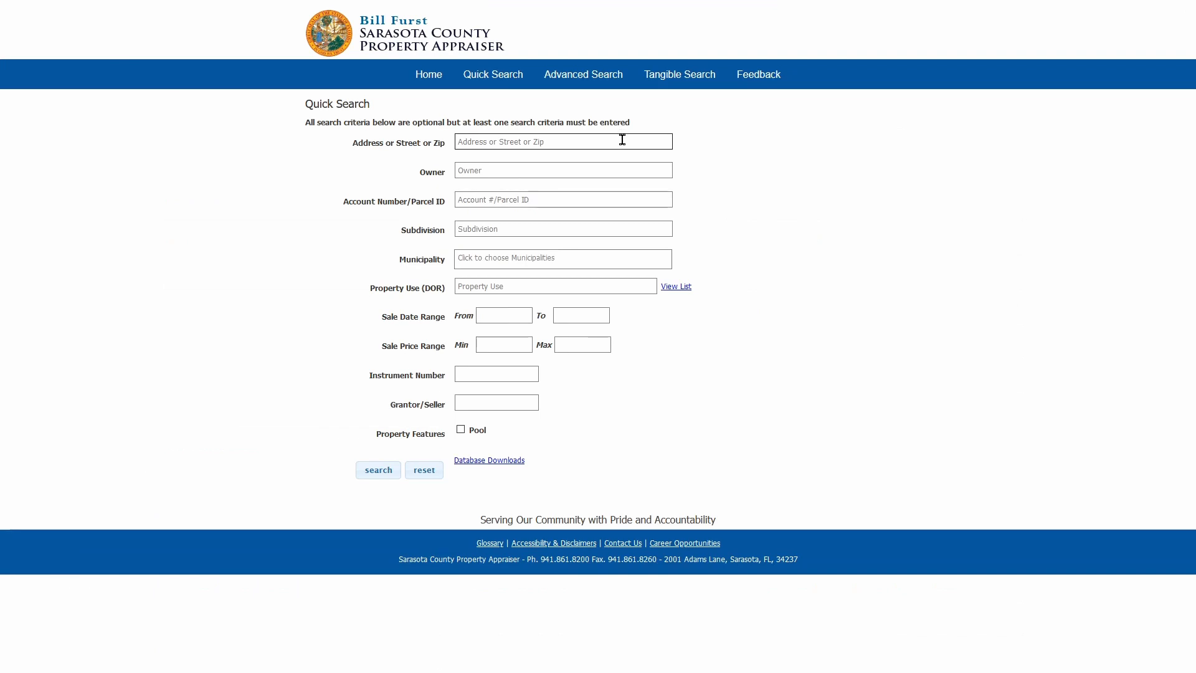
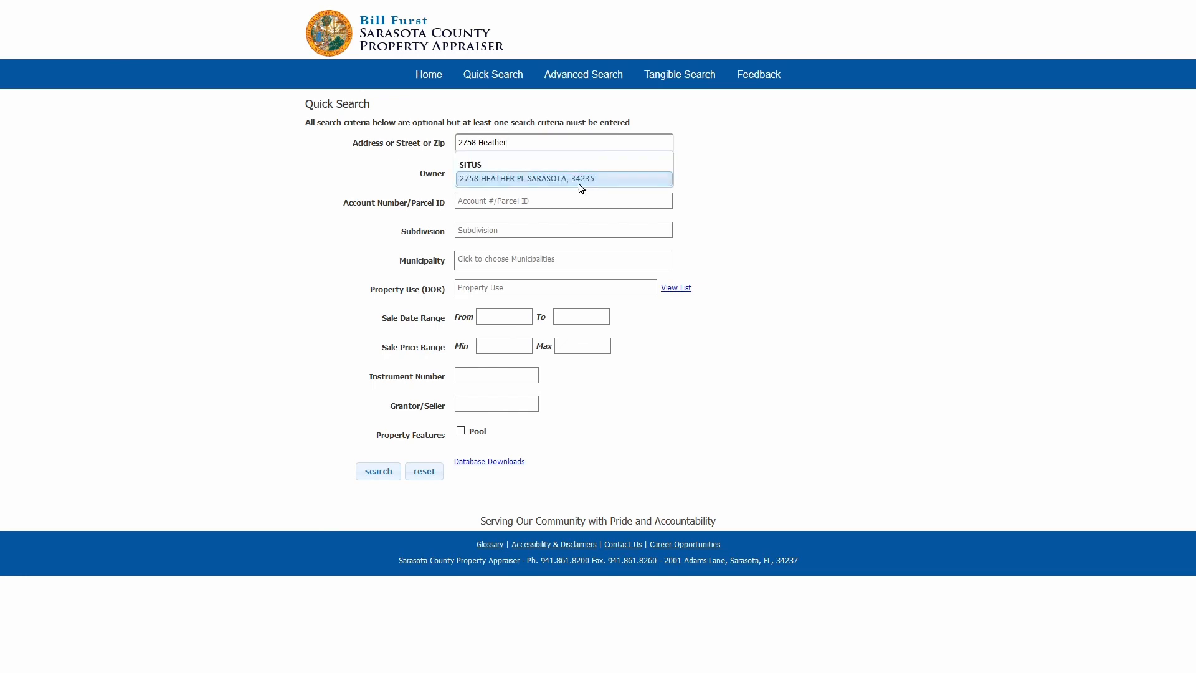
Look up the listed property in the appraiser's Quick Search and copy its parcel number
left_click(581, 178)
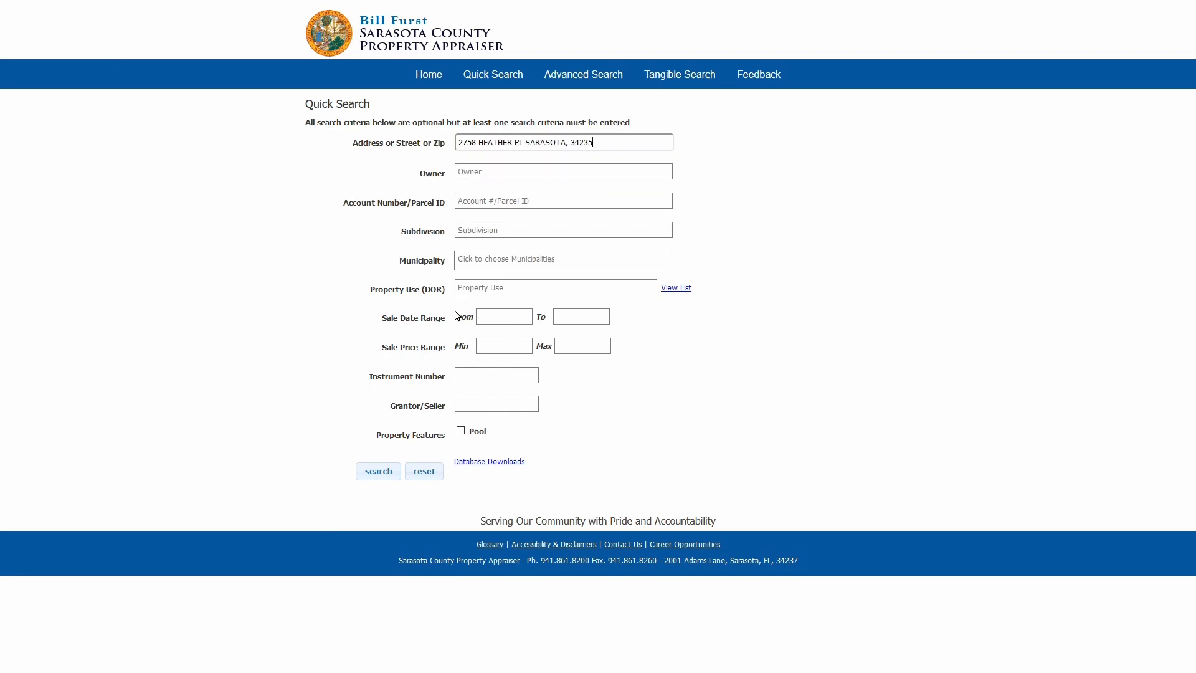
left_click(382, 471)
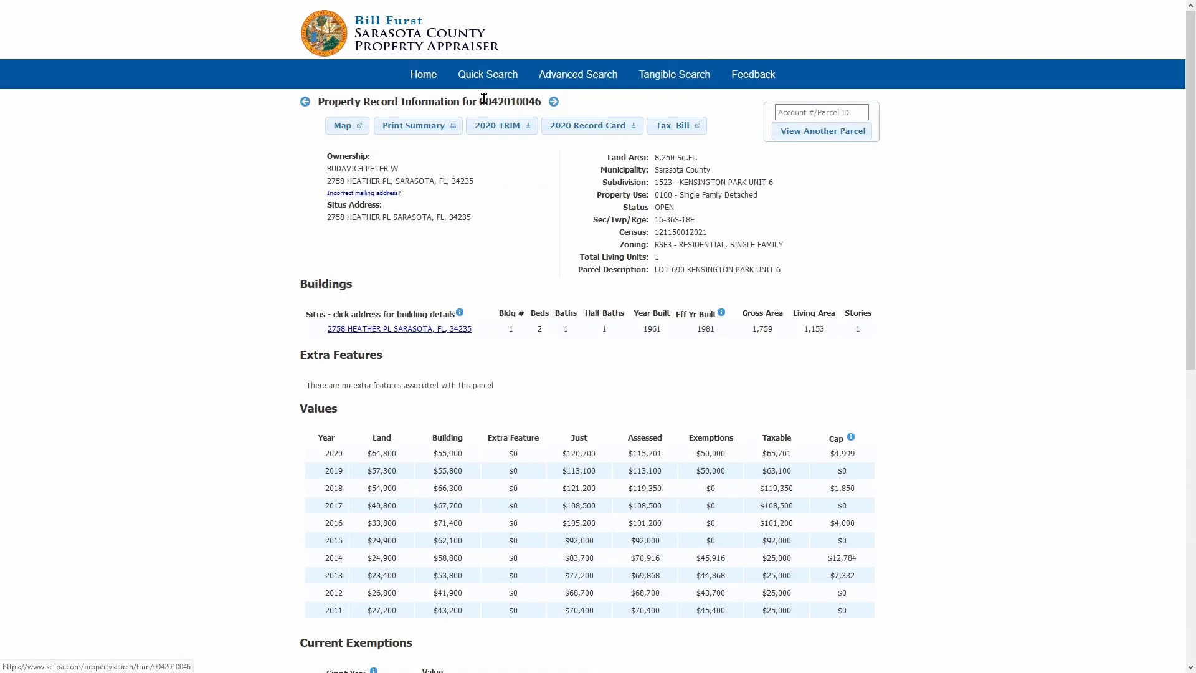
left_click_drag(479, 101, 548, 105)
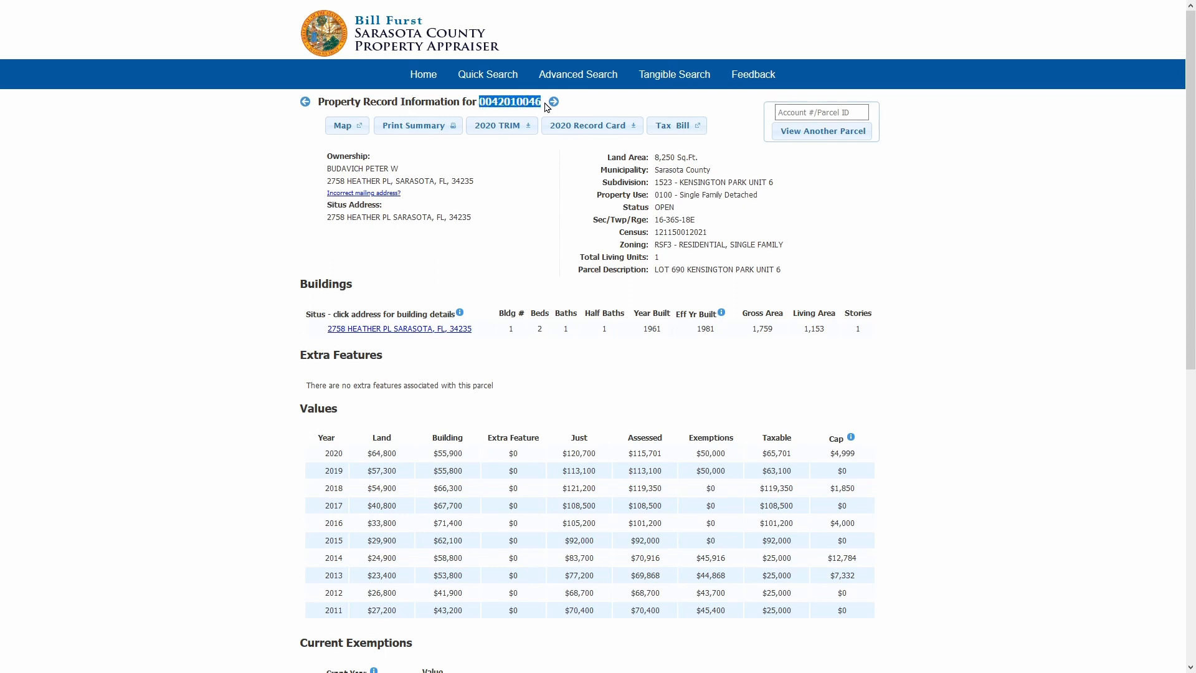
right_click(513, 101)
left_click(548, 114)
Paste the parcel number into Parcel/Tax ID, then set price 250000.00 and commission rate 7
key("alt+Tab")
left_click(315, 438)
key("ctrl+v")
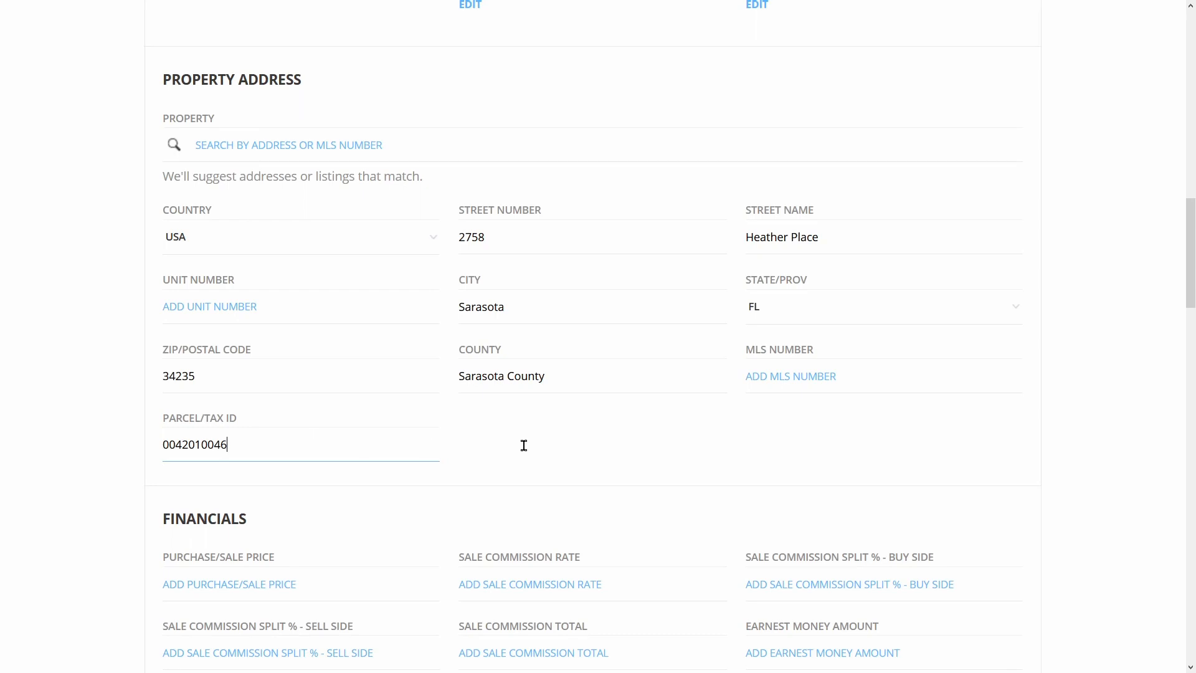
key("Tab")
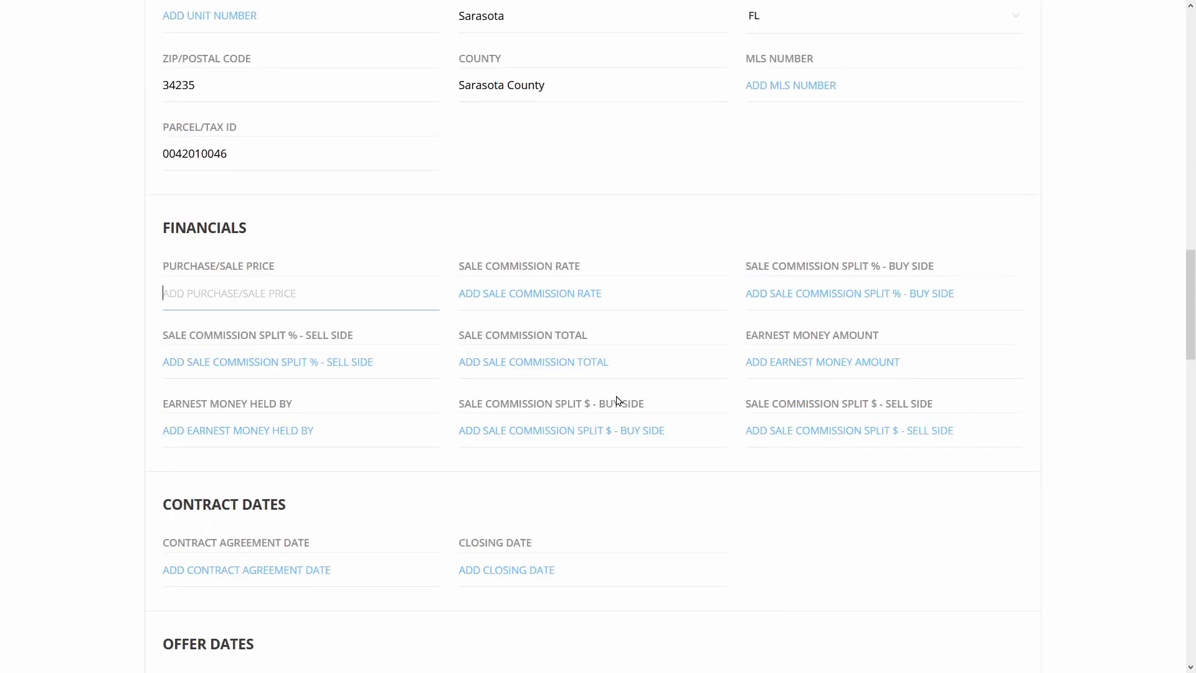
type("250000")
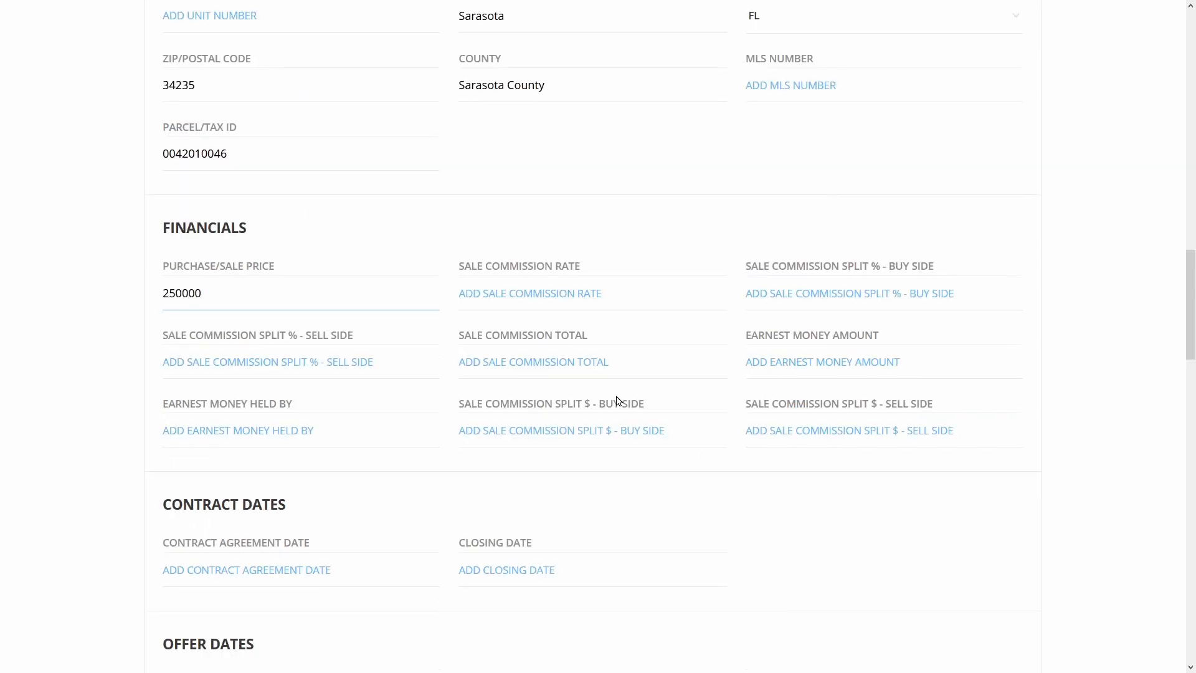
type(".00")
key("Tab")
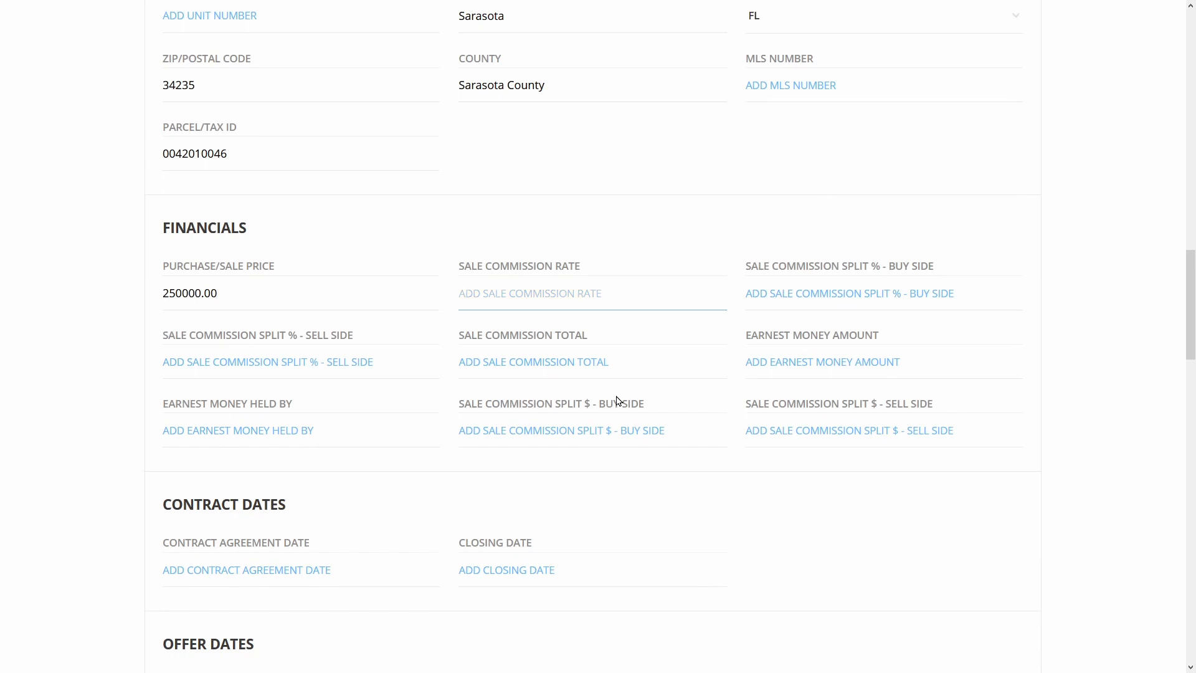
type("7")
key("Tab")
Set the listing expiration date to 01/06/2021 and the listing date to 10/30/2020
scroll(618, 400, "down", 10)
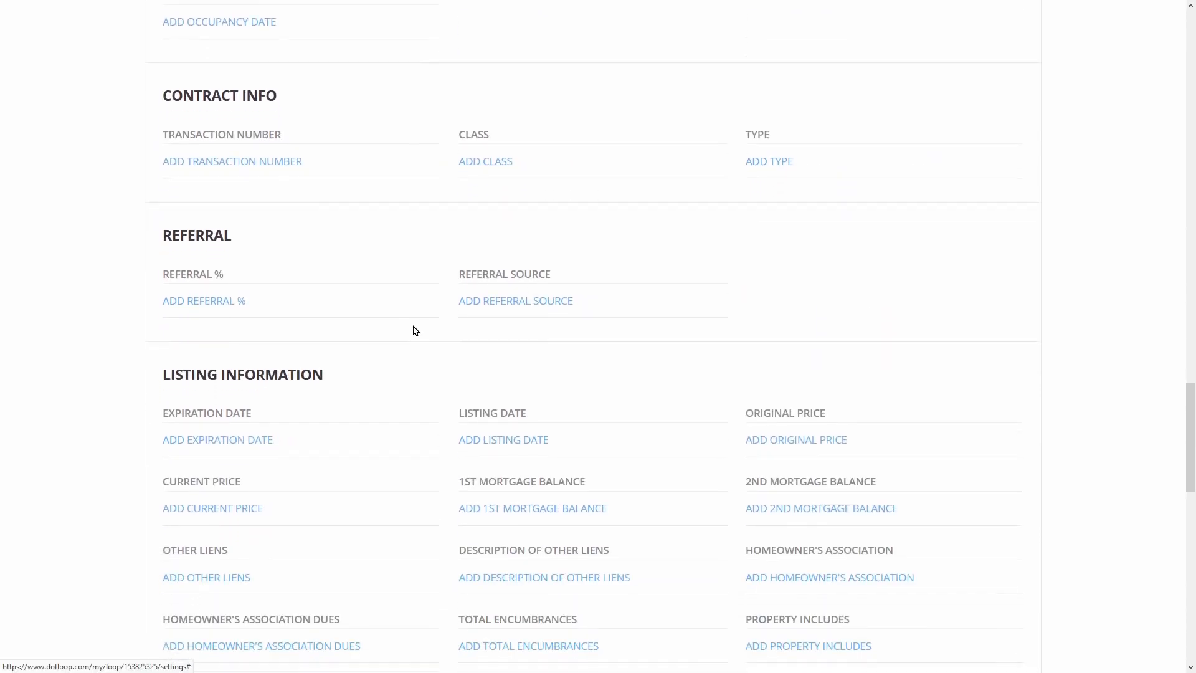
scroll(406, 330, "down", 2)
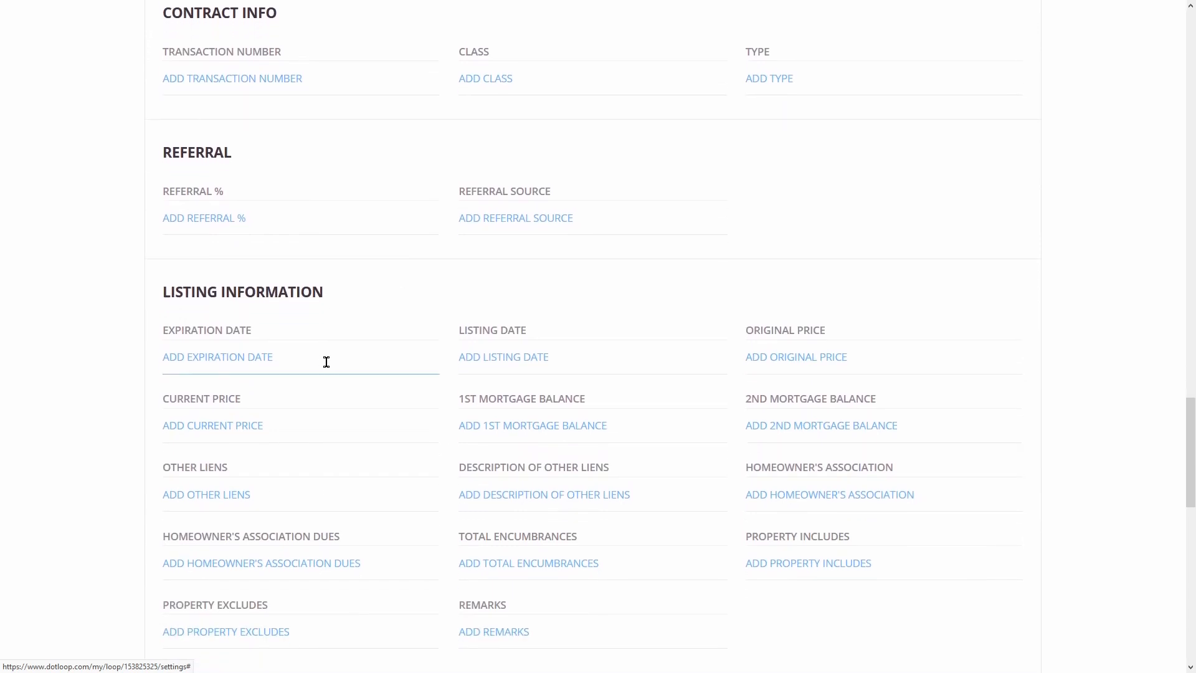
left_click(195, 327)
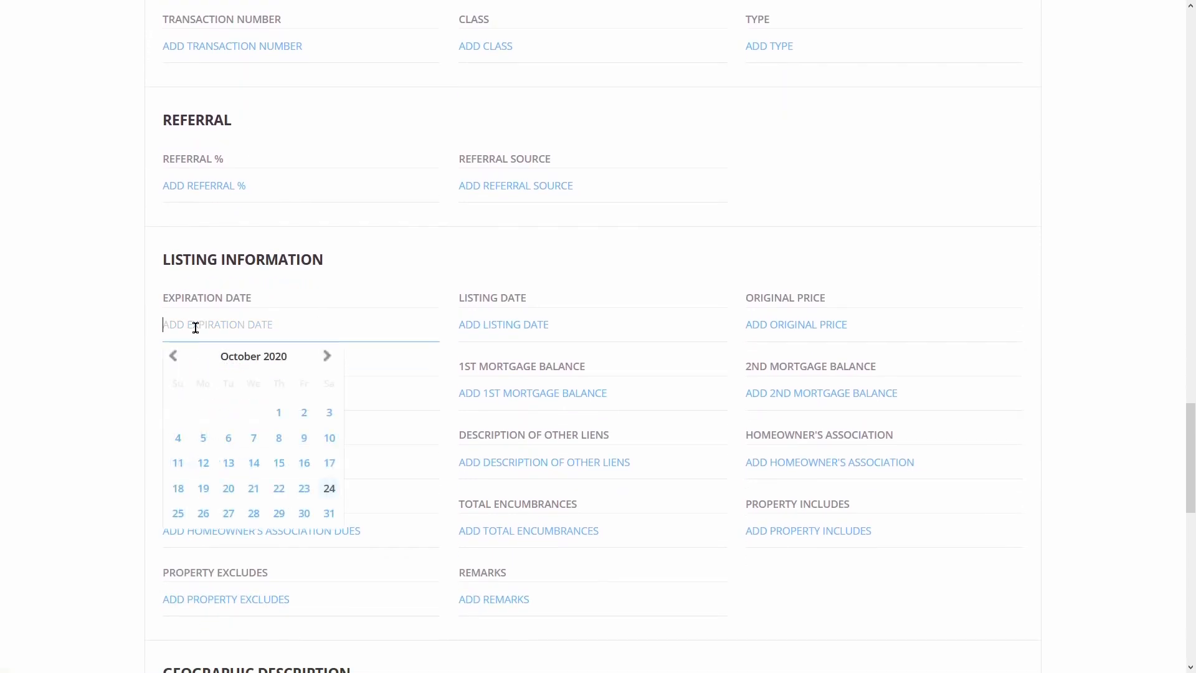
left_click(327, 357)
left_click(327, 357)
left_click(328, 357)
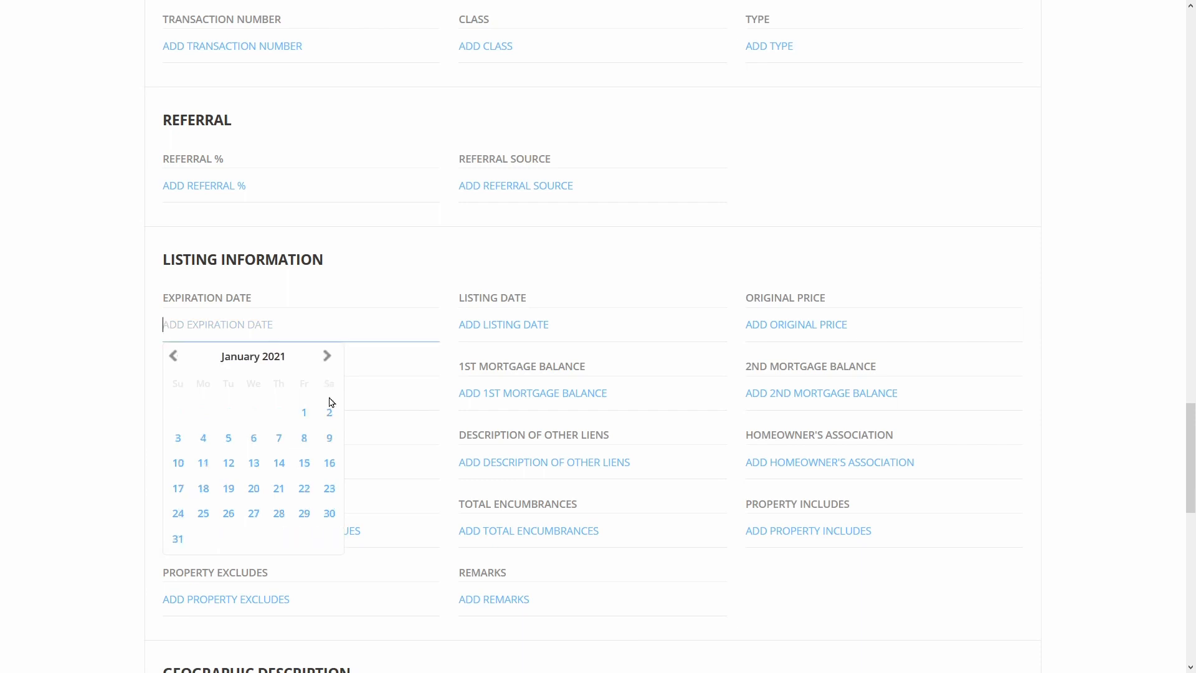
left_click(254, 441)
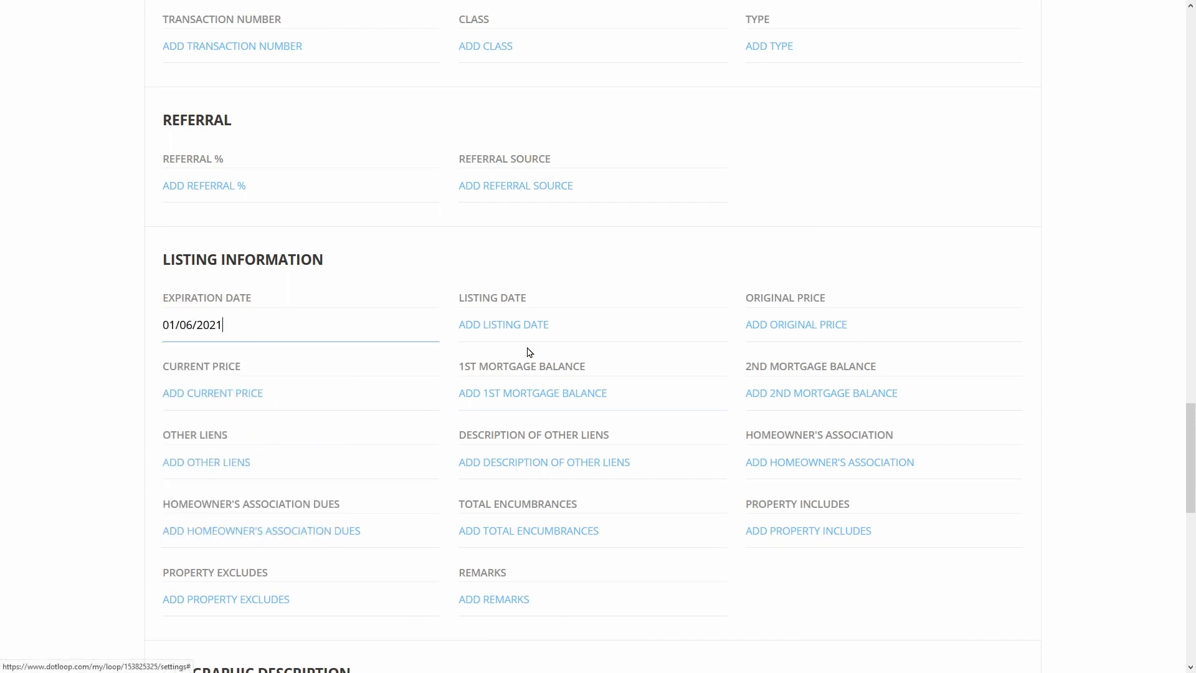
left_click(523, 325)
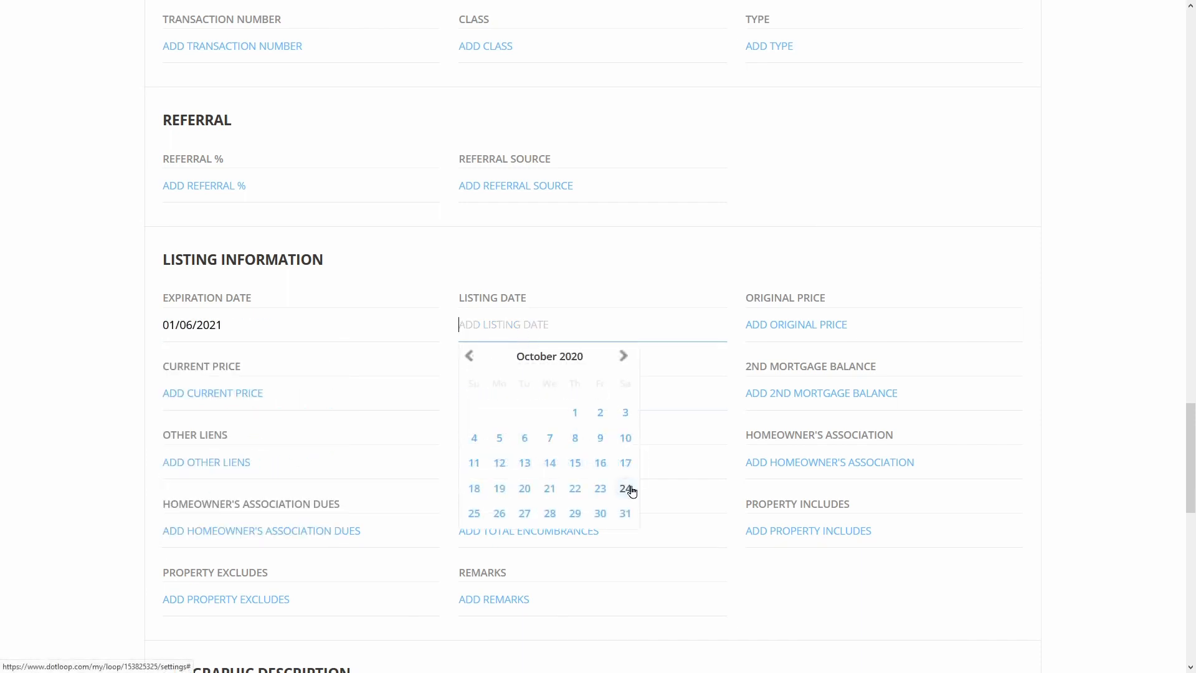
left_click(600, 515)
Enter an original price of 250000.00 and a first mortgage balance of 180000.00
left_click(929, 324)
type("2")
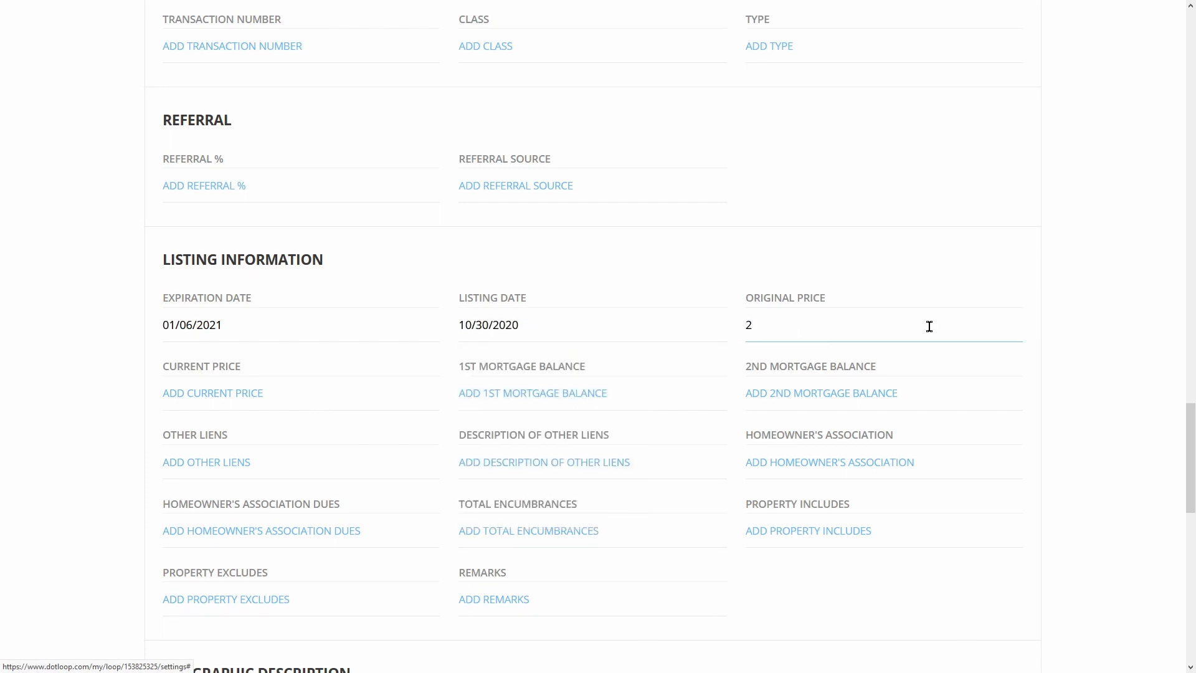
type("50000.00")
key("Tab")
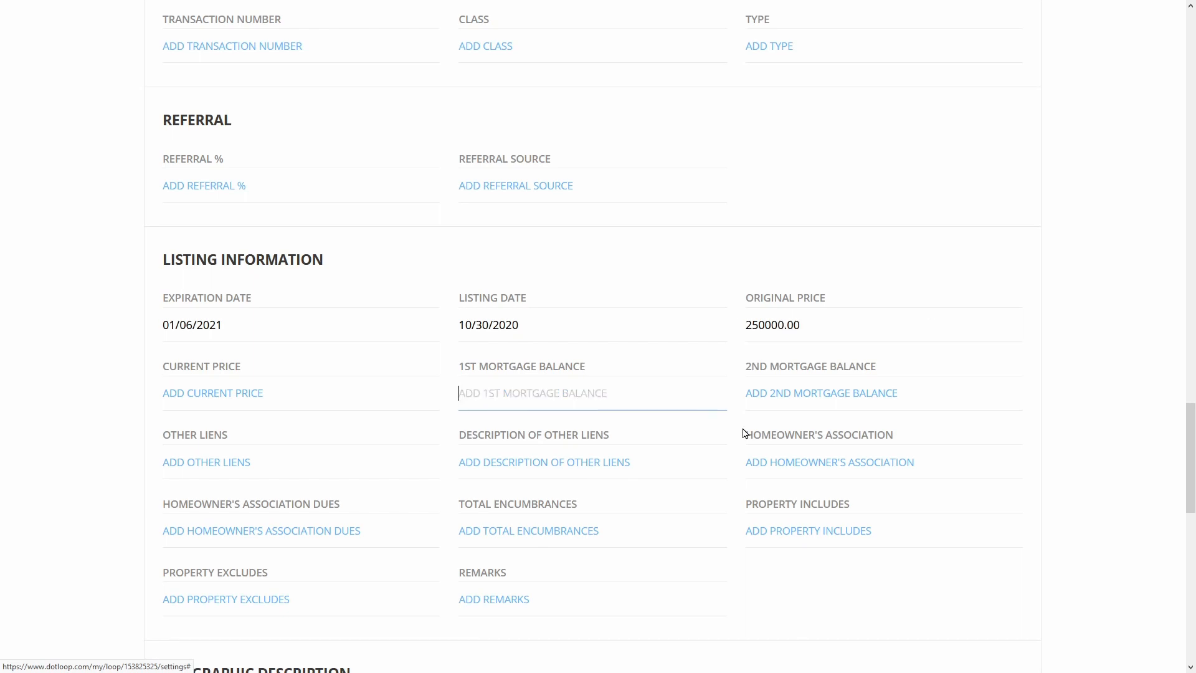
type("180")
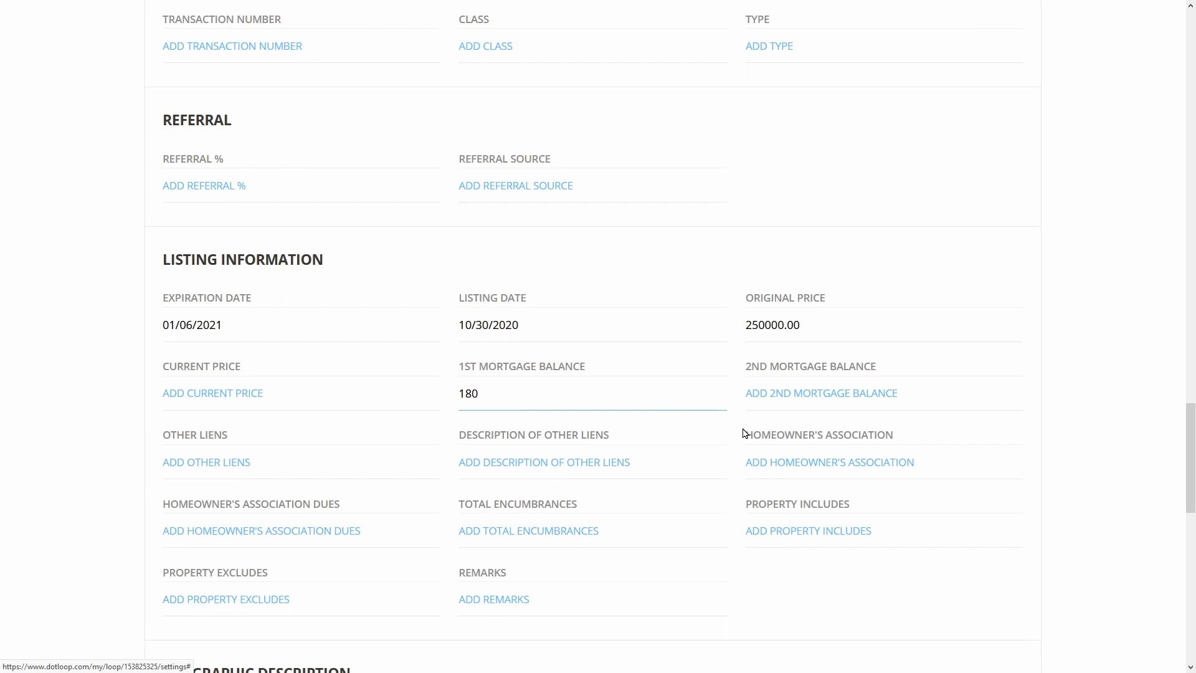
type("000.00")
scroll(686, 401, "down", 4)
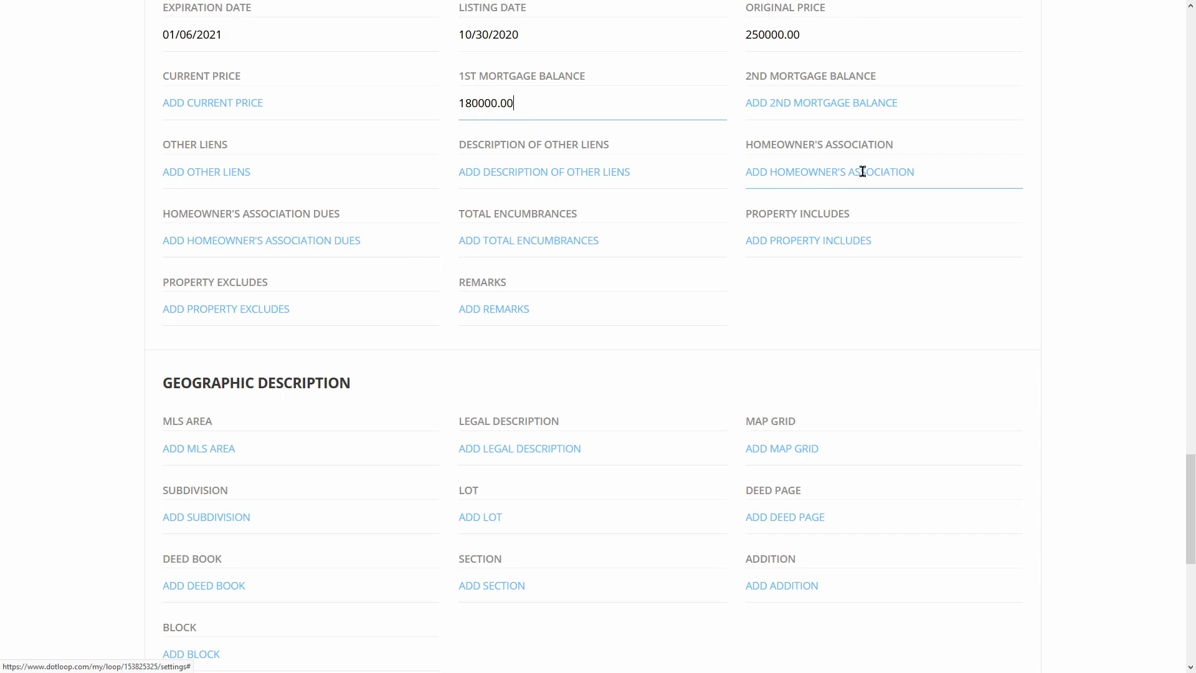
scroll(857, 240, "down", 2)
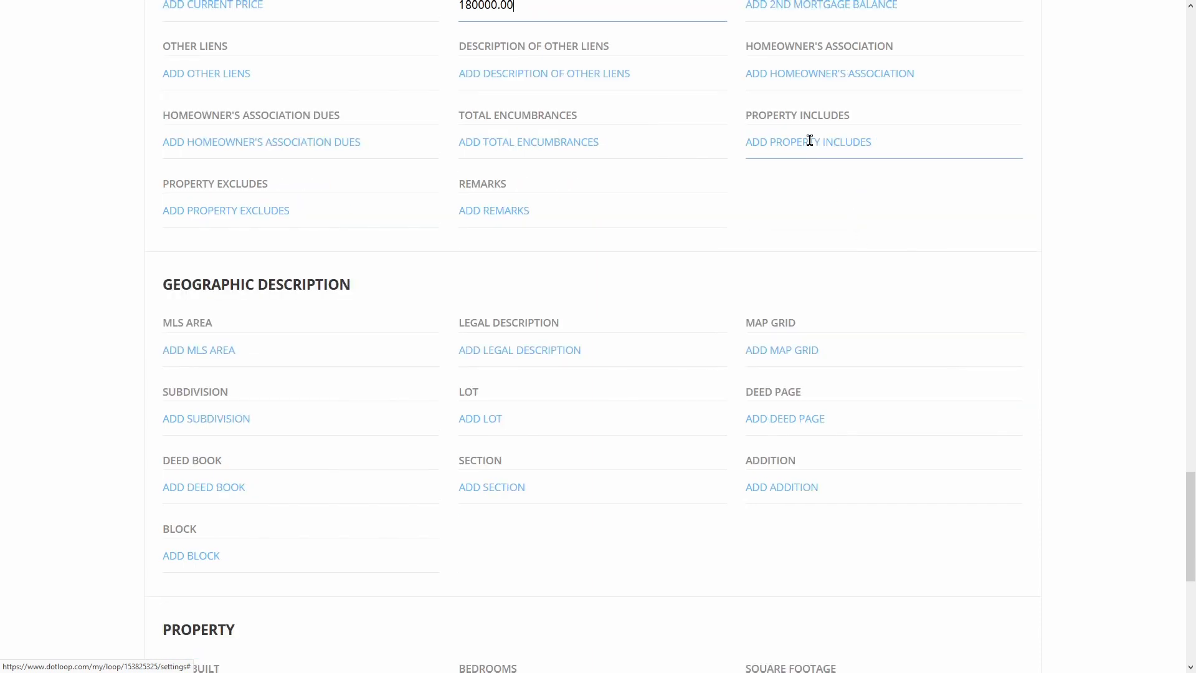
scroll(808, 140, "up", 5)
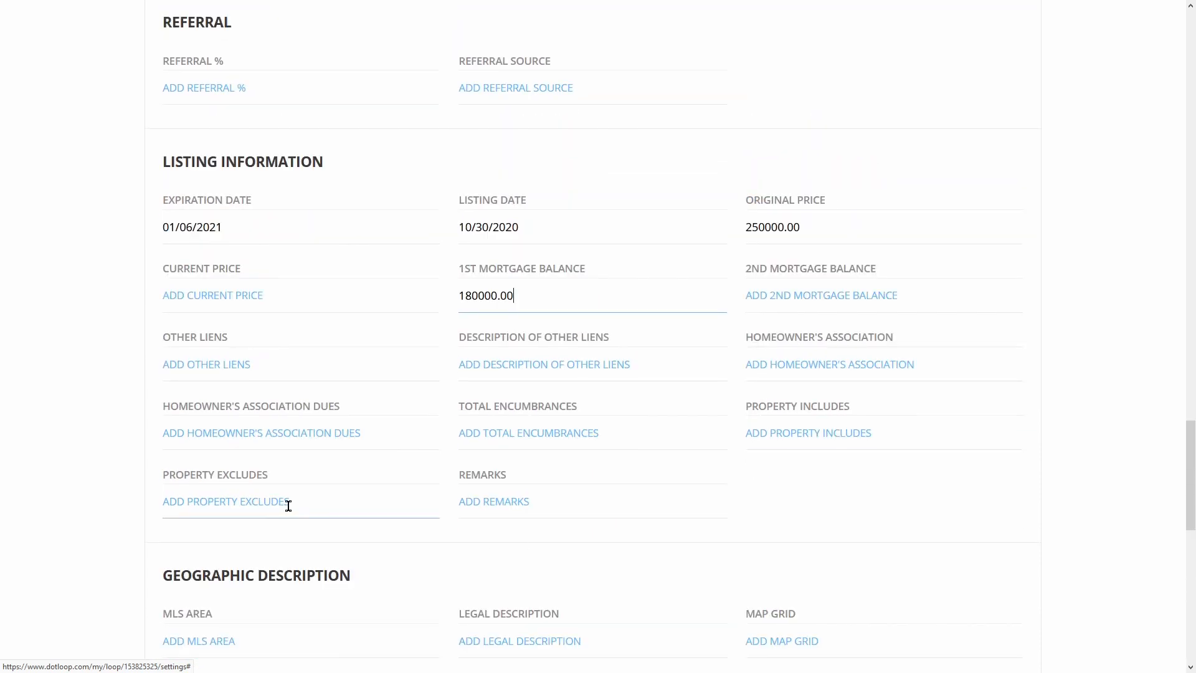
left_click(548, 499)
scroll(838, 537, "down", 5)
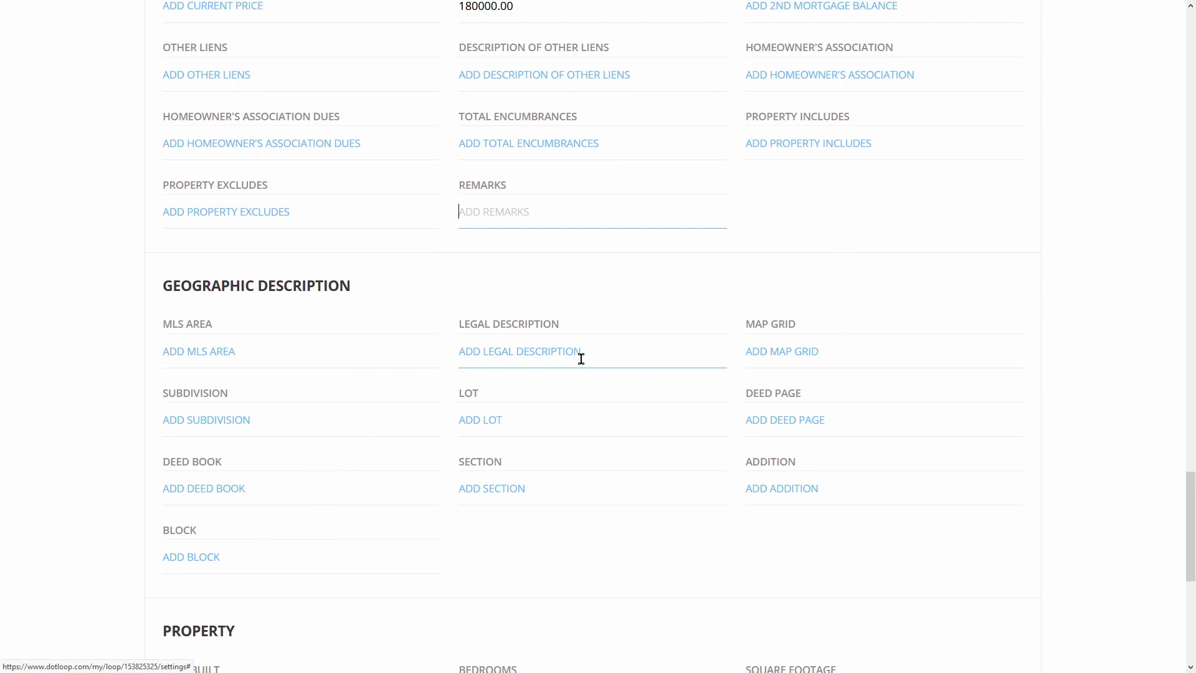
key("alt+Tab")
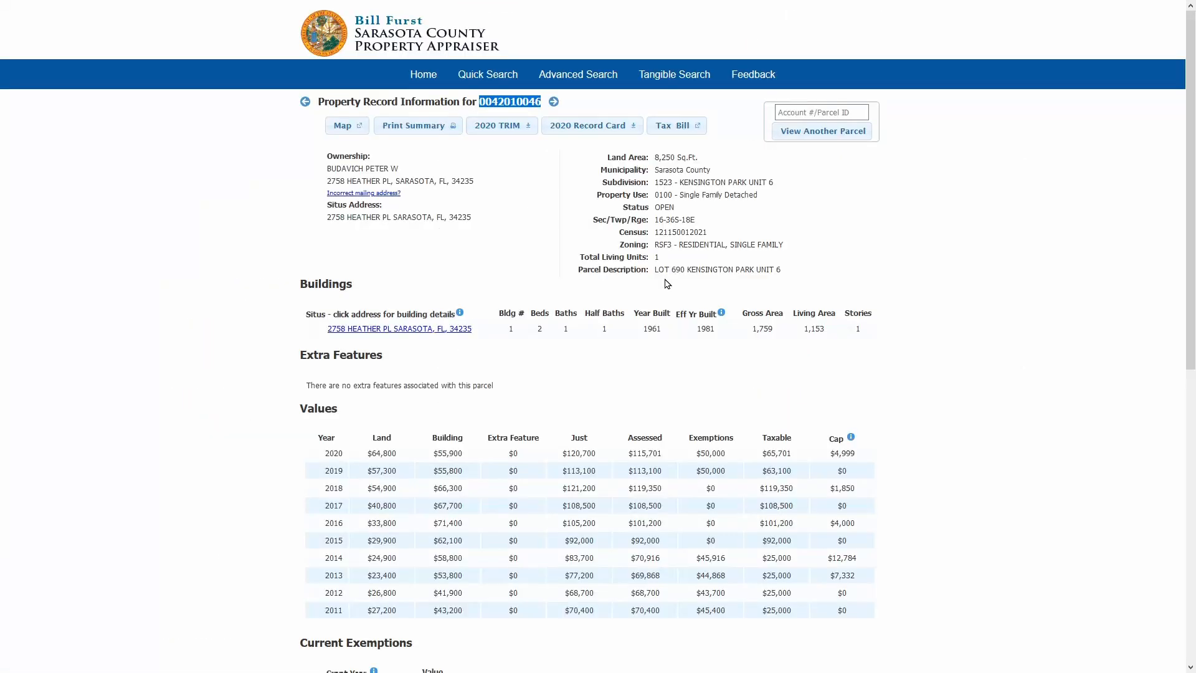
left_click_drag(654, 269, 784, 270)
right_click(744, 273)
left_click(781, 284)
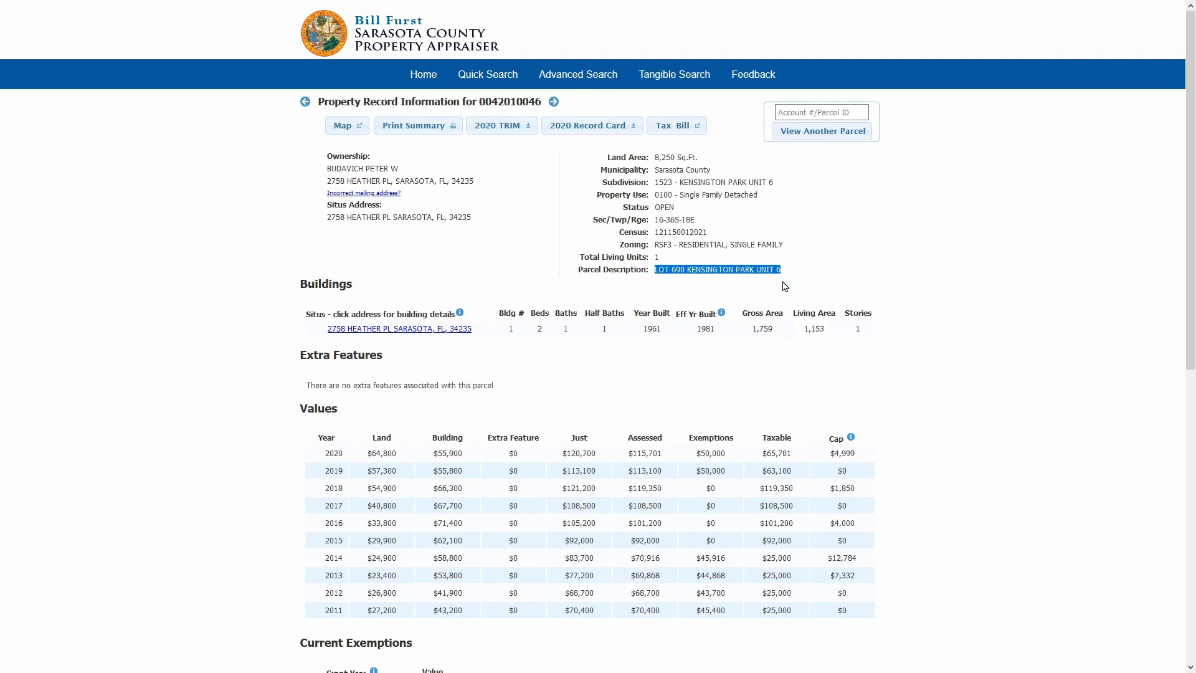
key("alt+Tab")
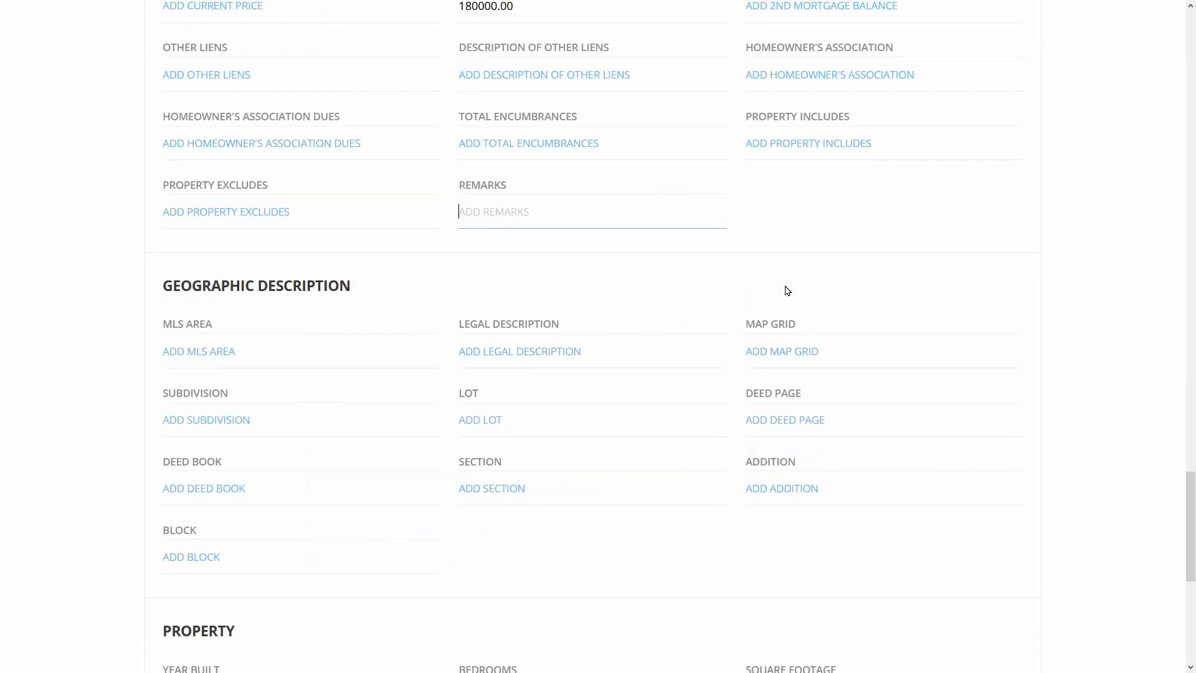
right_click(573, 352)
left_click(658, 408)
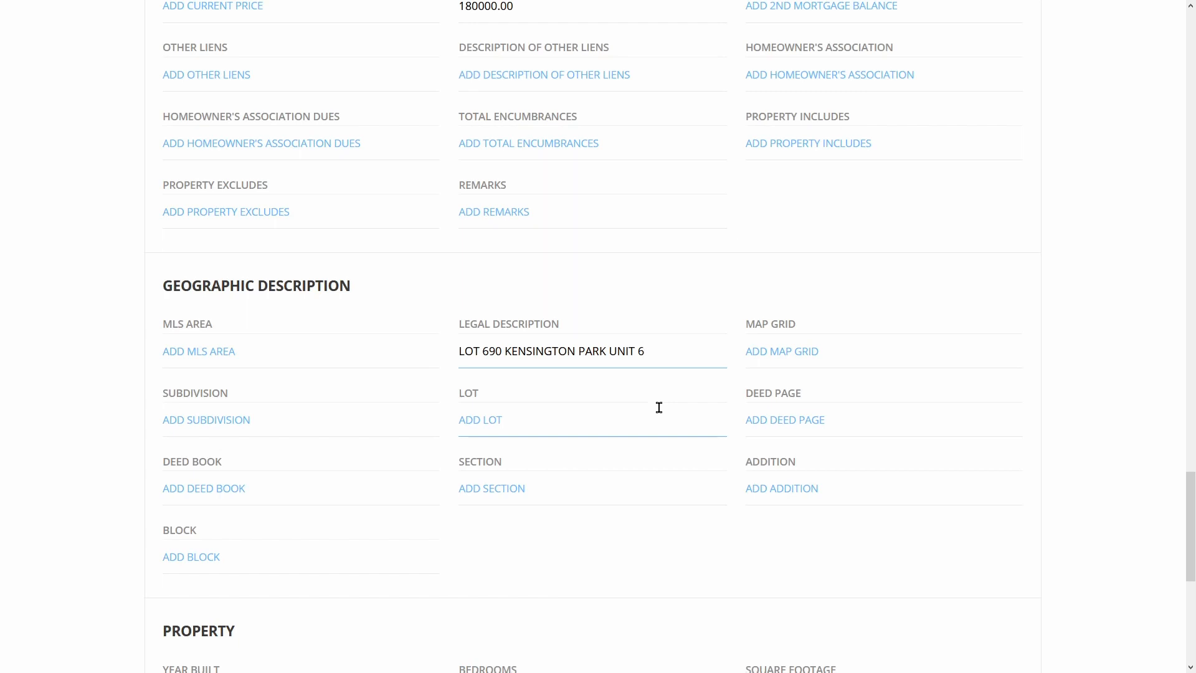
key("alt+Tab")
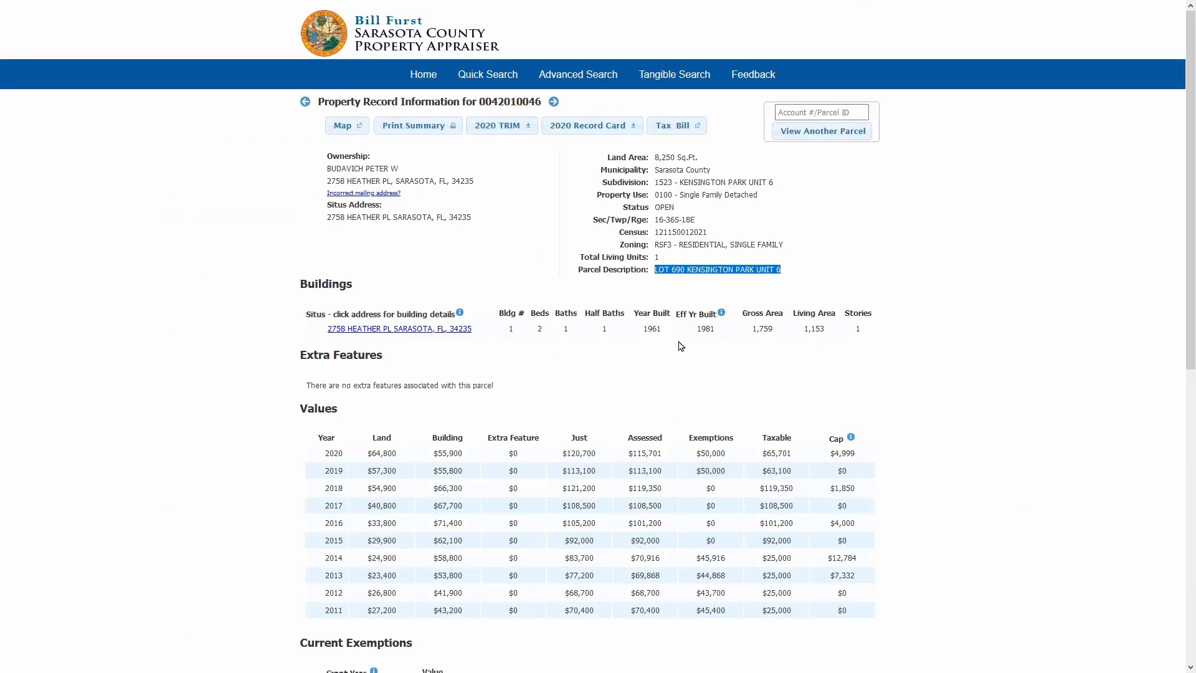
Copy the subdivision 1523 - KENSINGTON PARK UNIT 6 from the appraiser page into dotloop's Subdivision field
double_click(661, 181)
left_click_drag(686, 179, 790, 190)
right_click(764, 179)
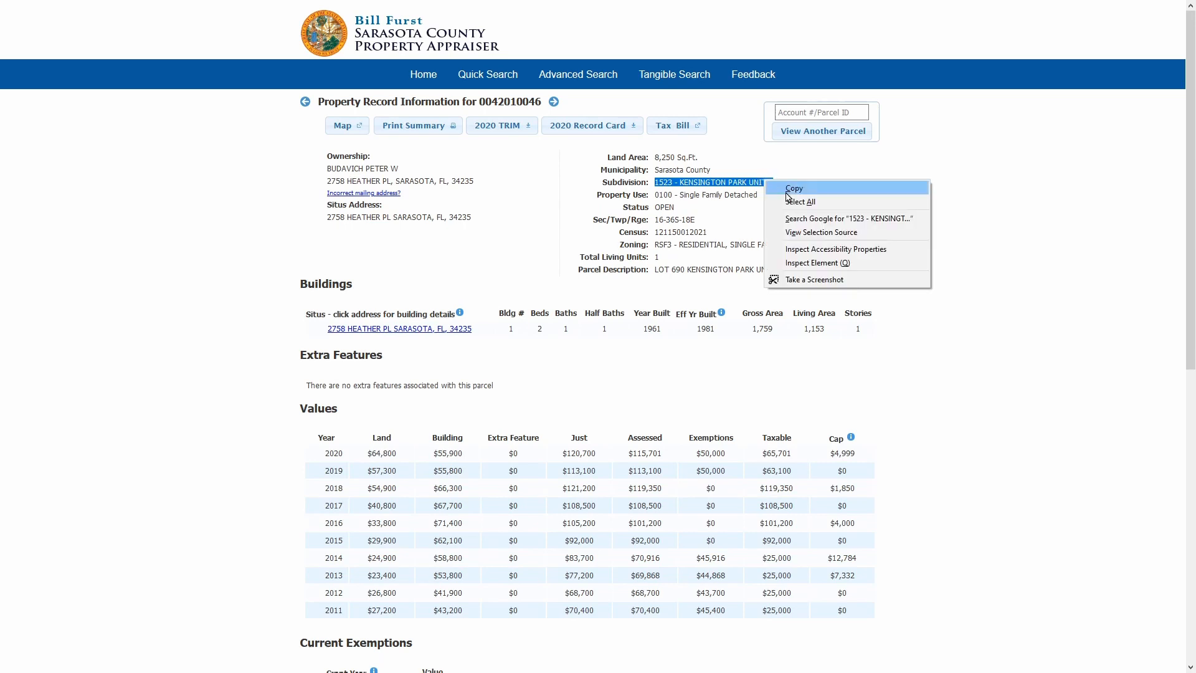
left_click(794, 188)
key("alt+Tab")
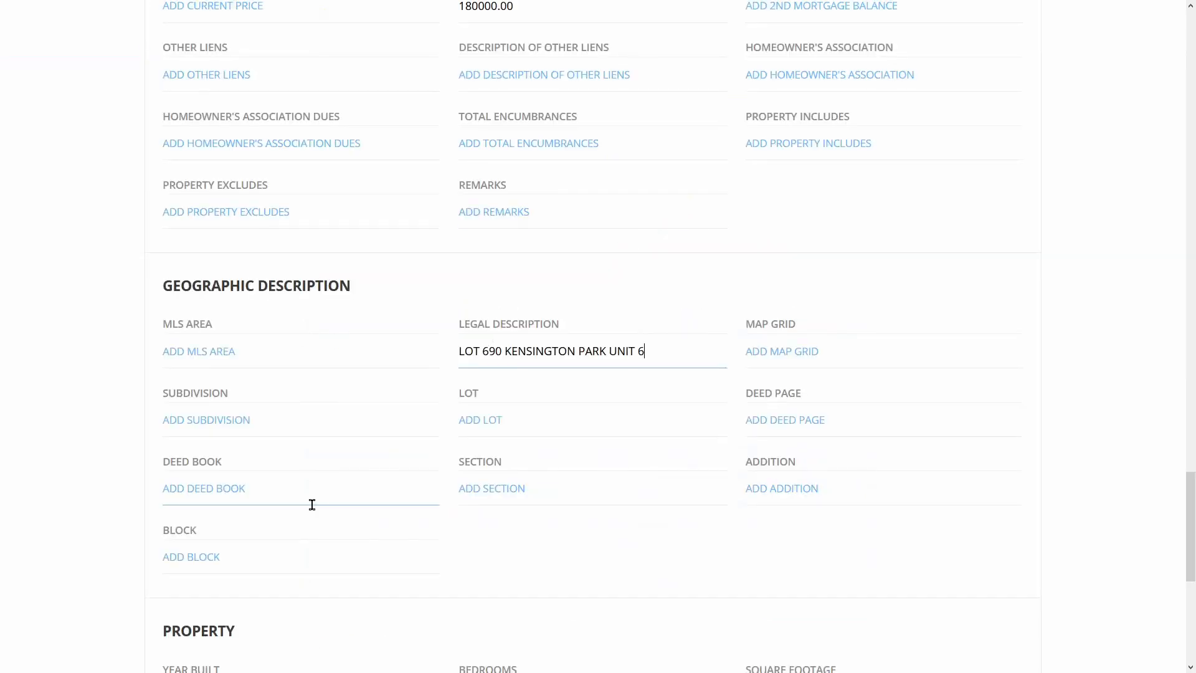
right_click(245, 418)
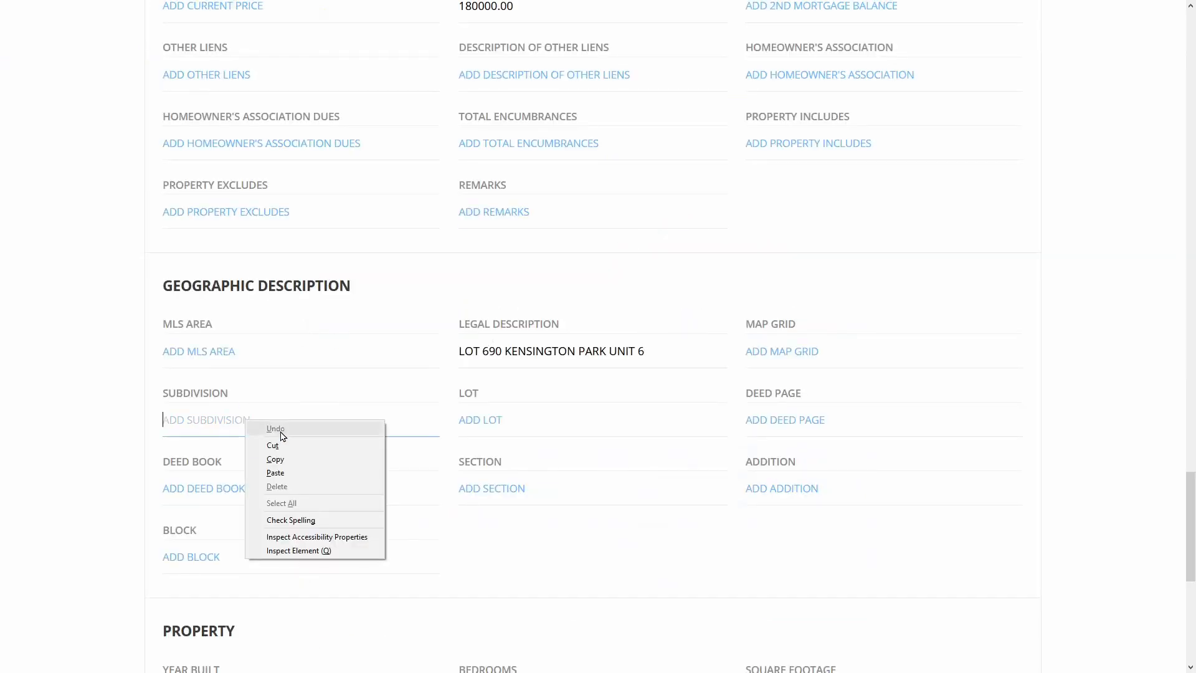
left_click(315, 470)
Enter year built 1981, 2 bedrooms, 1200 sq ft, Single Family Home and 1.5 baths, then save
scroll(315, 475, "down", 6)
left_click(262, 309)
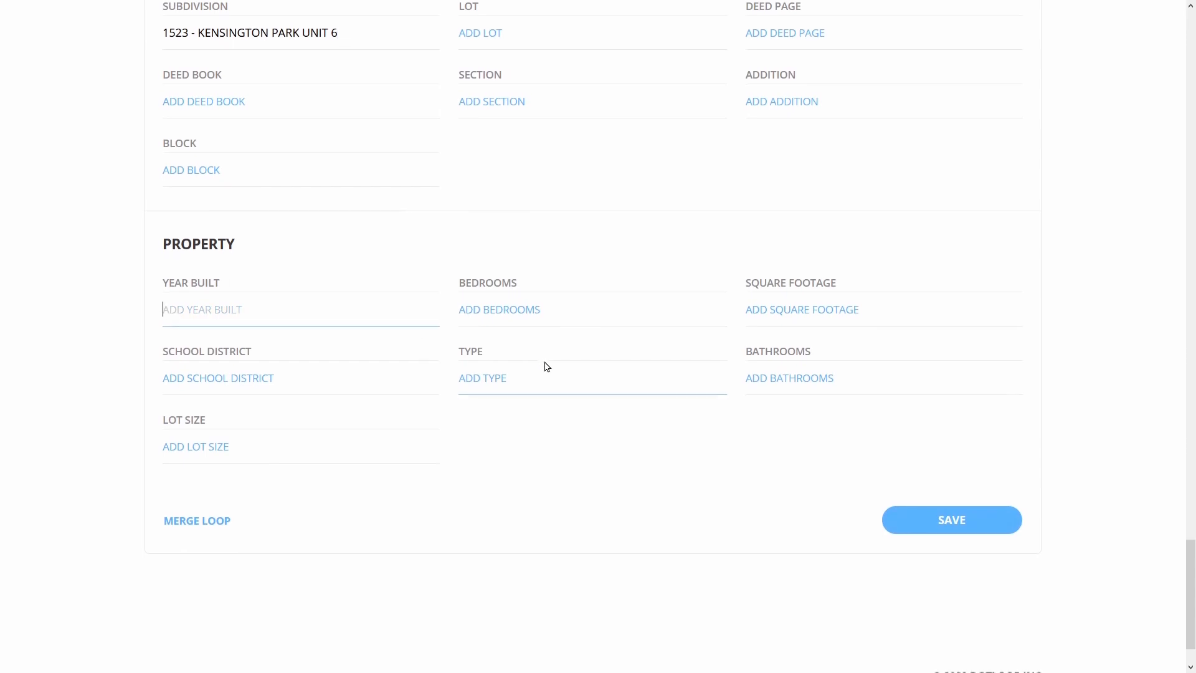
type("1981")
key("Tab")
type("2")
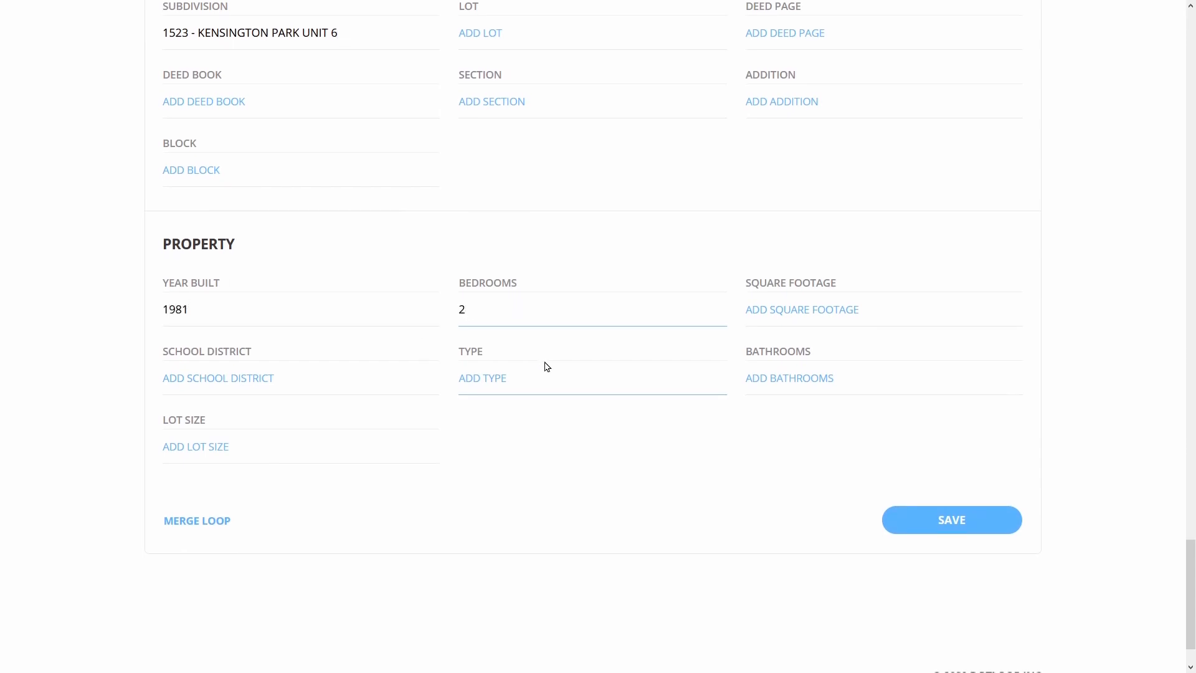
key("Tab")
type("1200")
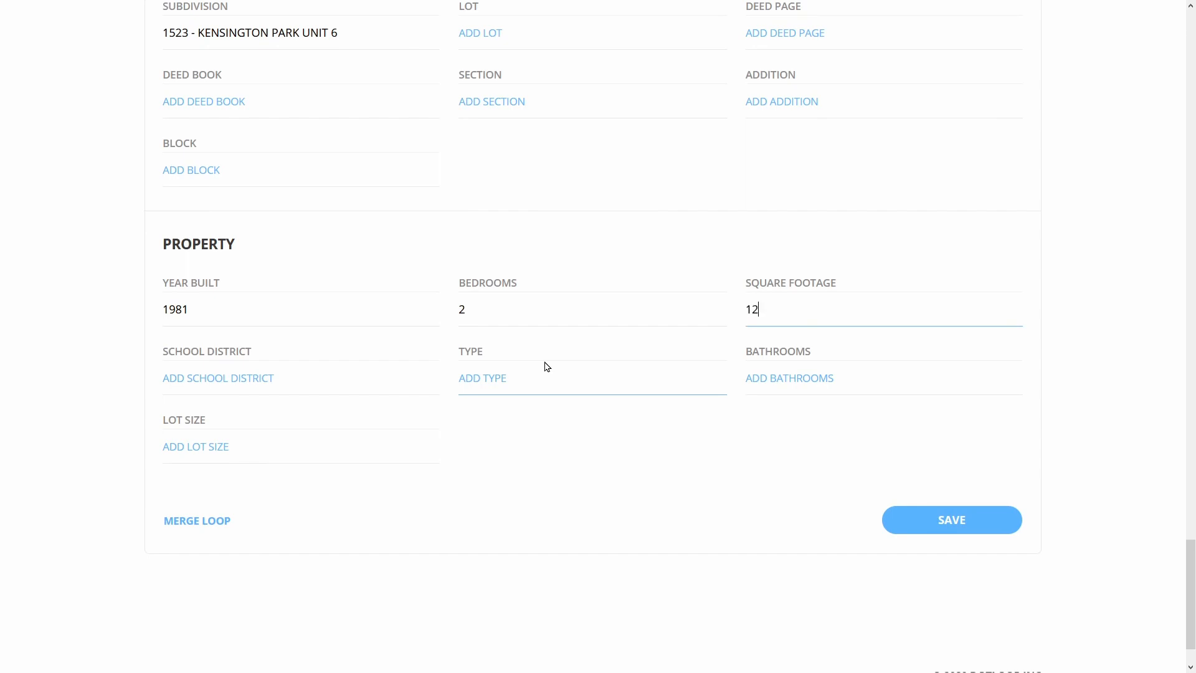
key("Tab")
key("Tab")
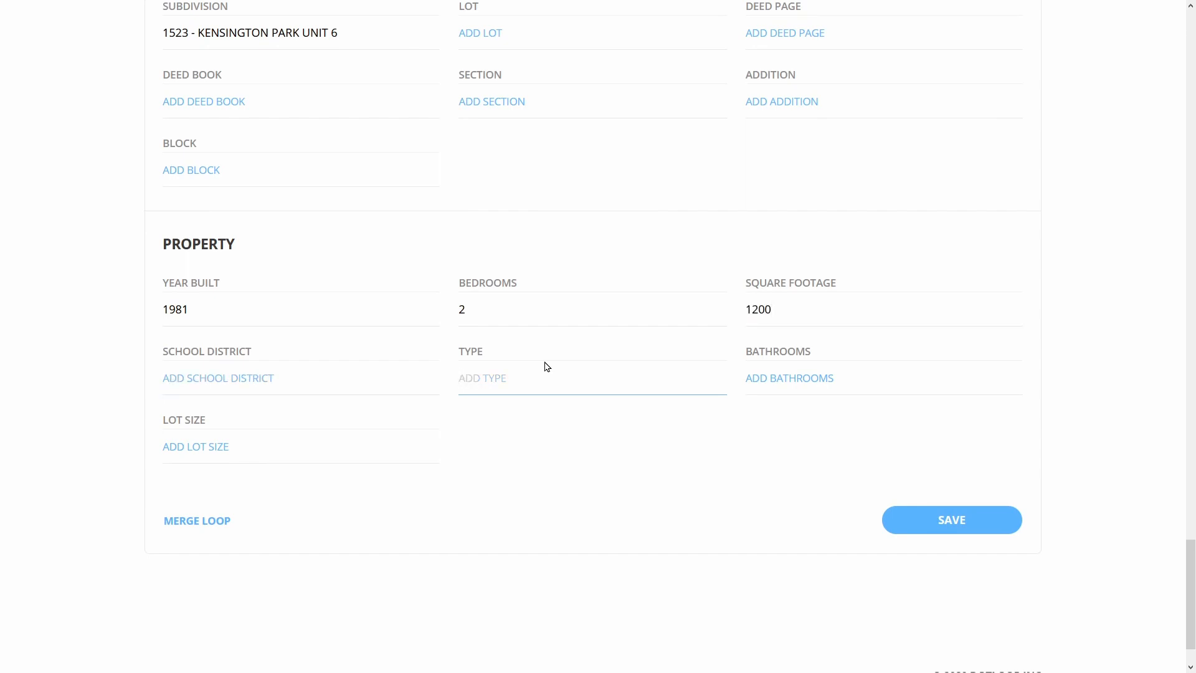
type("ingle Family Home")
left_click(813, 382)
type("1.5")
left_click(947, 529)
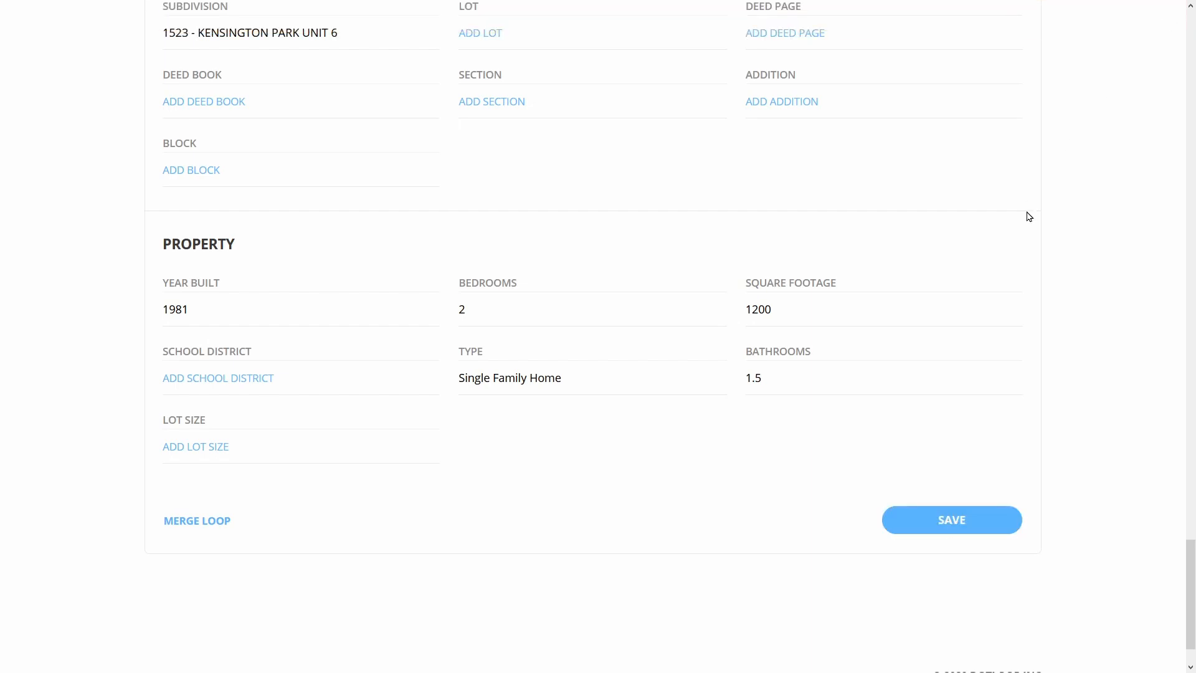
scroll(1029, 215, "up", 20)
scroll(1029, 215, "up", 8)
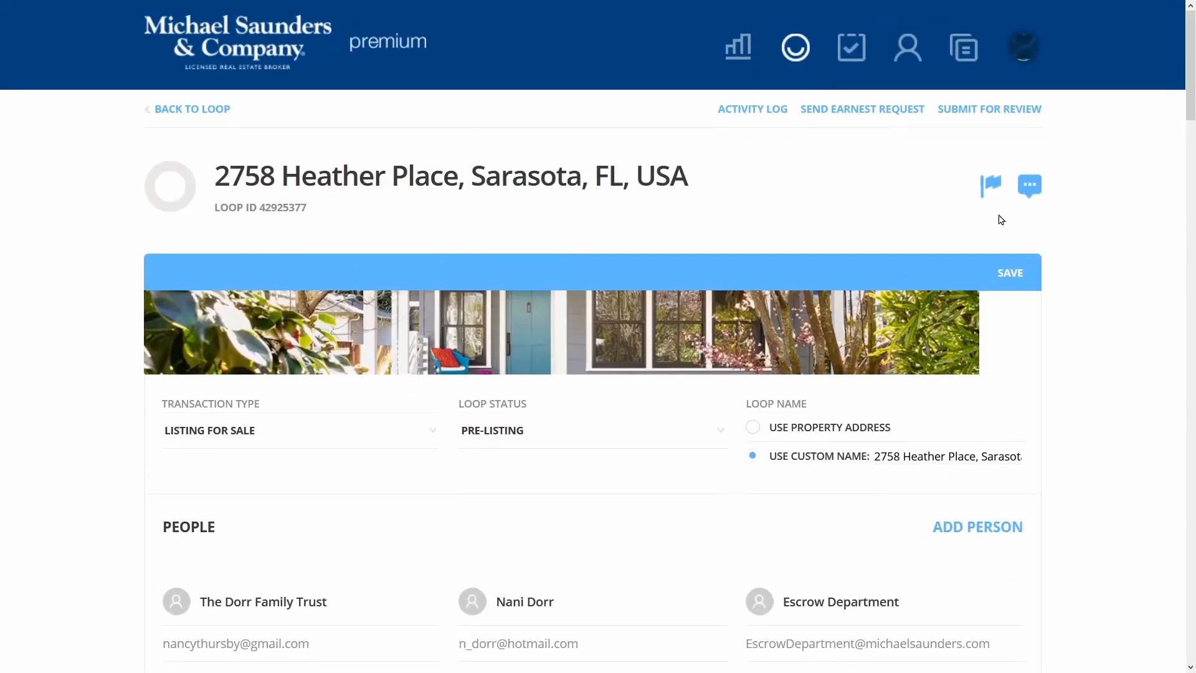
Go back to the loop's Documents list and scroll through the Listing Documents folder rows
left_click(215, 119)
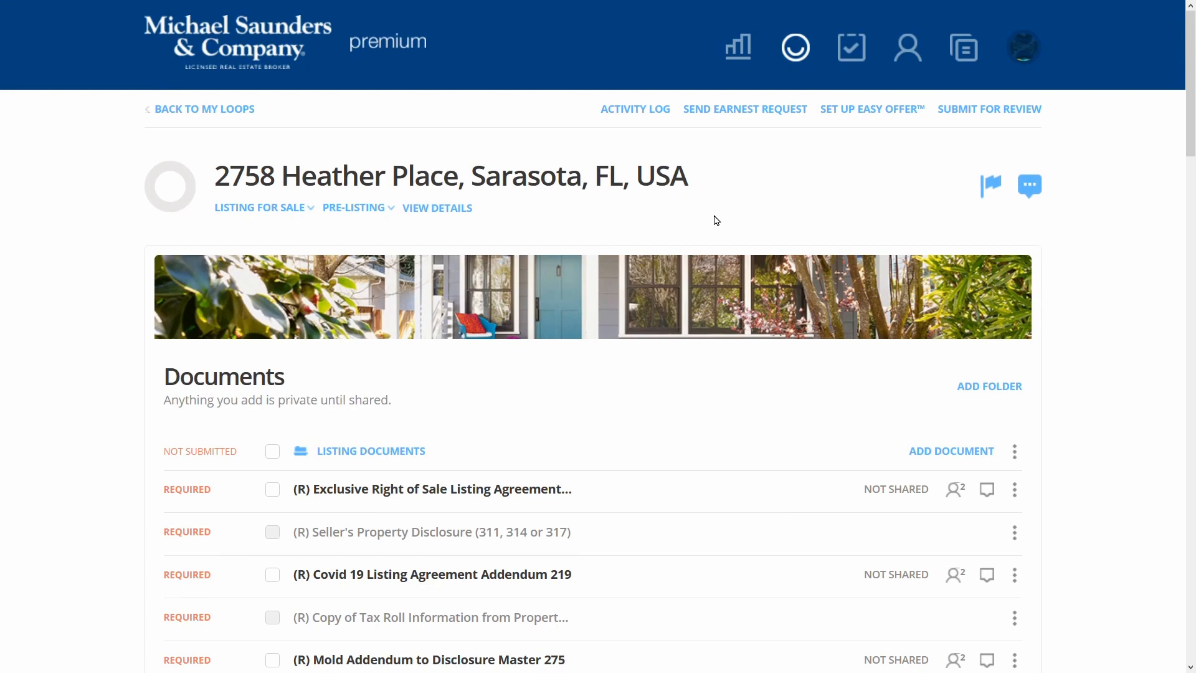
scroll(716, 220, "down", 5)
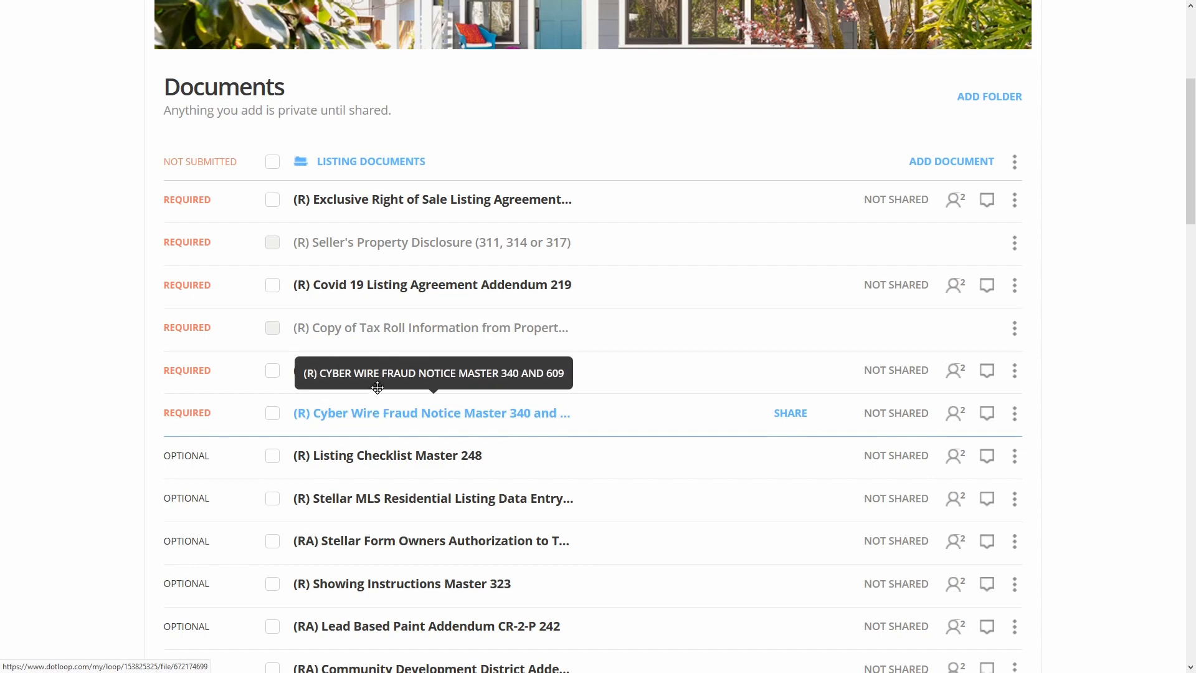
Open the Exclusive Right of Sale Listing Agreement and autofill it with the loop's seller and property details
left_click(361, 201)
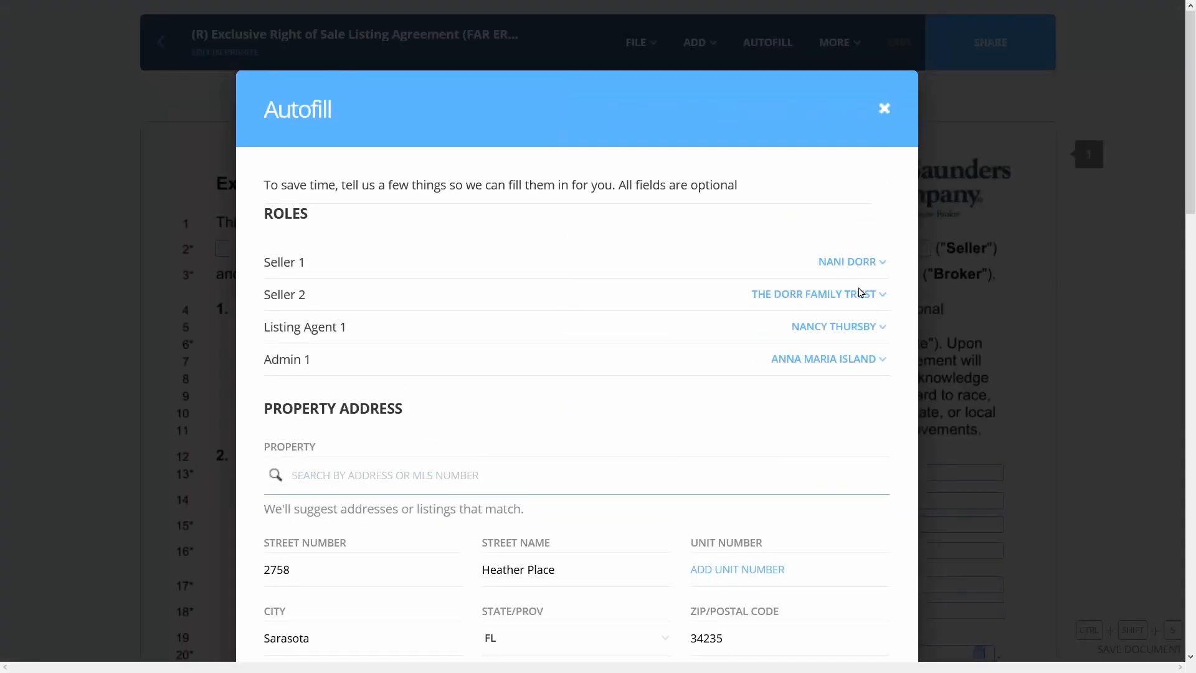
scroll(835, 352, "down", 4)
scroll(829, 431, "down", 15)
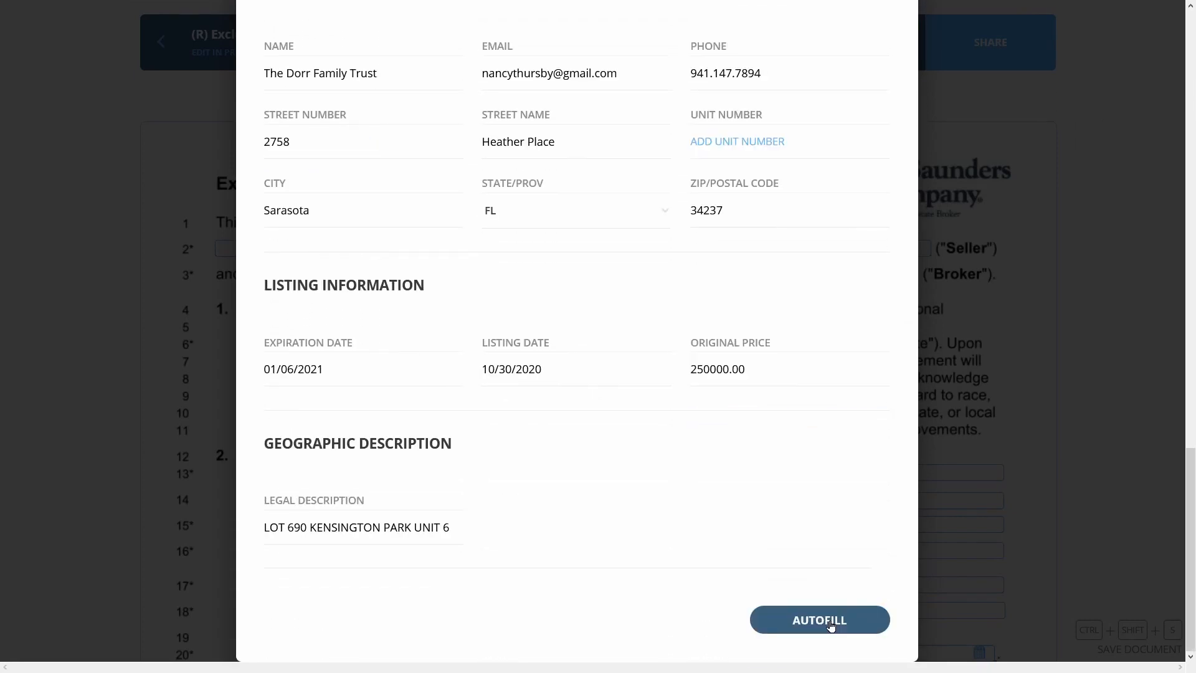
left_click(831, 621)
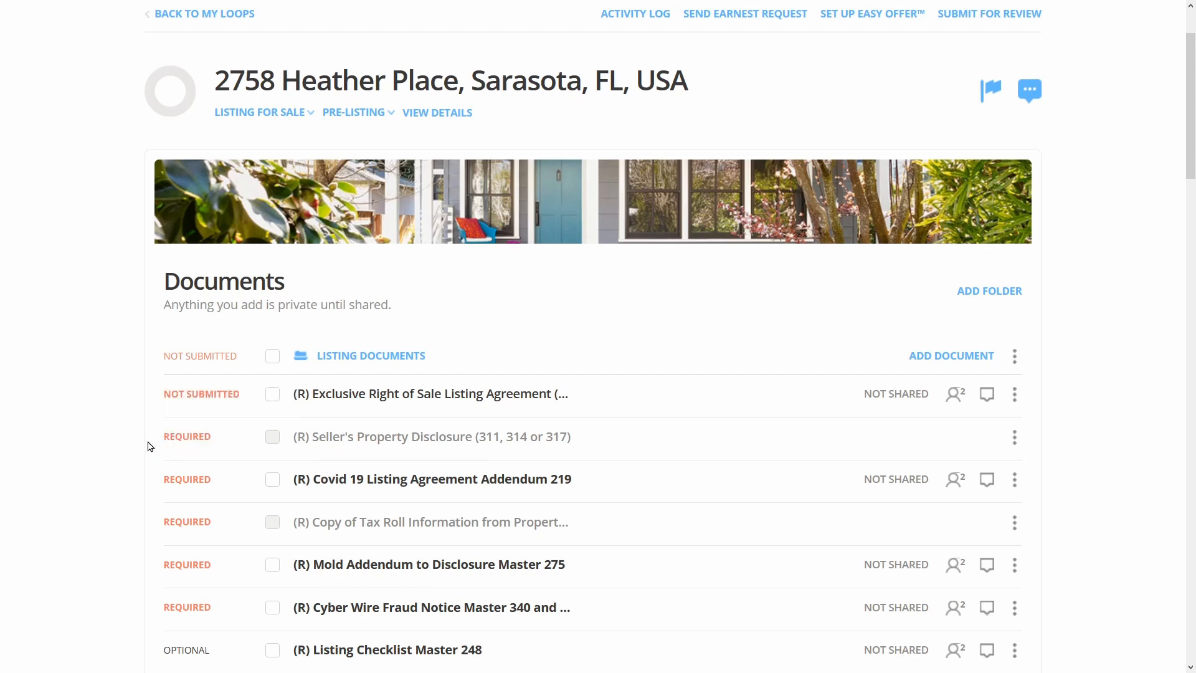
Copy the Sellers Property Disclosure Statement 311 template, found by searching 'sellers', into the disclosure placeholder
left_click(191, 439)
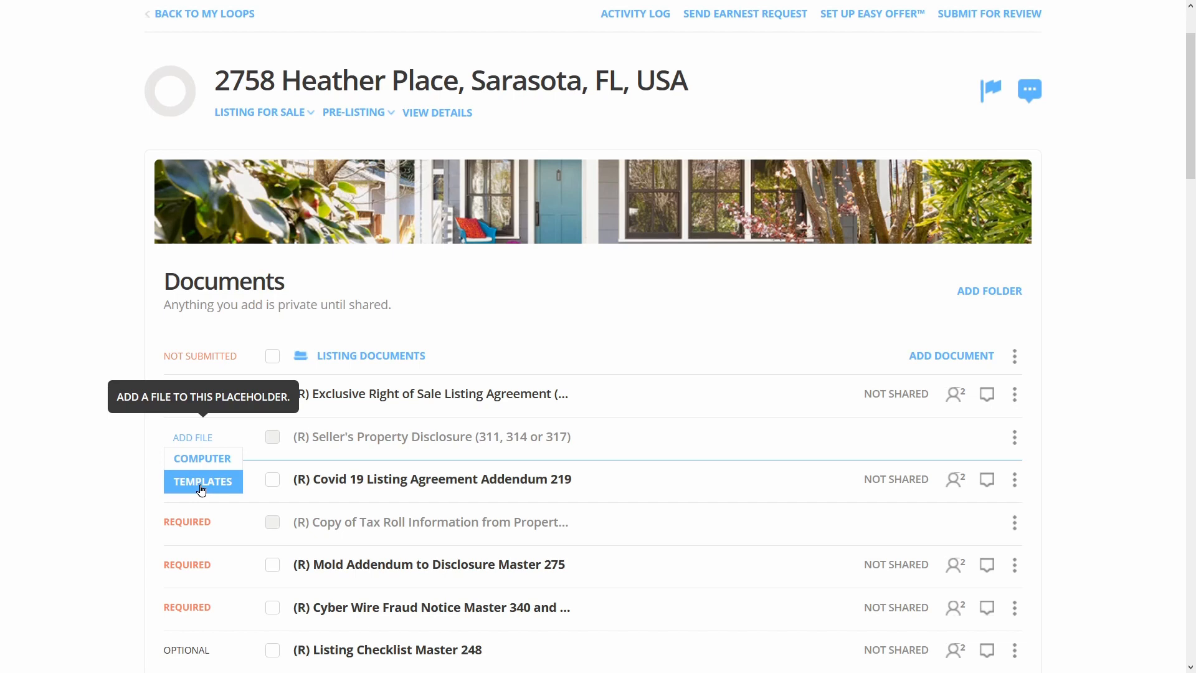
left_click(200, 489)
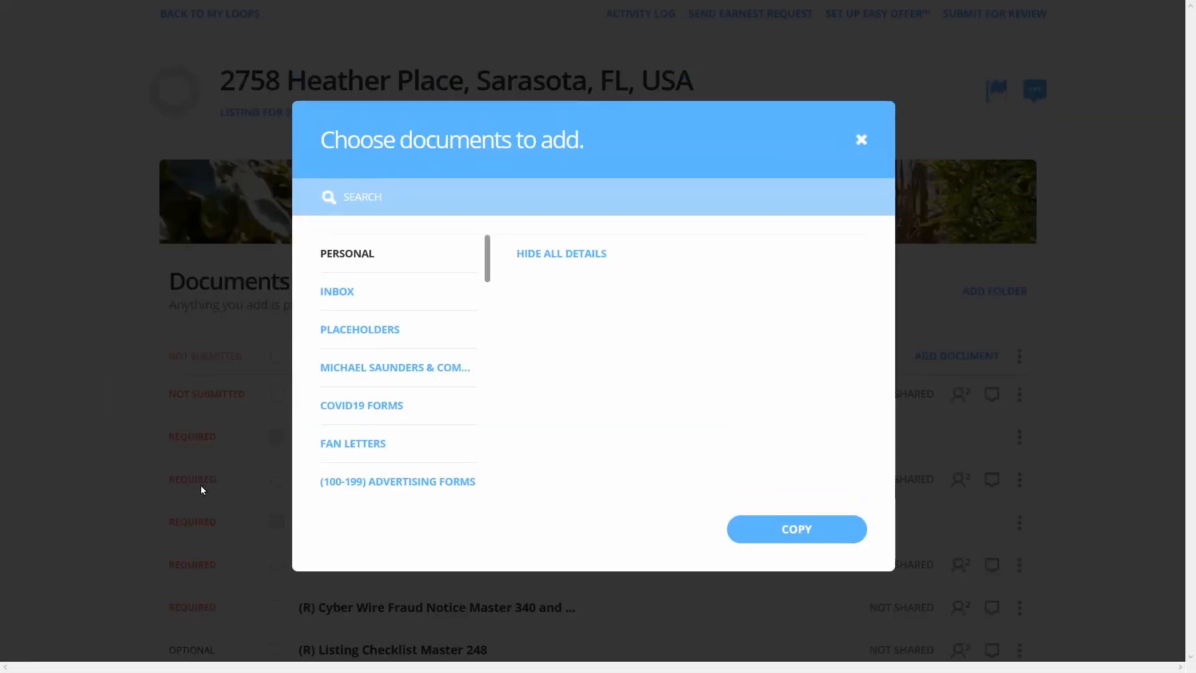
left_click(343, 374)
left_click(380, 195)
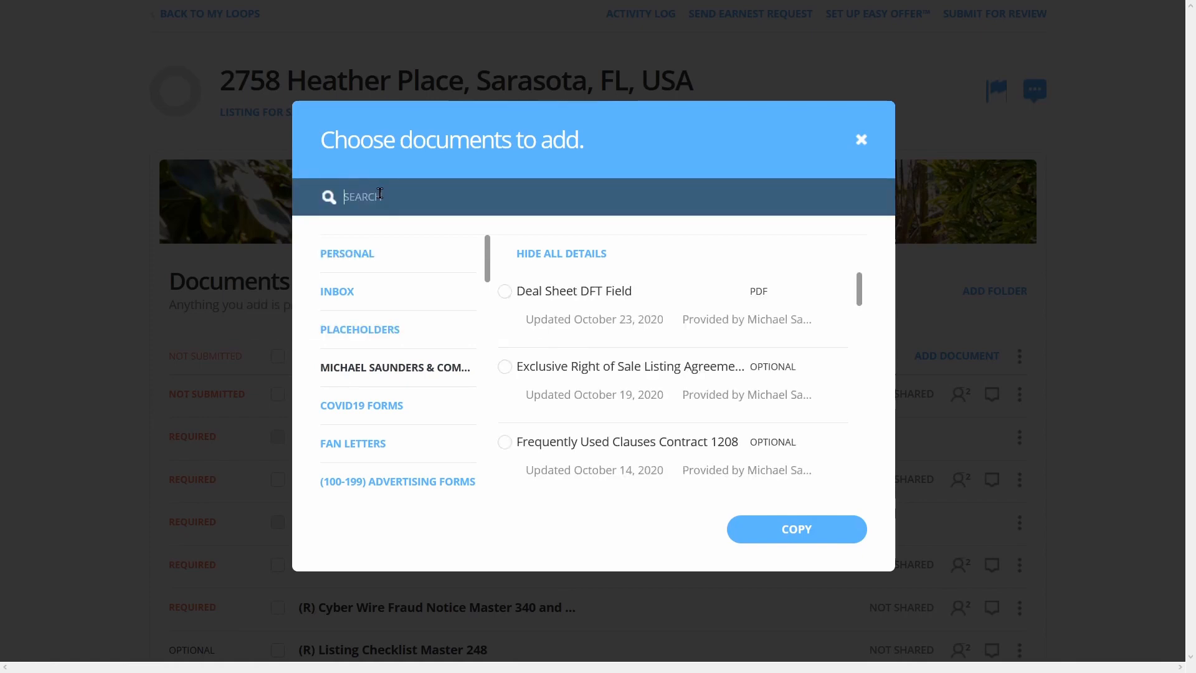
type("sellers")
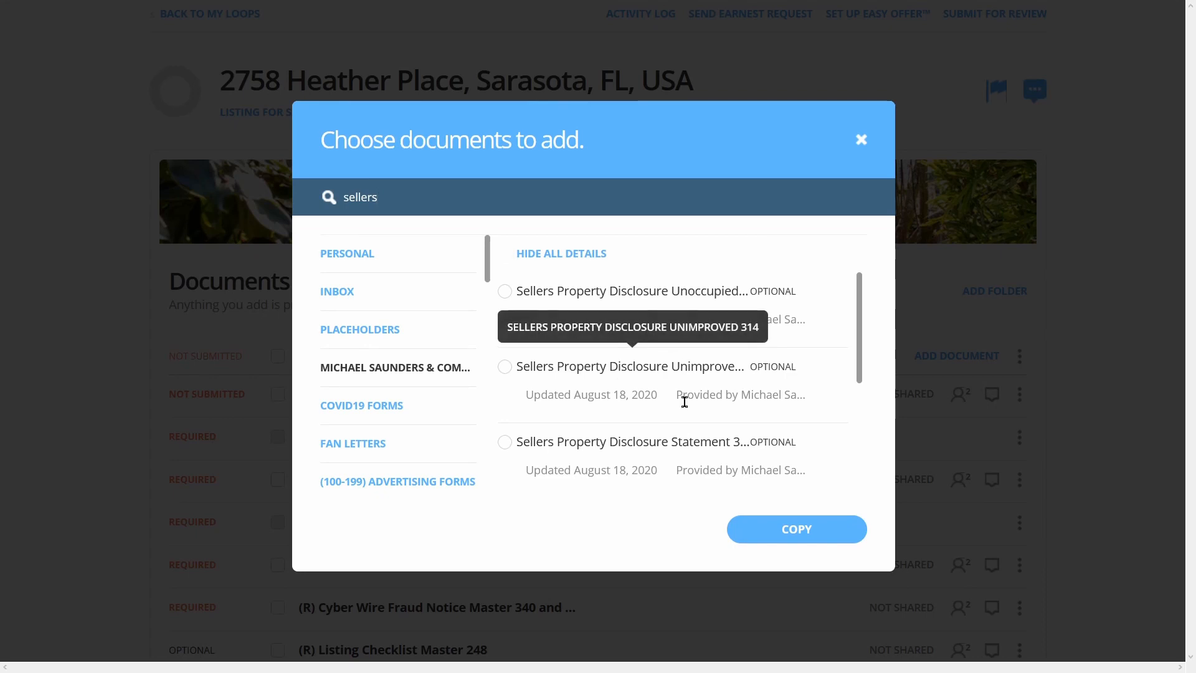
left_click(682, 441)
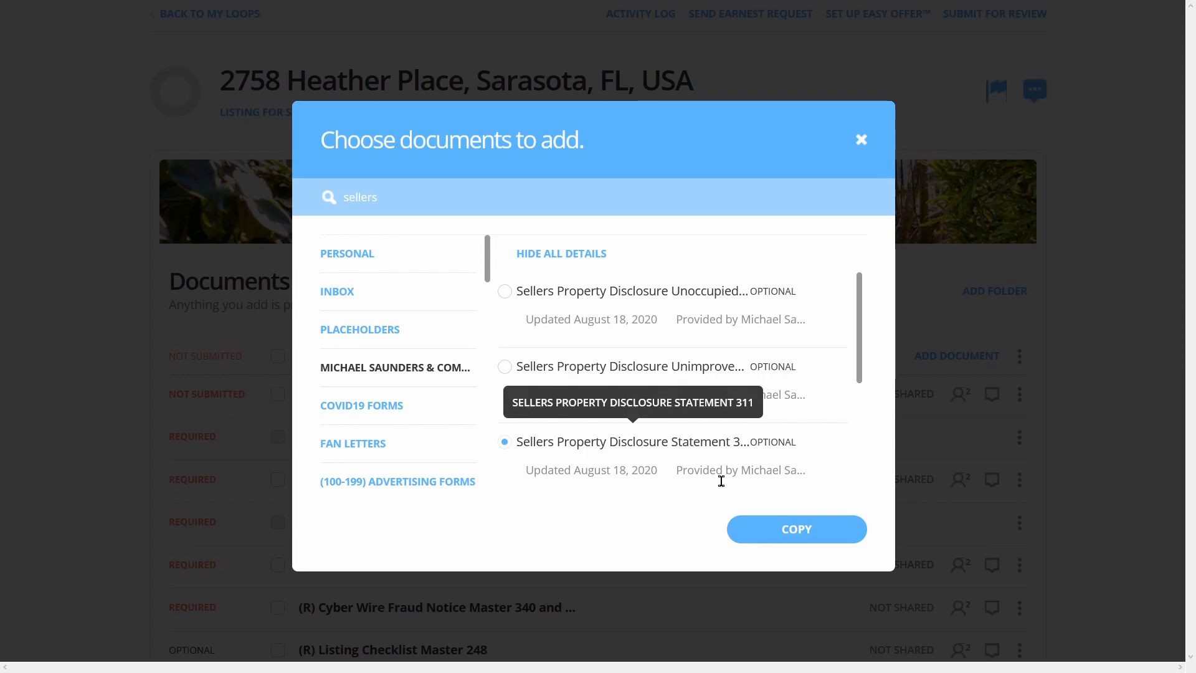
left_click(797, 529)
left_click(817, 635)
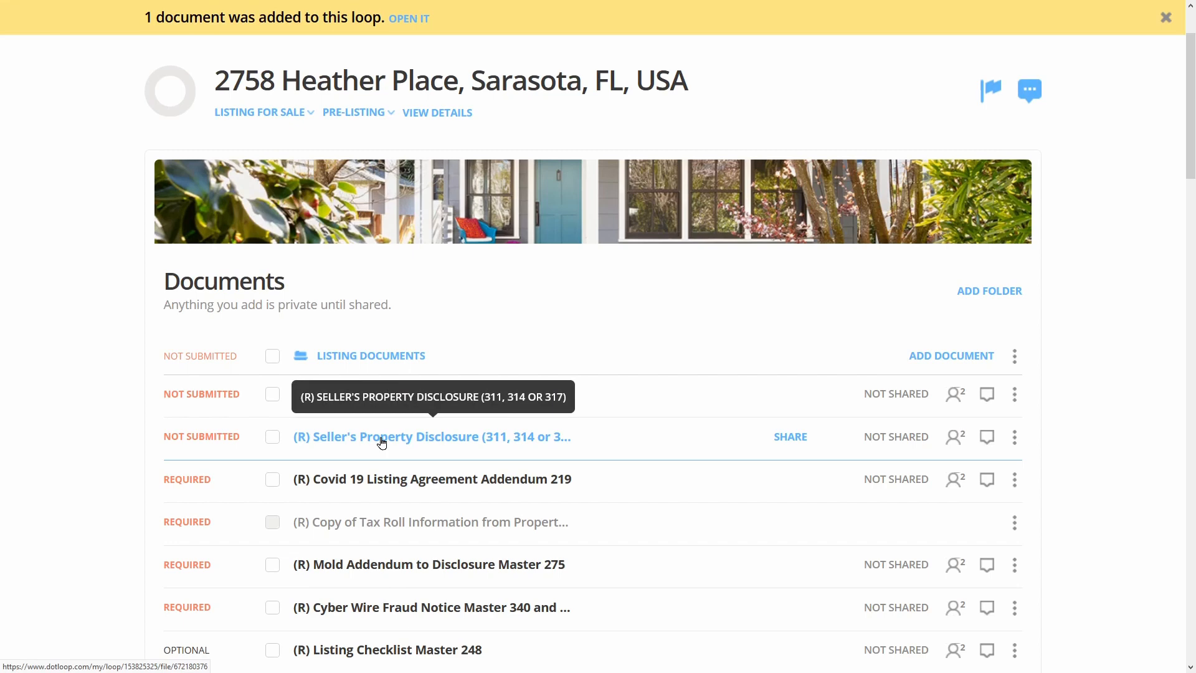
scroll(643, 427, "down", 2)
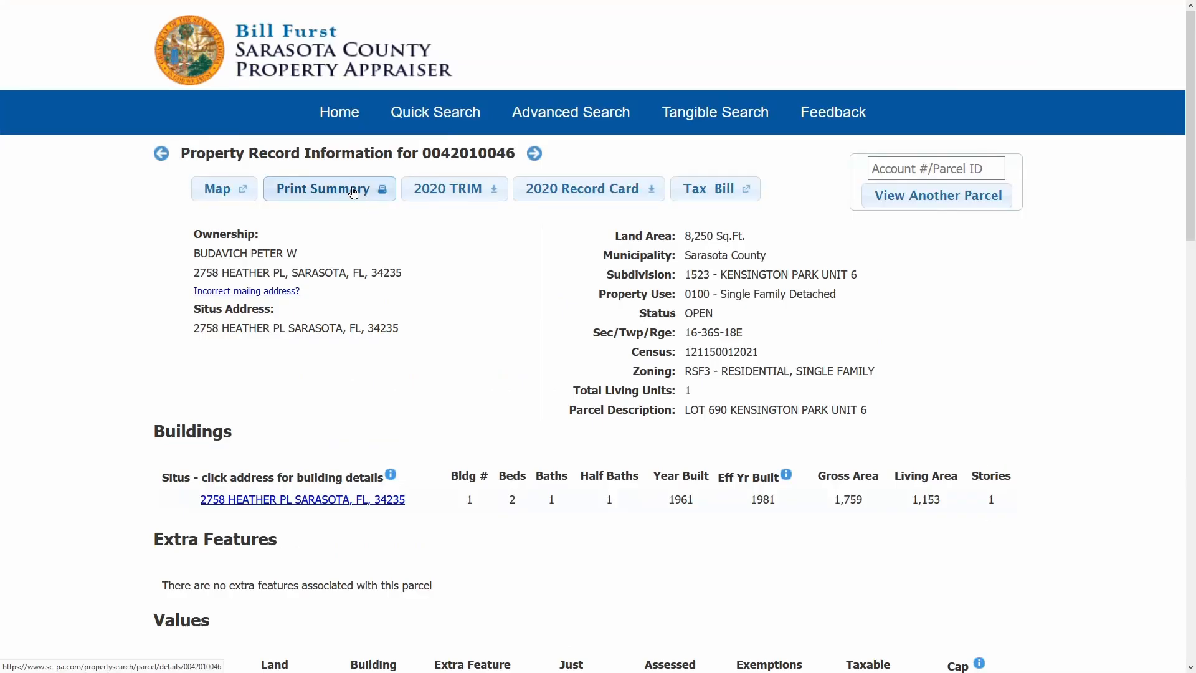
left_click(343, 193)
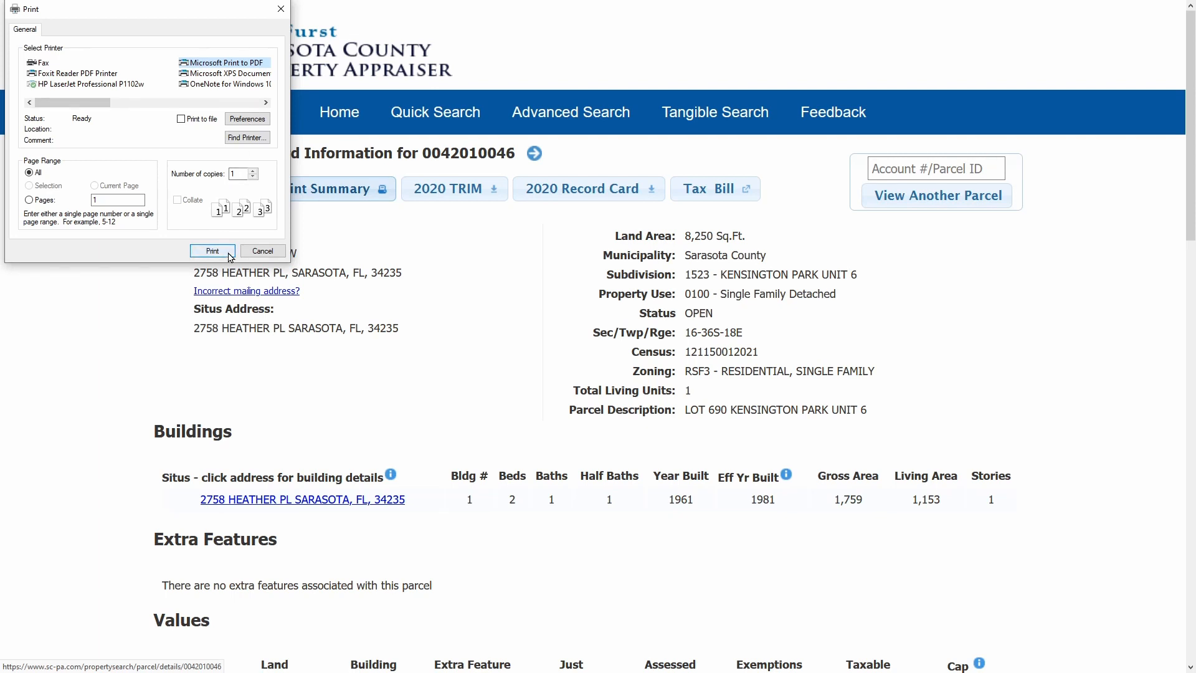
left_click(229, 252)
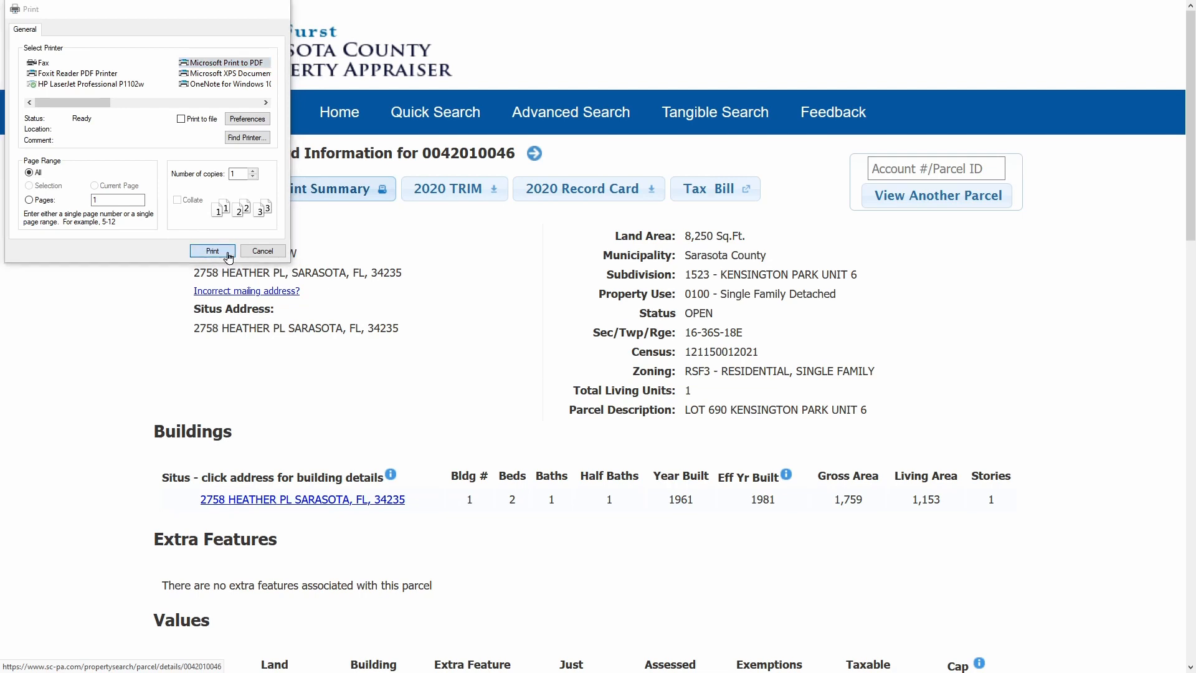
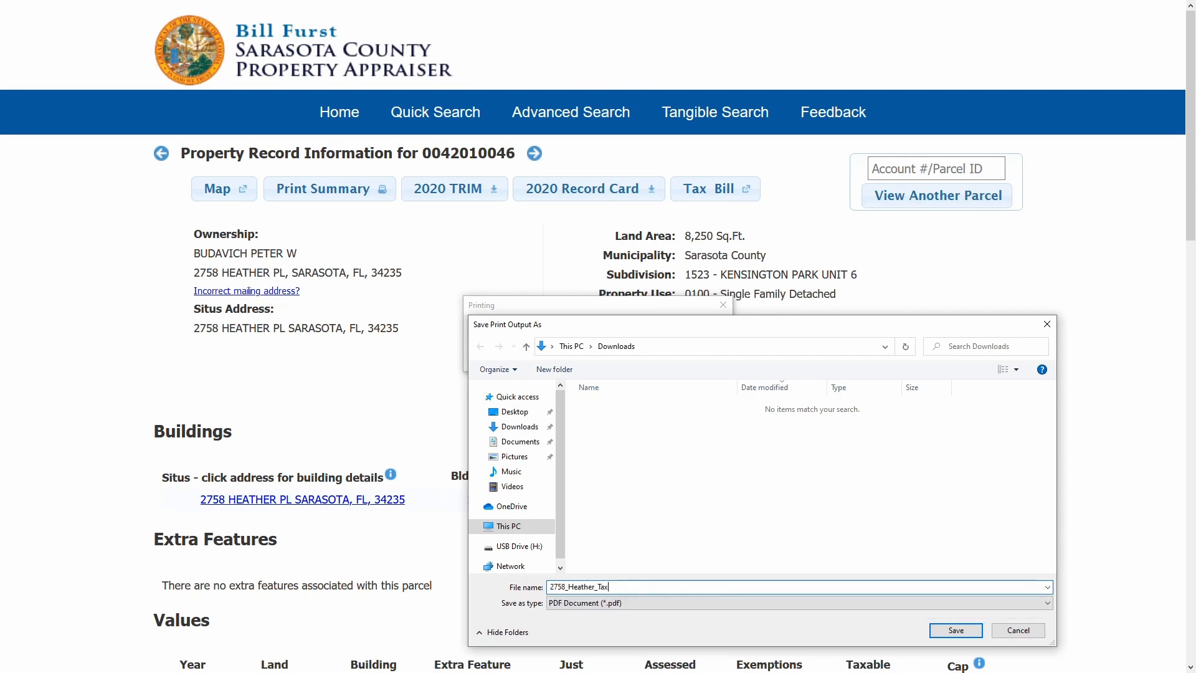
key("Return")
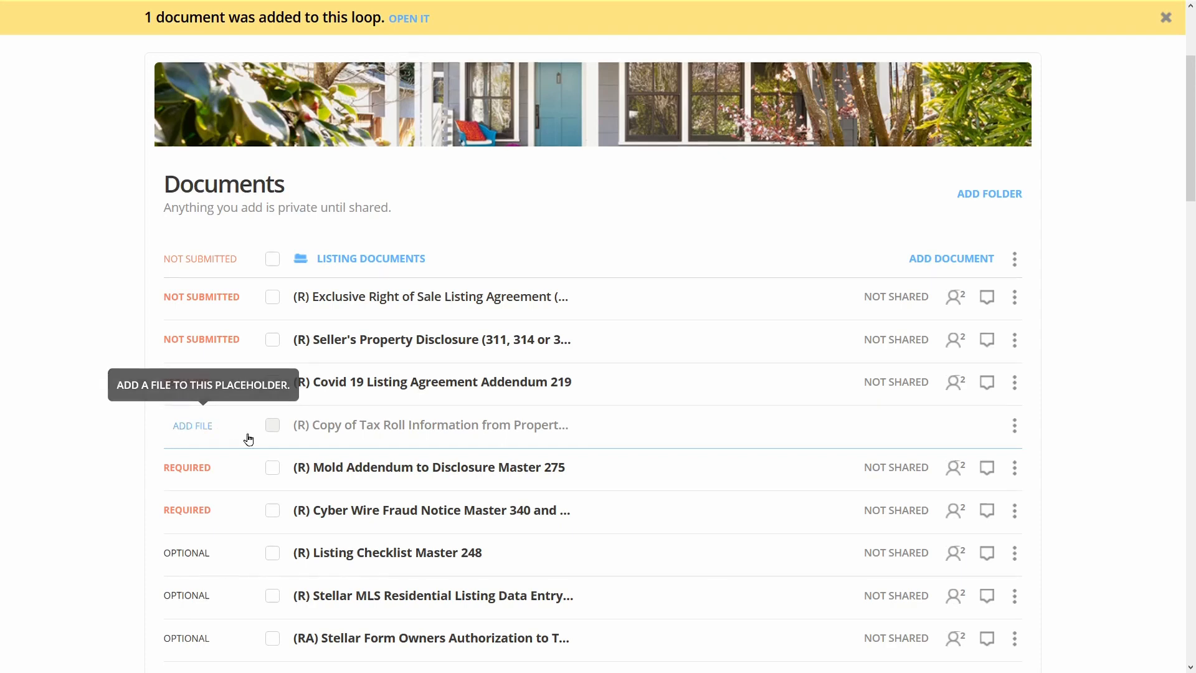
left_click(198, 429)
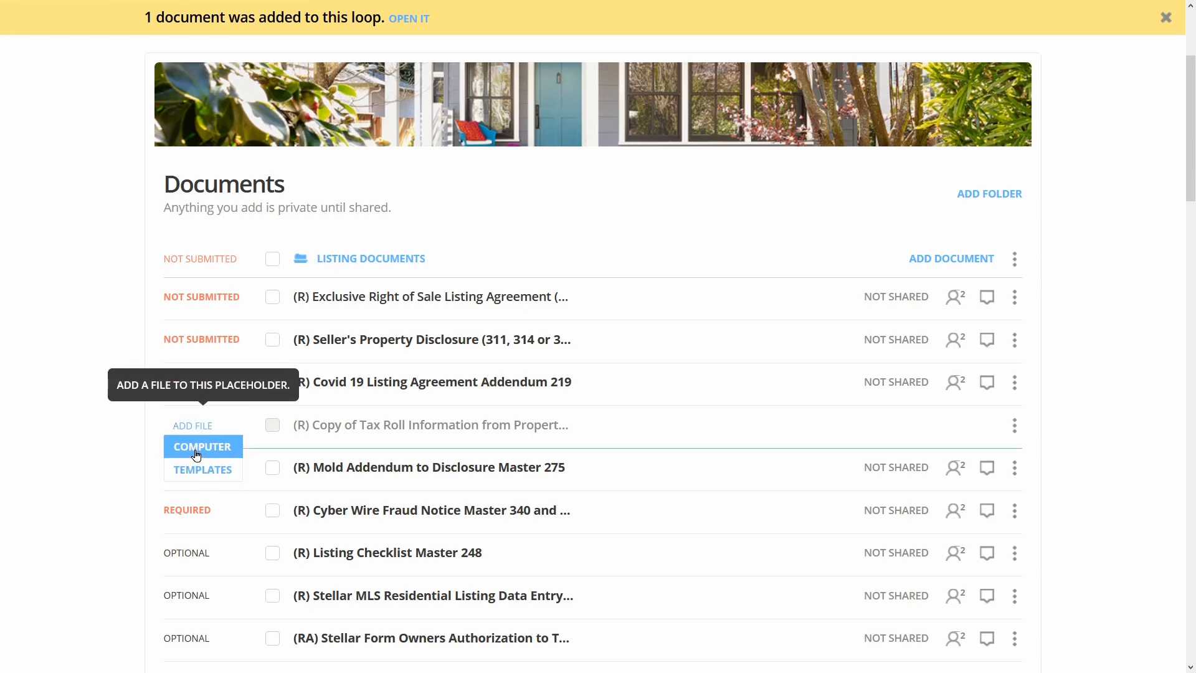
left_click(197, 446)
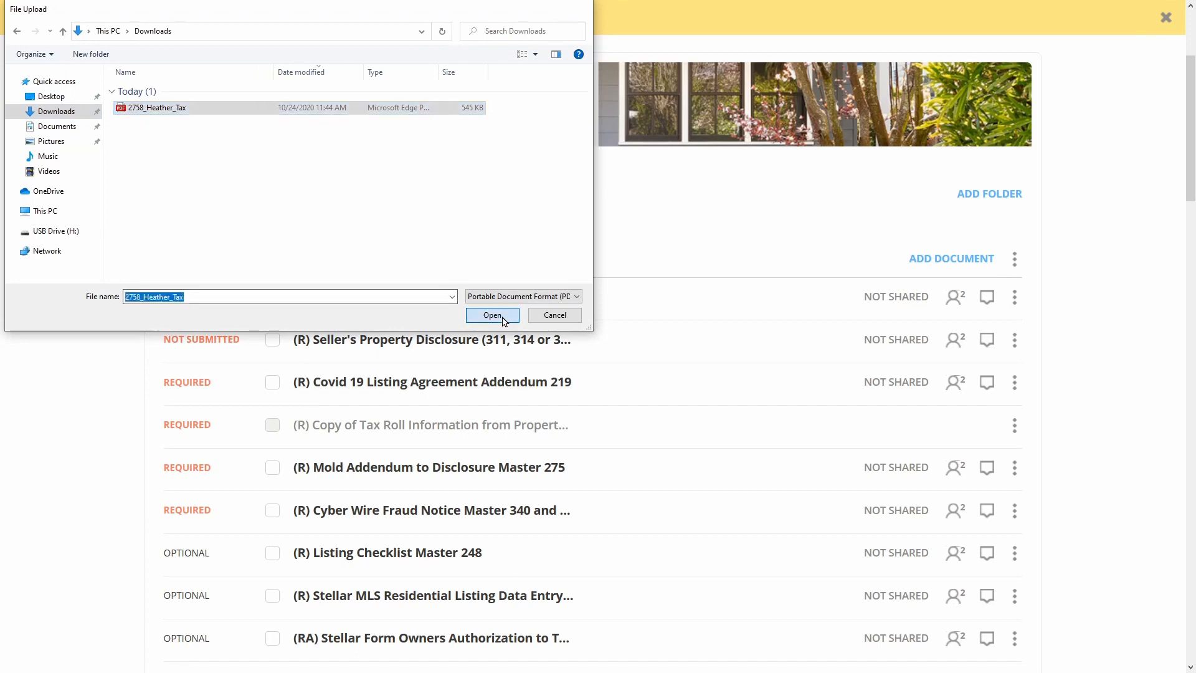
left_click(488, 326)
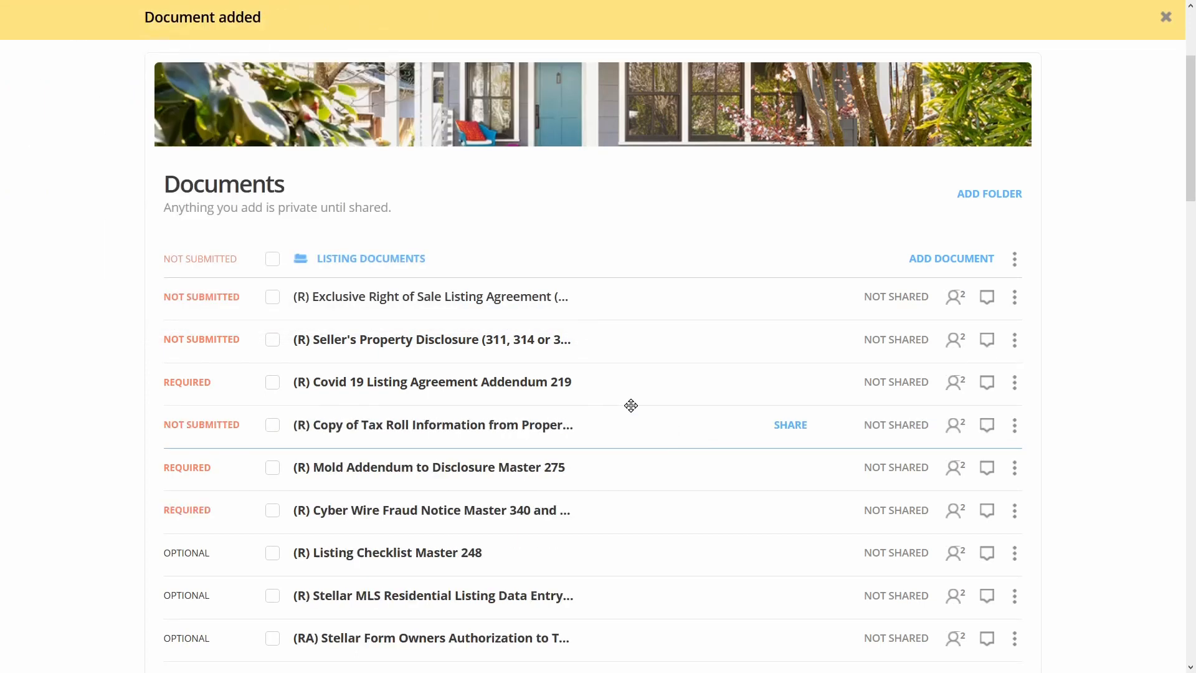
left_click(424, 431)
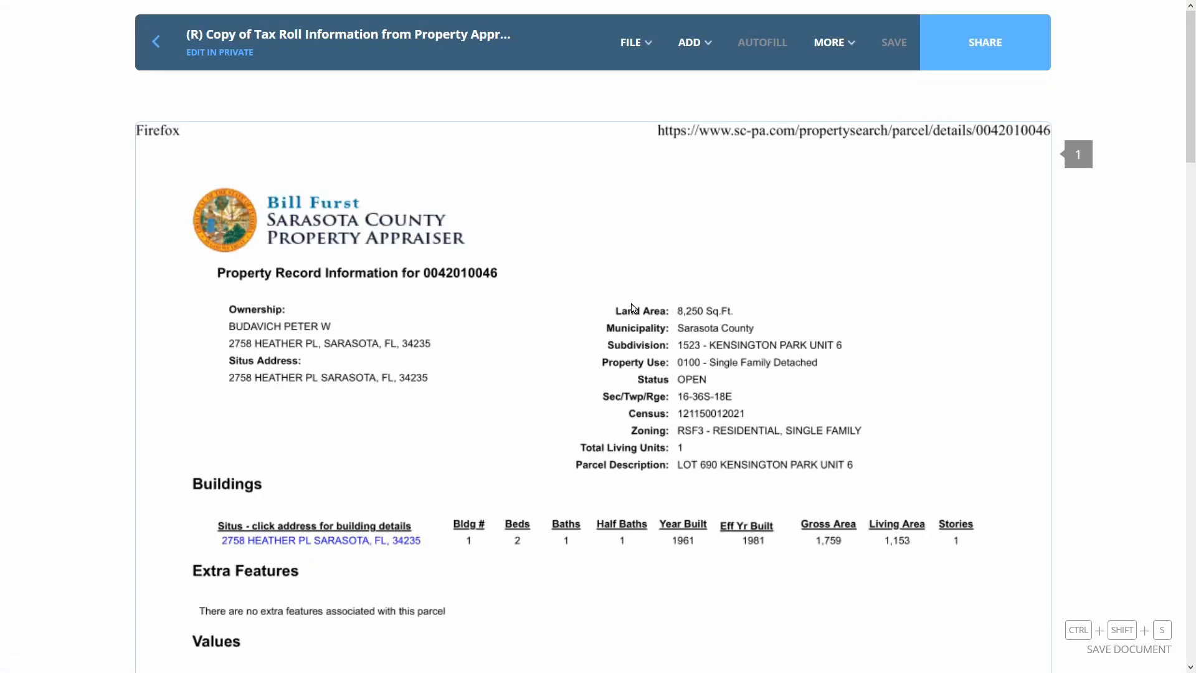
scroll(617, 278, "down", 15)
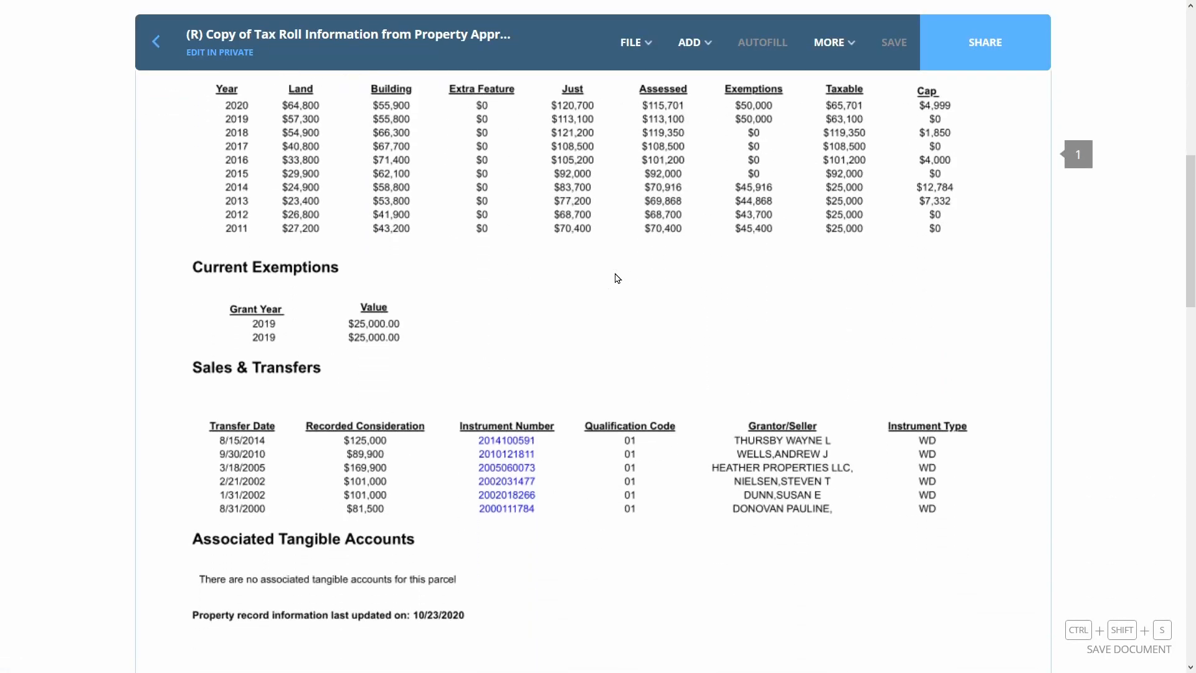
scroll(617, 278, "up", 14)
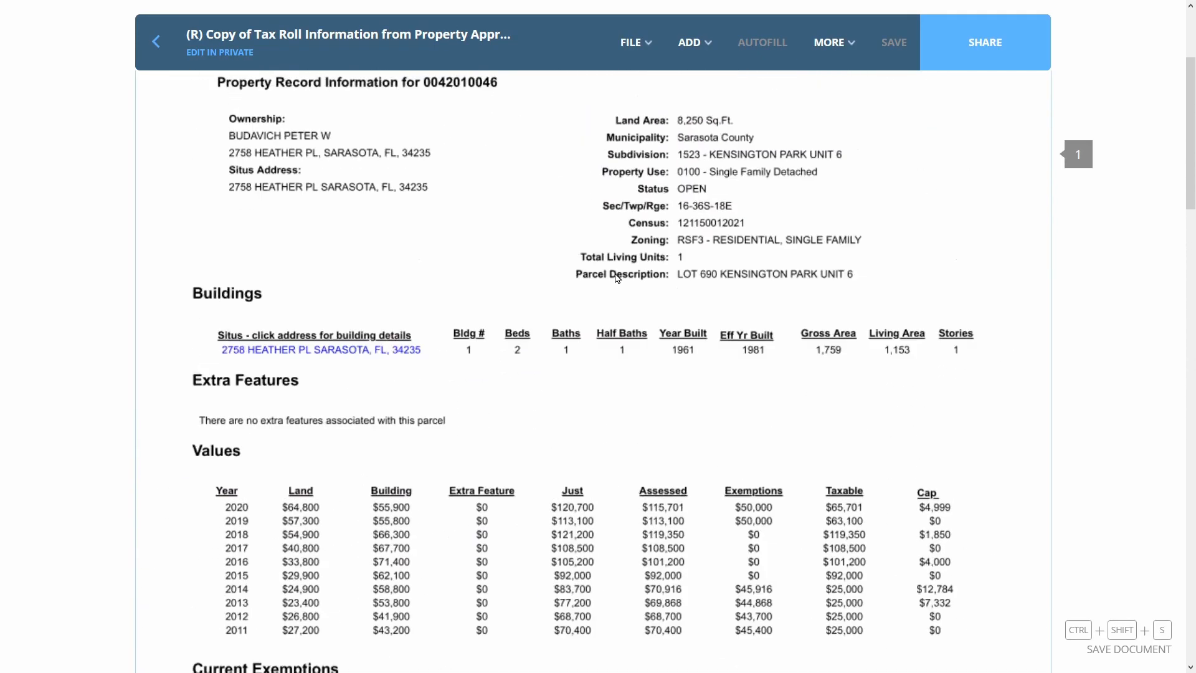
left_click(156, 42)
scroll(290, 193, "down", 5)
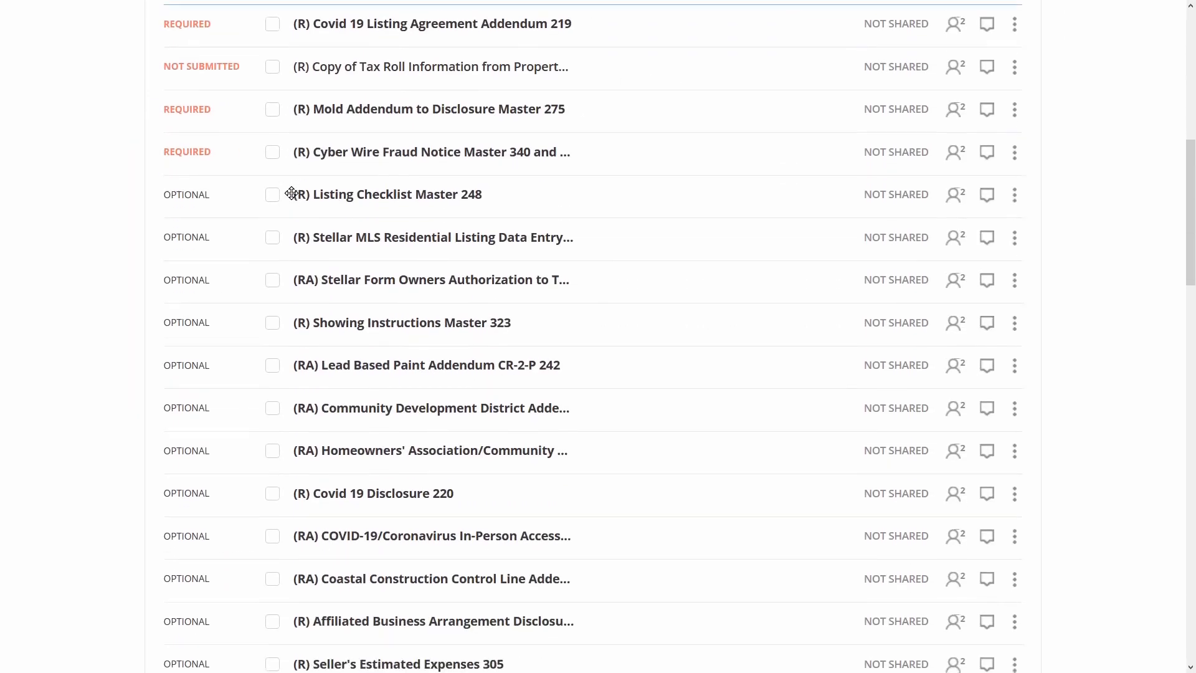
Select the Seller's Property Disclosure, Copy of Tax Roll Information and Mold Addendum documents
scroll(291, 192, "down", 5)
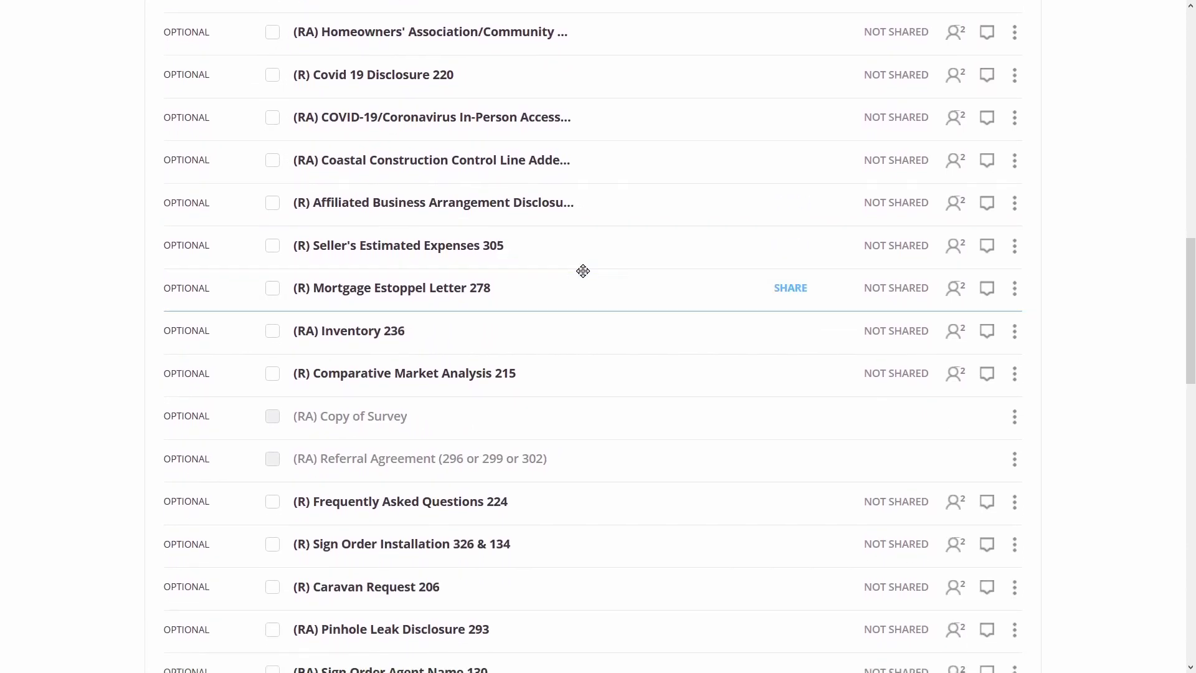
scroll(582, 269, "down", 1)
scroll(583, 270, "down", 4)
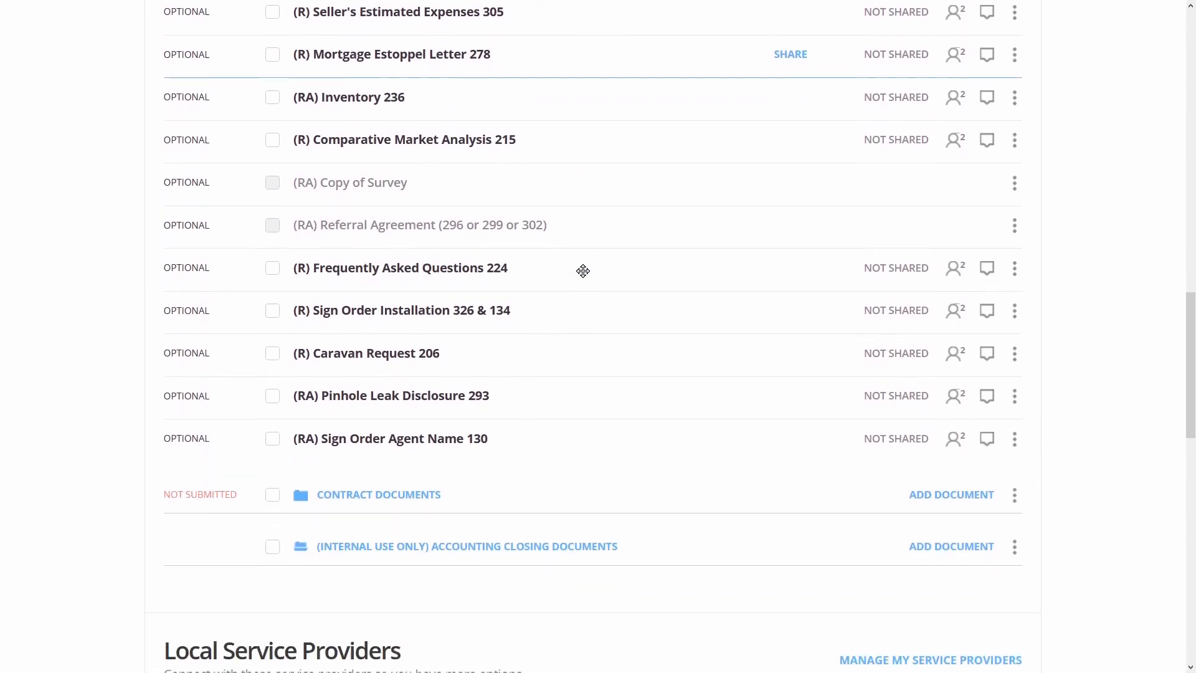
scroll(582, 270, "up", 1)
scroll(582, 270, "up", 10)
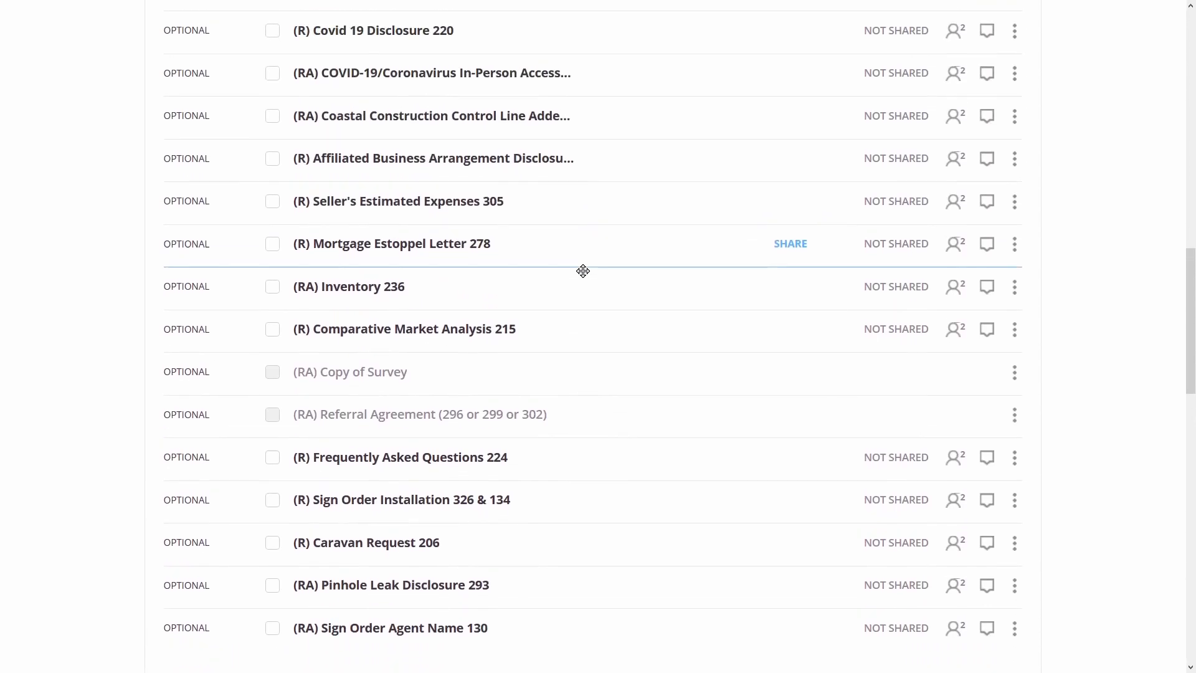
scroll(583, 270, "up", 9)
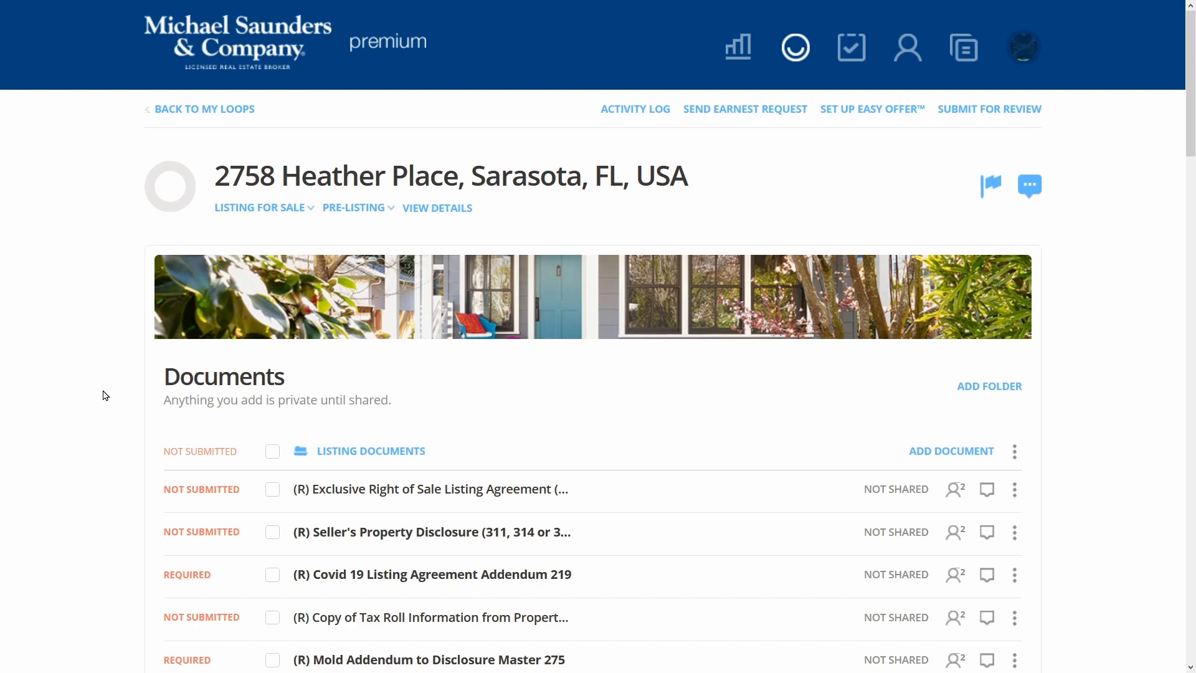
scroll(104, 395, "down", 3)
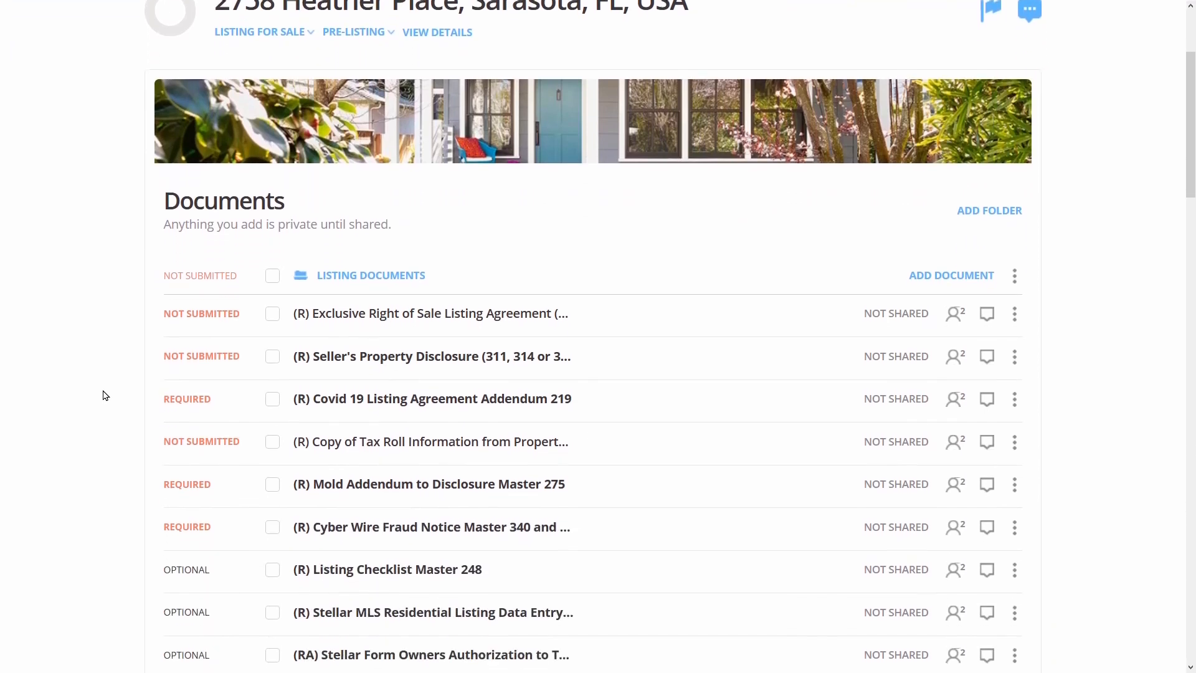
left_click(272, 340)
left_click(273, 424)
left_click(272, 465)
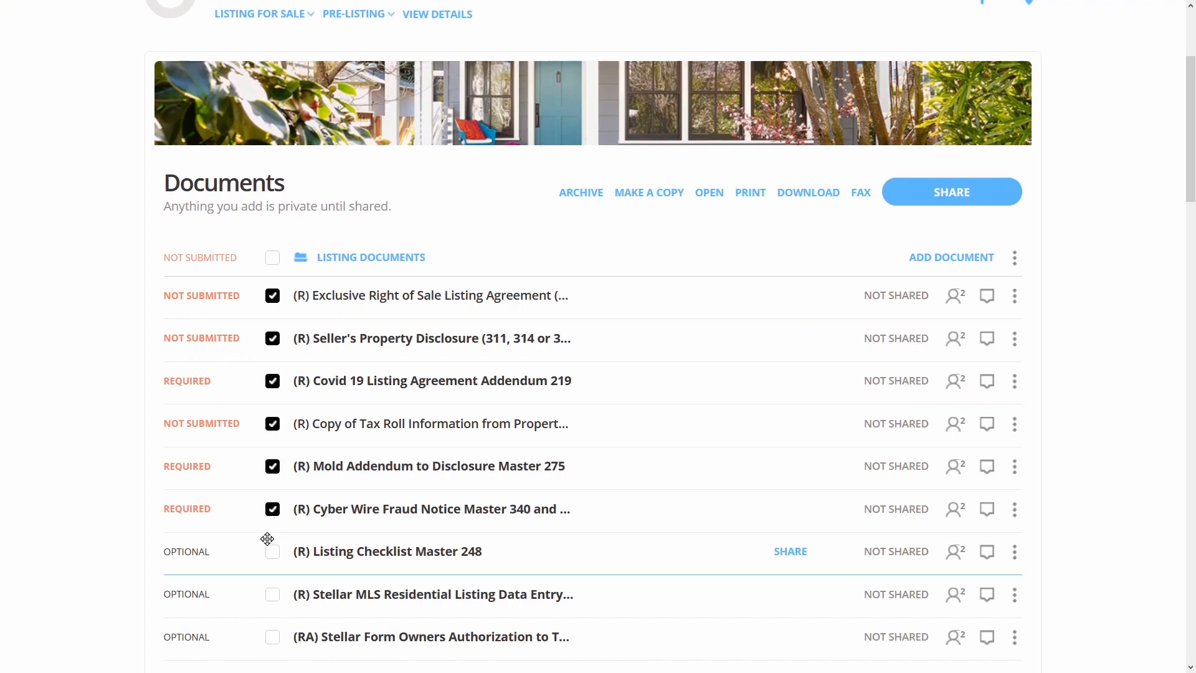
Also select Covid 19 Disclosure 220, Affiliated Business Arrangement, Seller's Estimated Expenses 305, Sign Order Installation 326 & 134 and Caravan Request 206
scroll(267, 539, "down", 6)
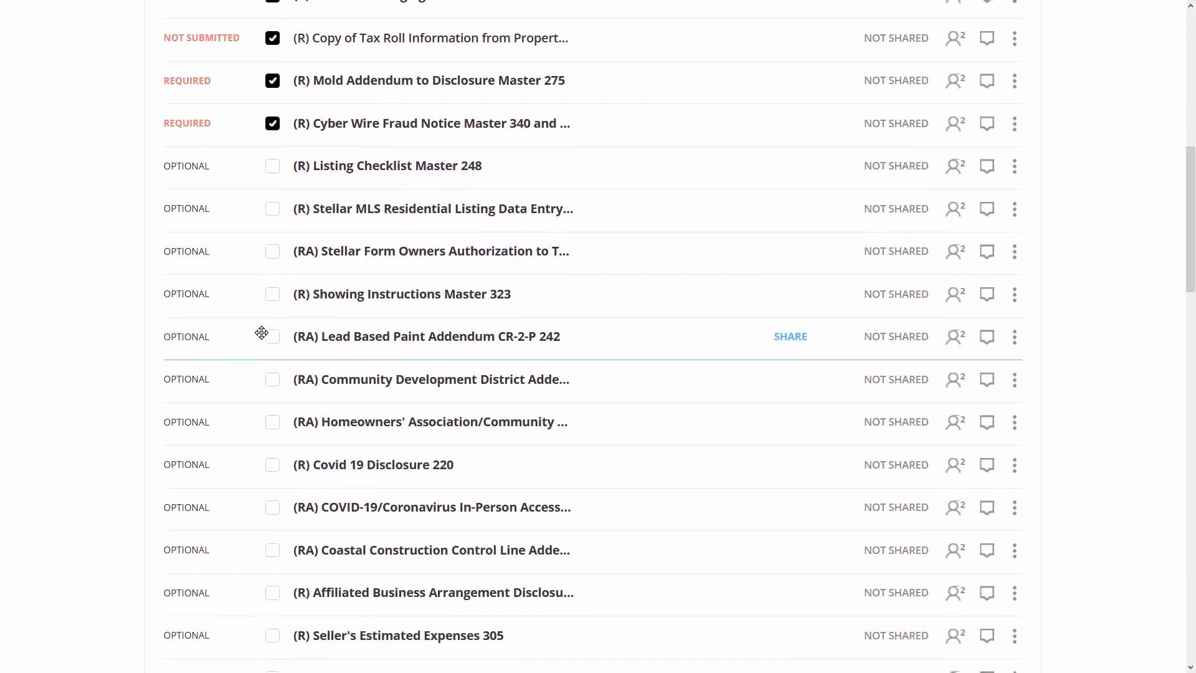
left_click(272, 462)
scroll(277, 436, "down", 5)
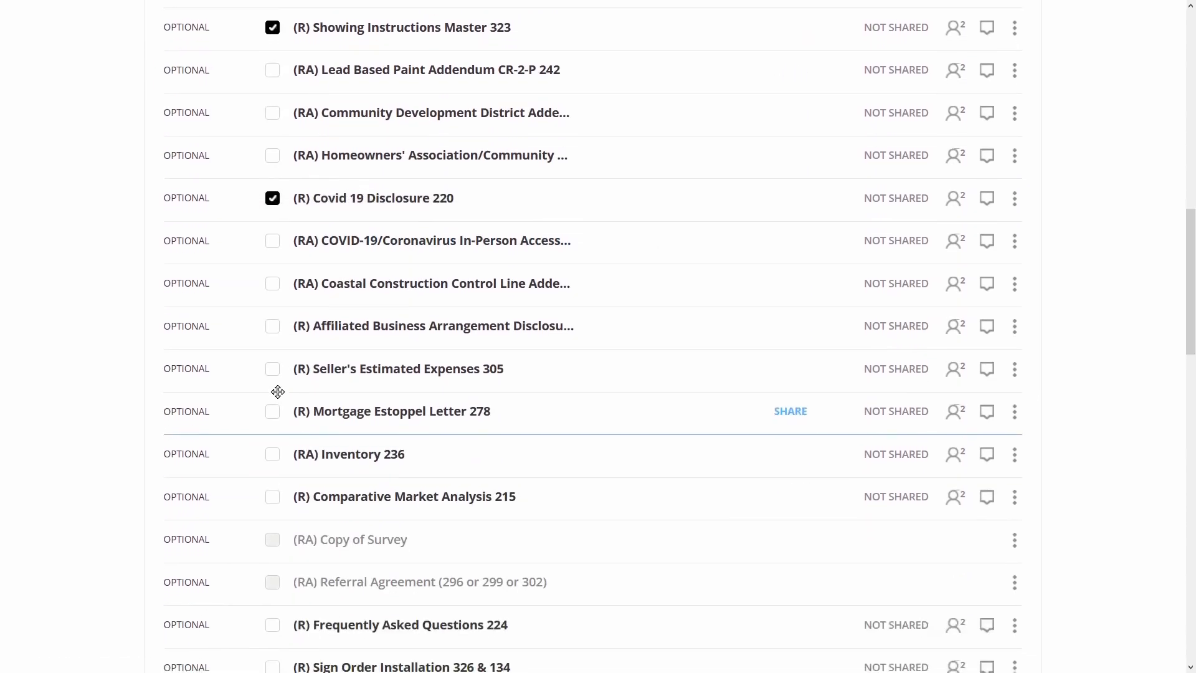
left_click(271, 302)
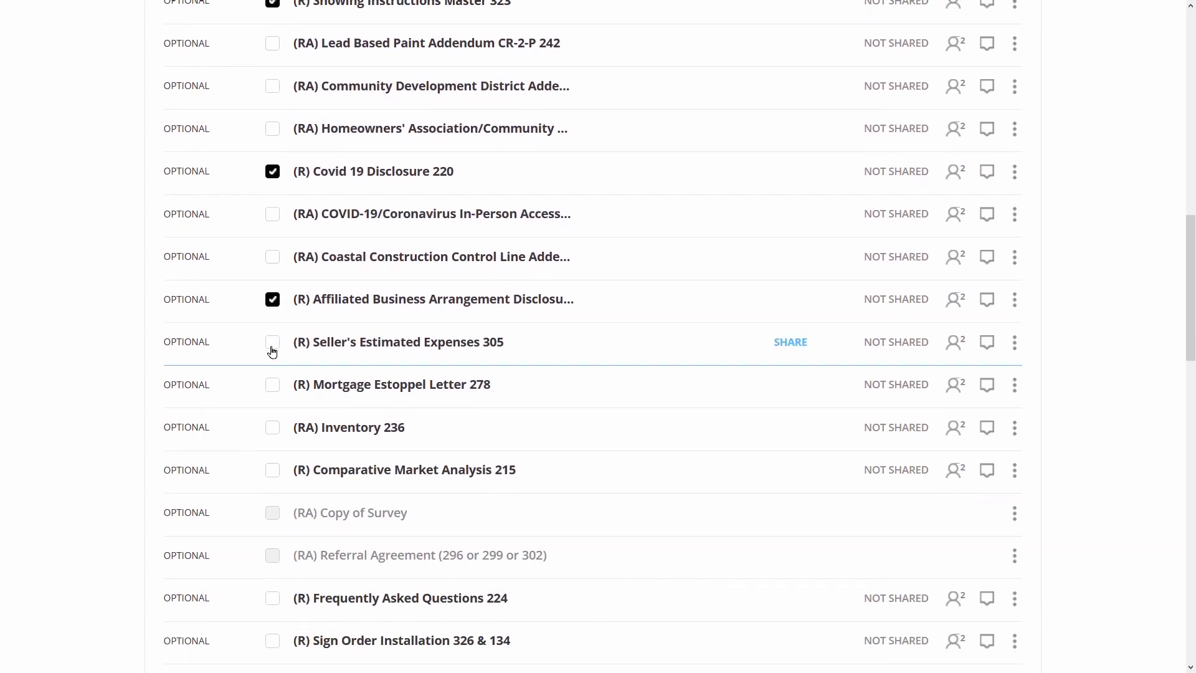
left_click(272, 345)
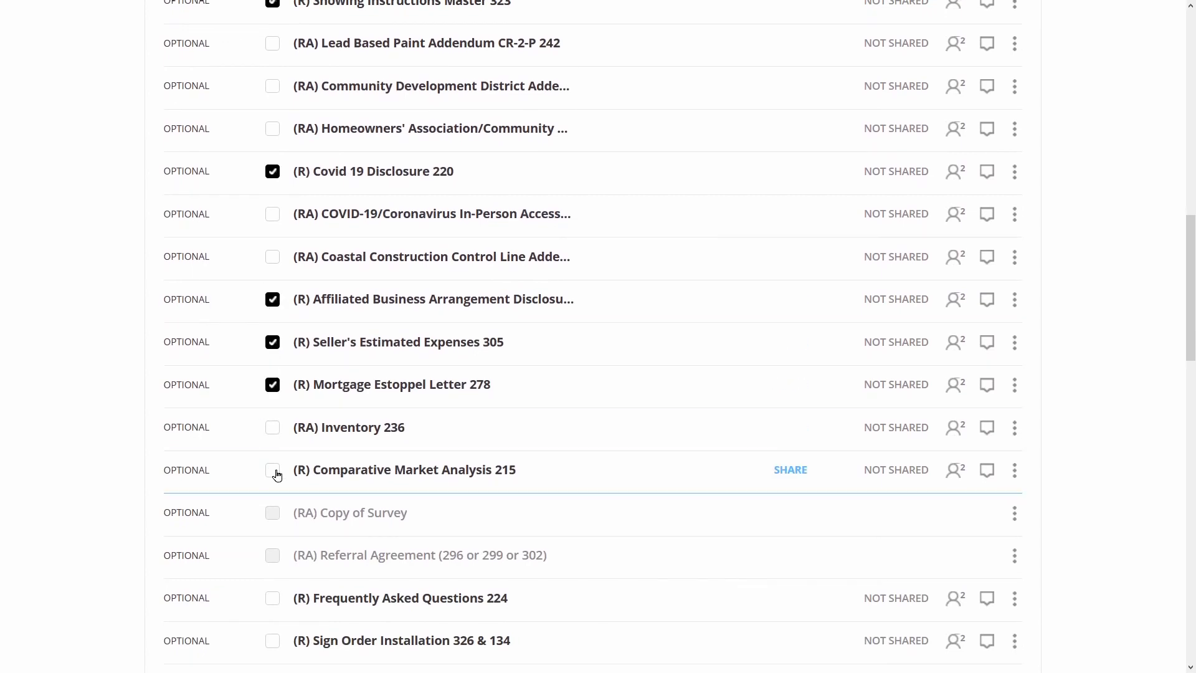
scroll(275, 473, "down", 5)
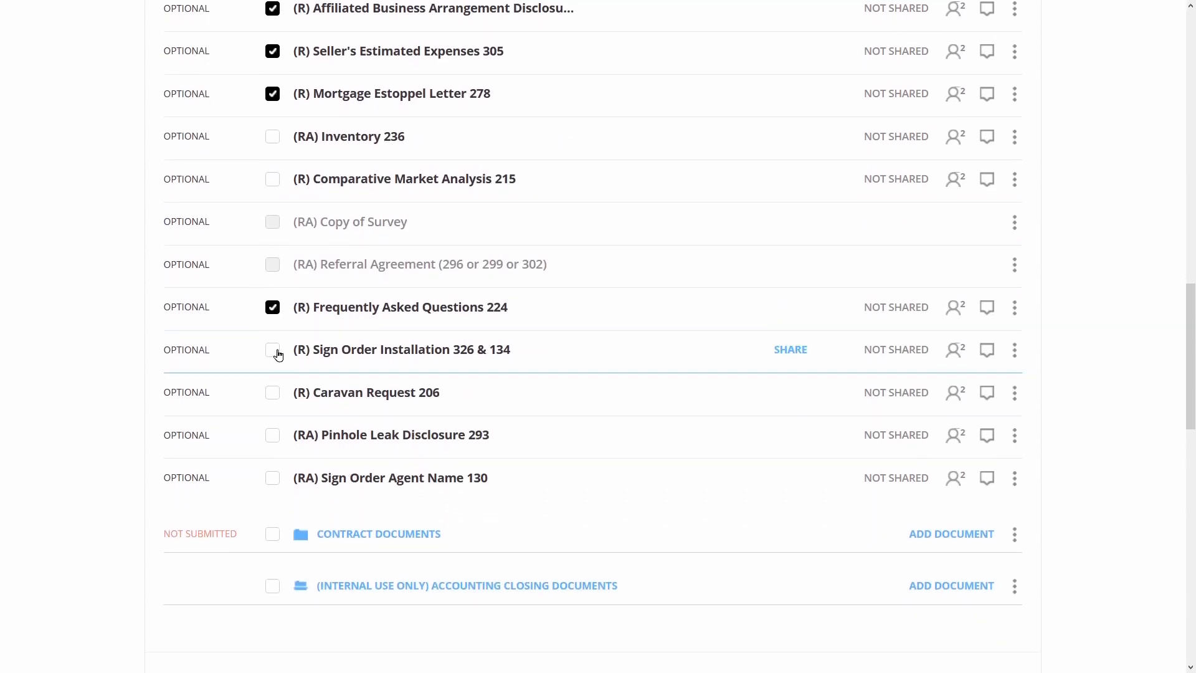
left_click(276, 351)
left_click(272, 393)
scroll(630, 379, "up", 15)
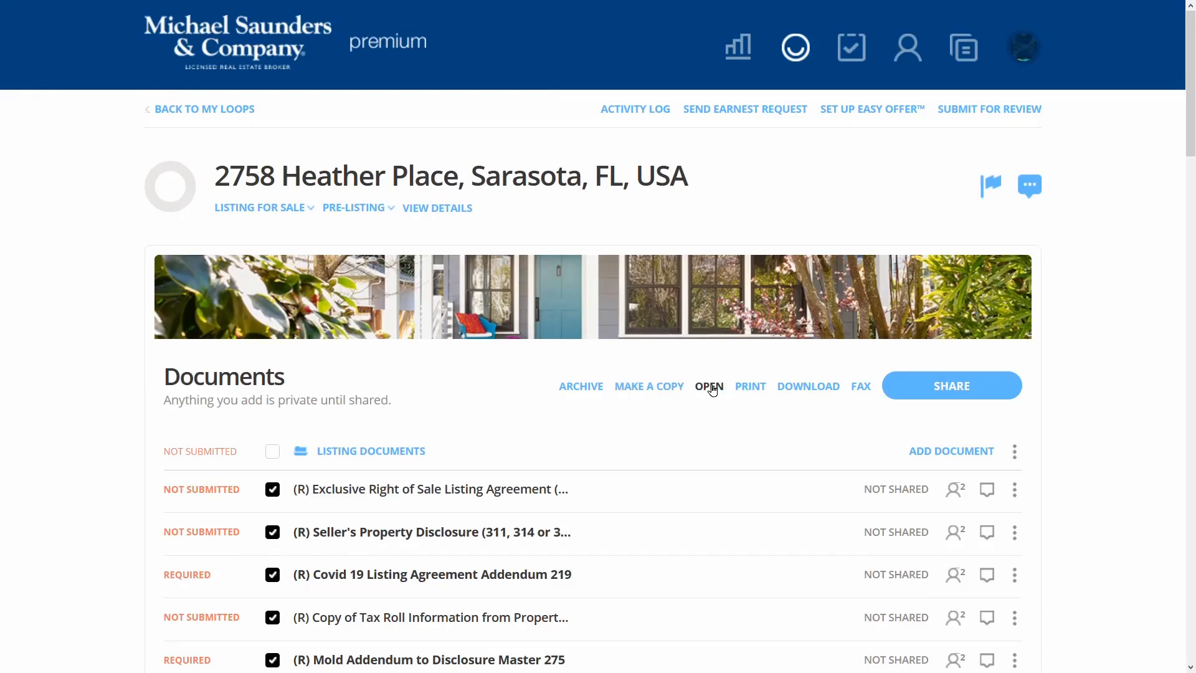
Open the checked listing documents and autofill the agreement's 35 fields, including the 250000.00 price
left_click(708, 388)
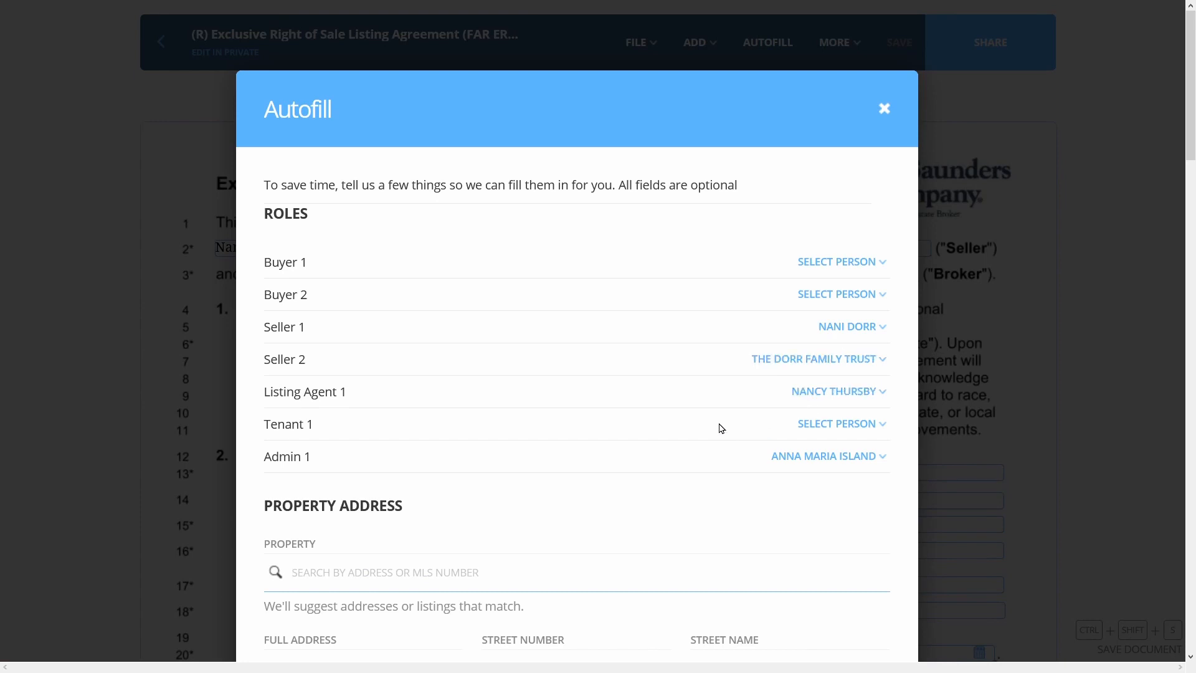
scroll(600, 364, "down", 6)
scroll(600, 363, "down", 6)
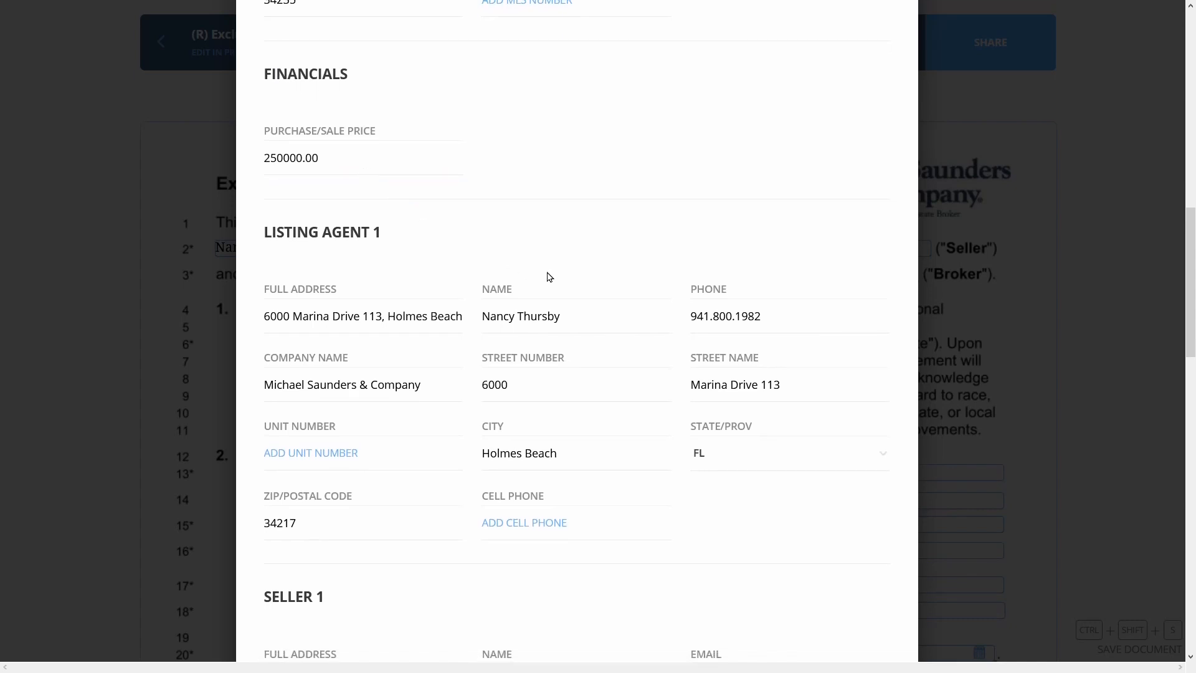
scroll(548, 272, "down", 3)
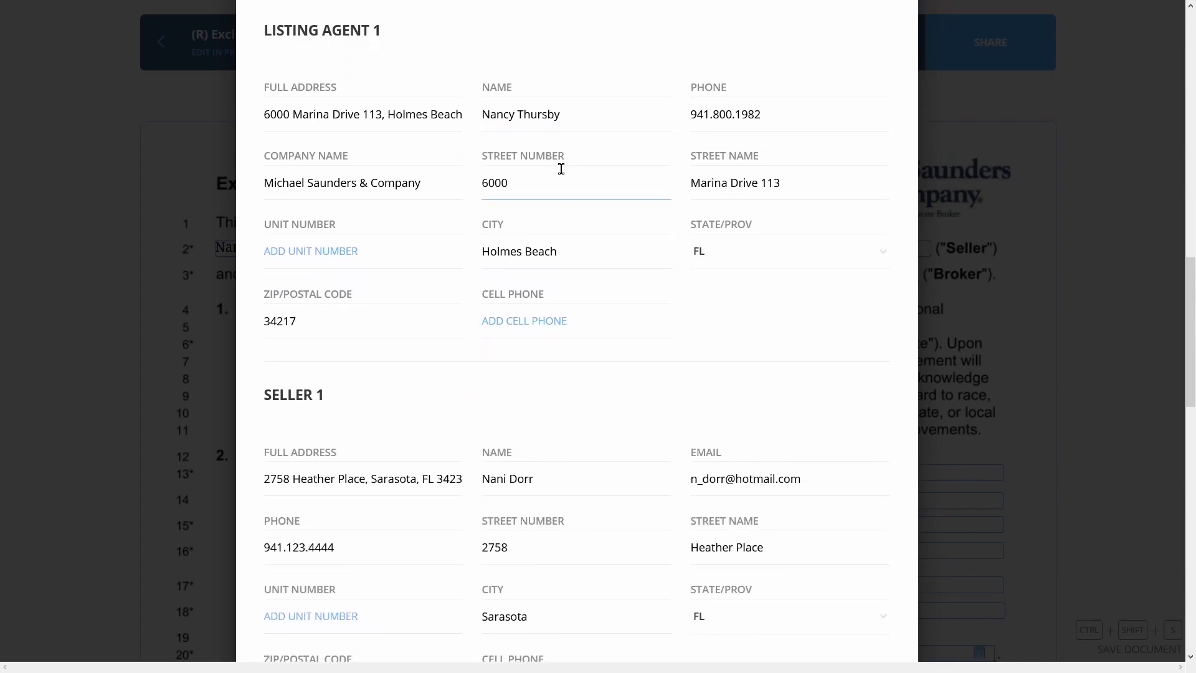
scroll(561, 169, "down", 5)
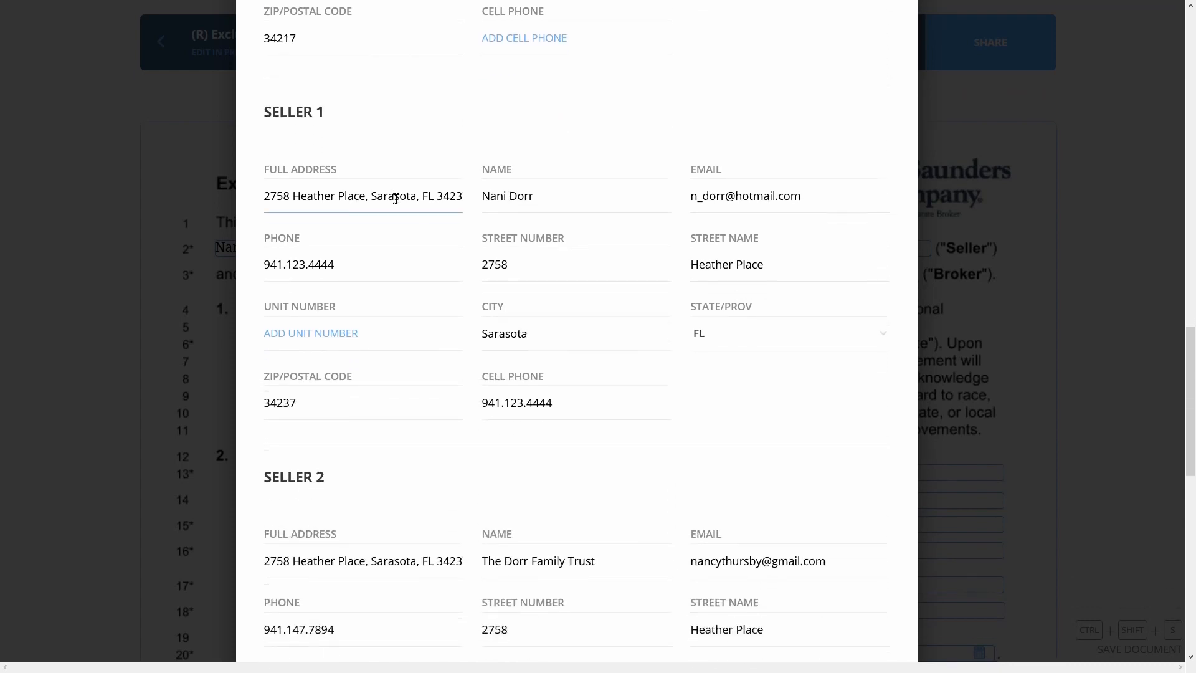
scroll(551, 178, "down", 6)
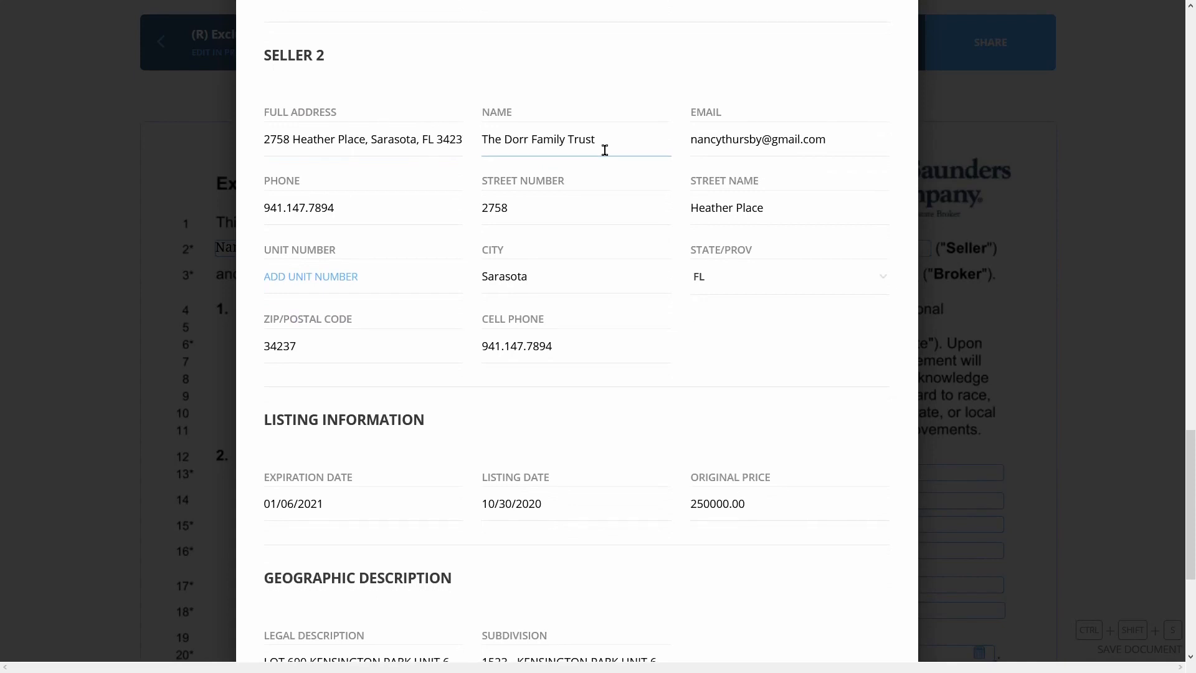
scroll(691, 204, "down", 5)
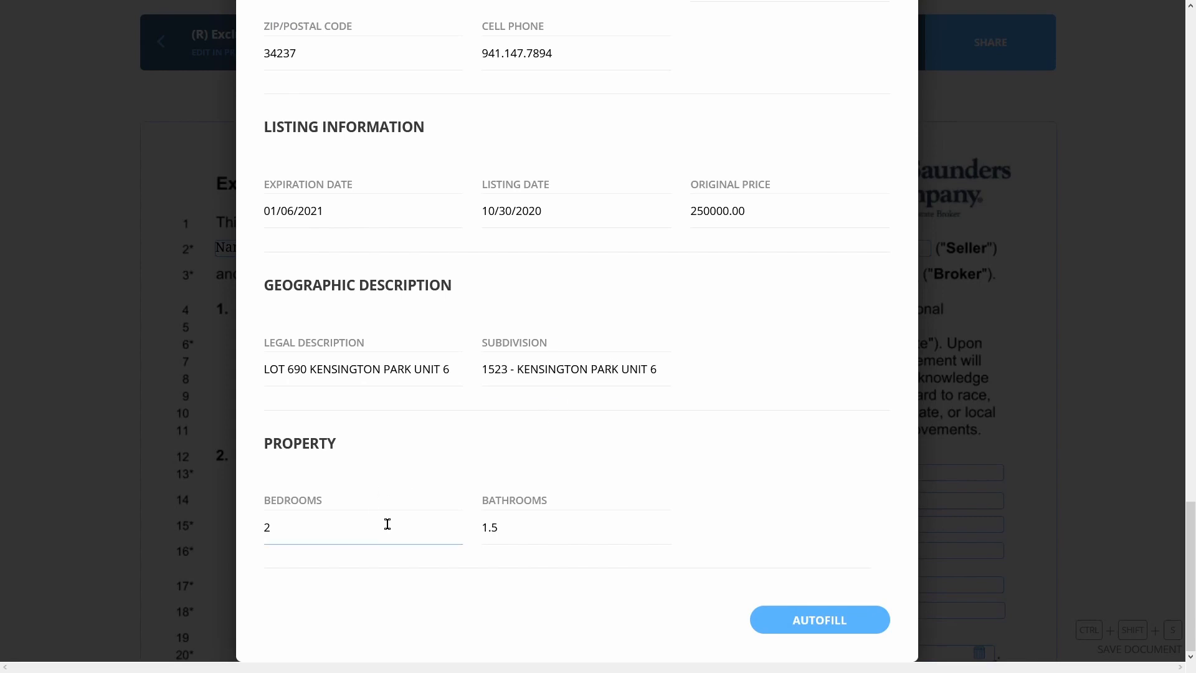
left_click(812, 628)
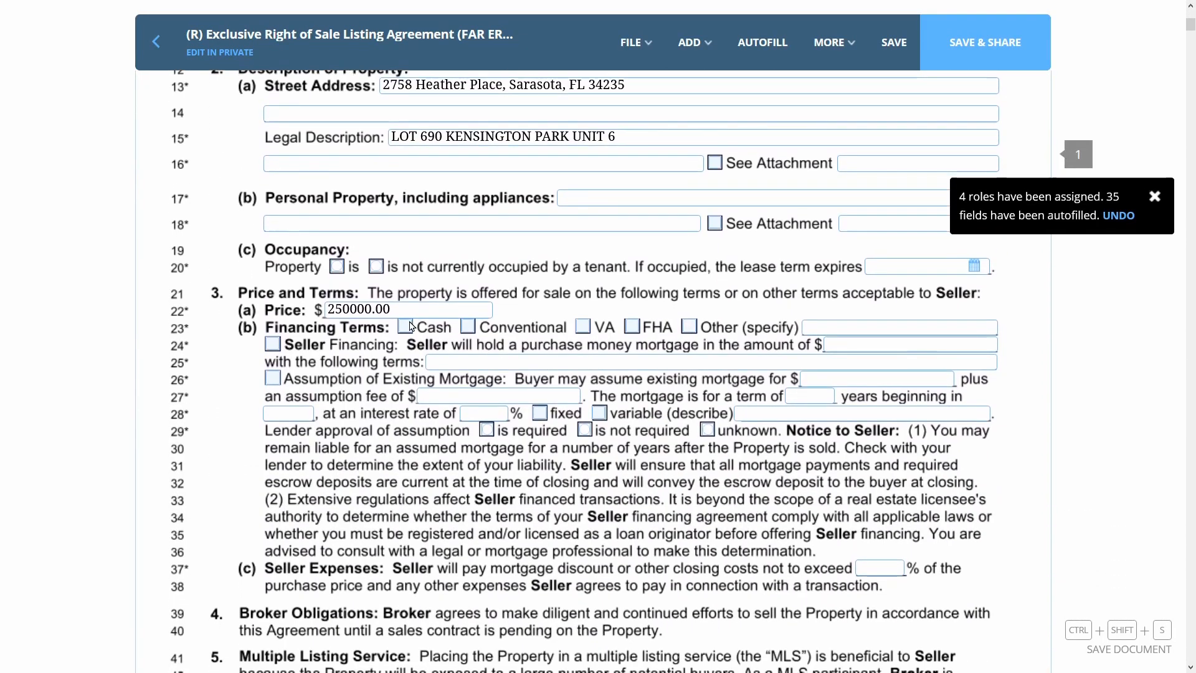
Mark Cash as the financing term and review the 7% commission and 10% leasing fee values
left_click(410, 314)
left_click(404, 326)
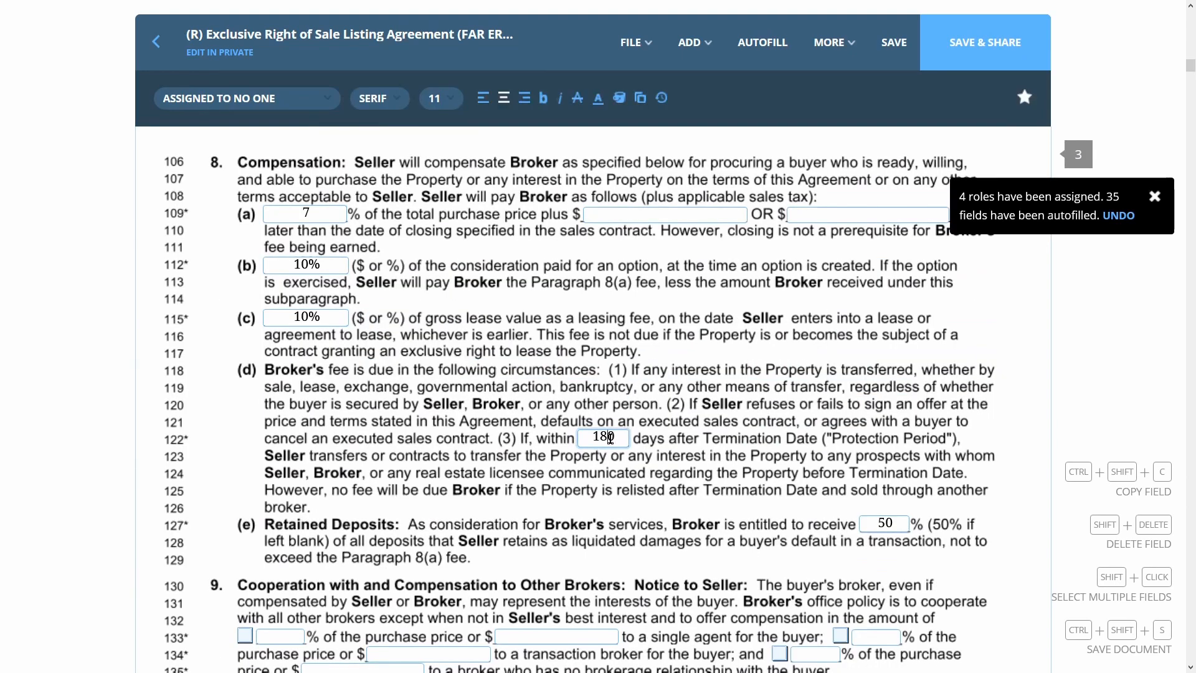
double_click(294, 313)
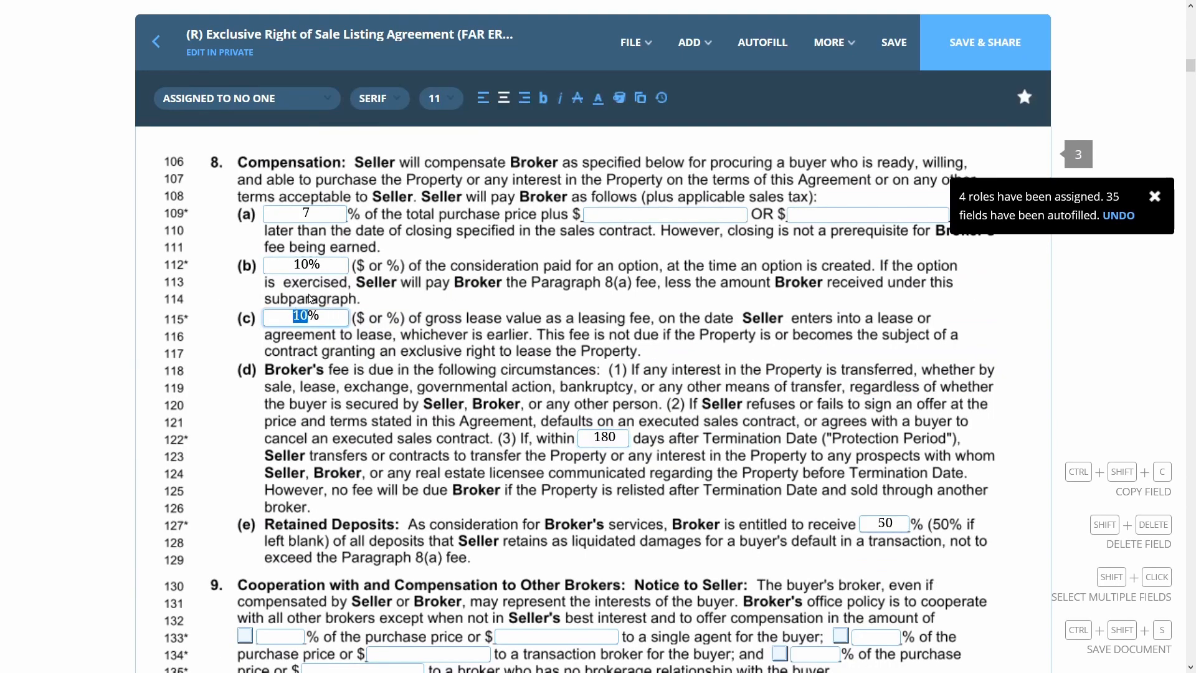
double_click(304, 258)
left_click(312, 207)
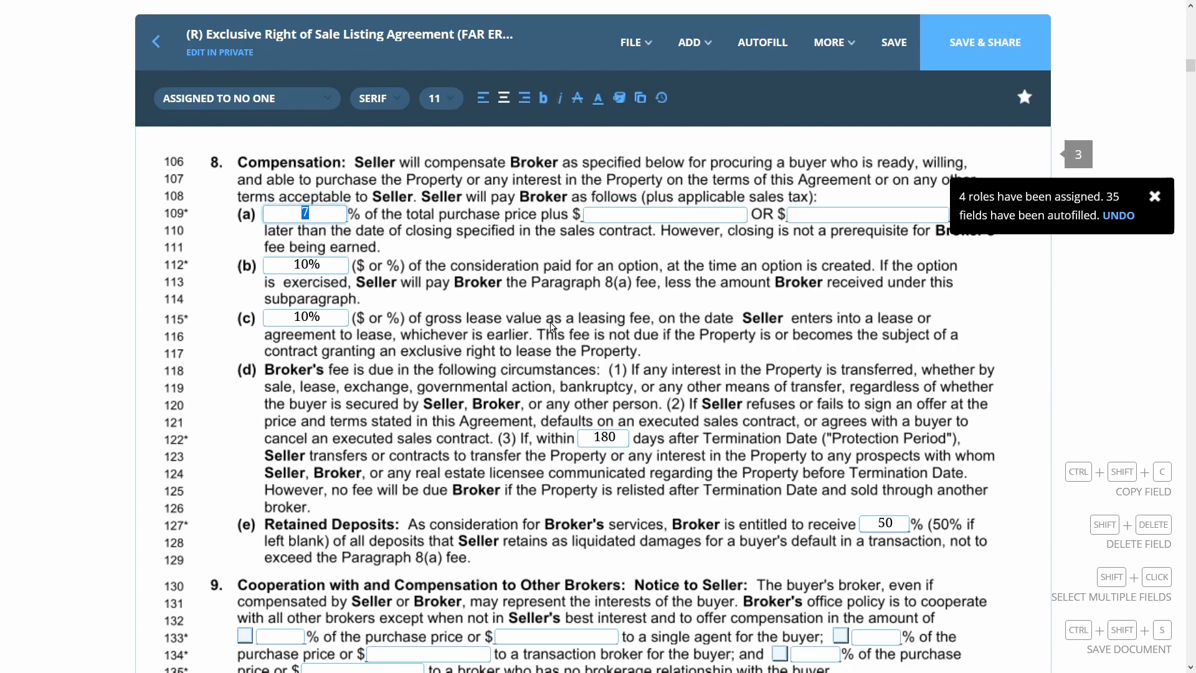
scroll(551, 326, "down", 6)
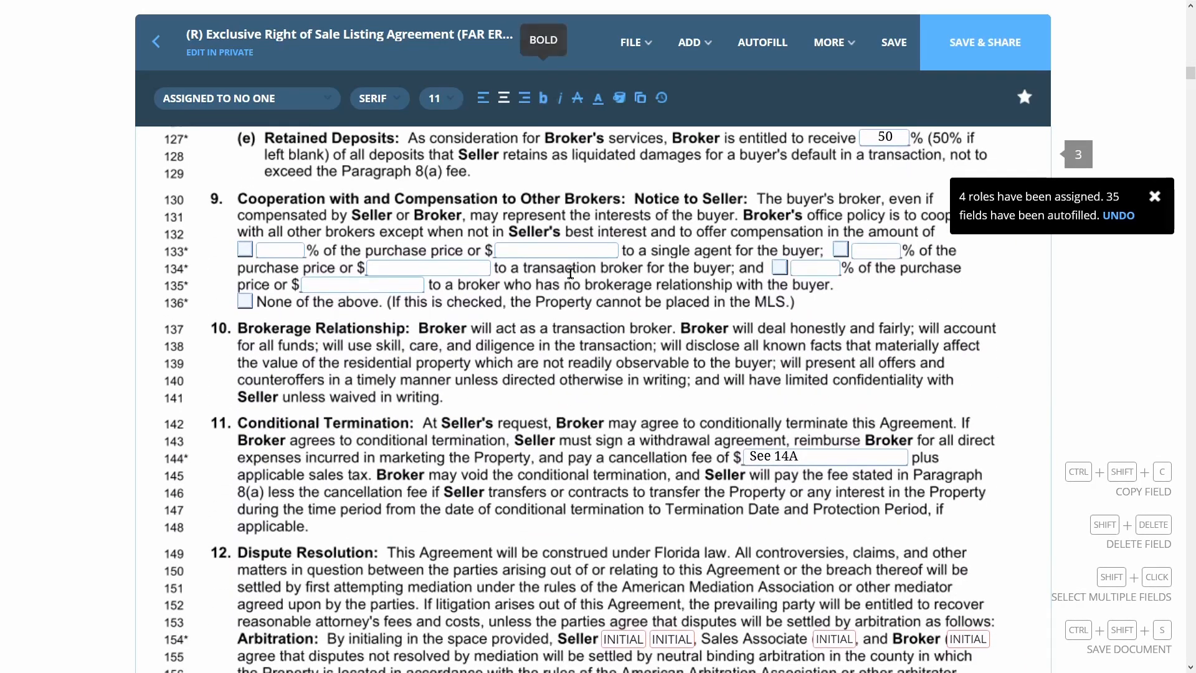
Add a strikethrough across line 142, the Conditional Termination sentence
left_click(685, 48)
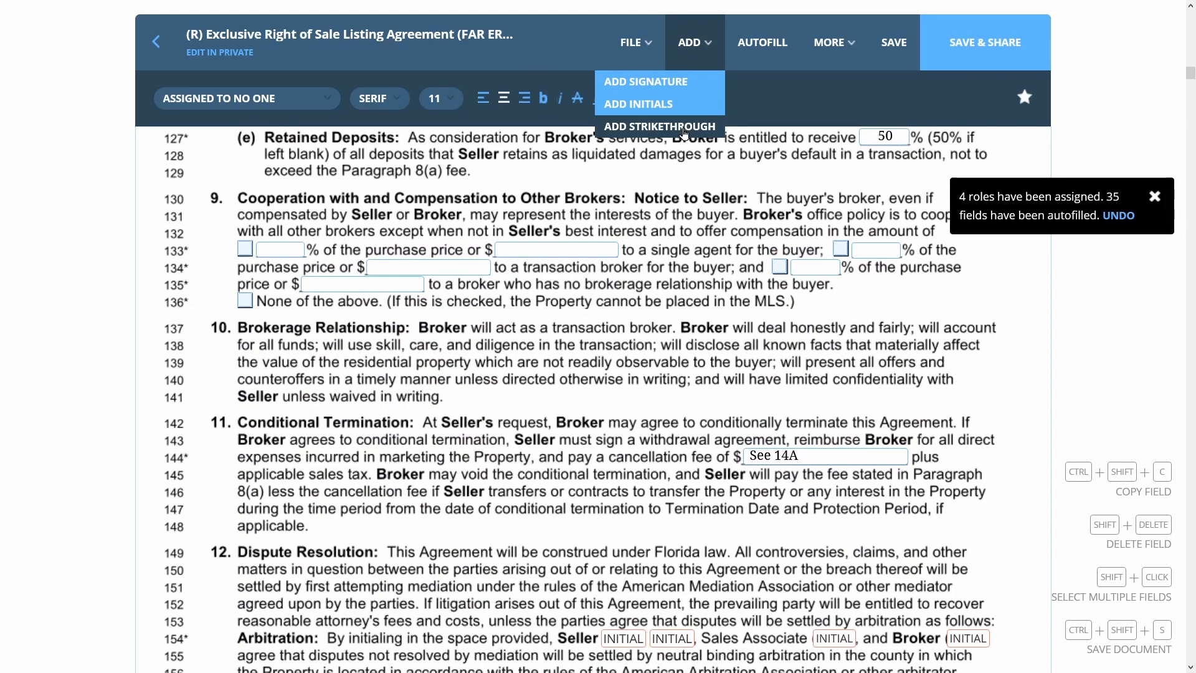
left_click(683, 127)
left_click(467, 434)
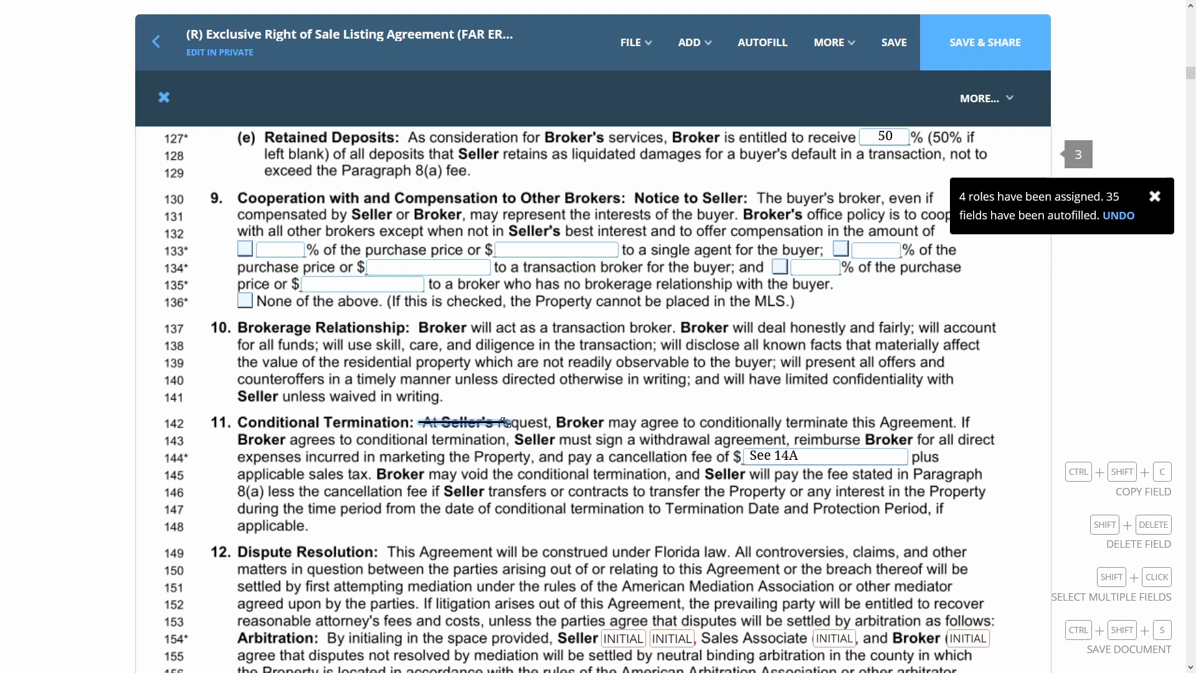
left_click_drag(506, 423, 973, 427)
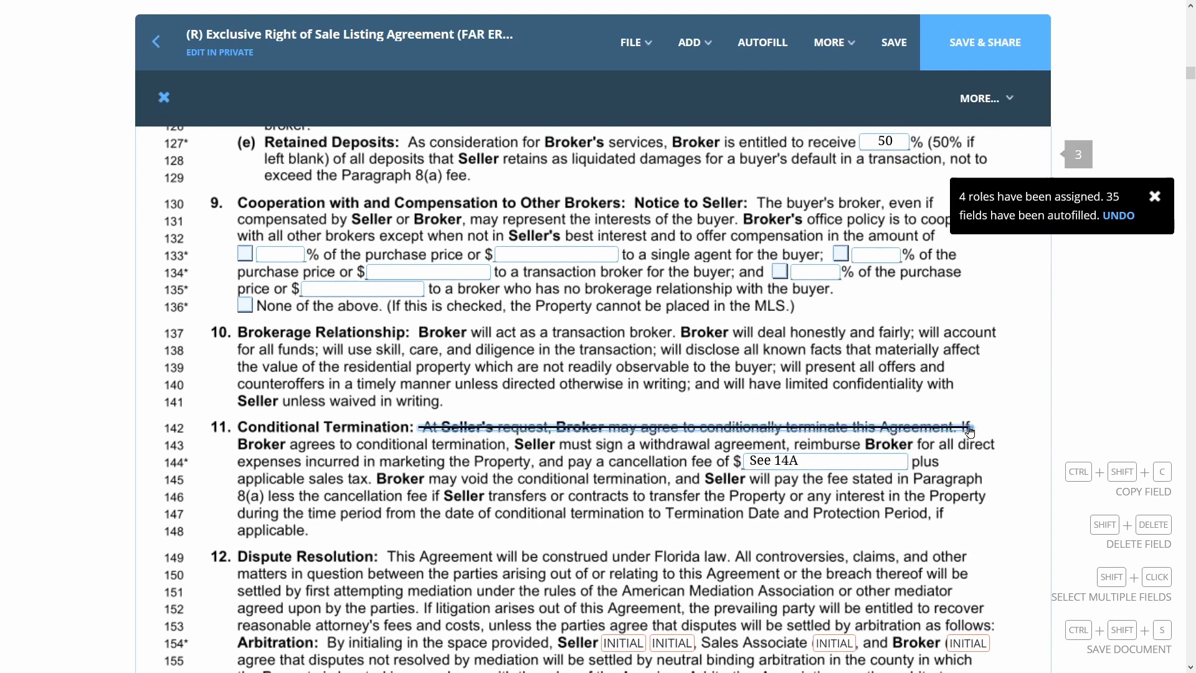
left_click(715, 42)
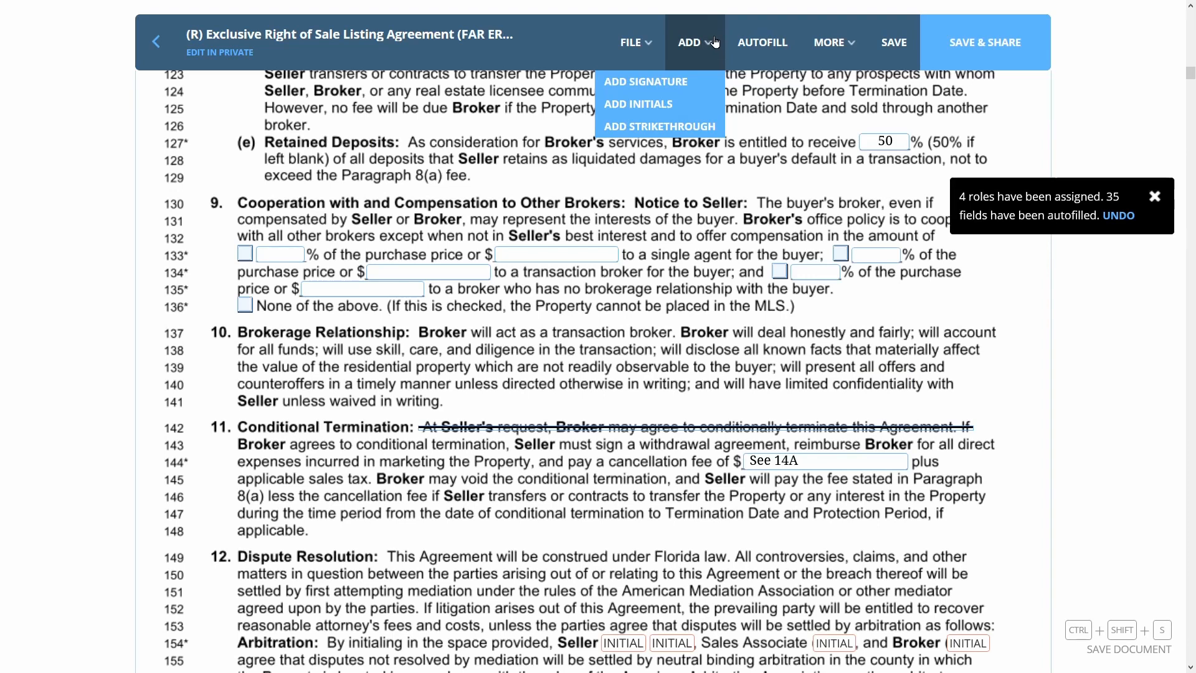
Place an initials field beside the struck-through line and assign it to the first seller
left_click(710, 103)
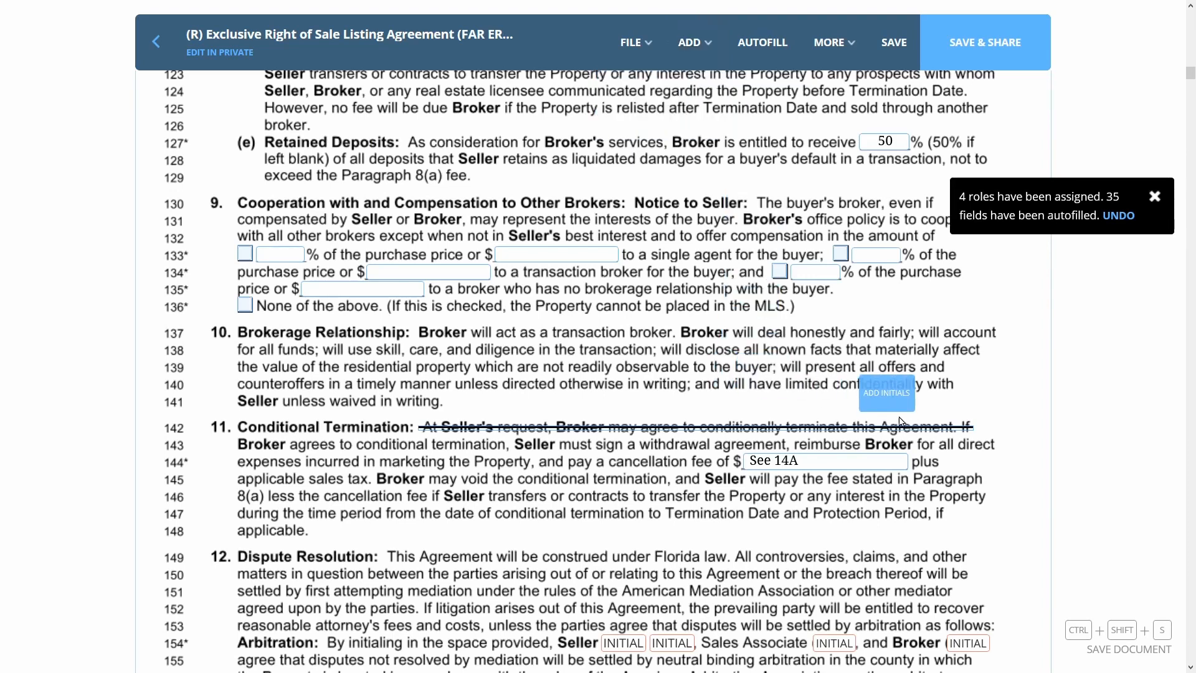
left_click(1012, 431)
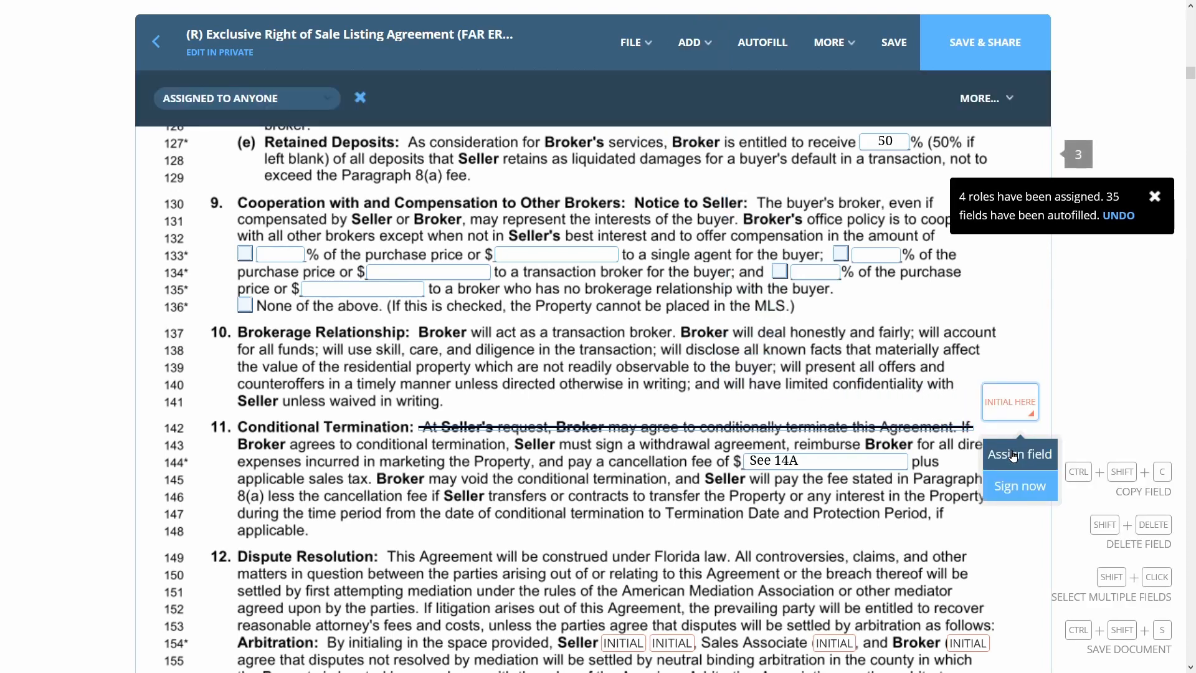
left_click(1014, 456)
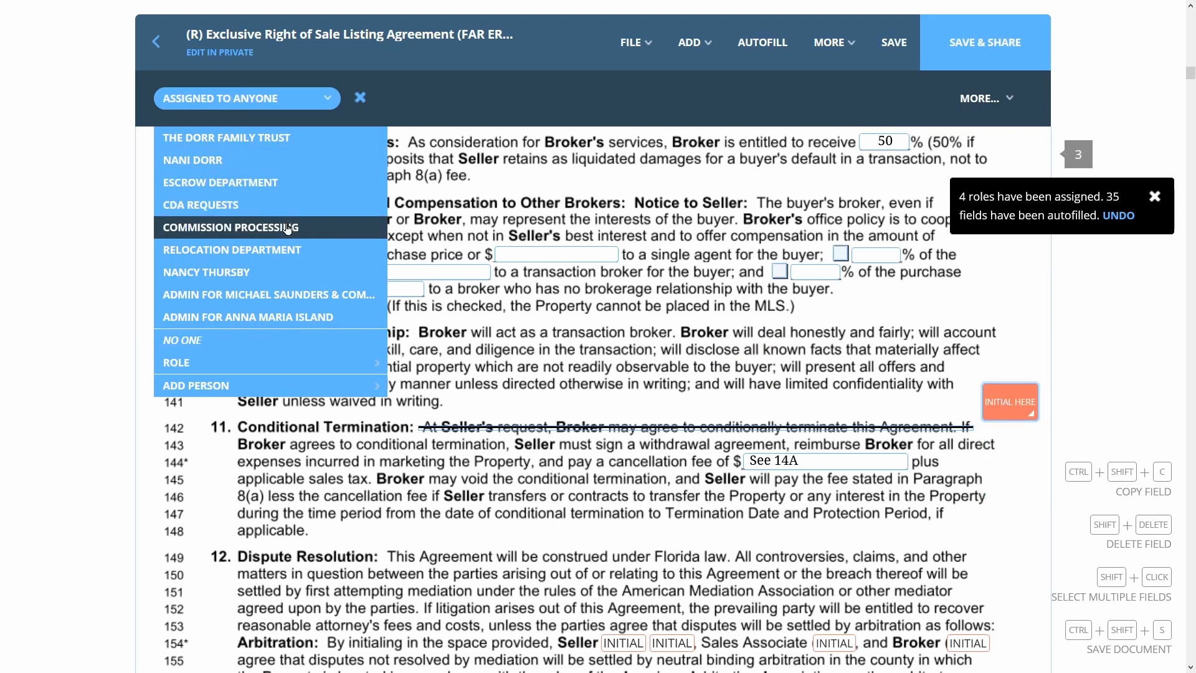
left_click(274, 160)
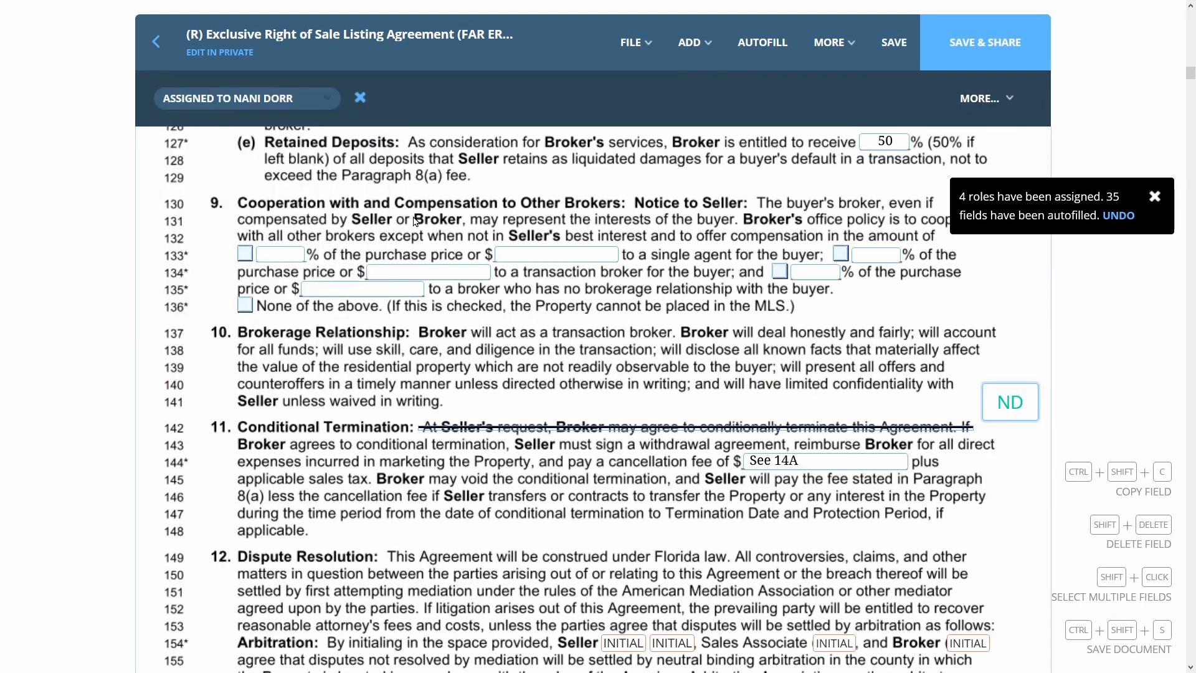
Place a second initials field below it and assign it to the seller trust
left_click(691, 41)
left_click(642, 104)
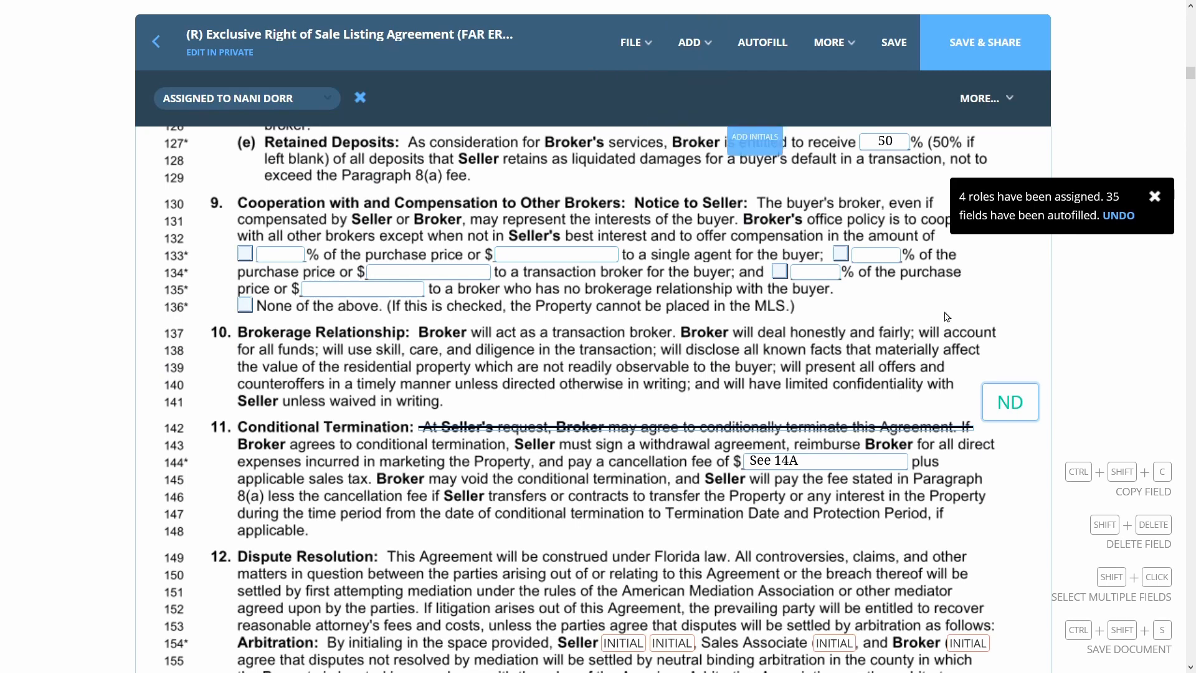
left_click(1017, 470)
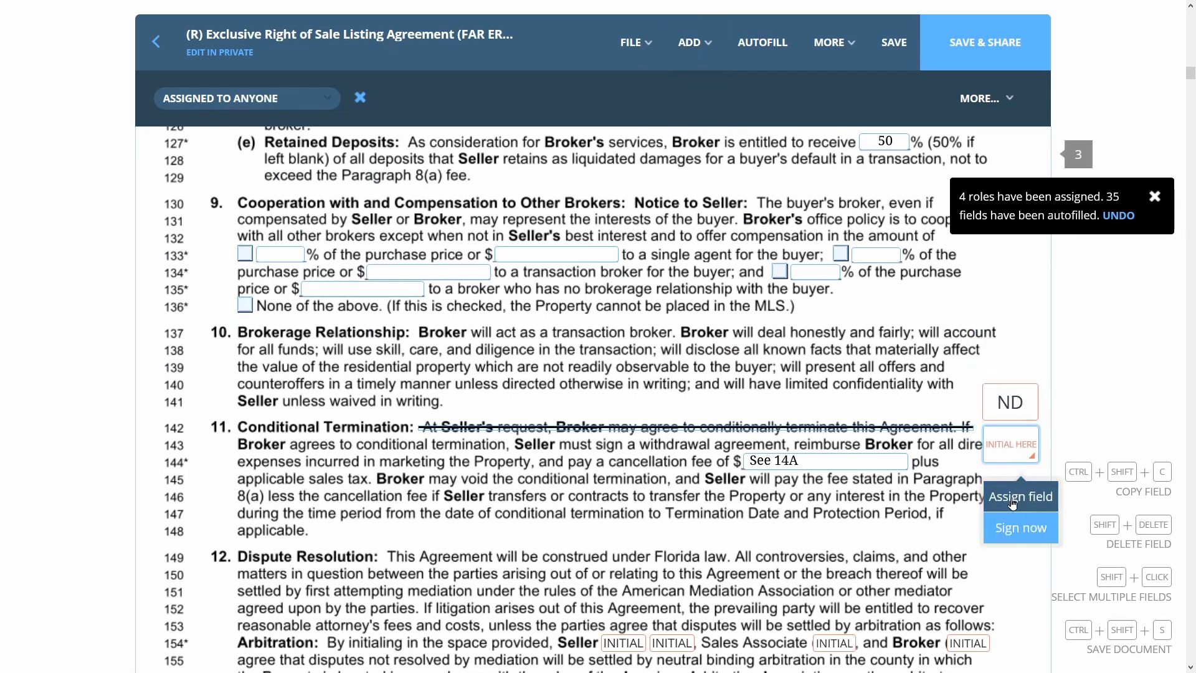
left_click(1012, 498)
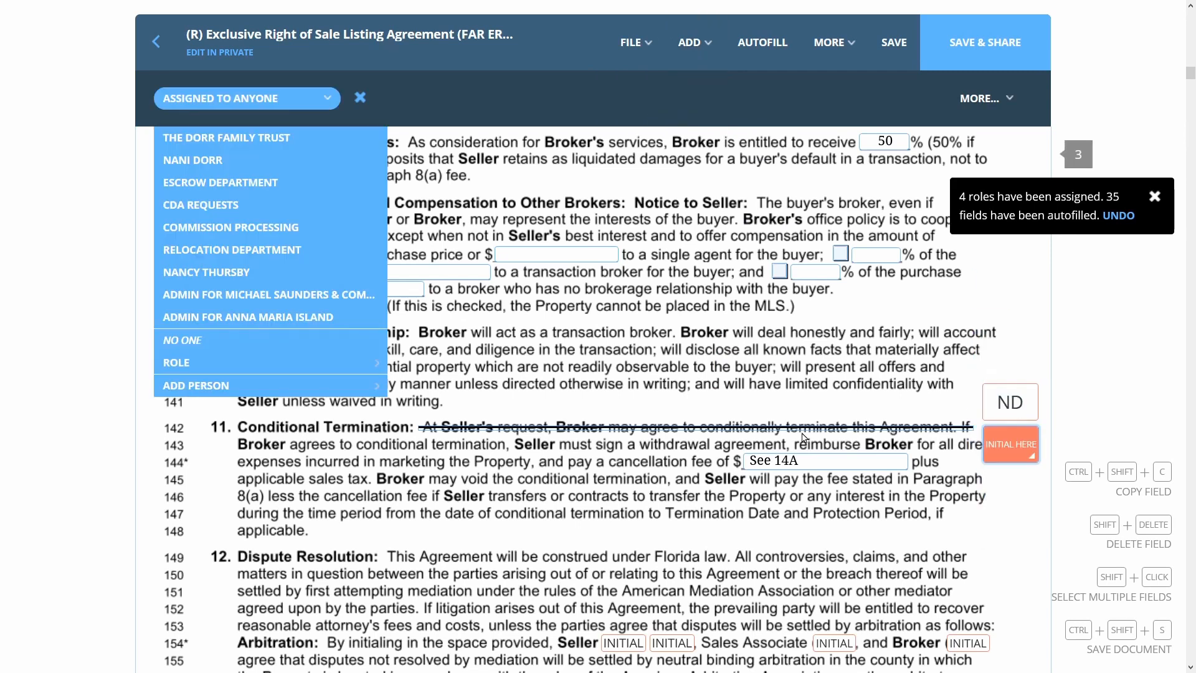
left_click(246, 140)
scroll(539, 296, "down", 6)
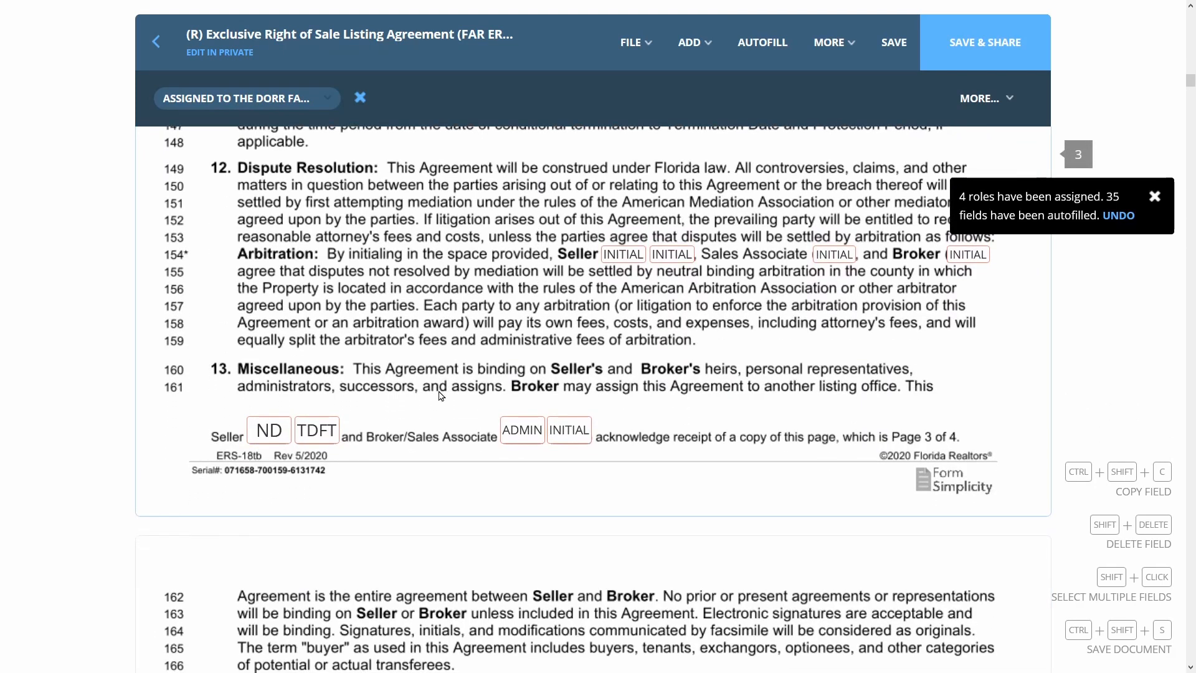
Scroll past the listing agreement's end to the top of the Seller's Property Disclosure Statement
scroll(440, 396, "down", 10)
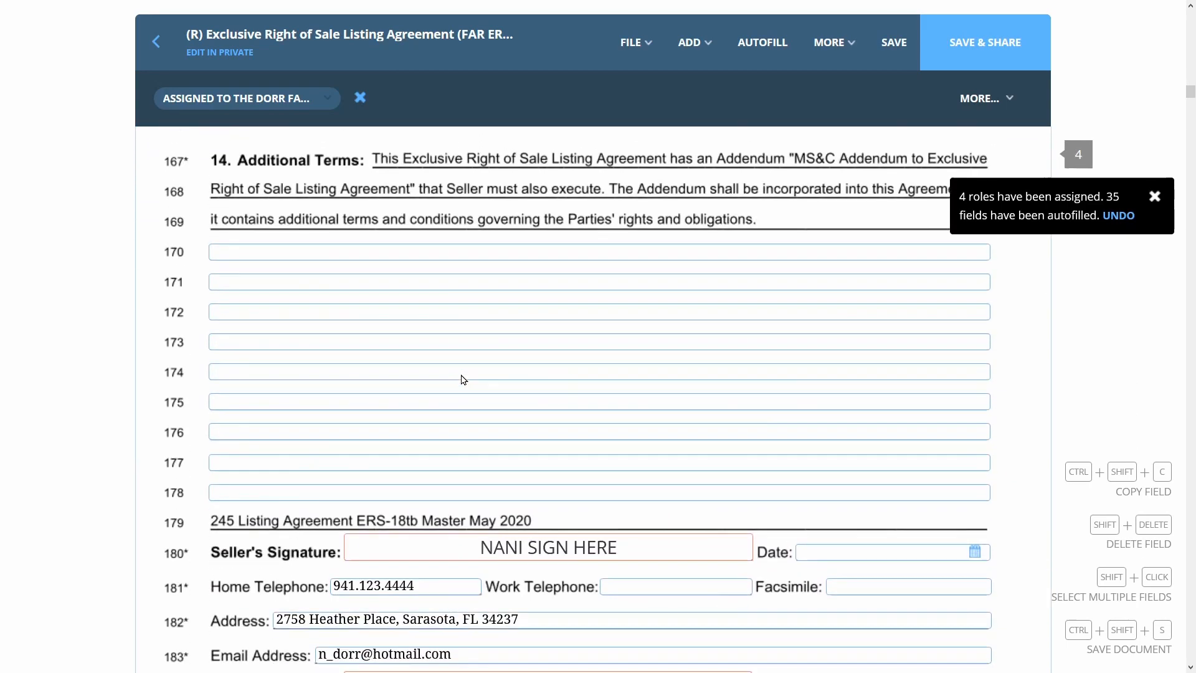
scroll(463, 379, "down", 5)
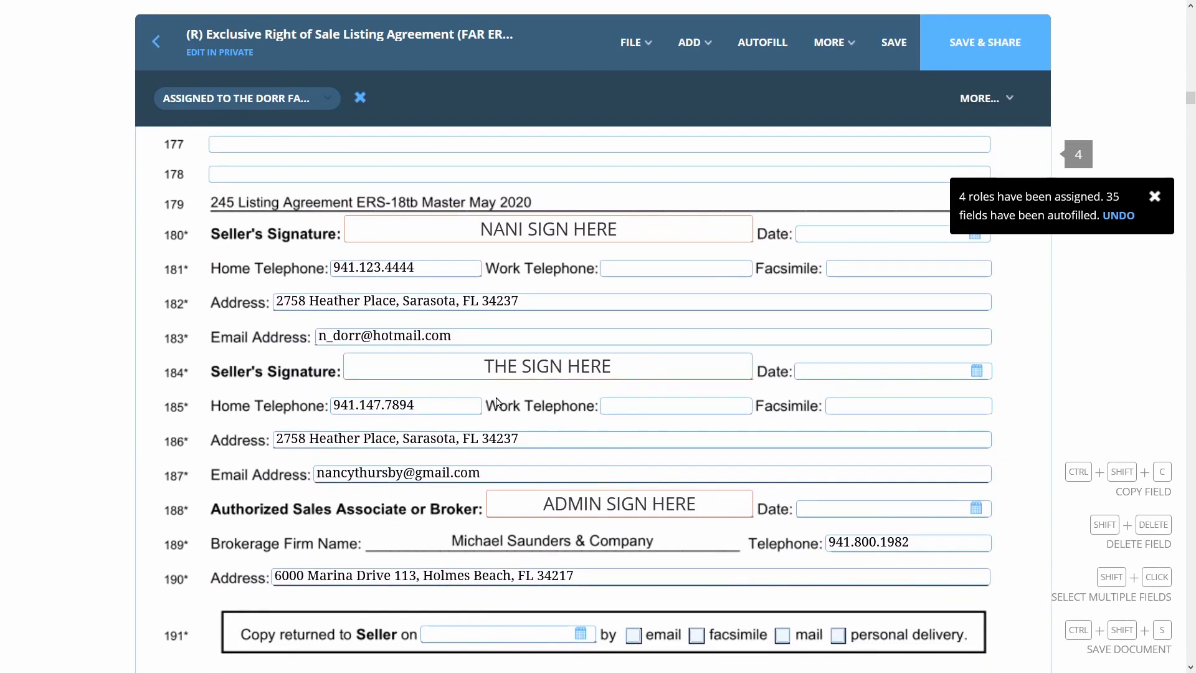
scroll(883, 493, "down", 3)
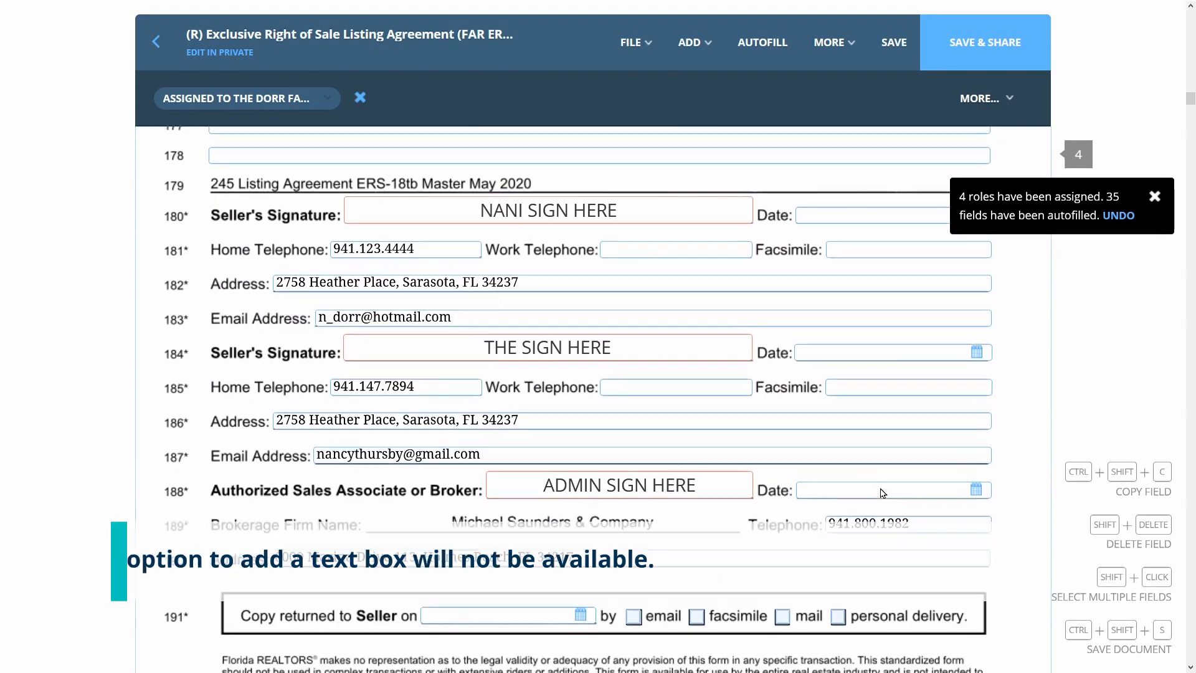
scroll(879, 486, "down", 14)
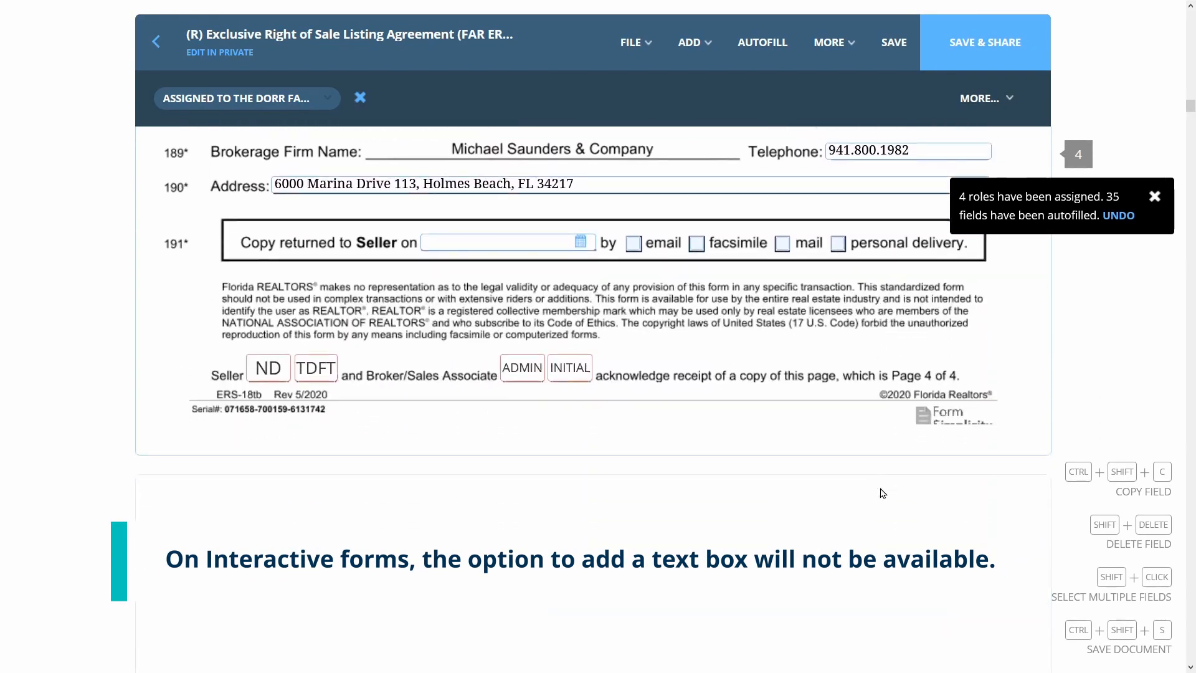
scroll(881, 494, "down", 8)
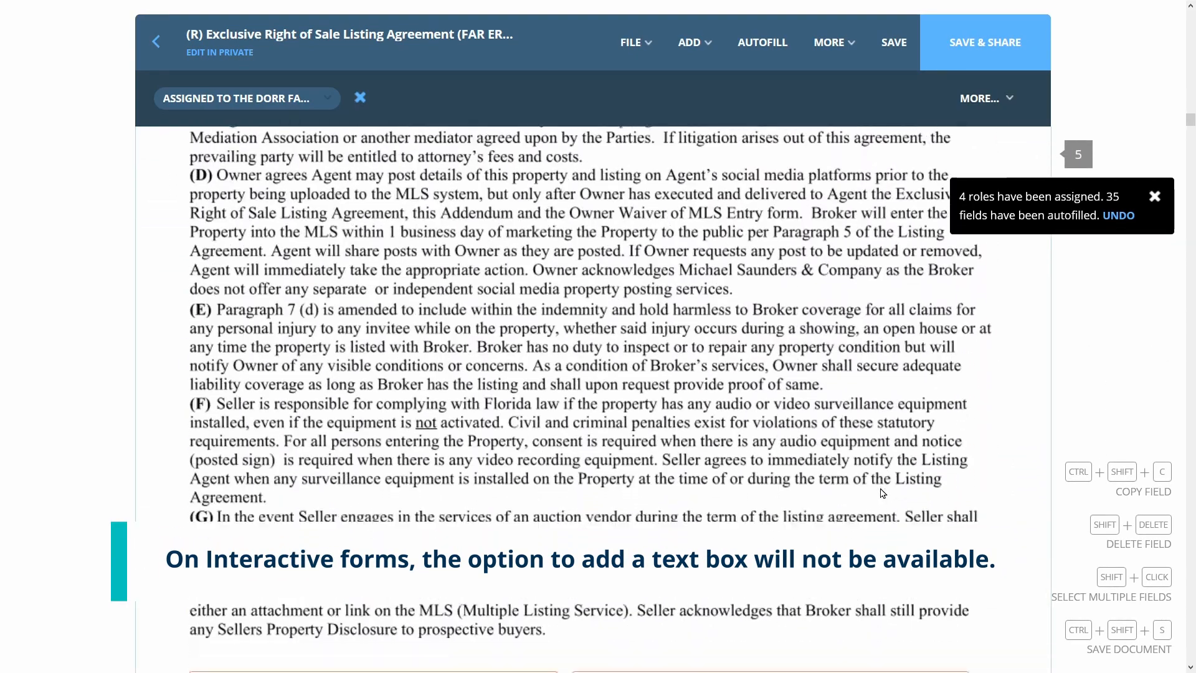
scroll(882, 493, "down", 10)
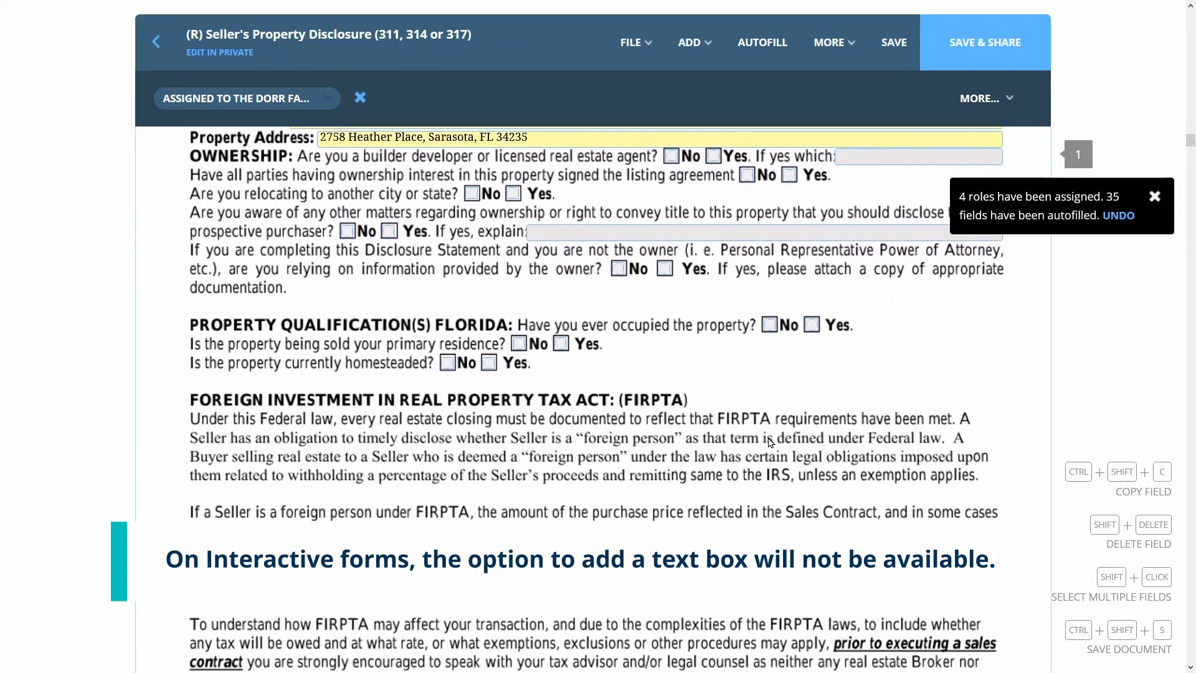
scroll(632, 323, "up", 3)
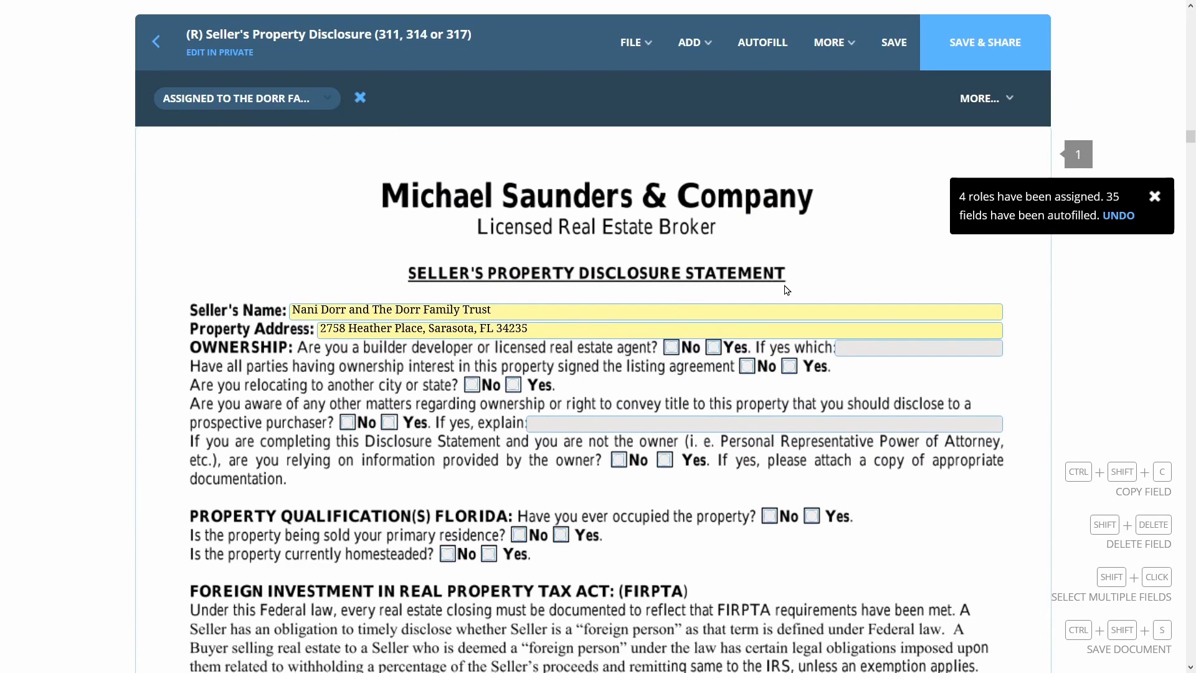
Check the disclosure's builder, listing-agreement, relocation, other-matters, owner and primary-residence fields belong to the sellers
left_click(853, 347)
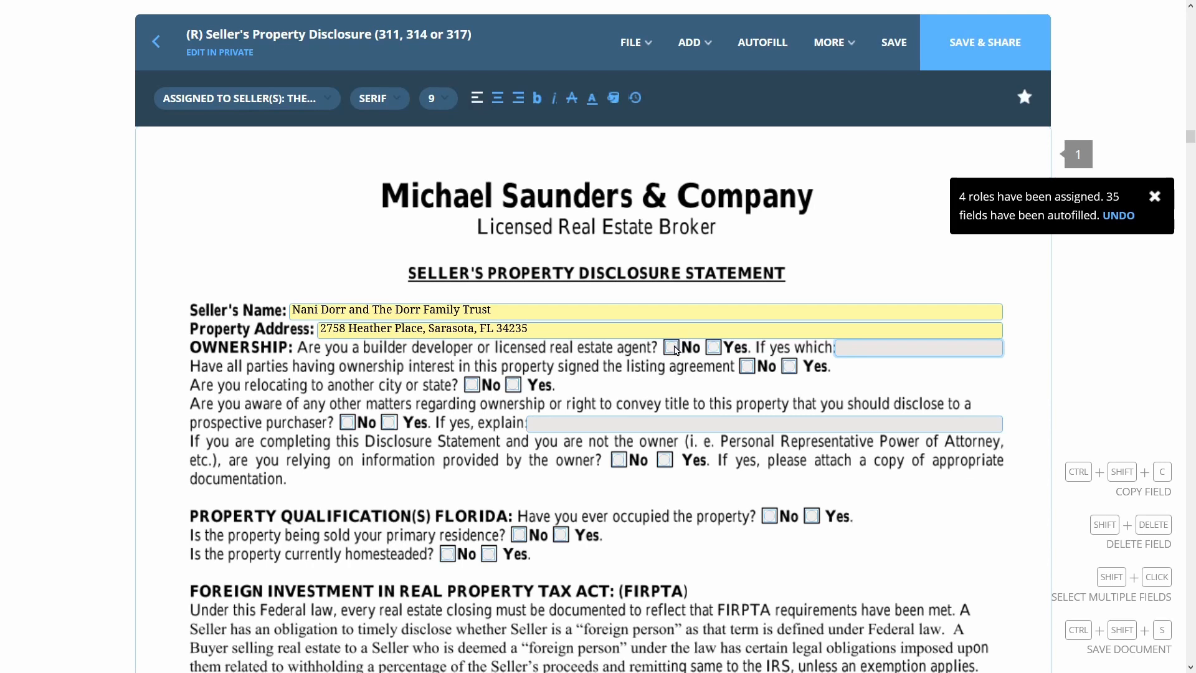
left_click(786, 368)
left_click(746, 366)
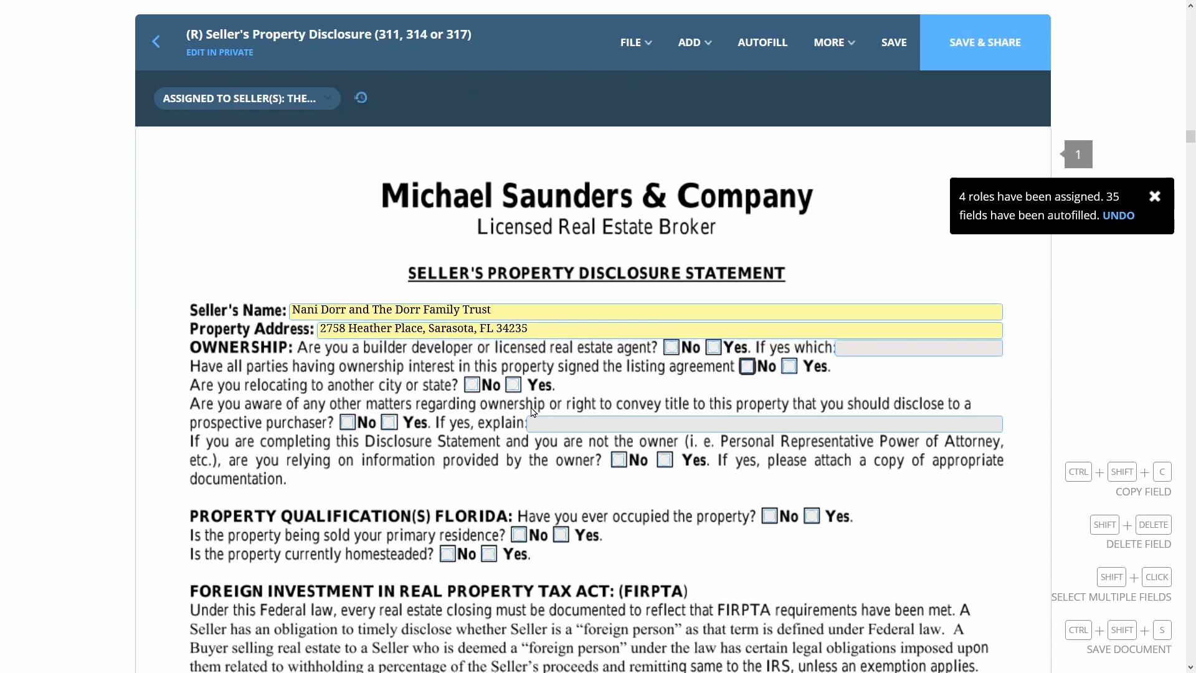
left_click(505, 386)
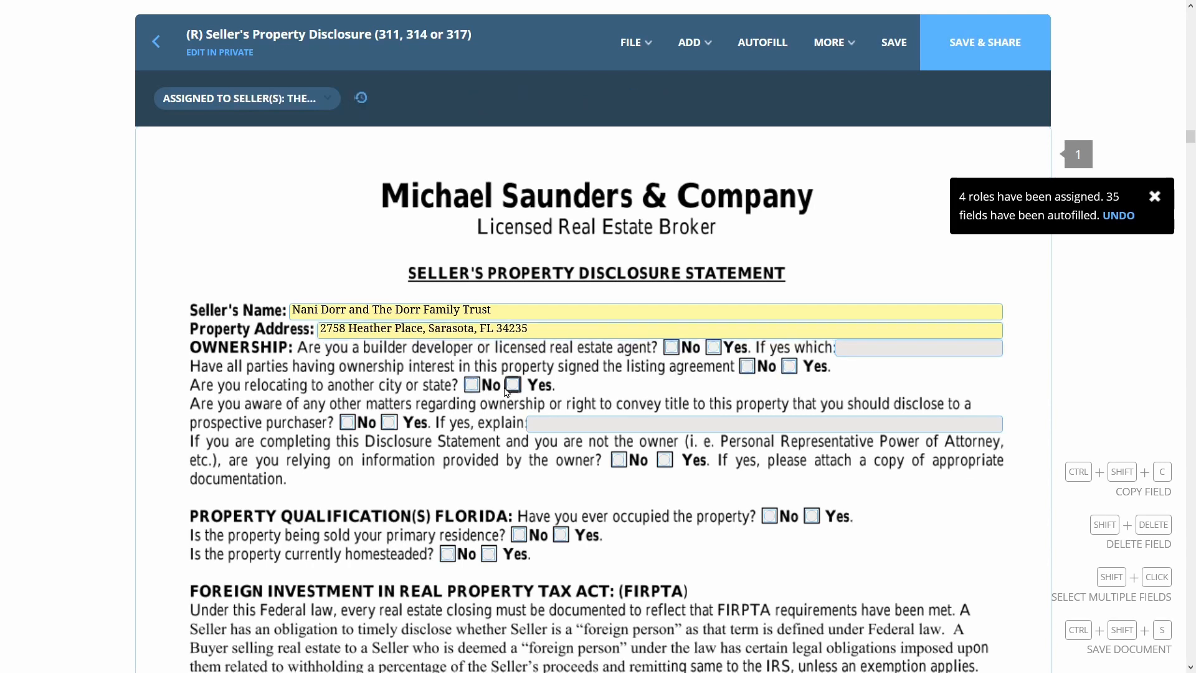
left_click(571, 425)
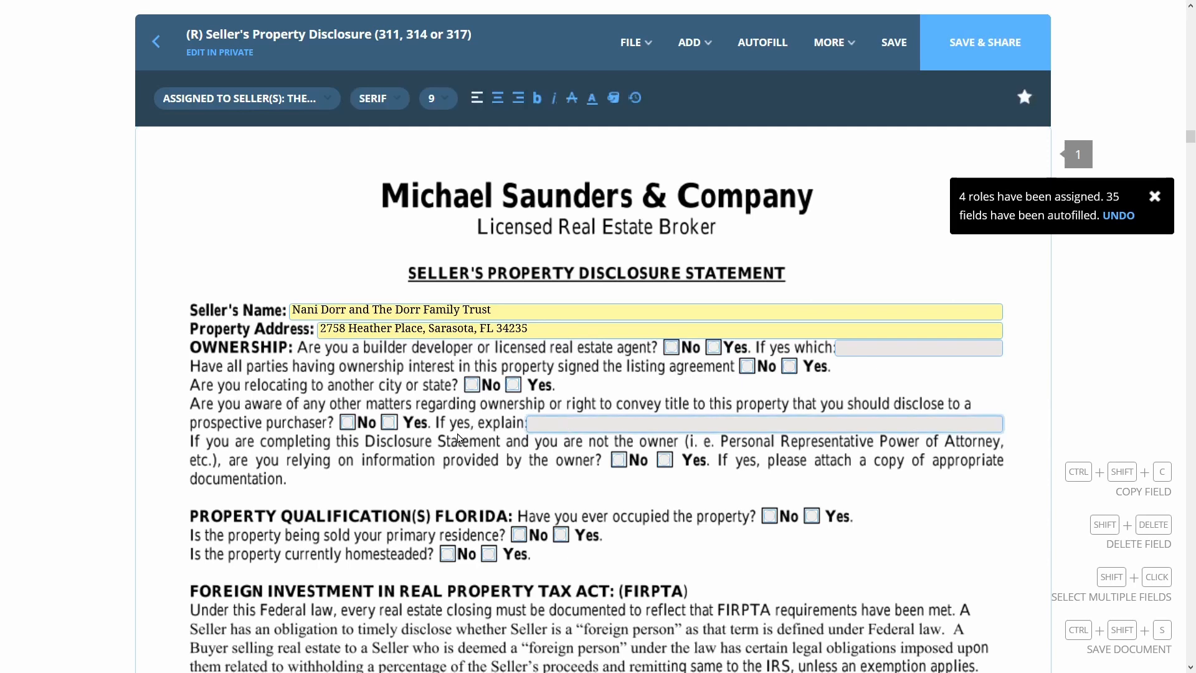
key("Tab")
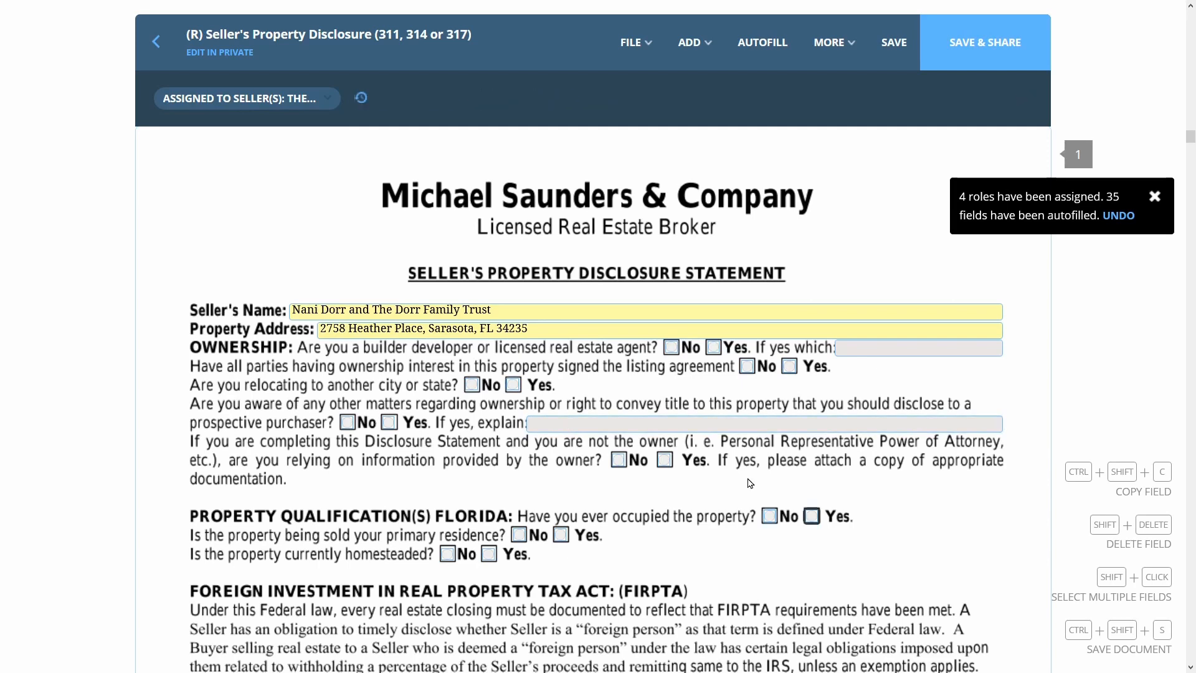
left_click(668, 458)
left_click(561, 534)
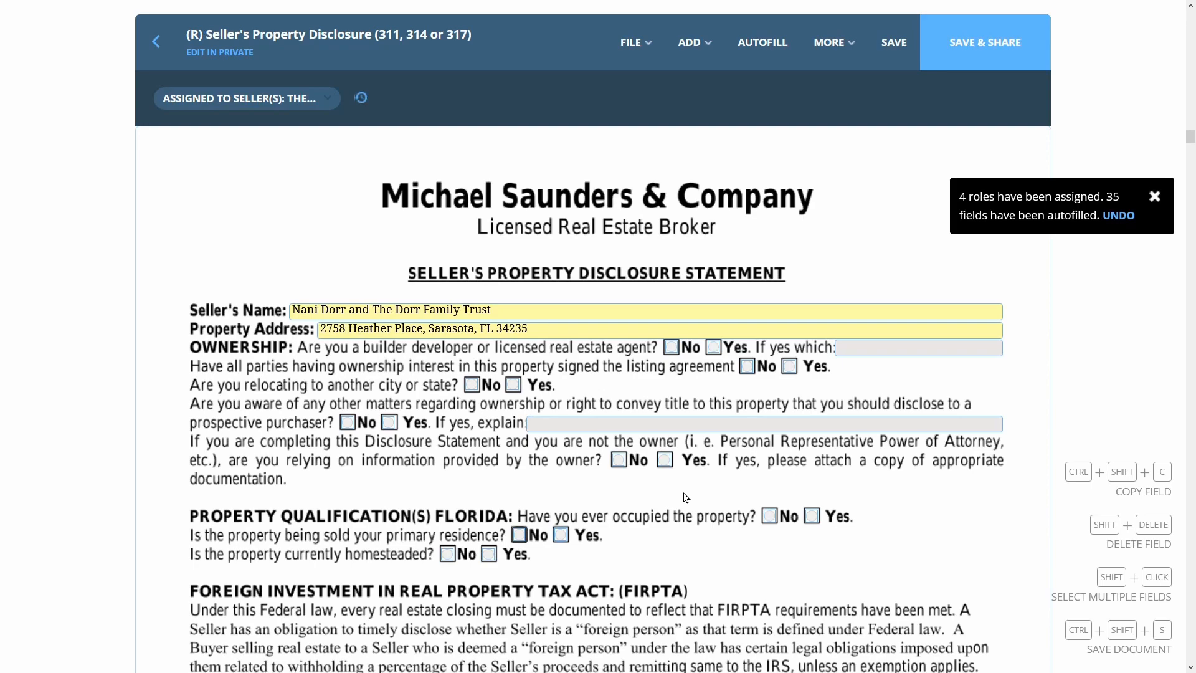
Scroll through the remaining disclosure pages to the Mold Addendum to Disclosure Master 275
scroll(685, 497, "down", 6)
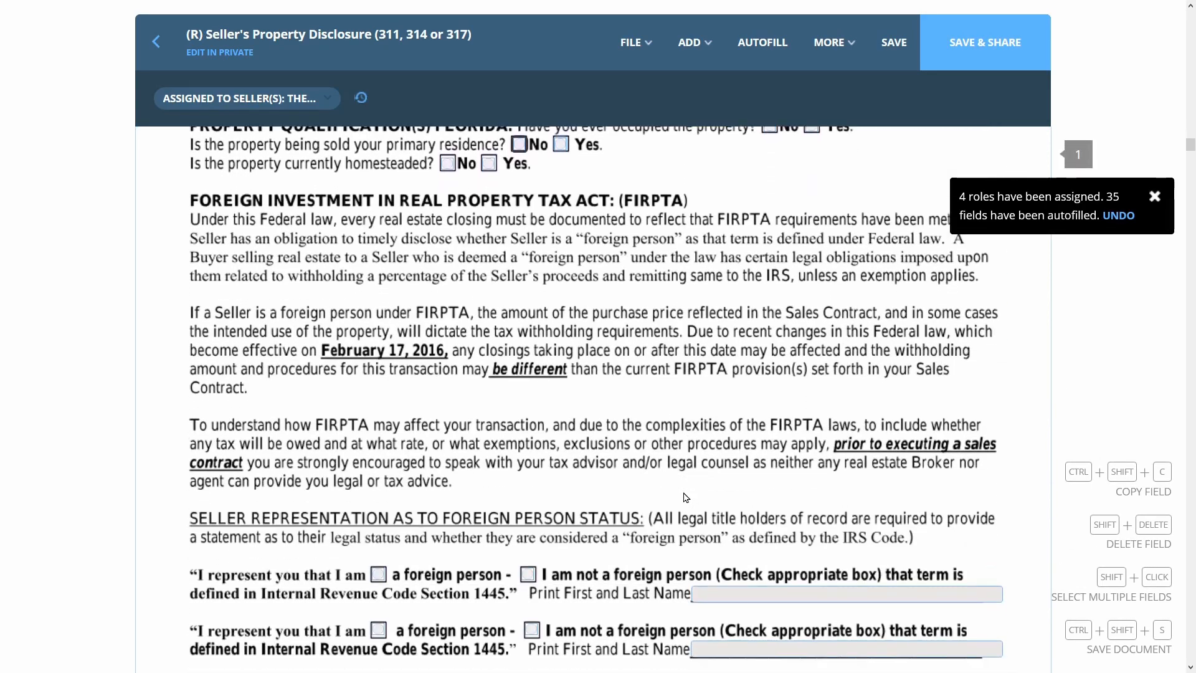
scroll(685, 497, "down", 4)
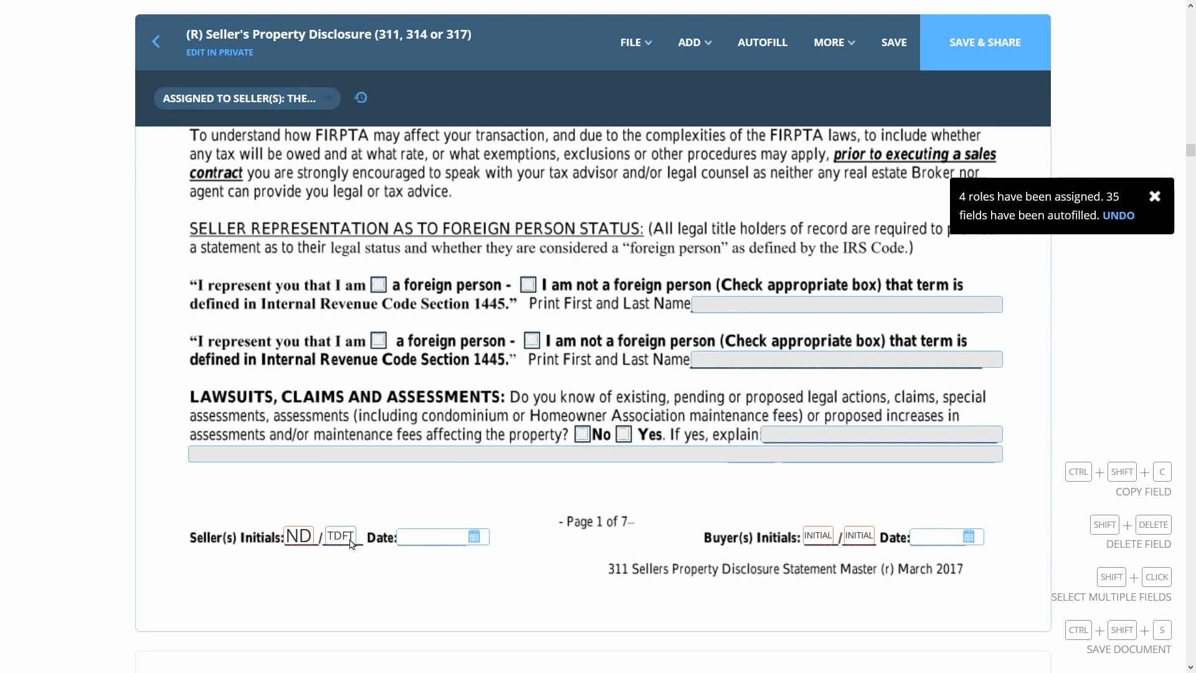
scroll(533, 473, "down", 20)
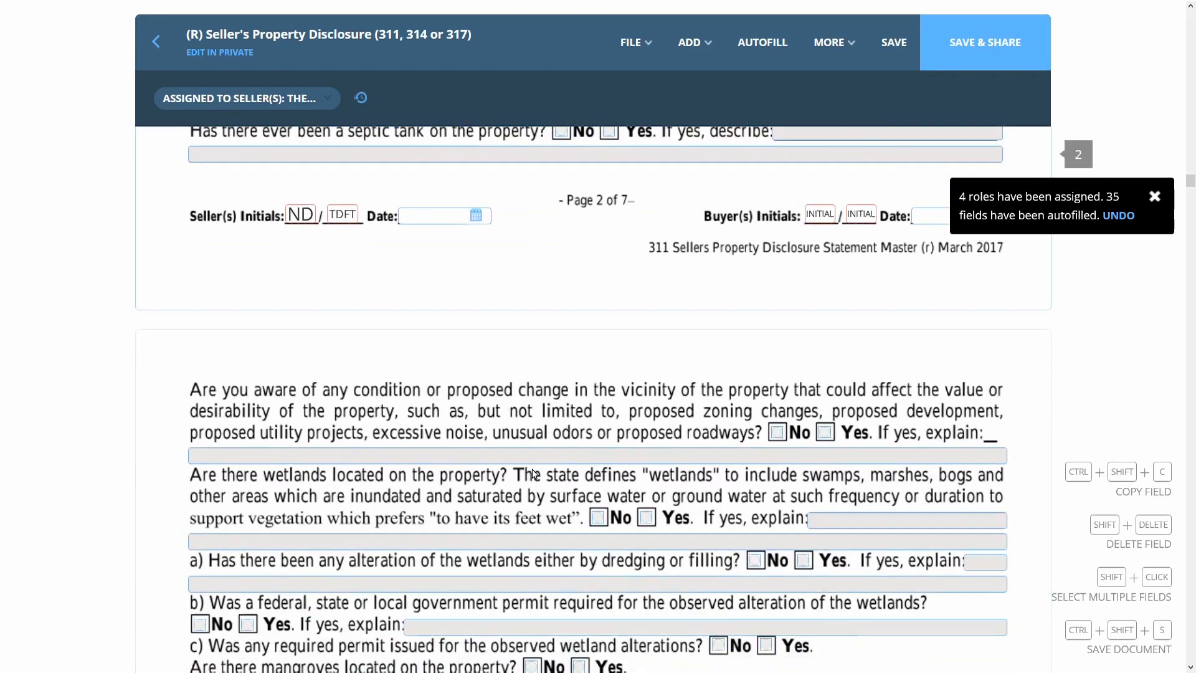
scroll(533, 474, "down", 20)
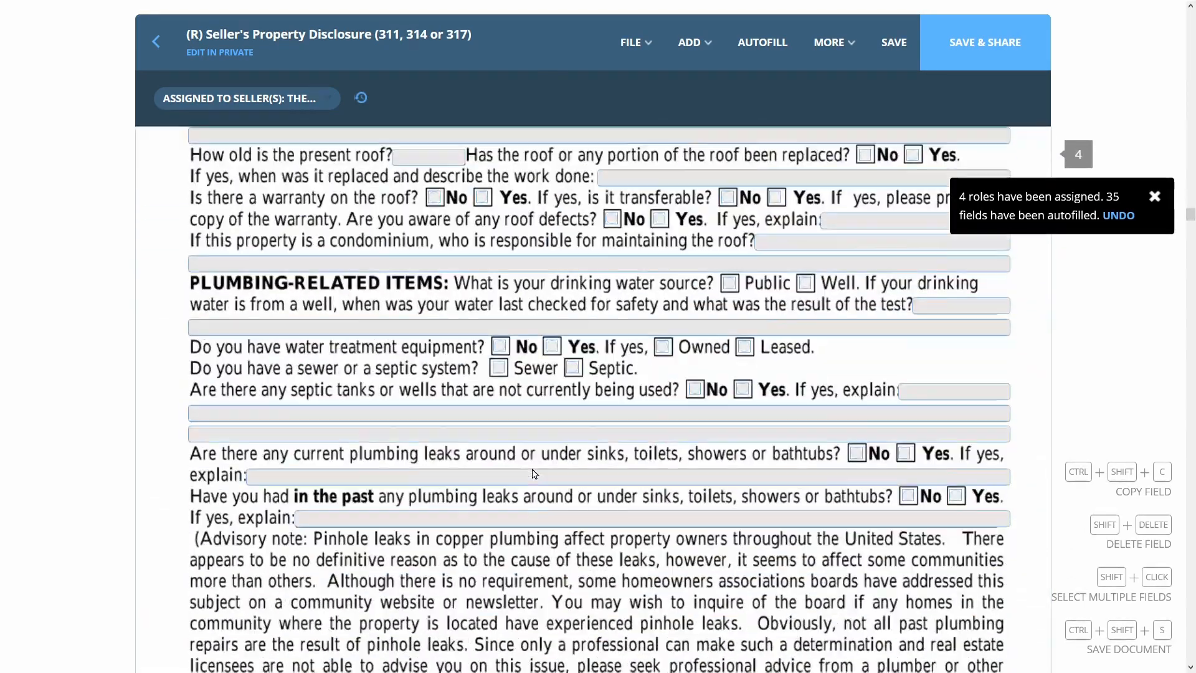
scroll(533, 474, "down", 20)
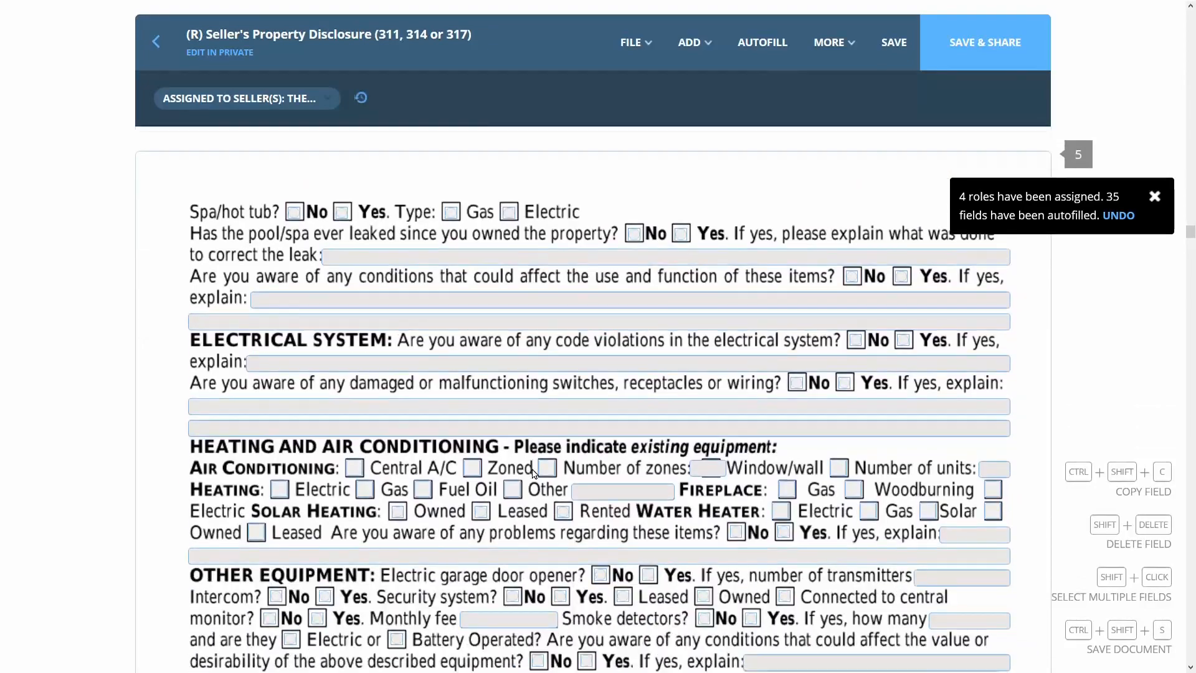
scroll(533, 473, "down", 20)
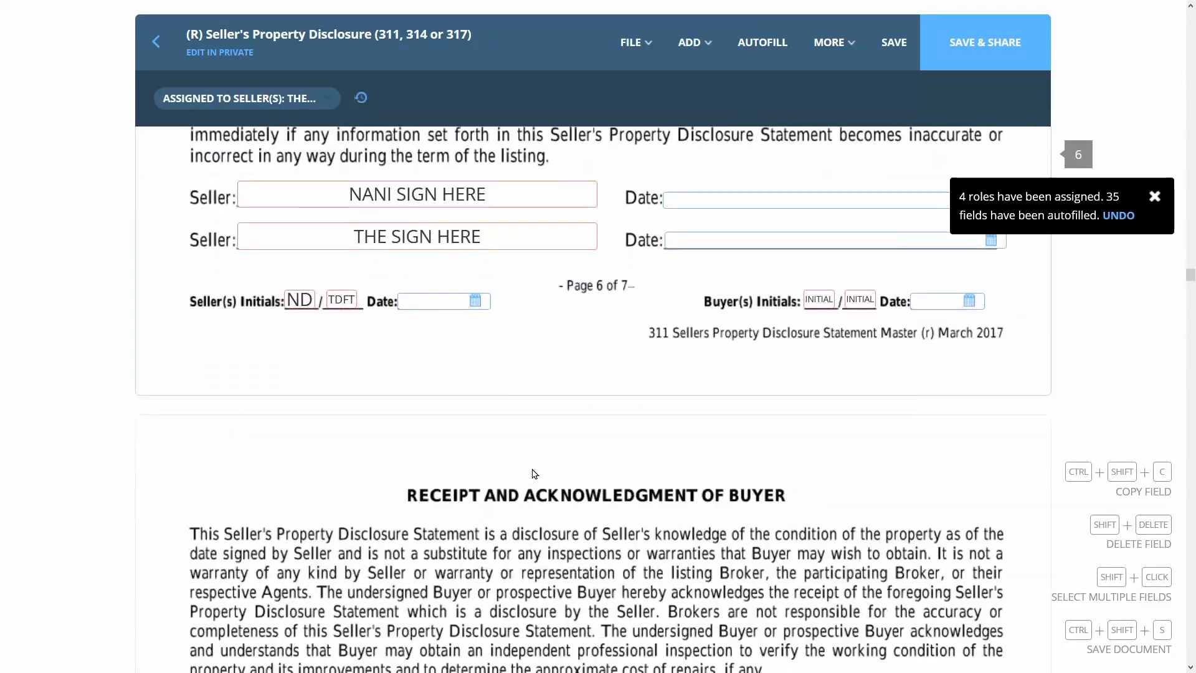
scroll(556, 261, "up", 3)
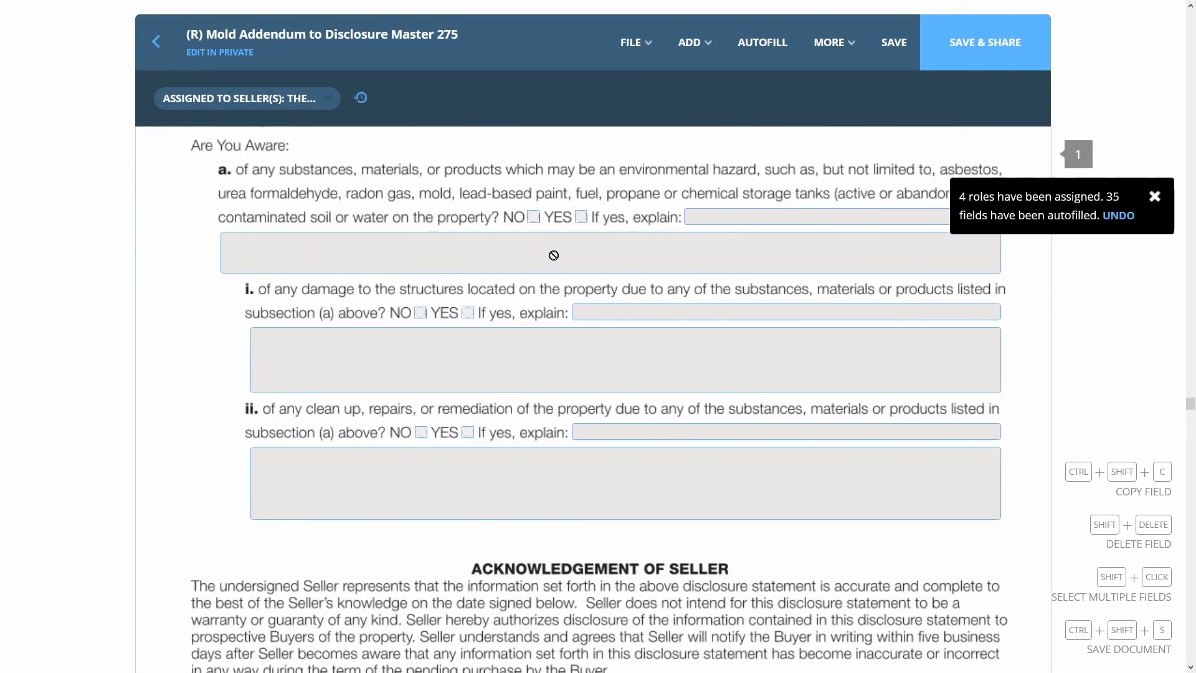
Check the Mold Addendum's item a YES box and the item a and item i explanation fields
scroll(556, 272, "up", 3)
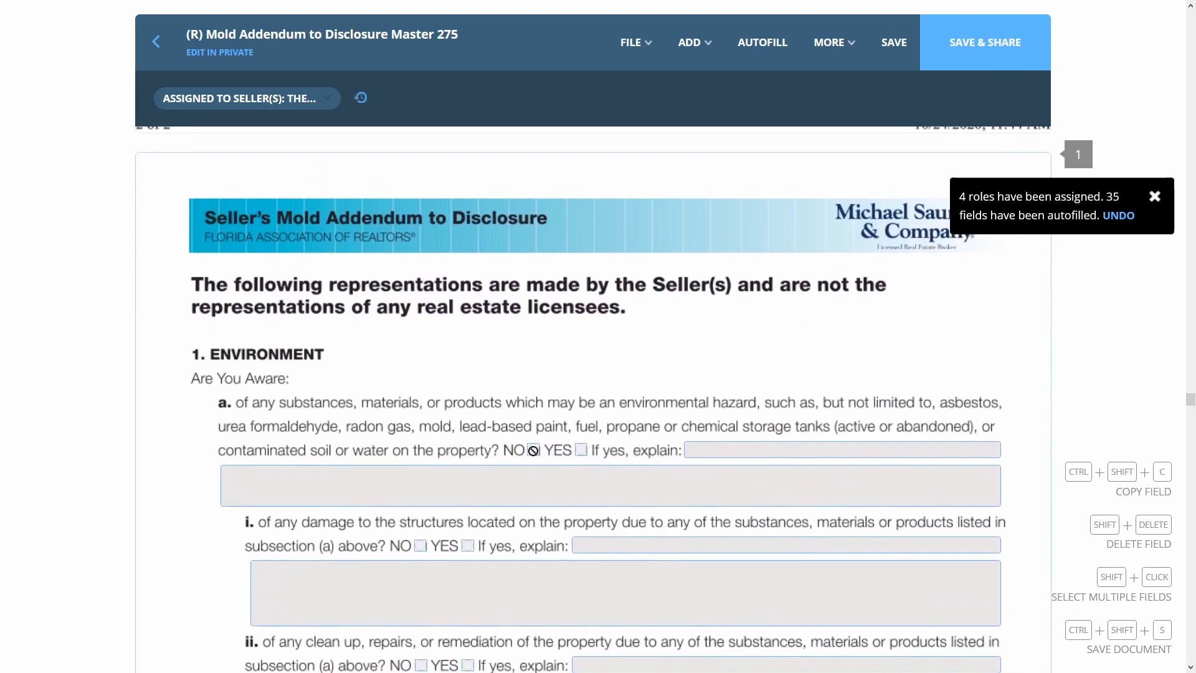
left_click(580, 445)
left_click(704, 454)
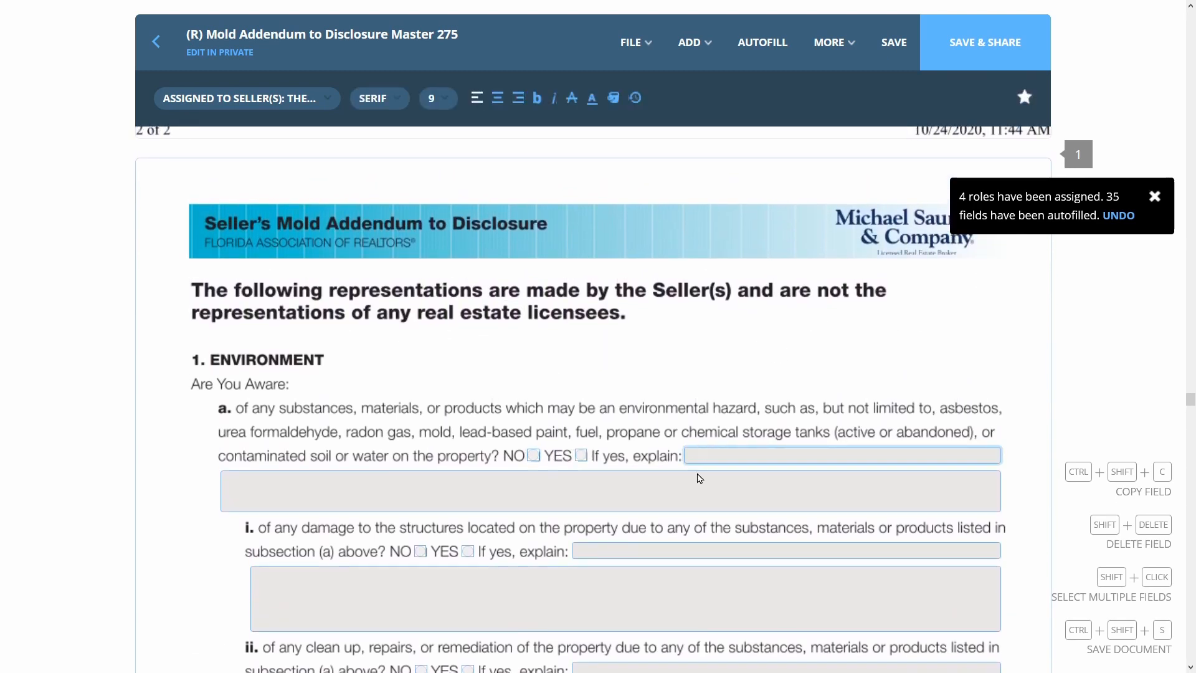
left_click(694, 488)
left_click(683, 550)
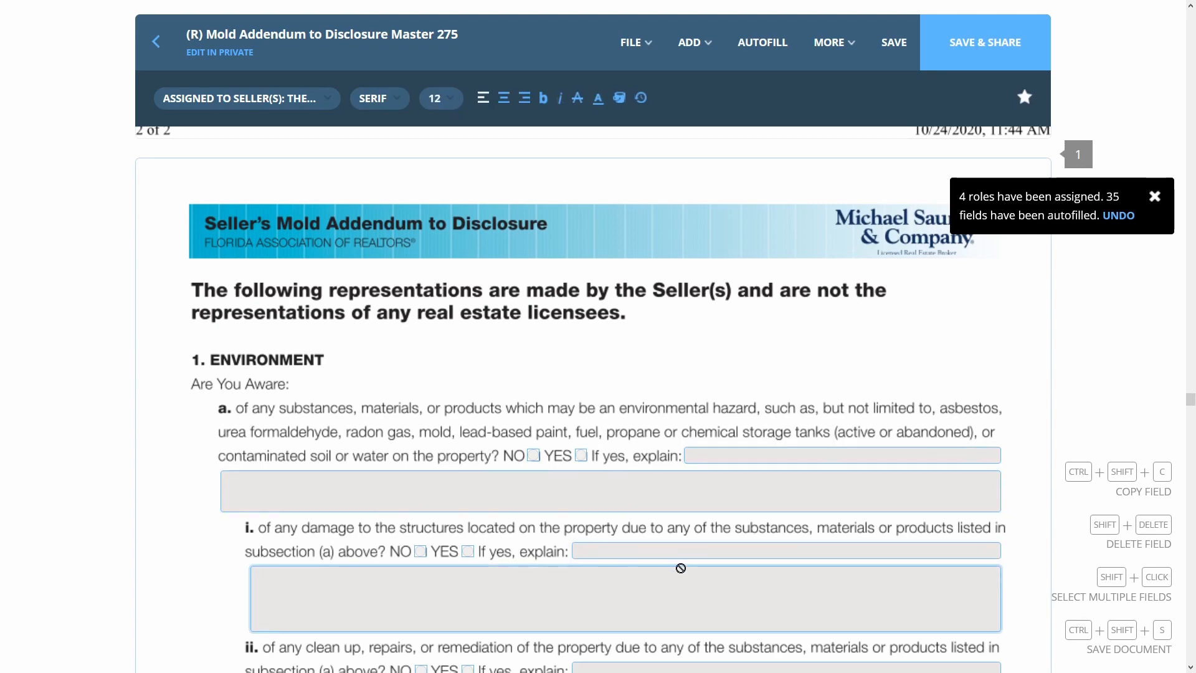
Scroll down through the remaining loop documents toward the Mortgage Estoppel Letter 278
scroll(678, 567, "down", 6)
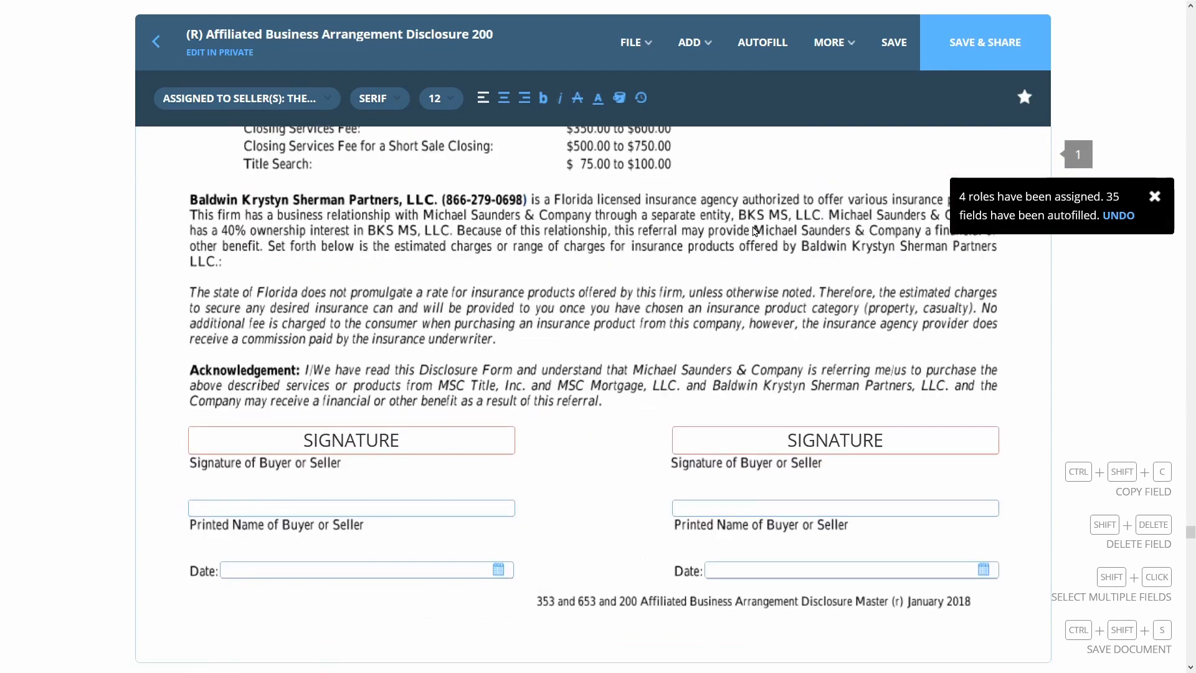
scroll(747, 232, "down", 3)
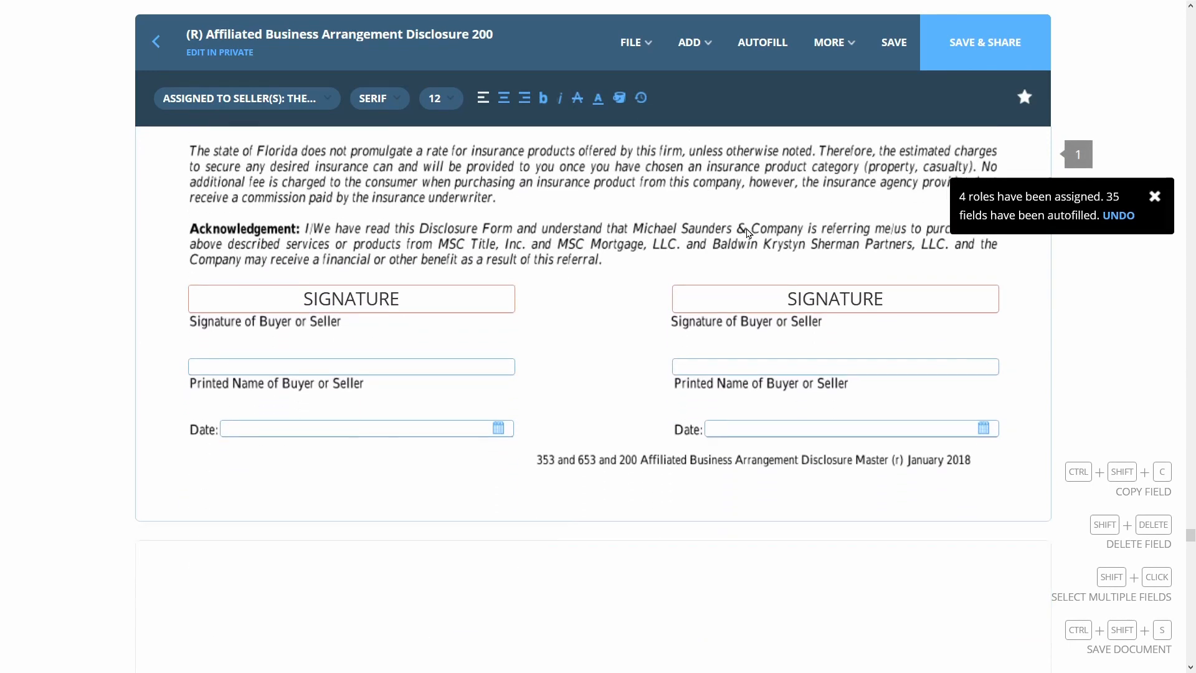
scroll(748, 232, "down", 10)
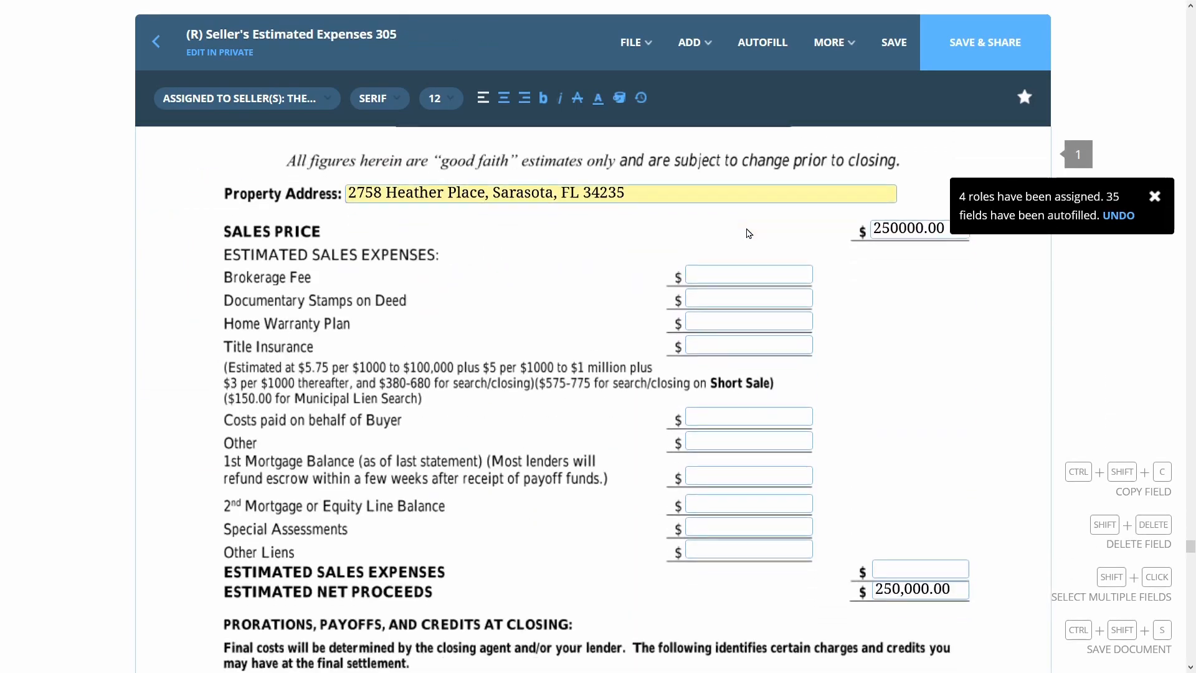
scroll(747, 233, "down", 15)
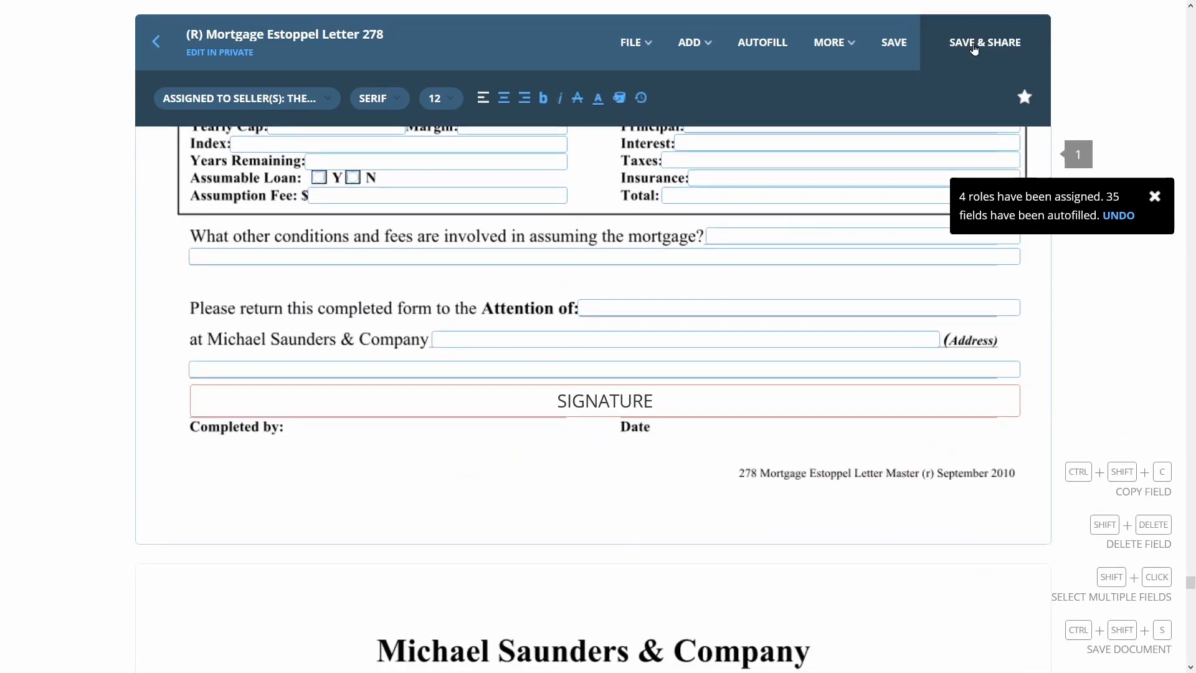
Save the 14 loop documents and share them with both sellers using CAN SIGN permission
left_click(974, 49)
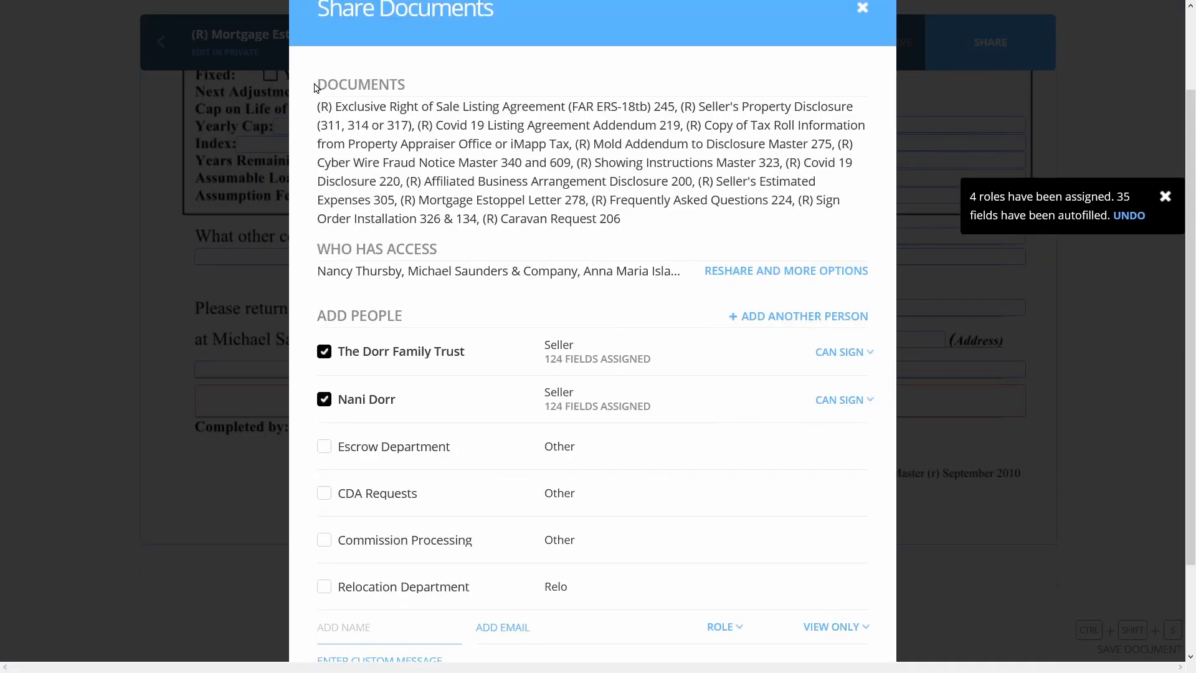
left_click_drag(317, 107, 675, 224)
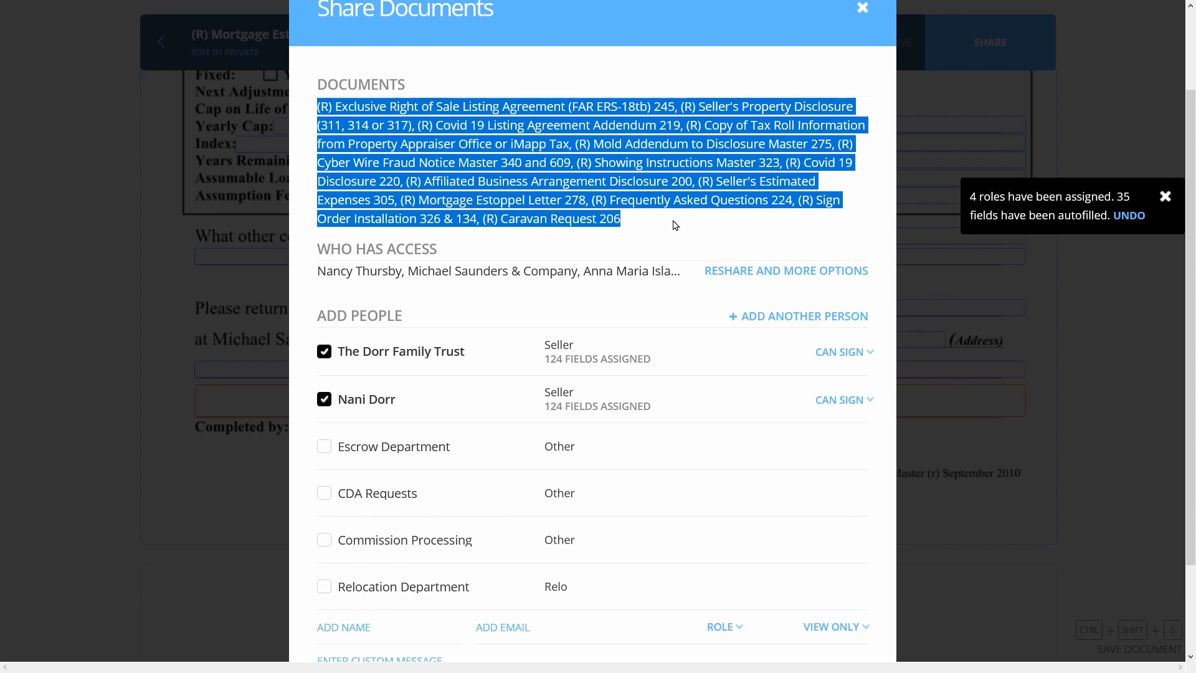
scroll(362, 265, "down", 2)
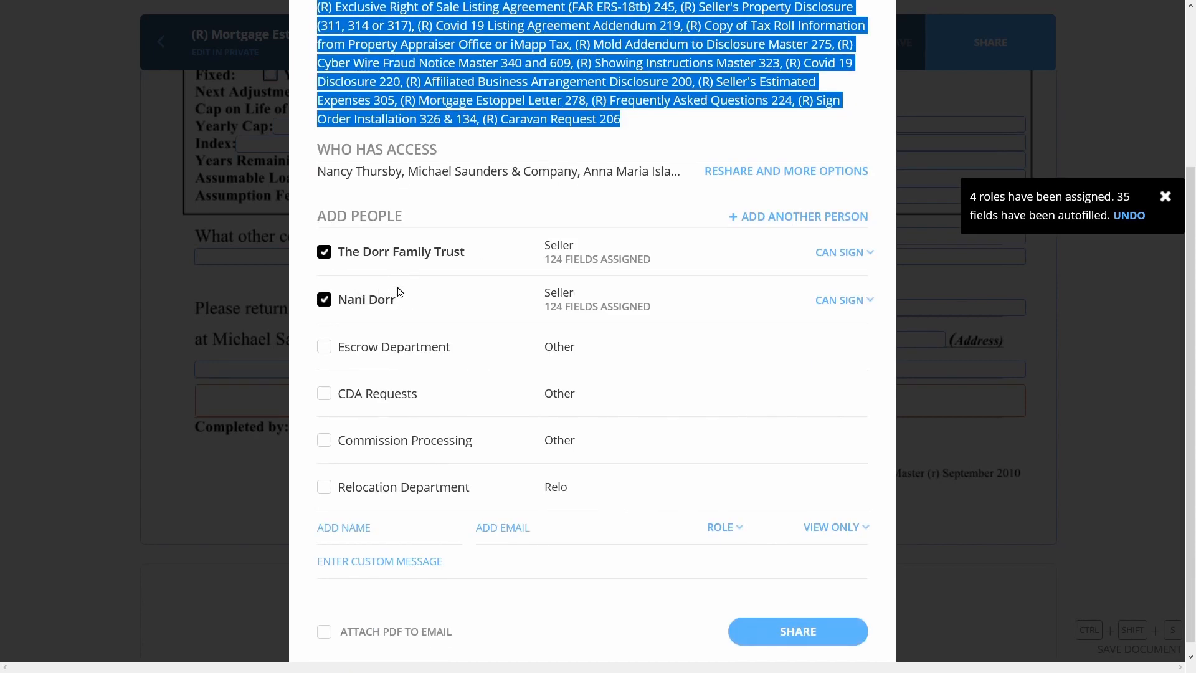
mouse_move(398, 300)
left_click(839, 253)
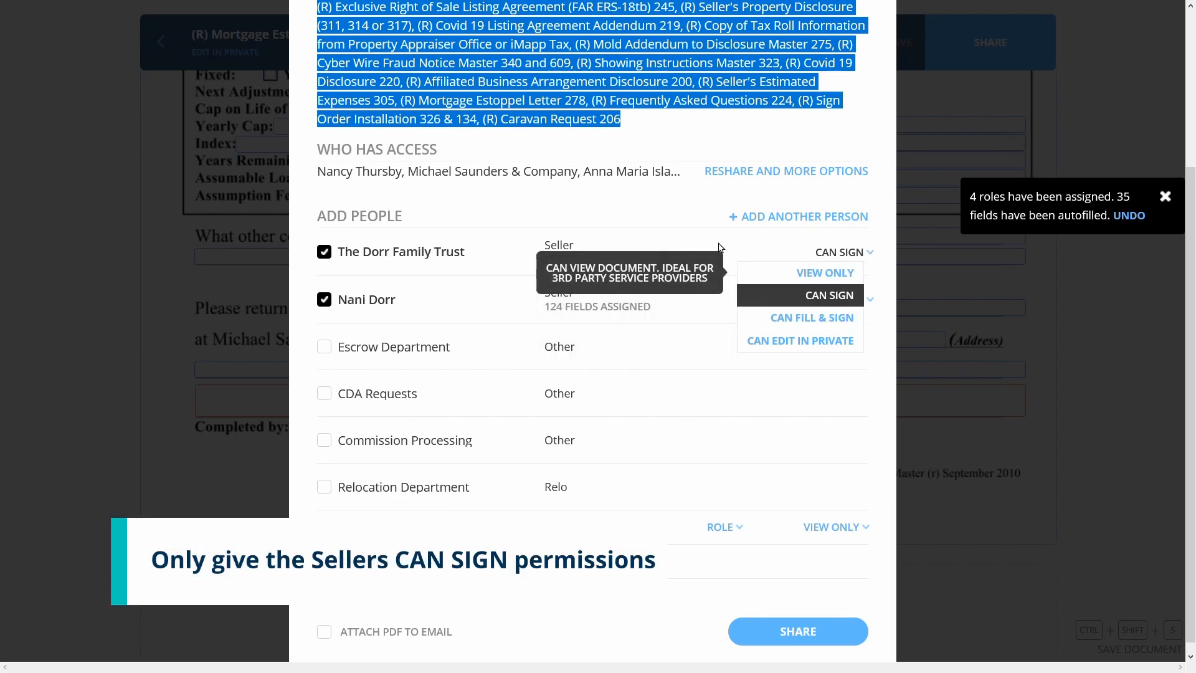
left_click(761, 245)
scroll(761, 245, "up", 2)
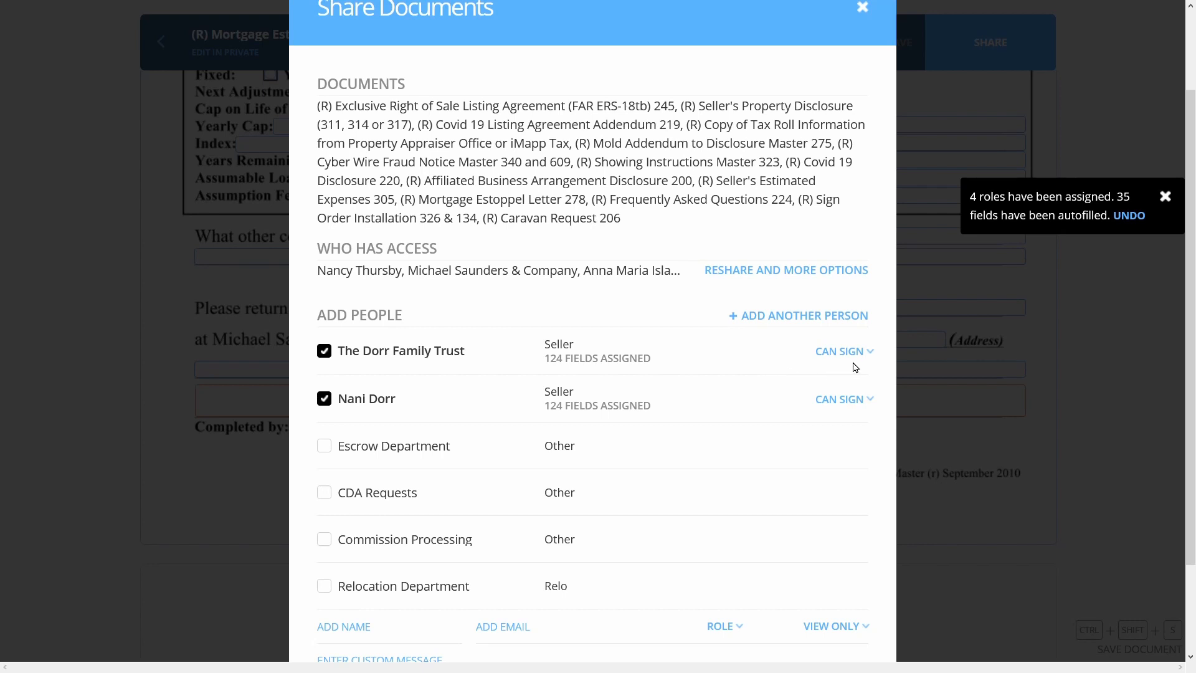
scroll(804, 631, "down", 2)
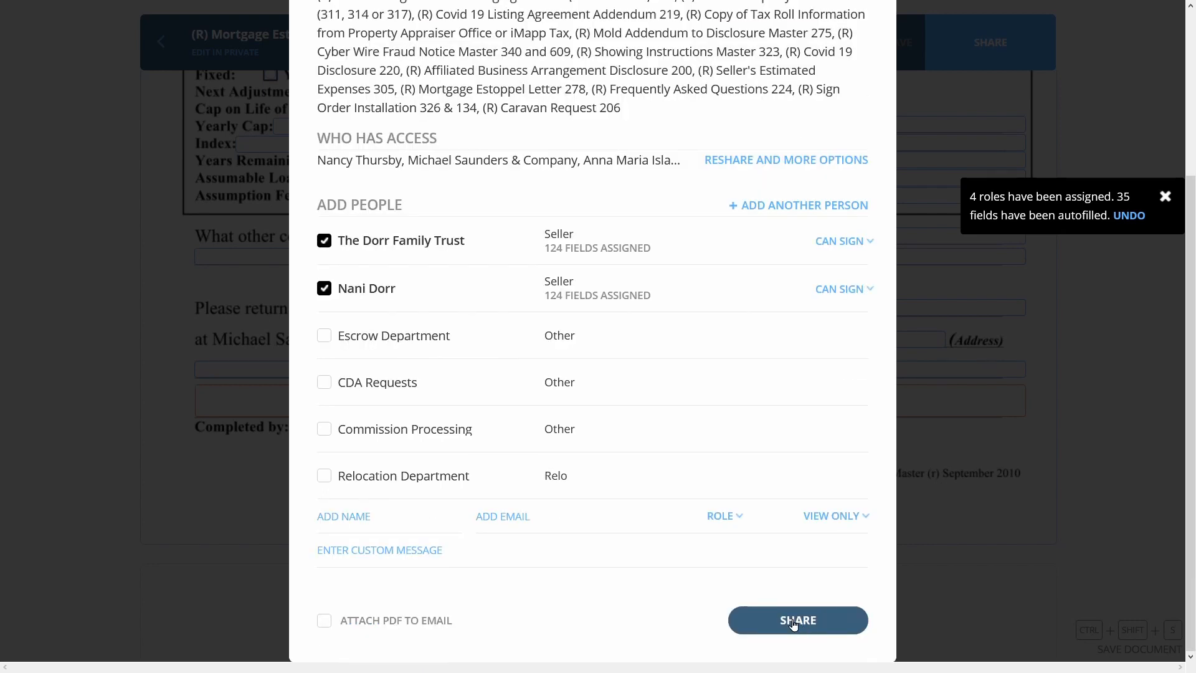
left_click(799, 620)
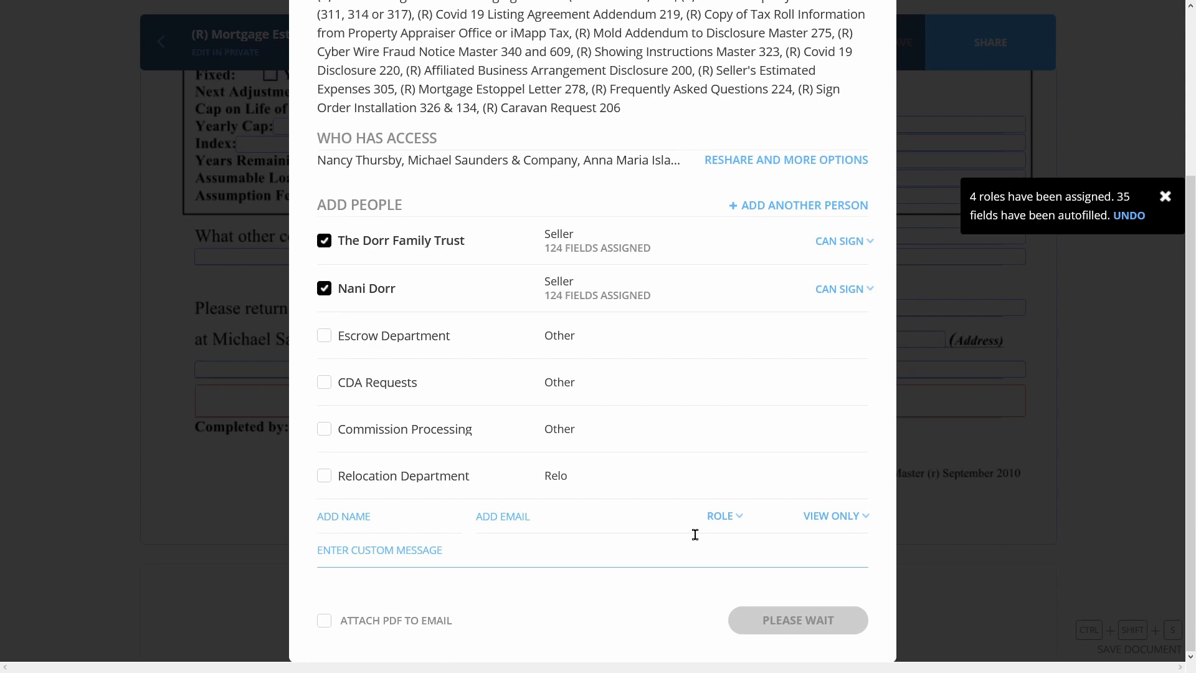
left_click(784, 623)
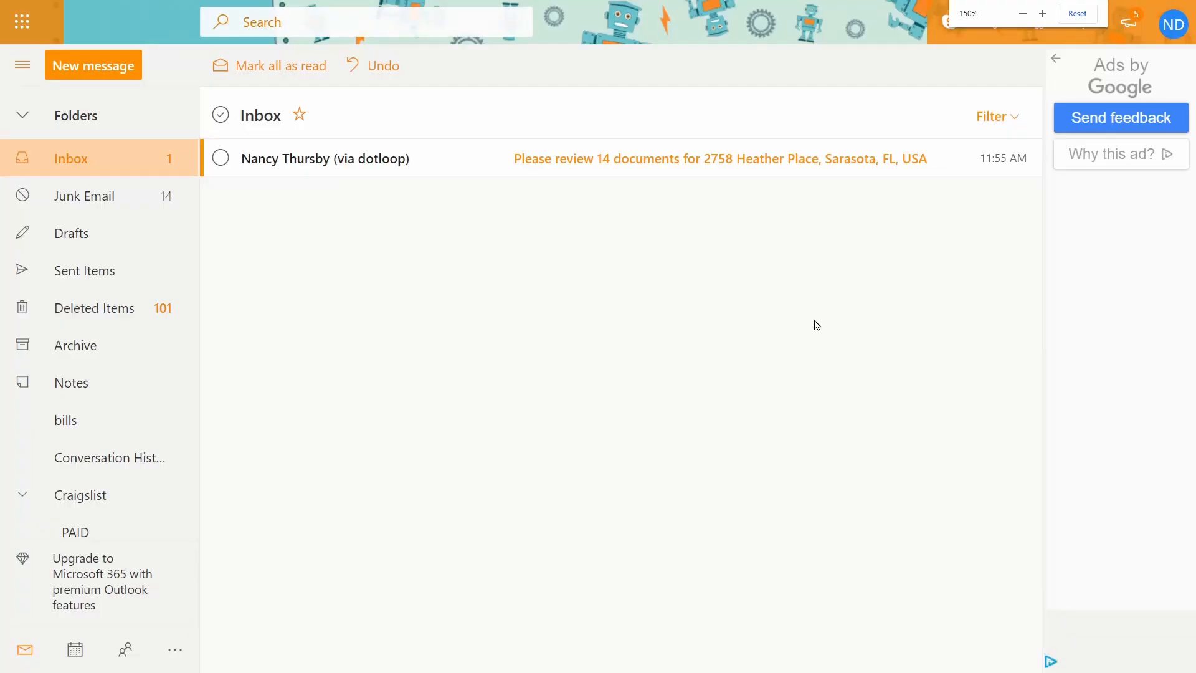
left_click(623, 174)
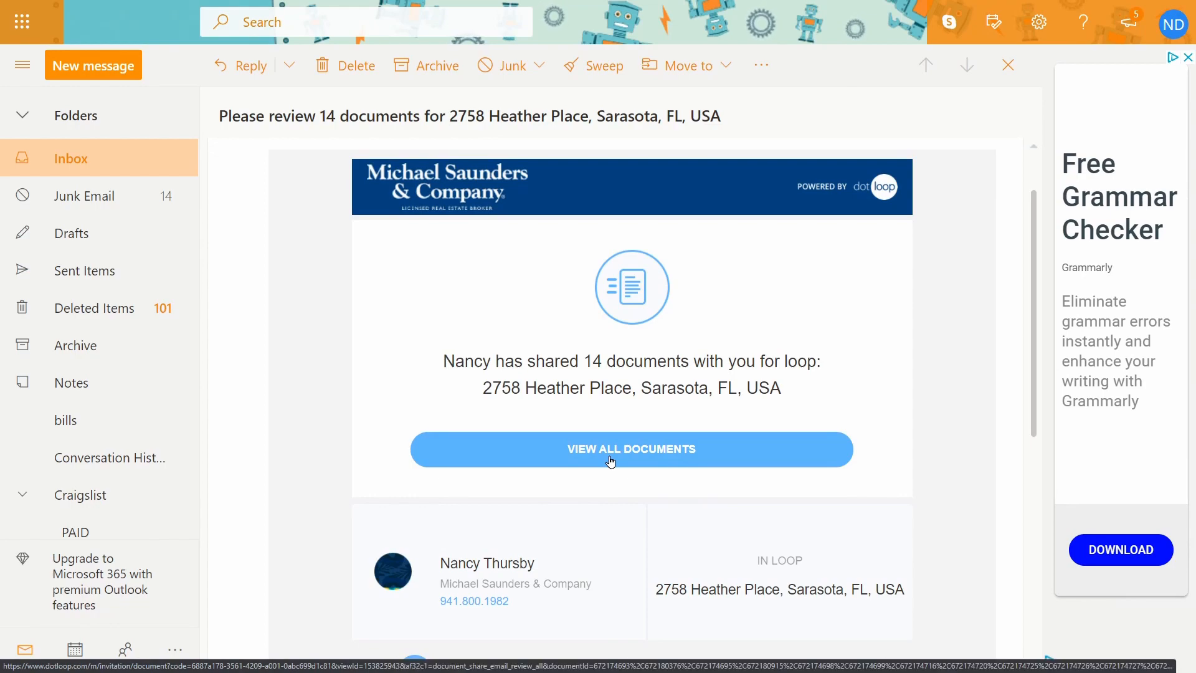
left_click(610, 461)
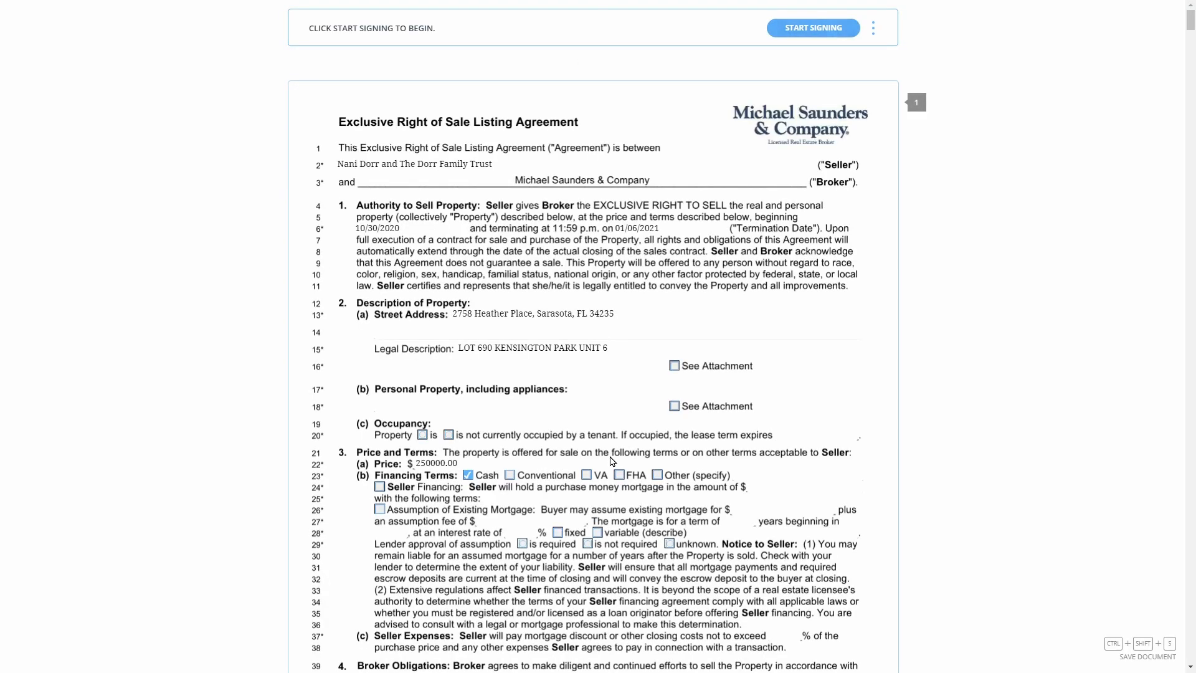
Start signing the listing agreement, trying then clearing a drawn signature, and adopt the typed signature
left_click(812, 35)
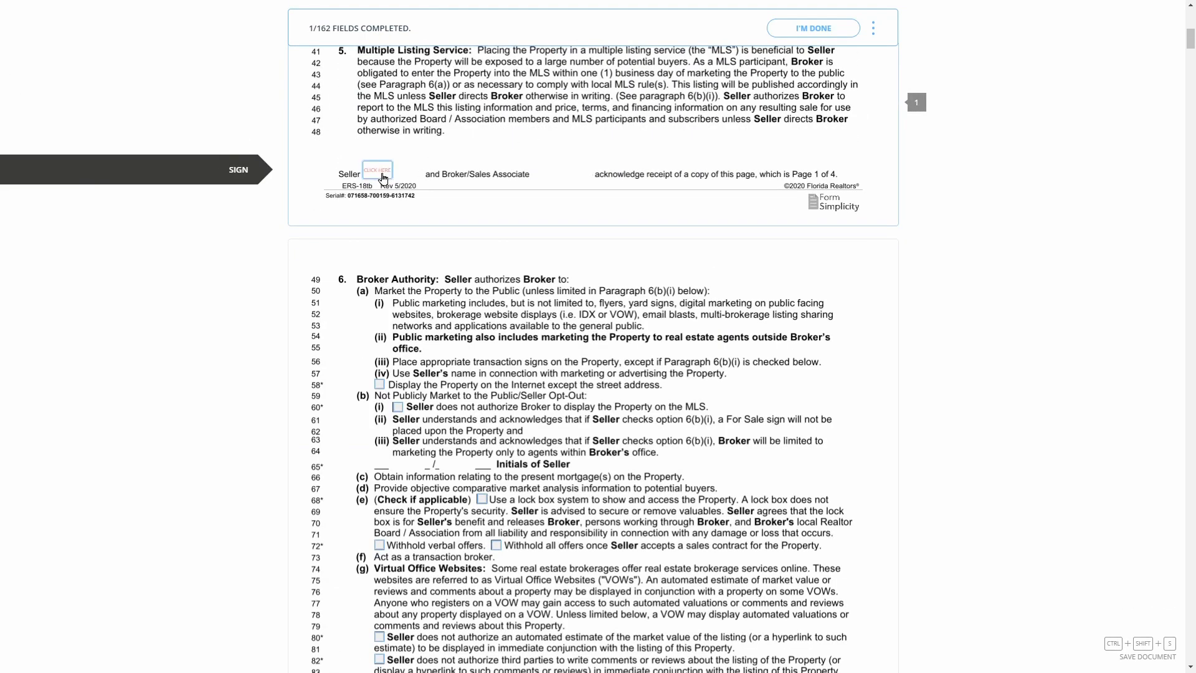
left_click(383, 176)
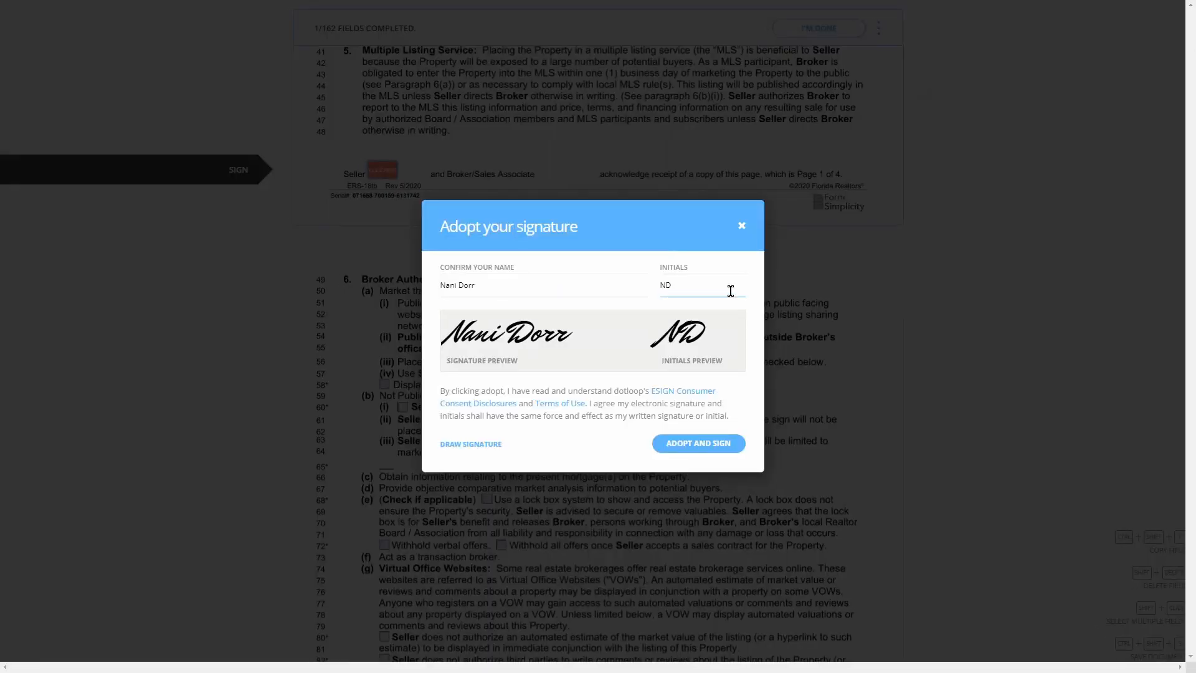
left_click(473, 446)
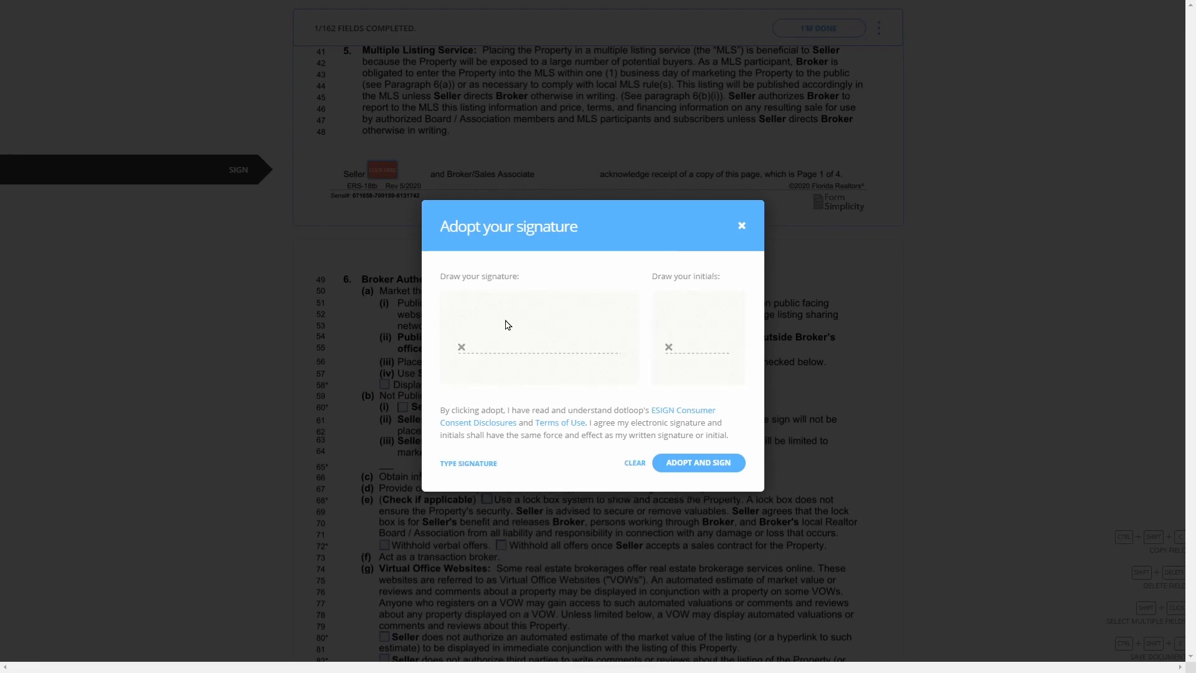
mouse_move(491, 317)
left_mouse_down()
mouse_move(502, 337)
mouse_move(546, 325)
mouse_move(609, 340)
left_mouse_up()
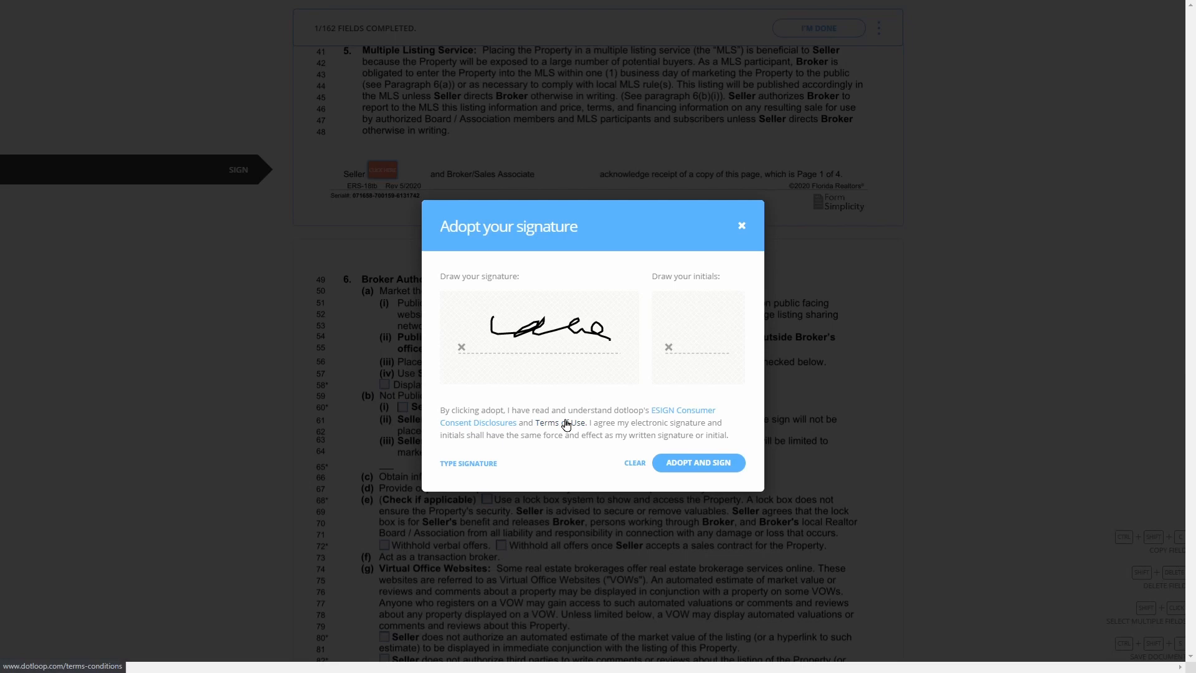
left_click(634, 463)
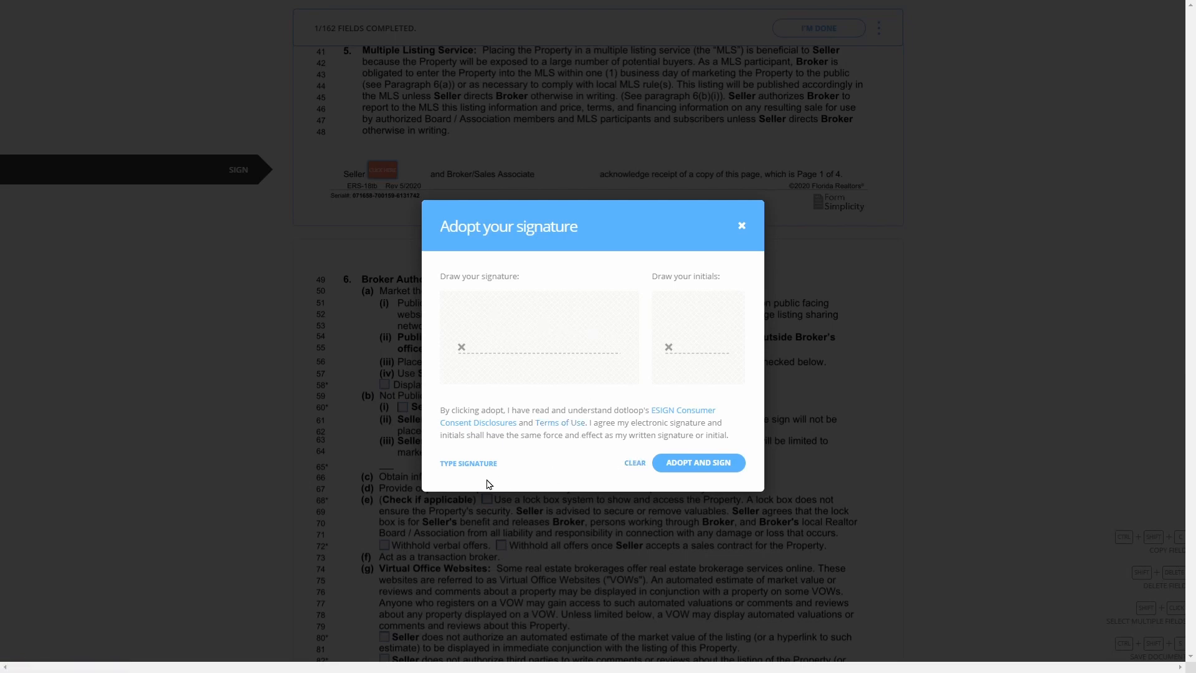
left_click(480, 467)
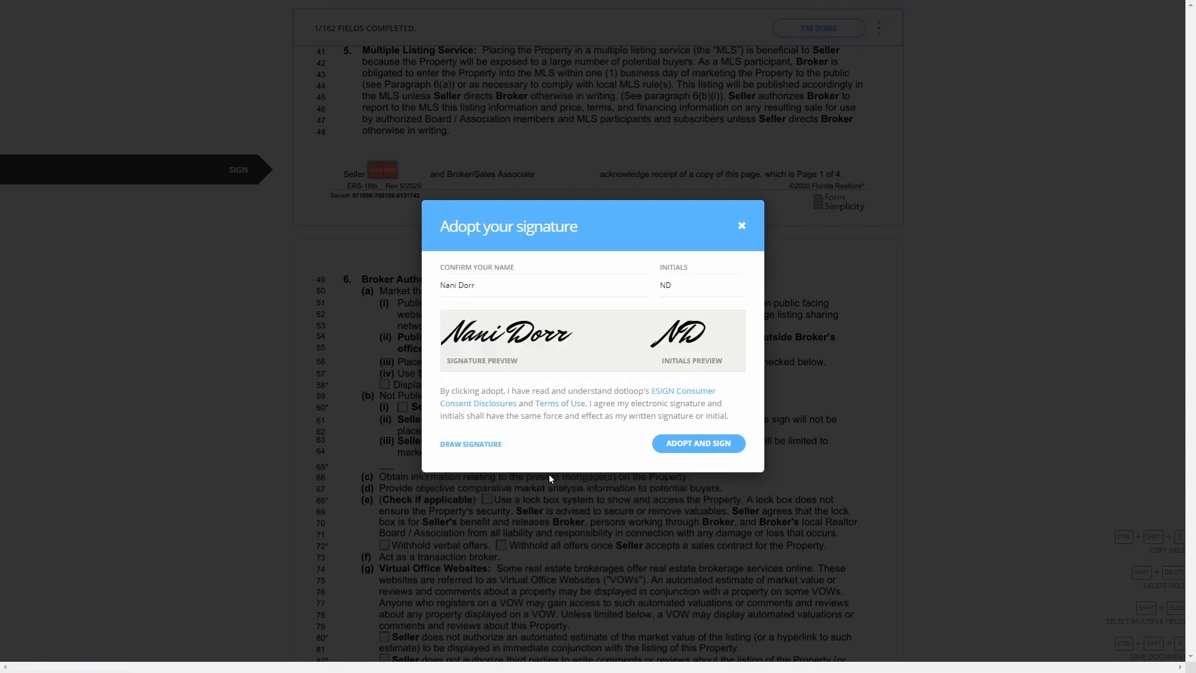
left_click(697, 448)
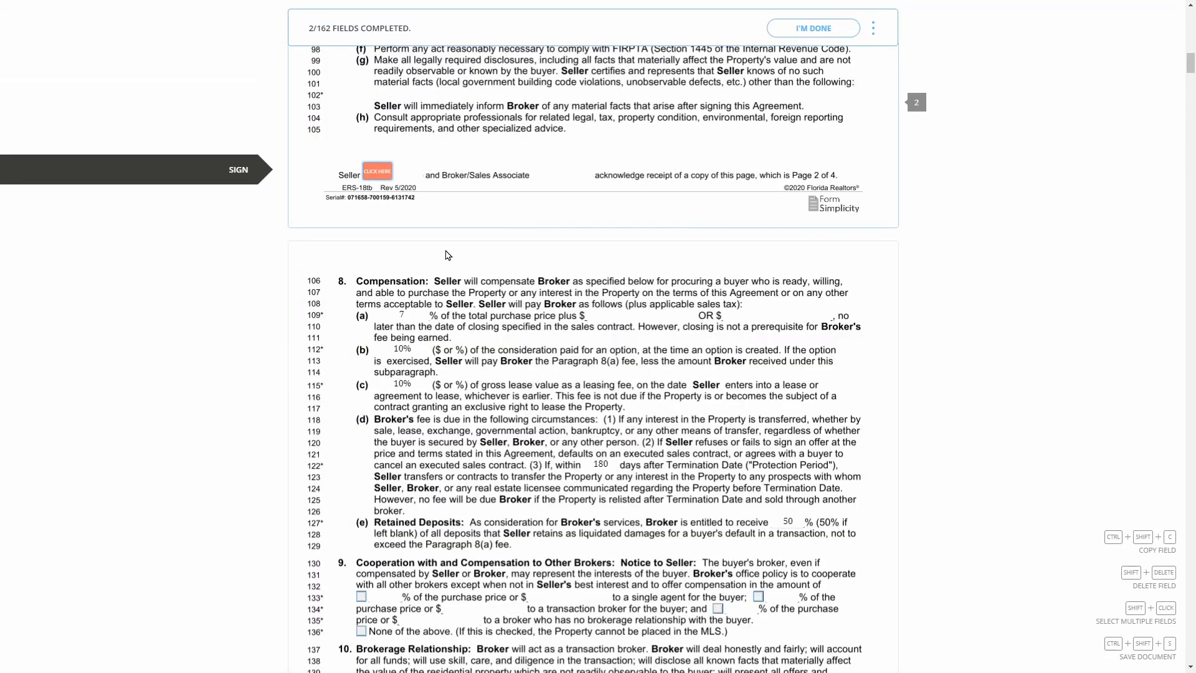
Sign and initial the seller fields on listing agreement pages 2–4 and the addendum
left_click(378, 173)
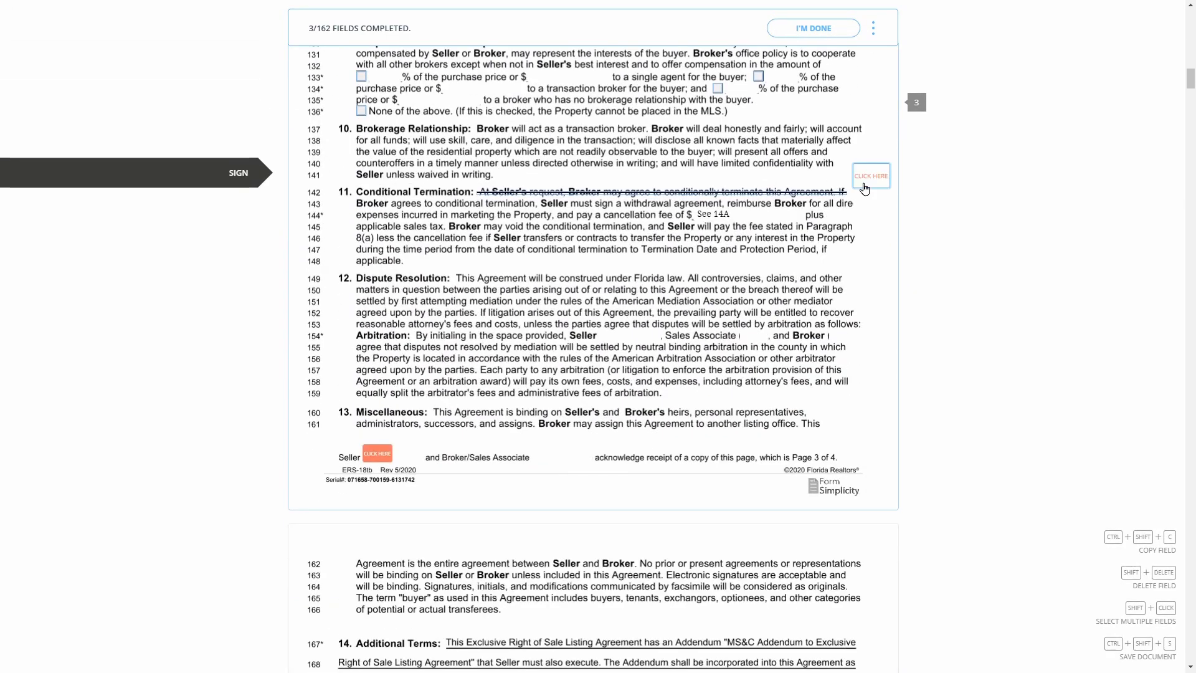
left_click(866, 188)
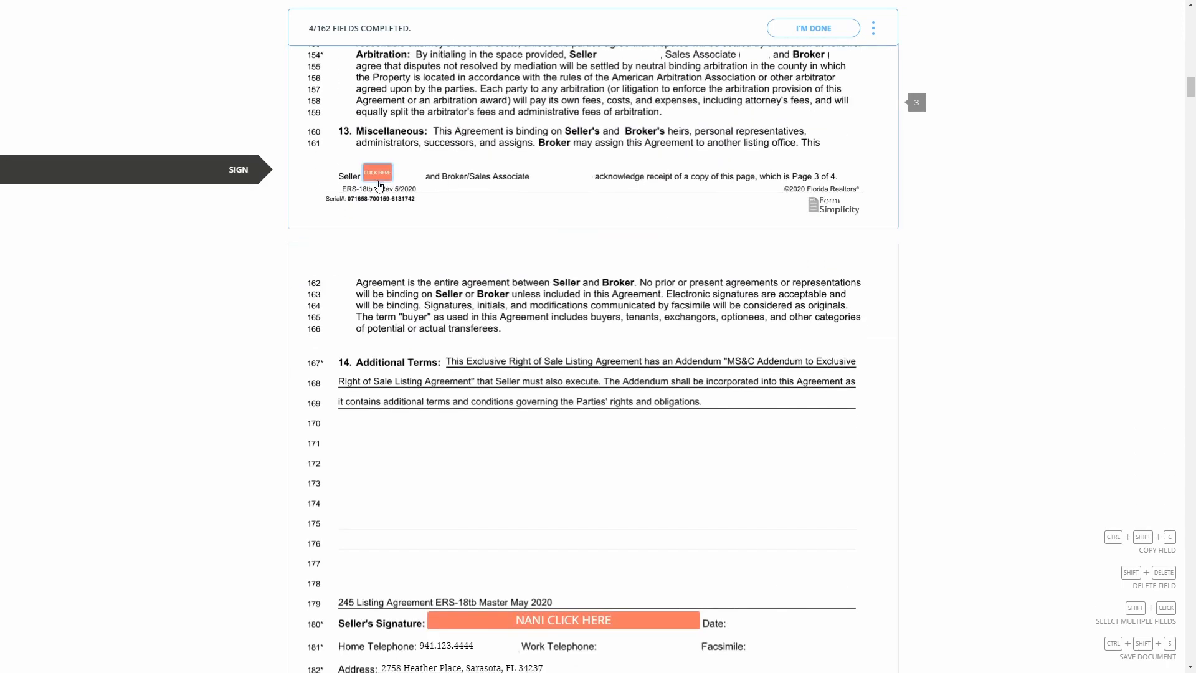
left_click(383, 181)
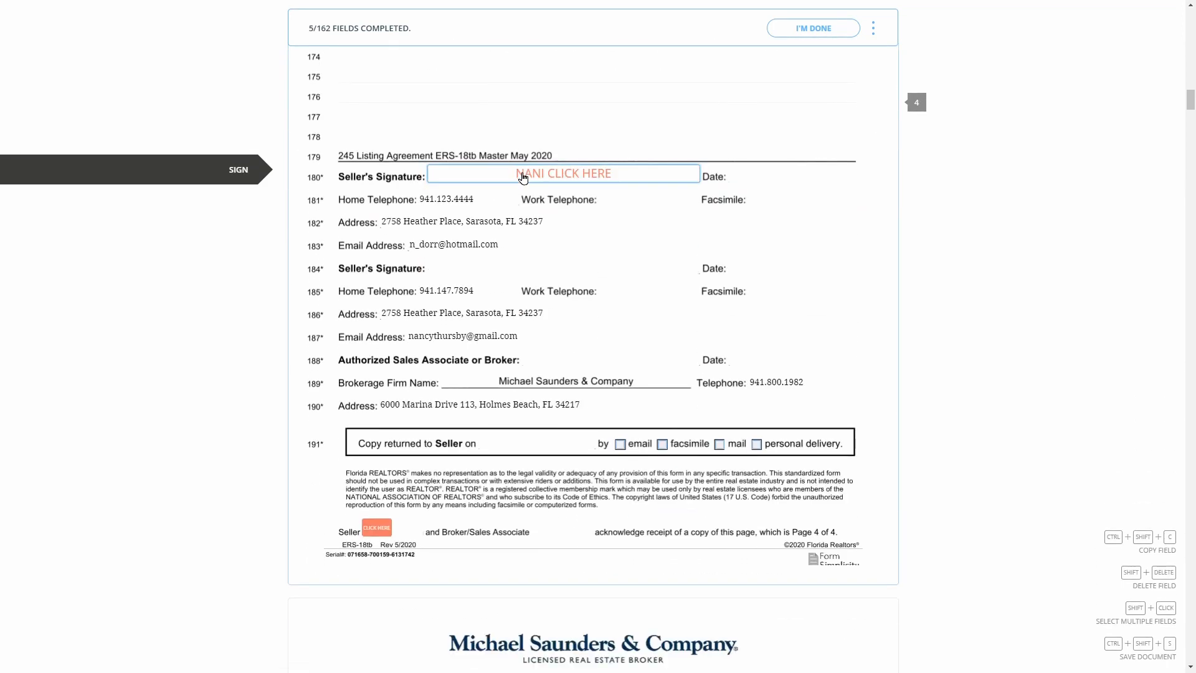
left_click(523, 178)
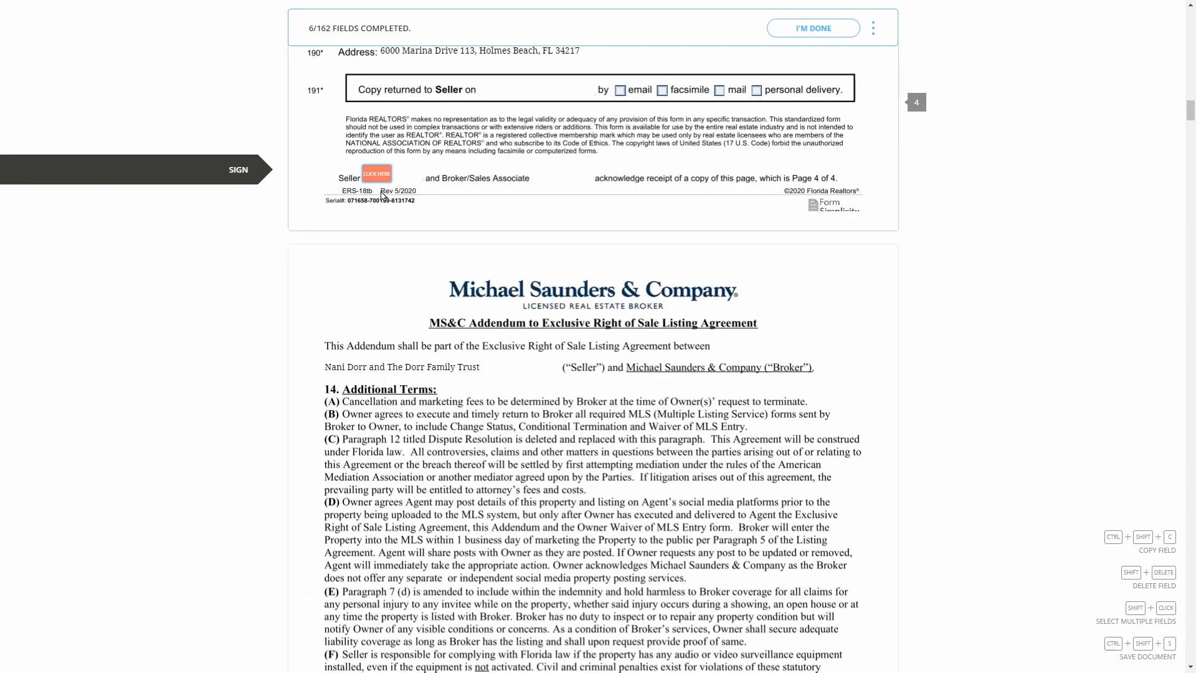
left_click(378, 180)
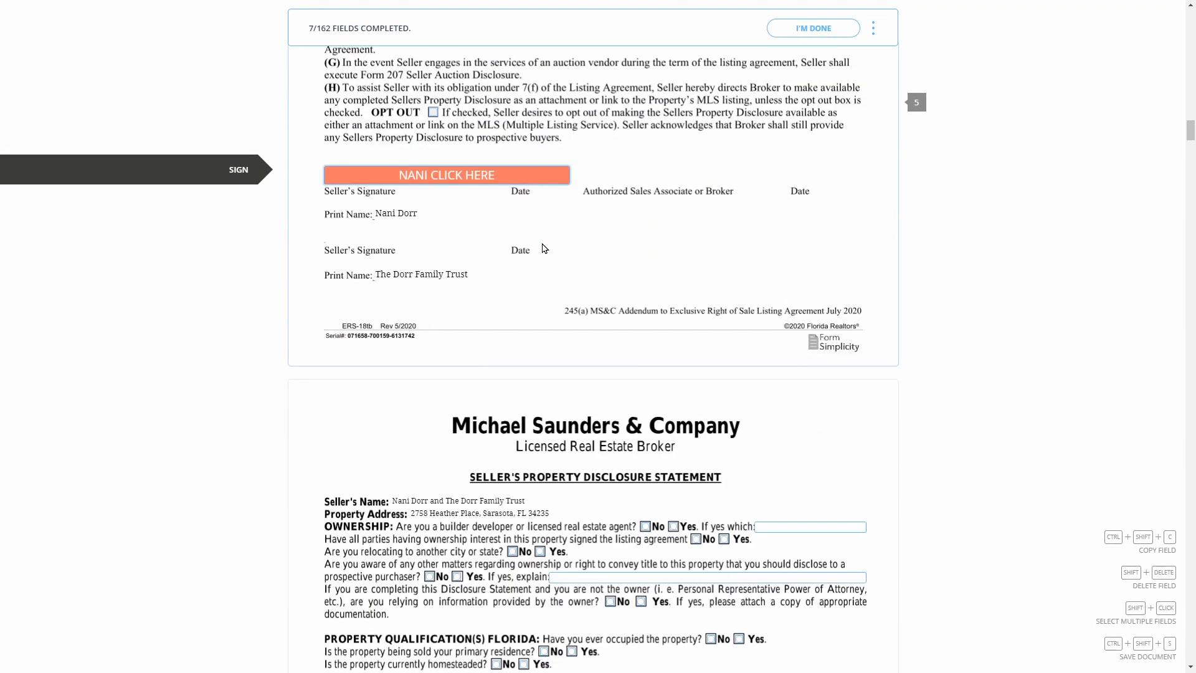
left_click(466, 185)
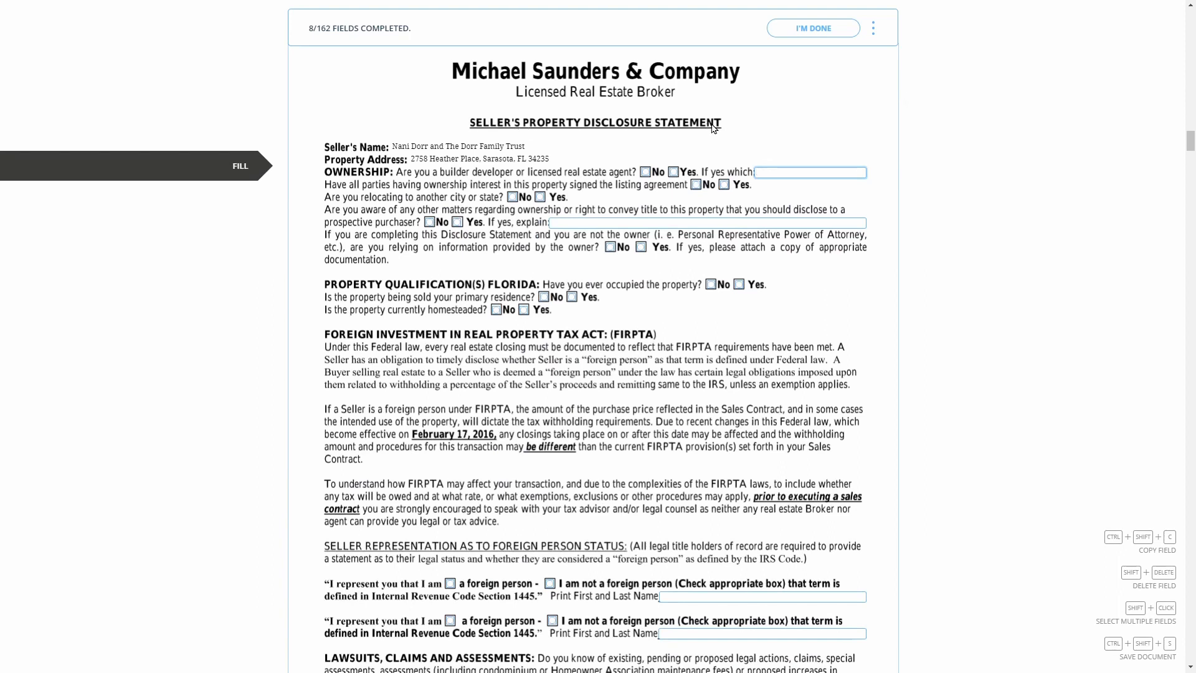
Answer No to the disclosure's builder, signed, relocation, ownership, reliance, occupancy and primary-residence questions
left_click(645, 176)
left_click(695, 185)
left_click(512, 197)
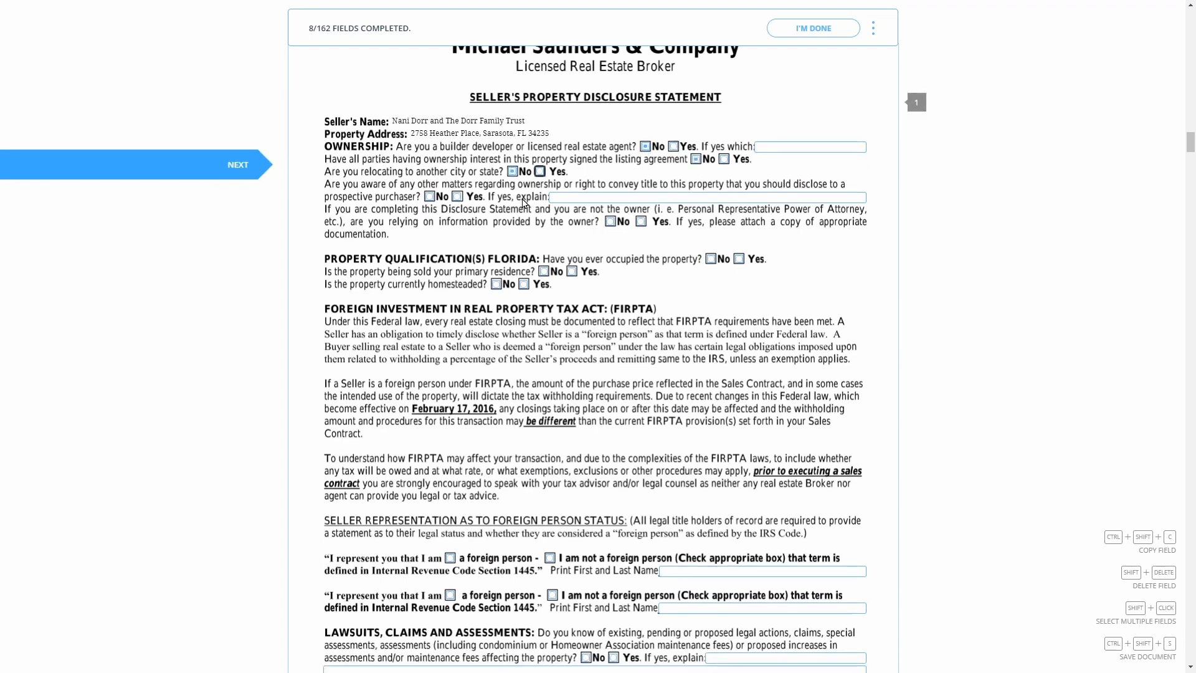
left_click(430, 196)
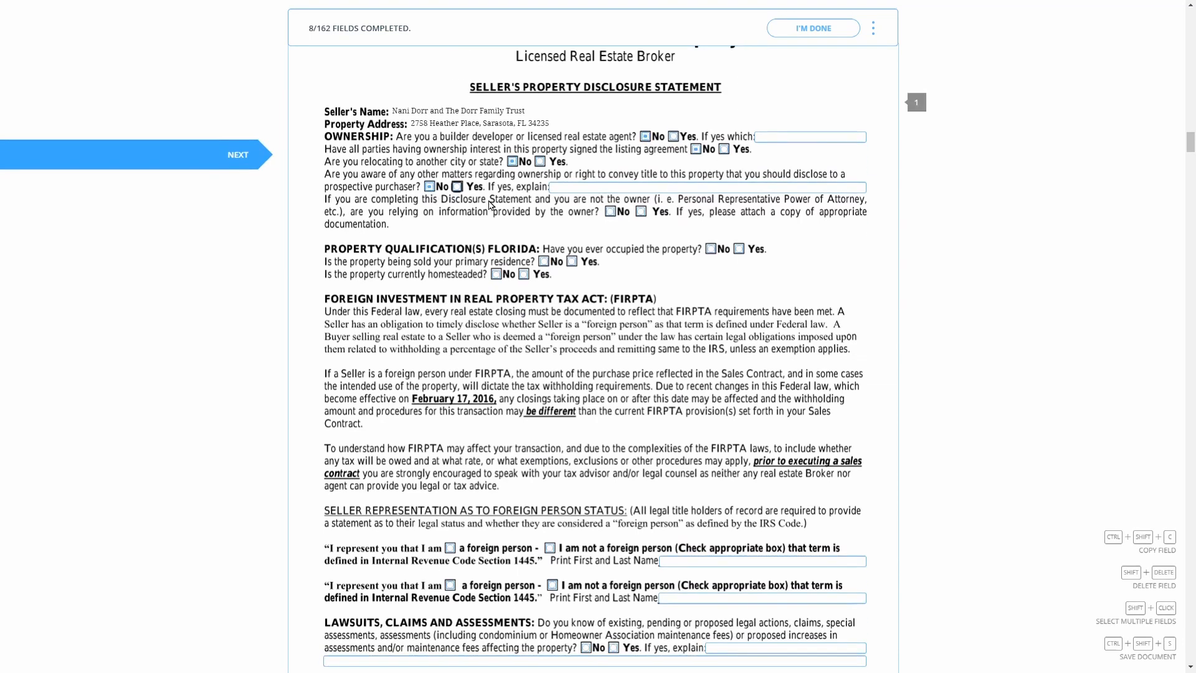
left_click(609, 195)
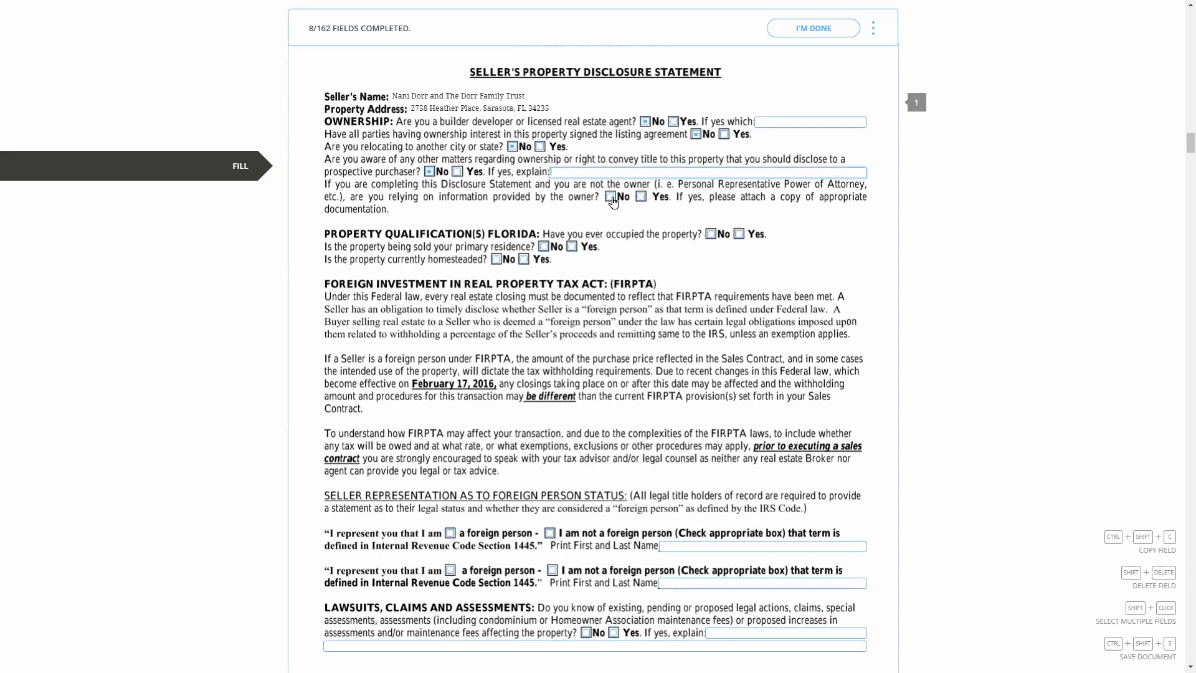
left_click(710, 212)
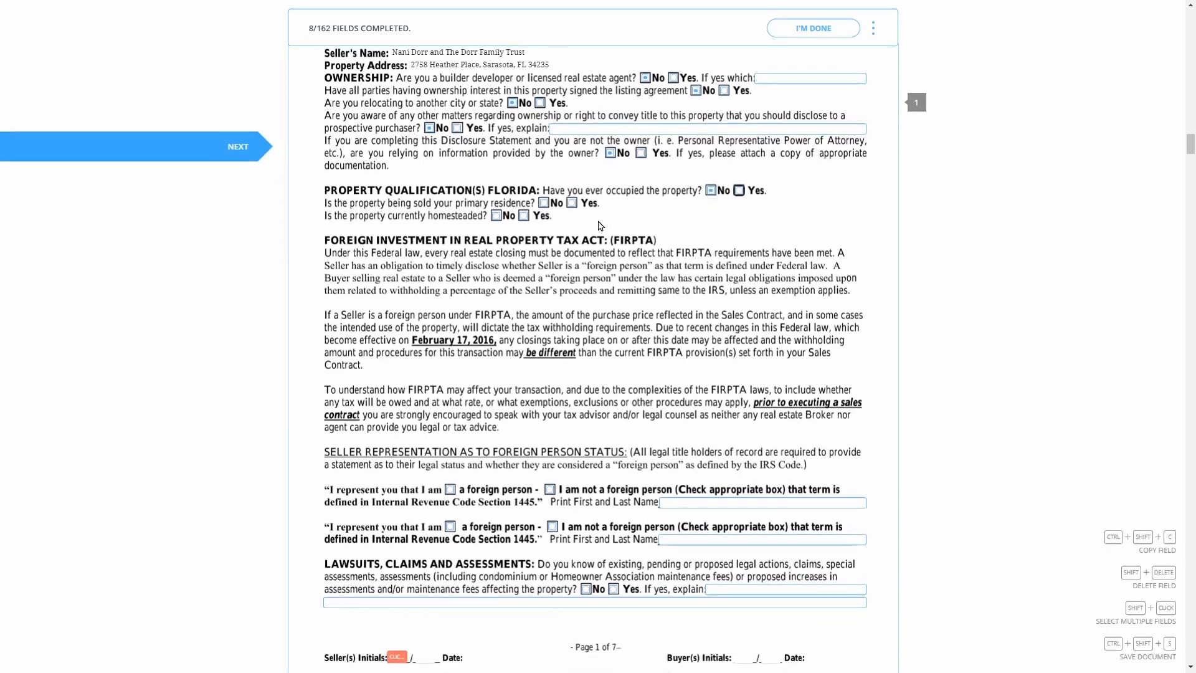
left_click(544, 184)
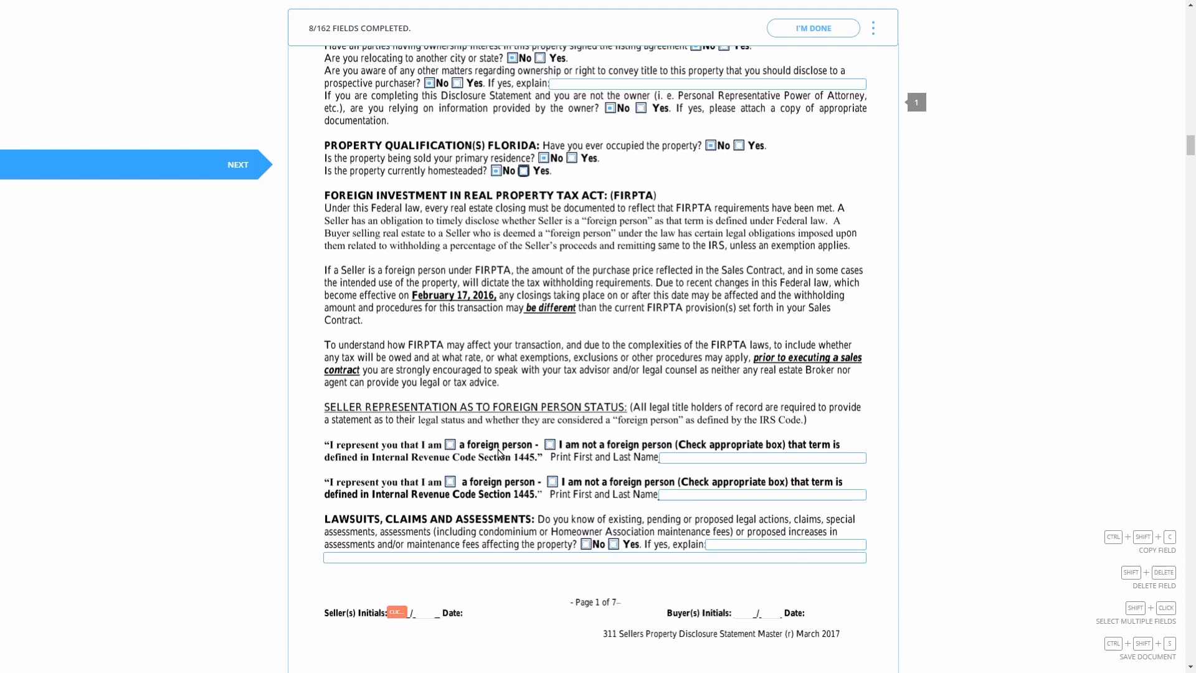
Mark both sellers as not foreign, type both sellers' printed names, and initial page 1
left_click(549, 445)
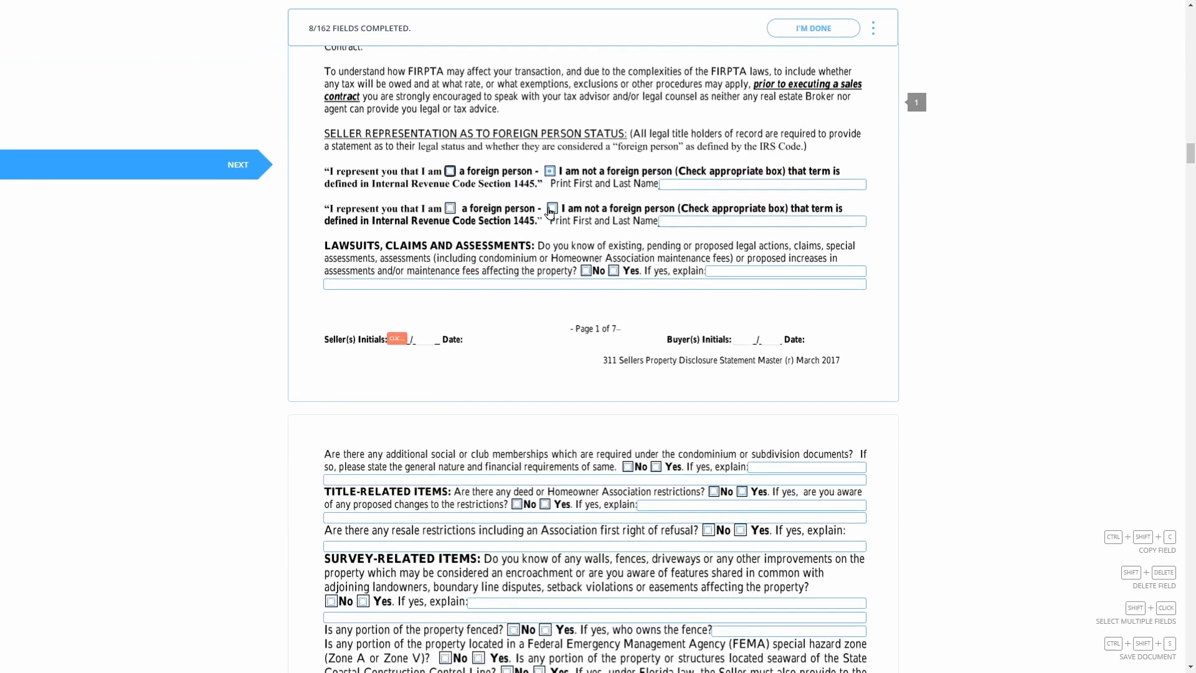
left_click(551, 210)
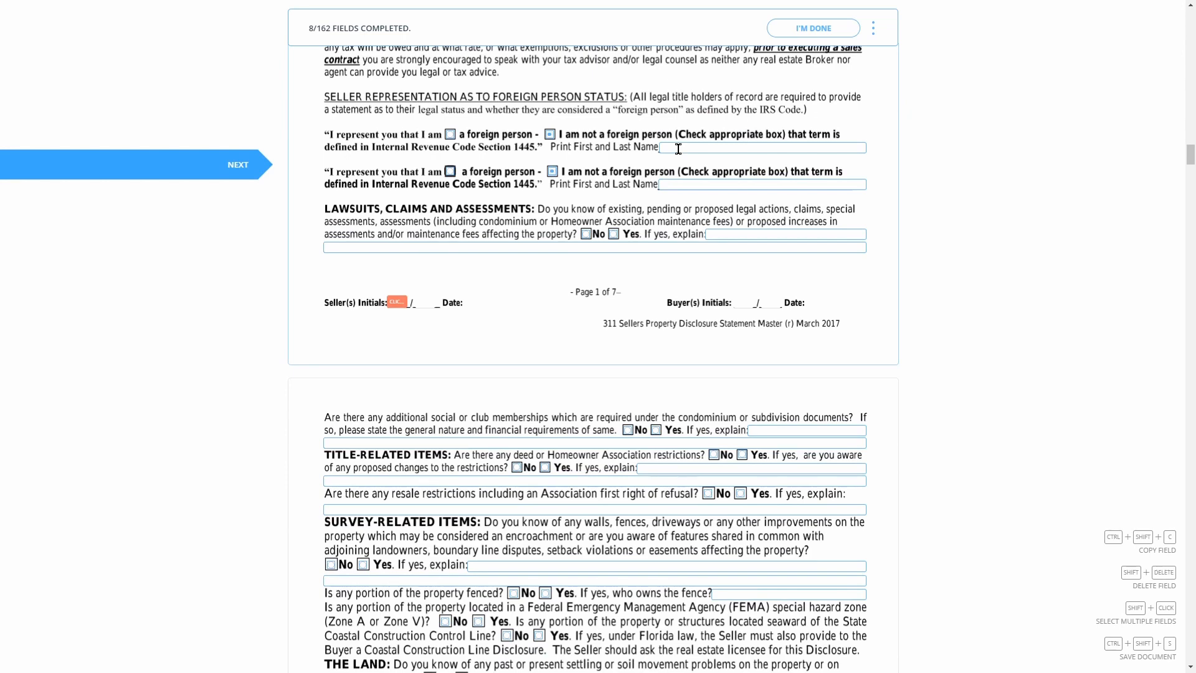
left_click(678, 149)
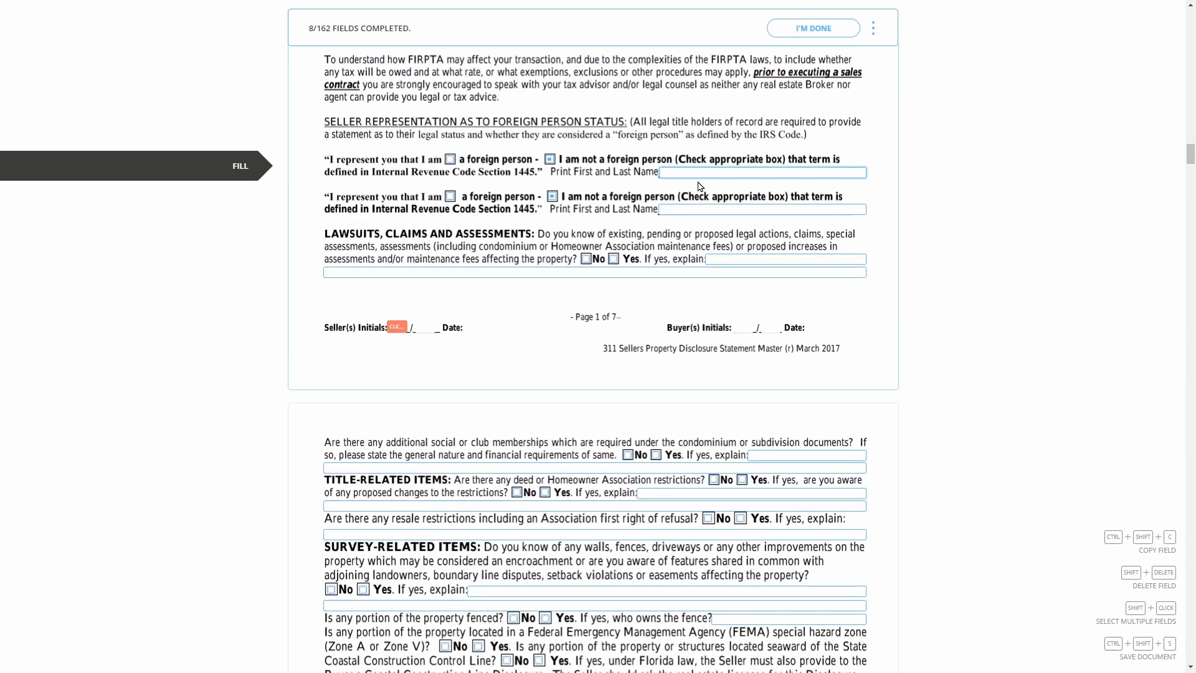
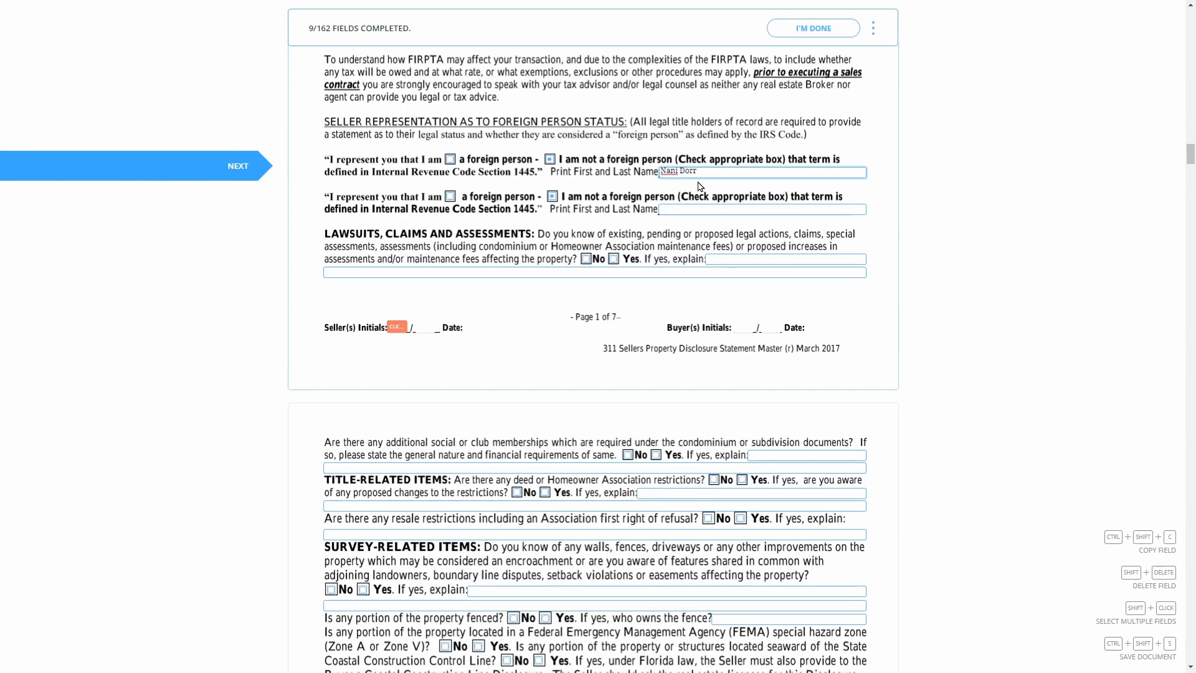
left_click(702, 209)
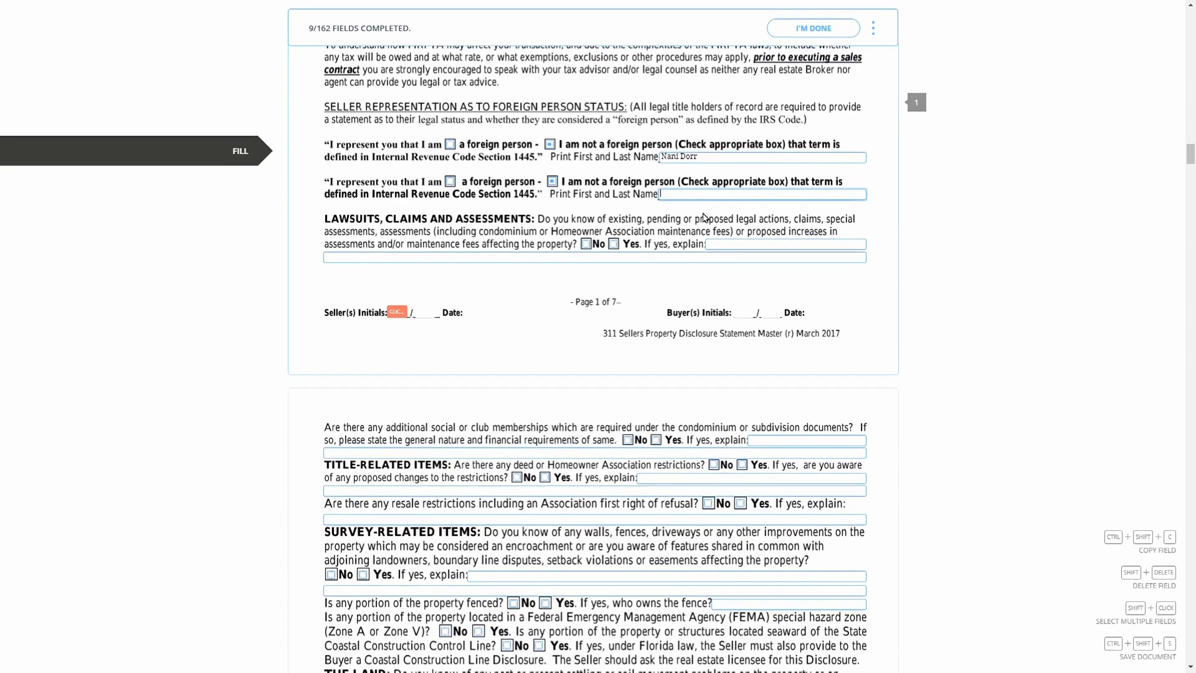
type("The")
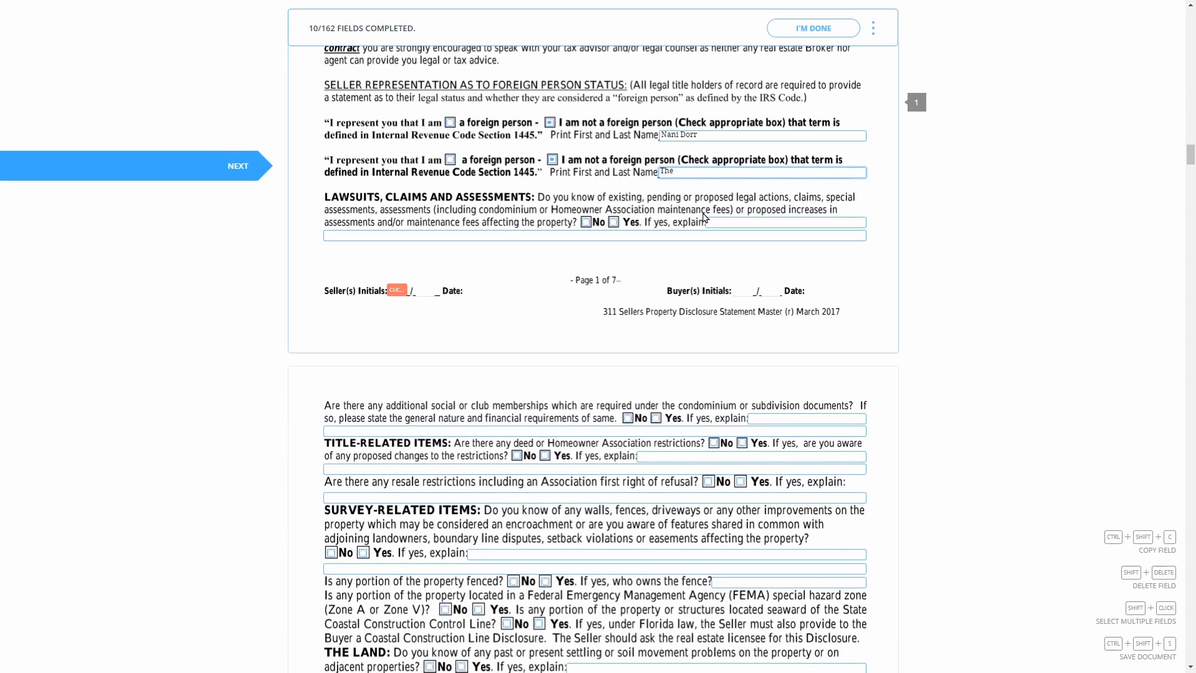
type(" Dorr Family Trust")
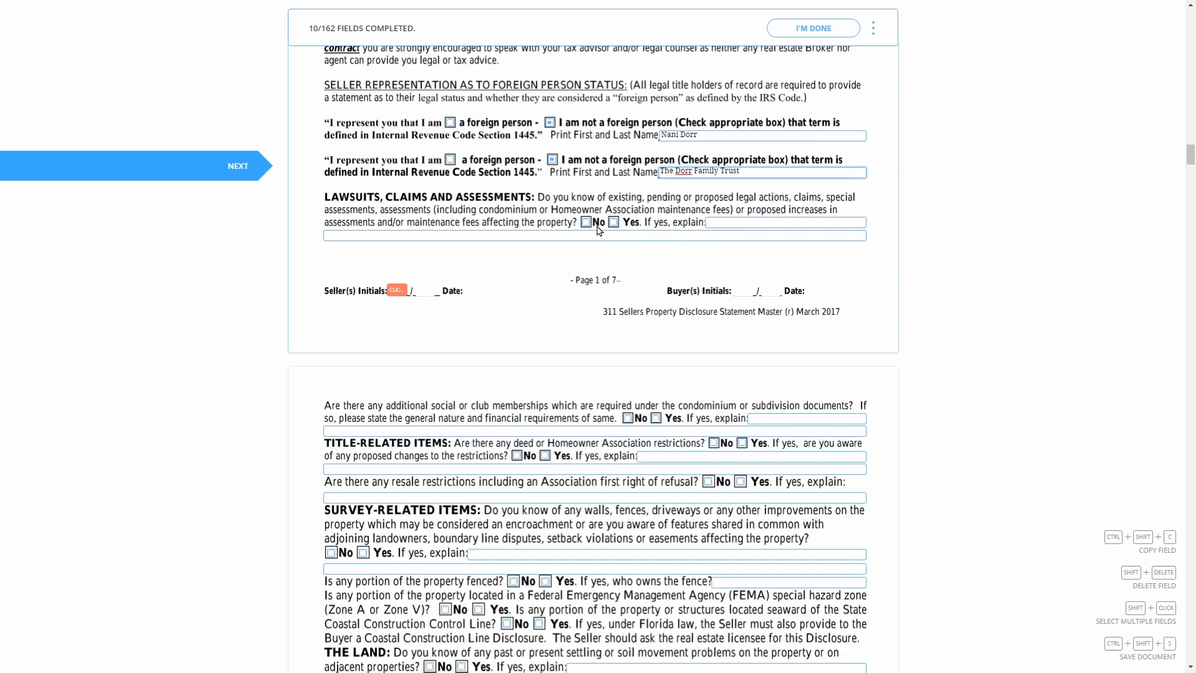
scroll(510, 229, "down", 1)
left_click(397, 239)
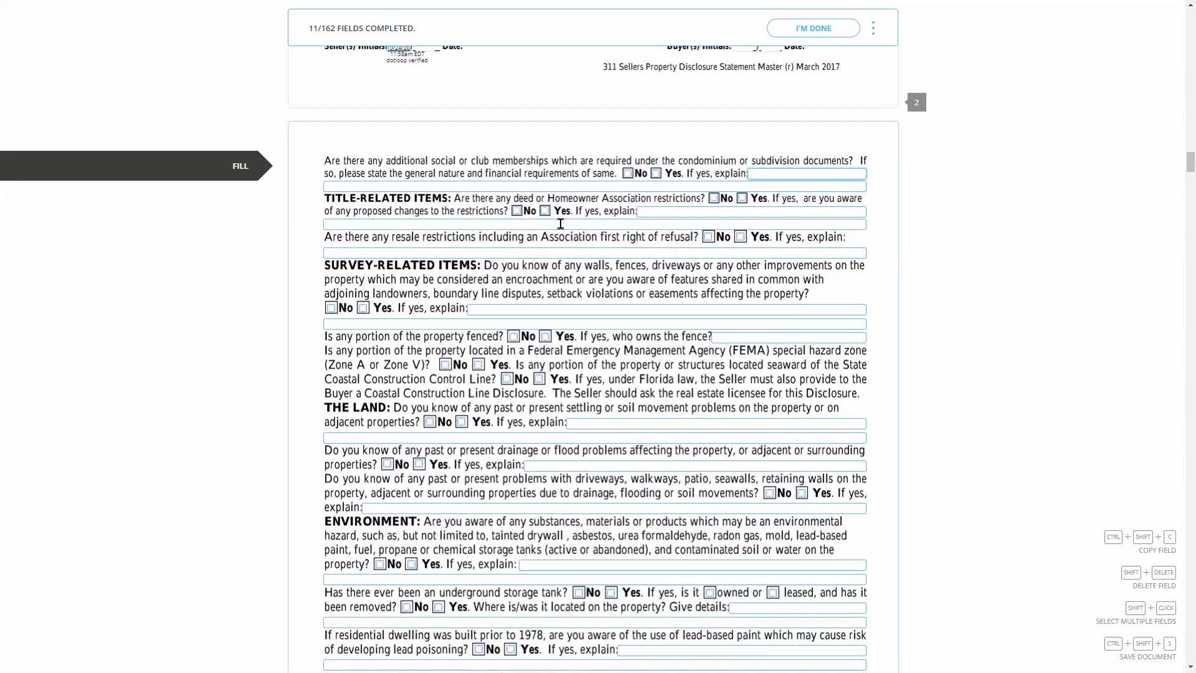
Answer No to the club membership, HOA, restriction-change, resale and survey questions
left_click(630, 185)
left_click(631, 161)
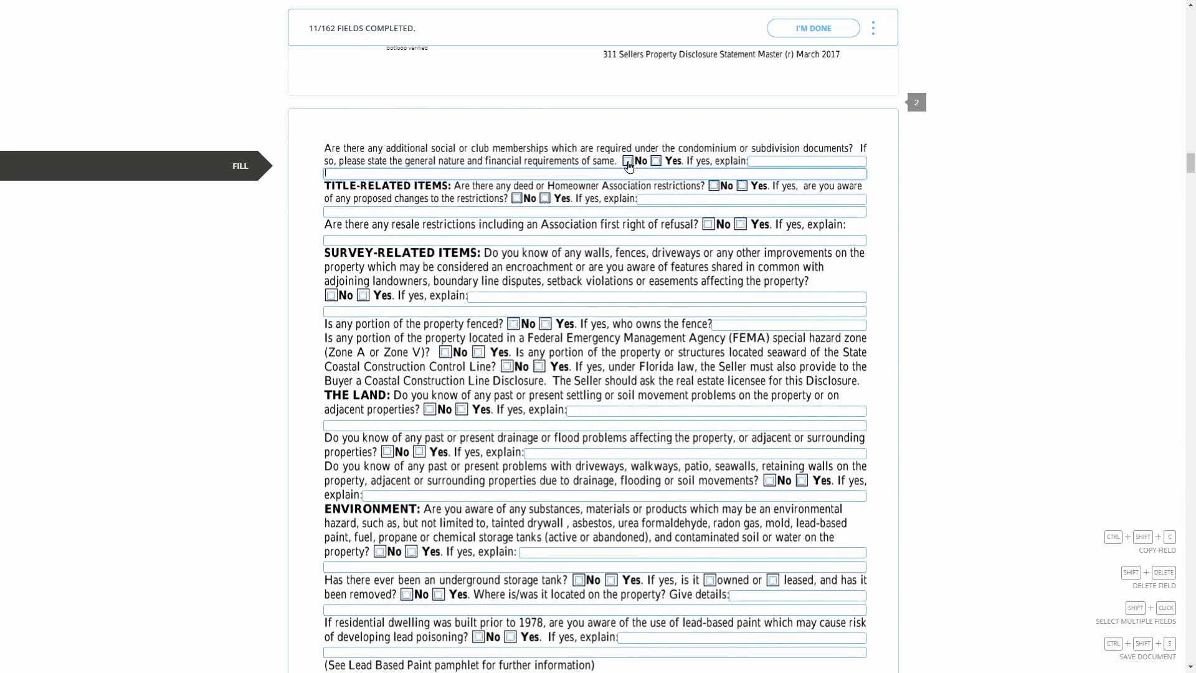
left_click(713, 198)
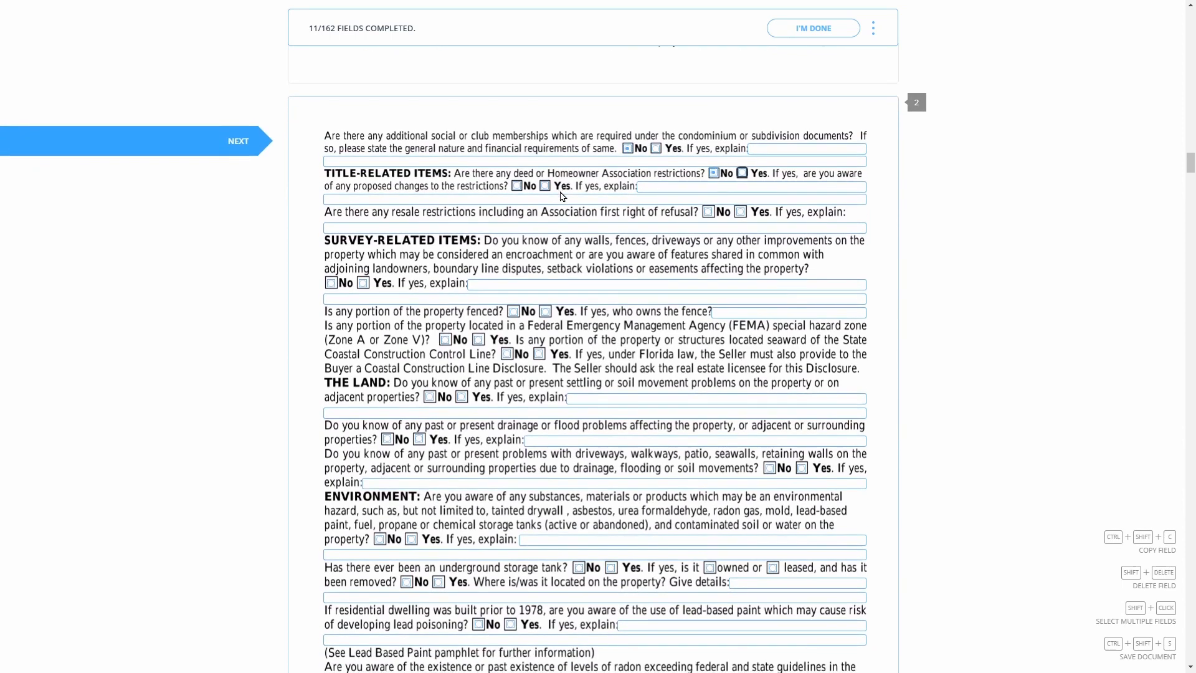
left_click(517, 186)
left_click(708, 200)
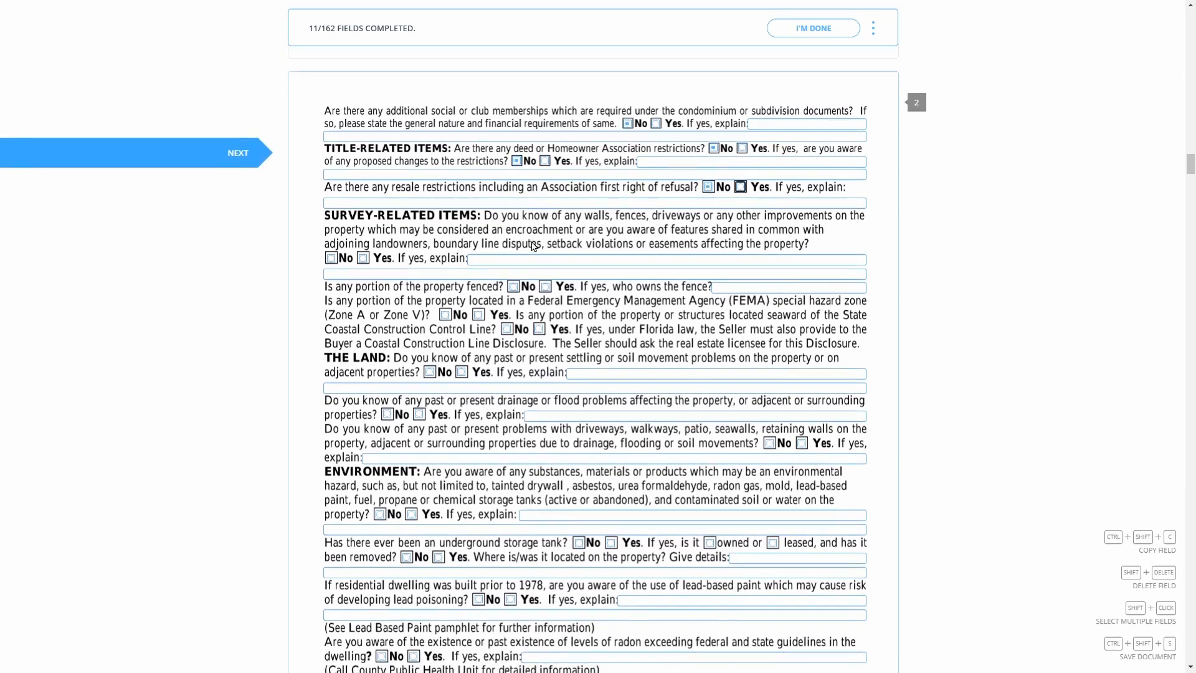
left_click(331, 245)
Answer No to fence, FEMA, coastal line, settling and drainage questions, discarding a trial explanation
left_click(513, 206)
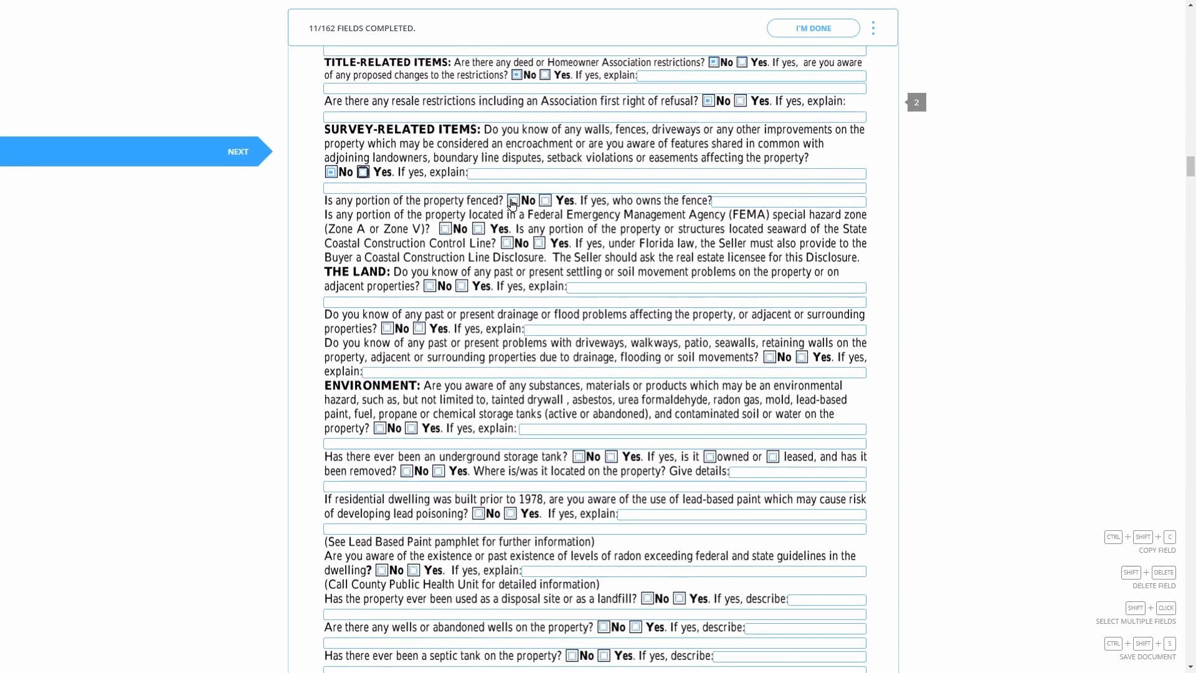
left_click(445, 200)
left_click(507, 191)
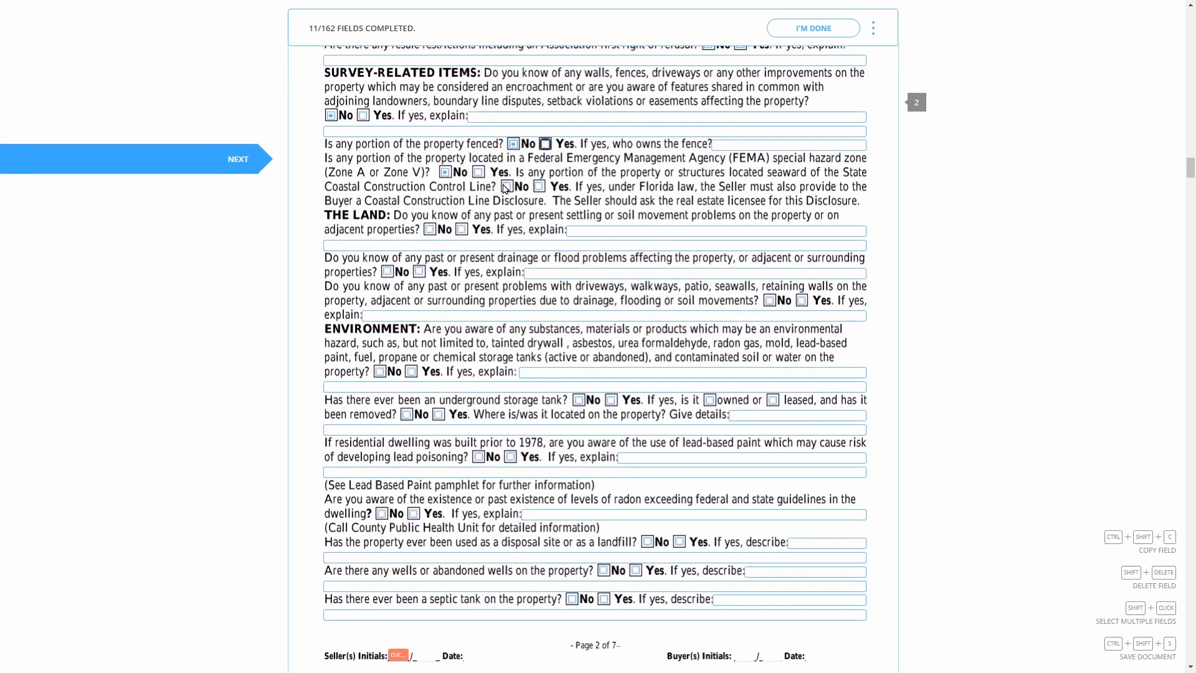
left_click(430, 220)
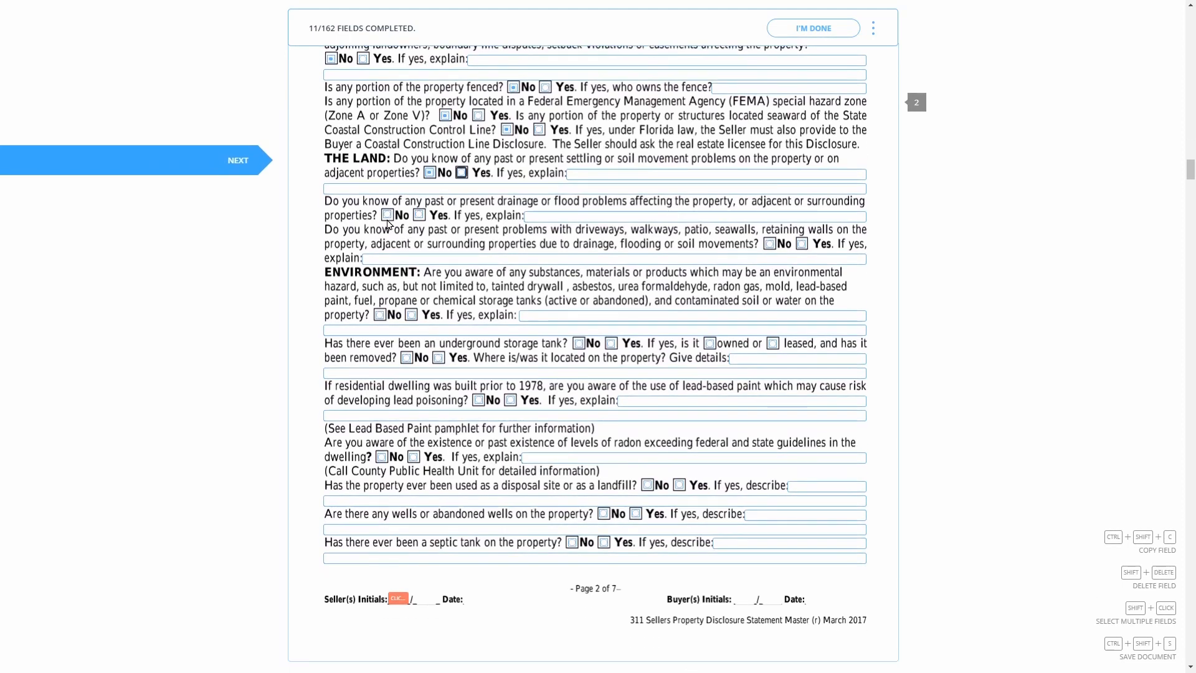
left_click(419, 218)
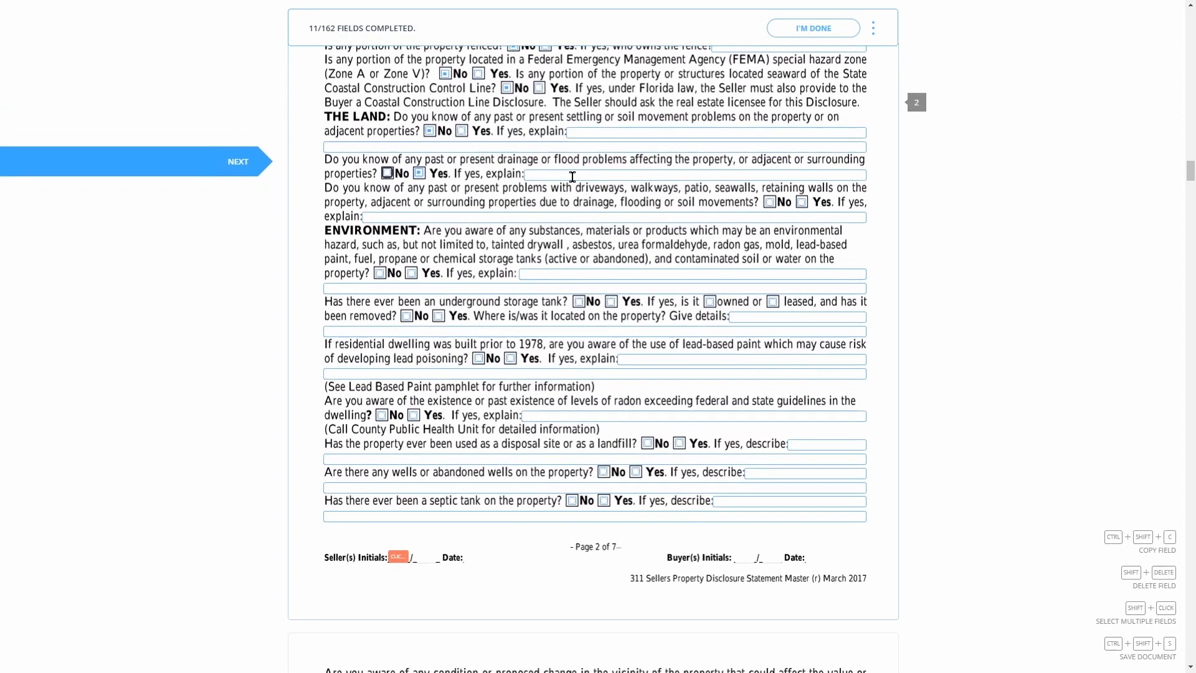
left_click(571, 177)
type("as")
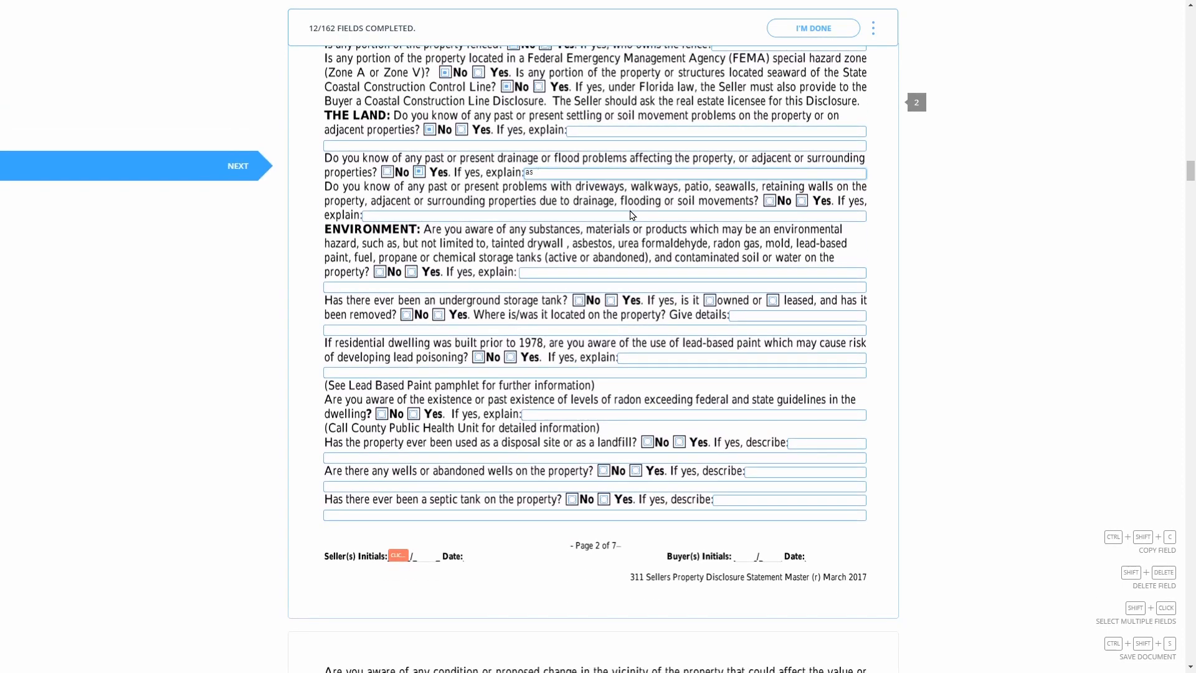
type("dfjhjkhaskldj")
key("BackSpace")
key("BackSpace")
key("BackSpace")
key("BackSpace")
key("BackSpace")
key("BackSpace")
key("BackSpace")
key("BackSpace")
key("BackSpace")
key("BackSpace")
key("BackSpace")
key("BackSpace")
key("BackSpace")
key("BackSpace")
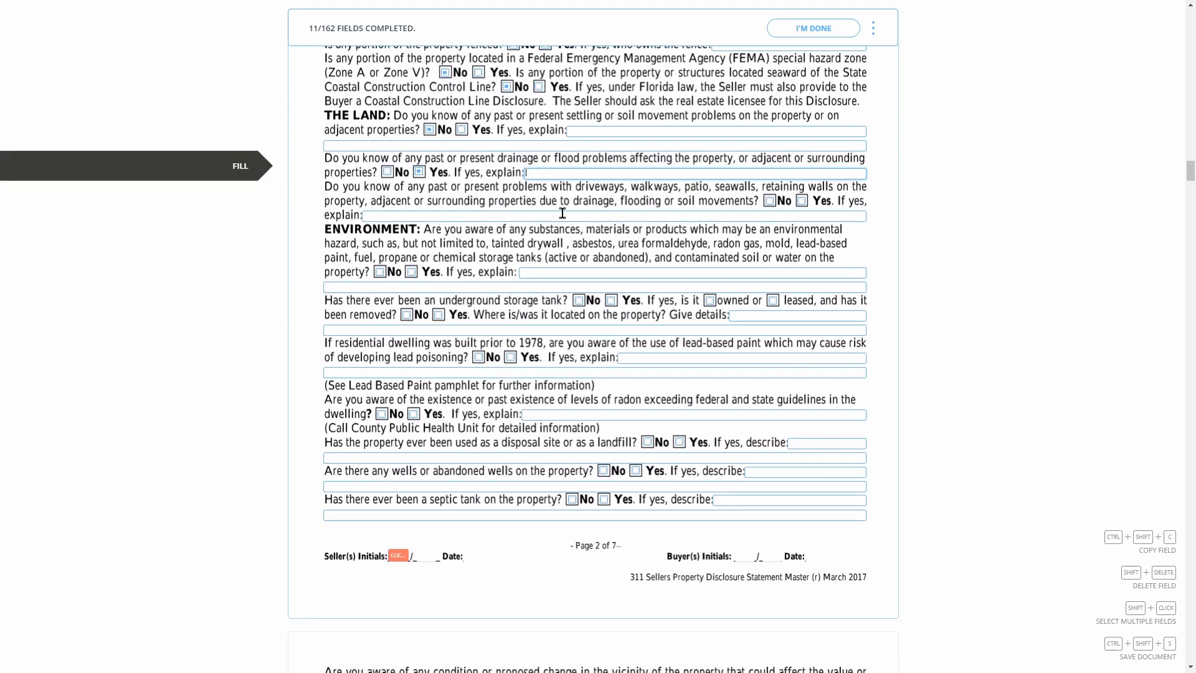
left_click(387, 172)
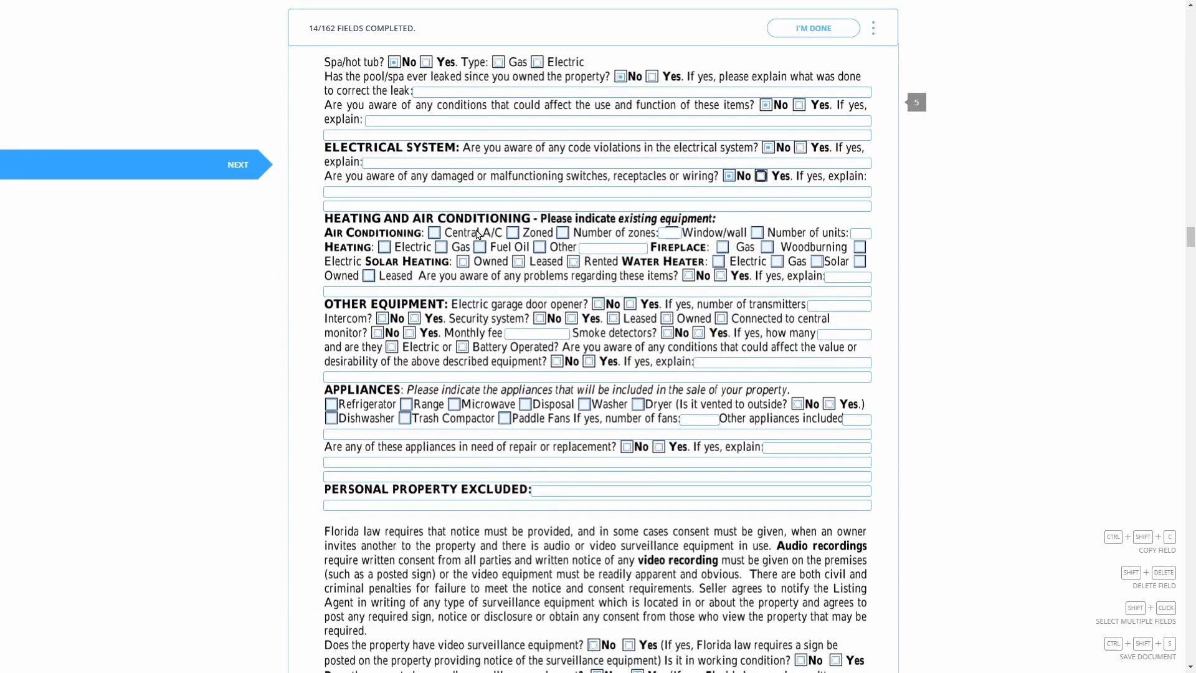
Check Central A/C, answer No to heating problems and garage opener, then finish the form
left_click(434, 232)
scroll(434, 232, "down", 1)
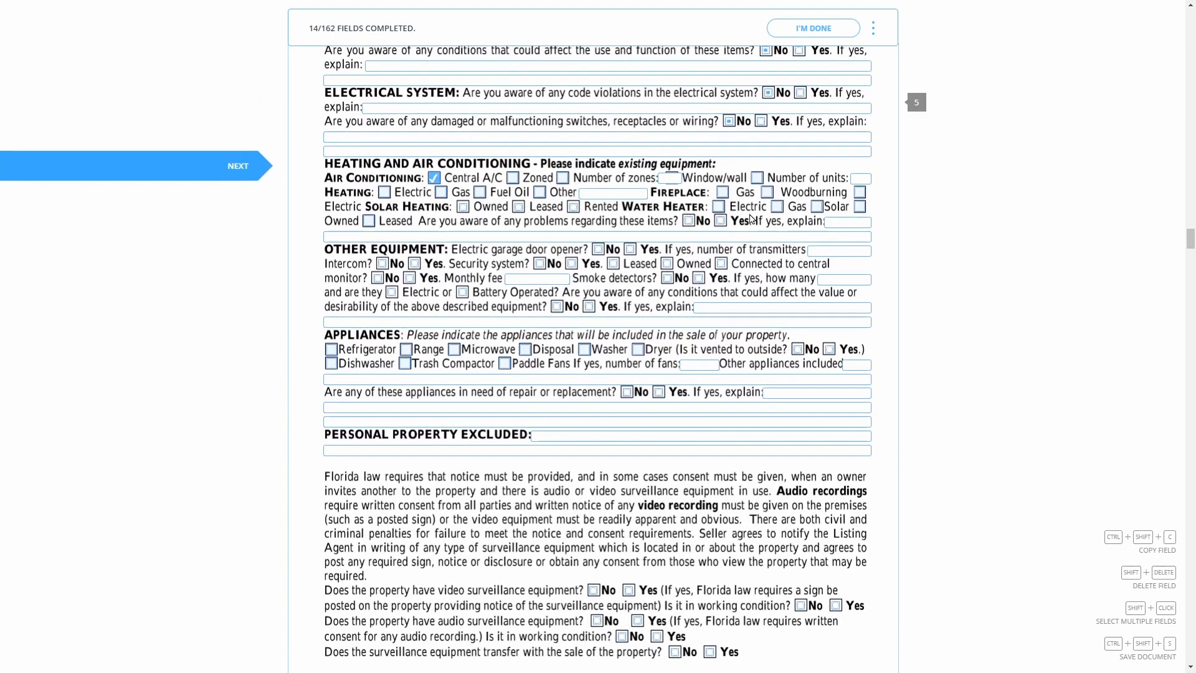
left_click(688, 220)
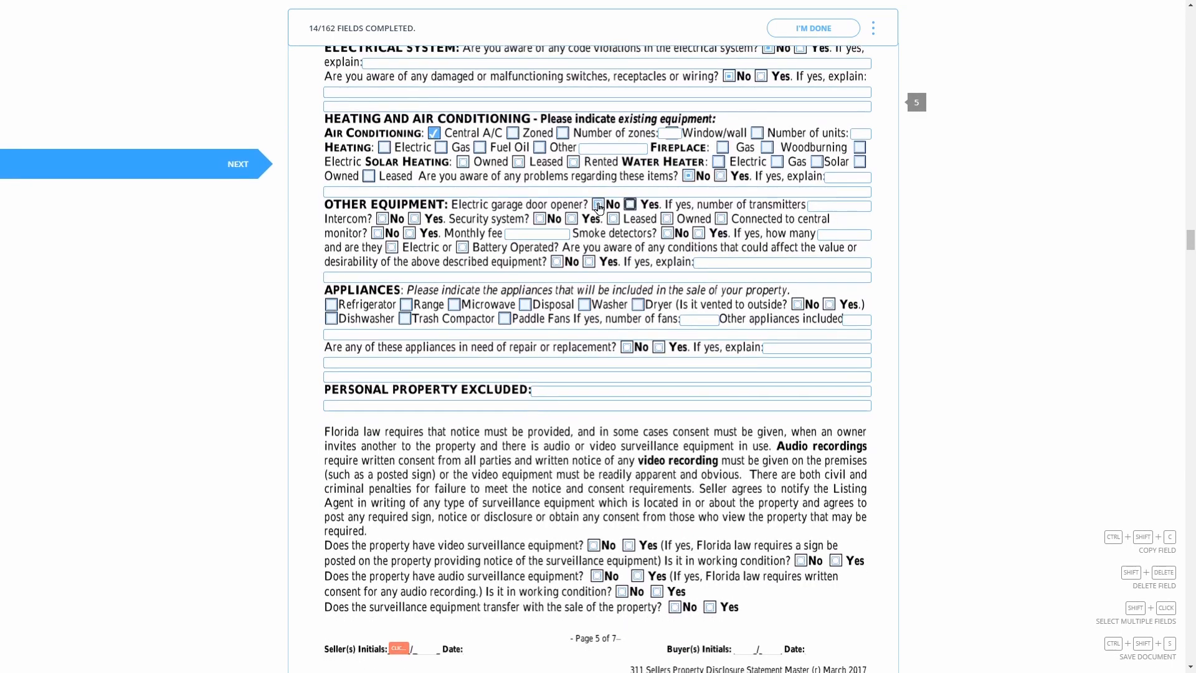
left_click(598, 205)
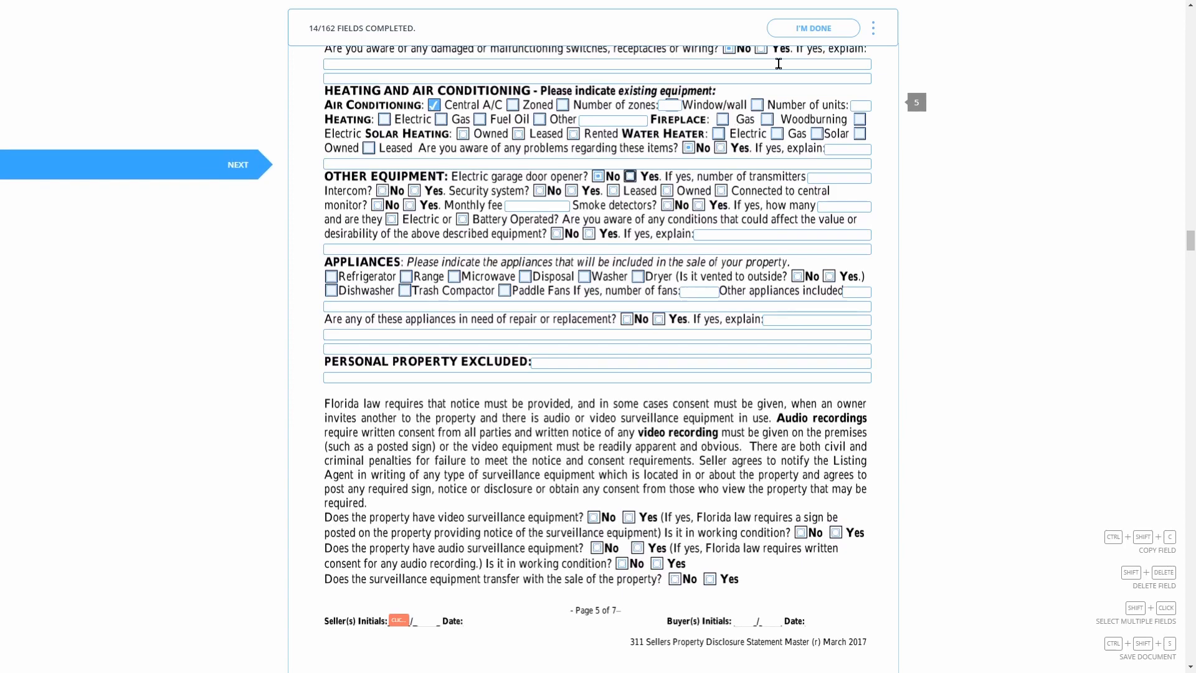
left_click(806, 37)
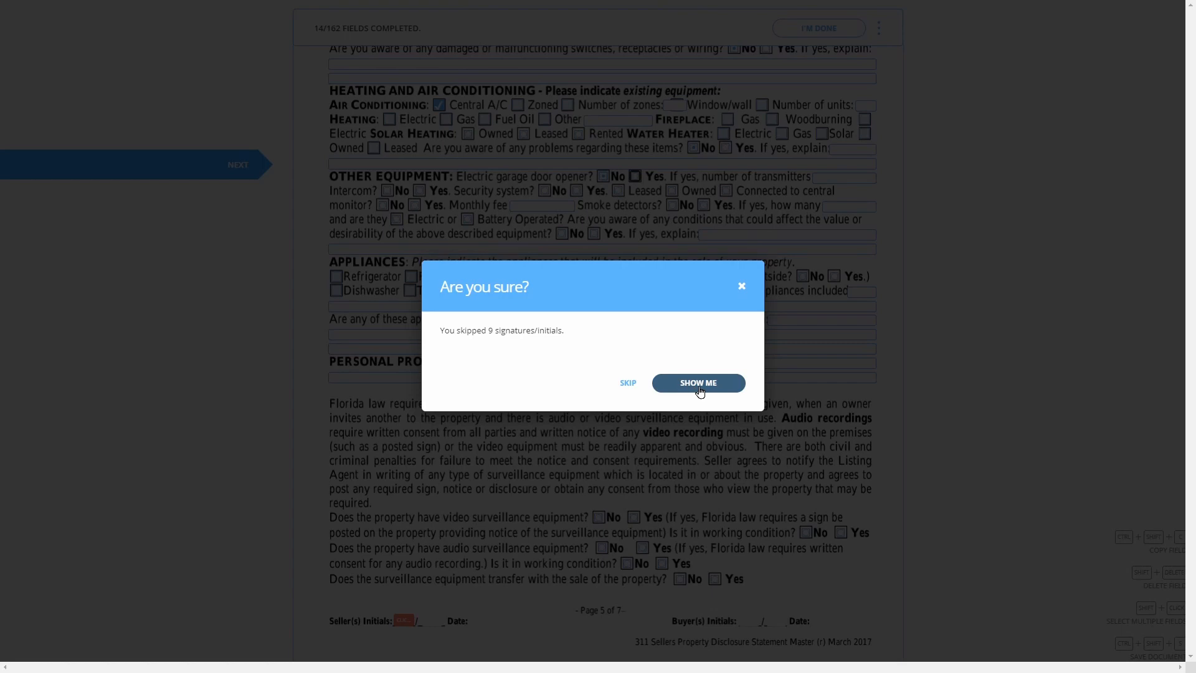
Dismiss the skipped-signatures warning and close the You're Done! account sign-up popup
left_click(628, 384)
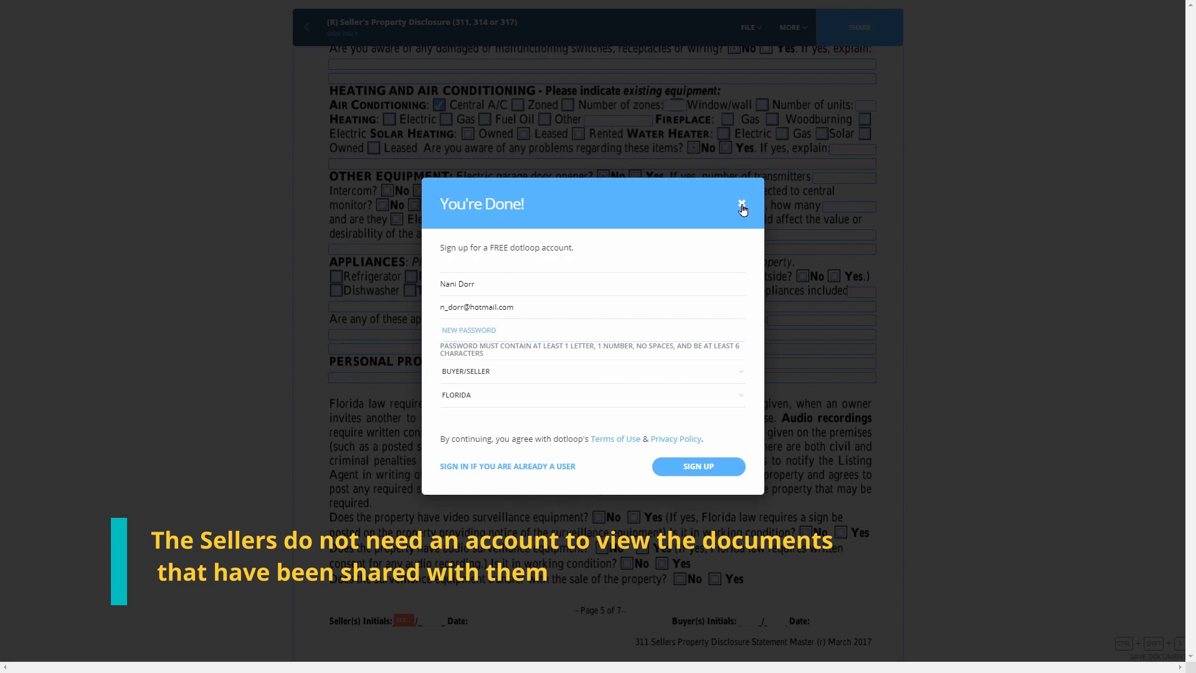
left_click(742, 205)
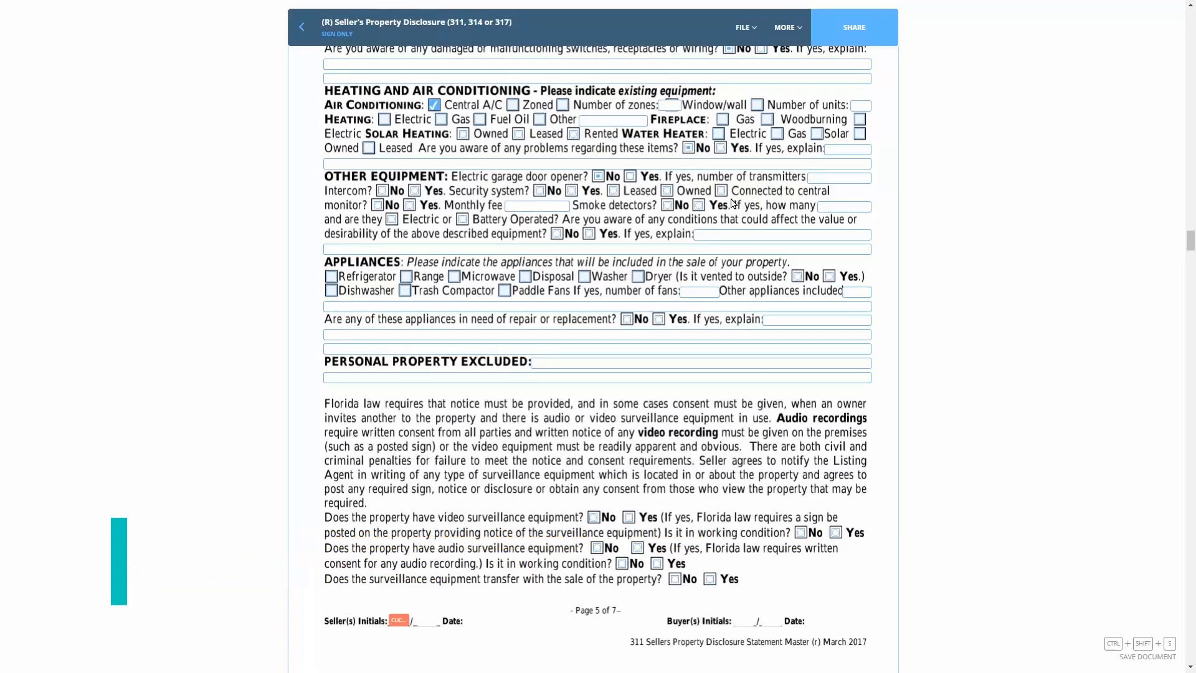
left_click(301, 31)
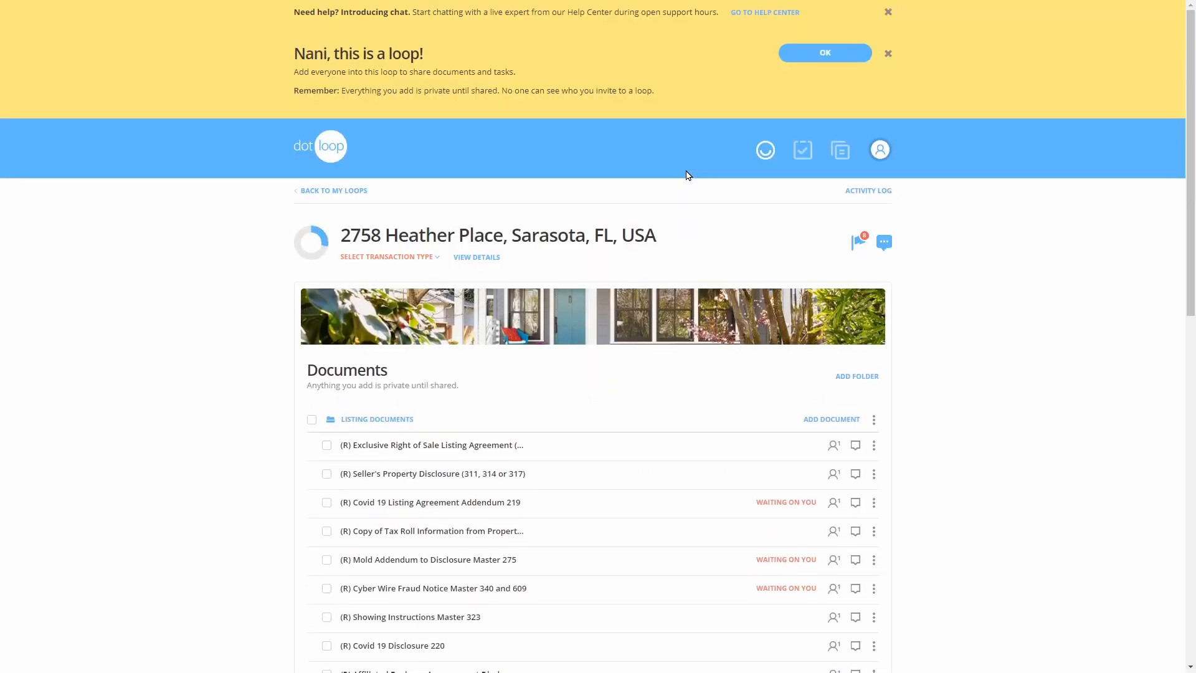
scroll(675, 223, "down", 3)
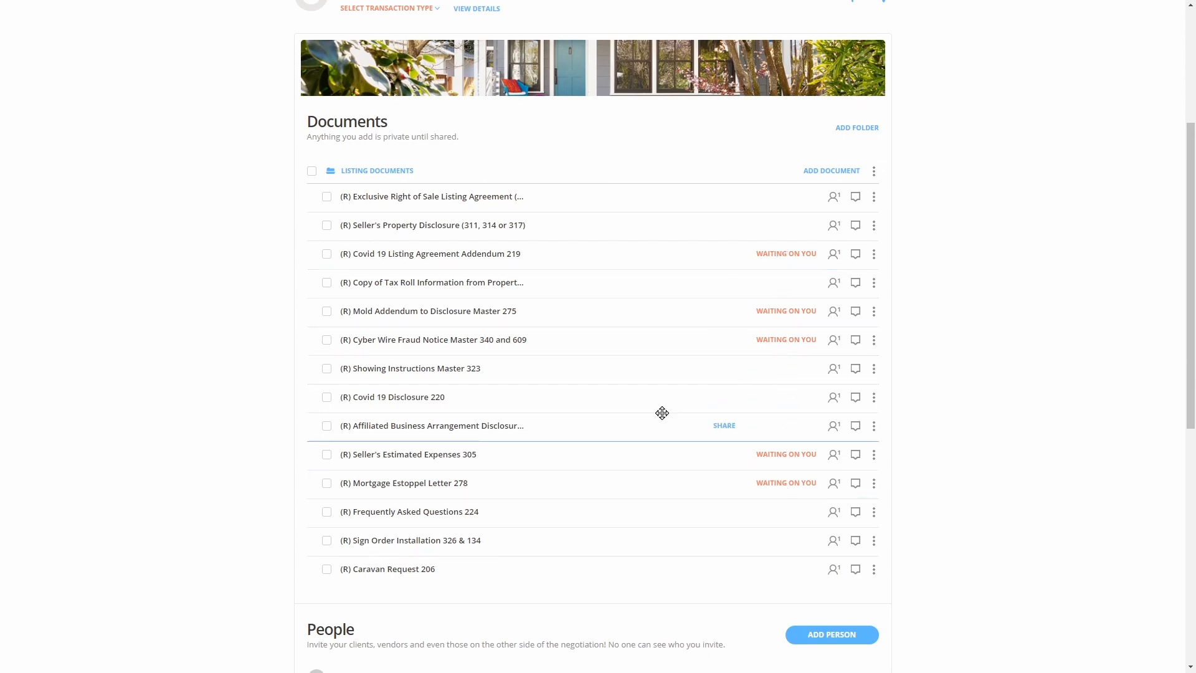
scroll(634, 390, "down", 3)
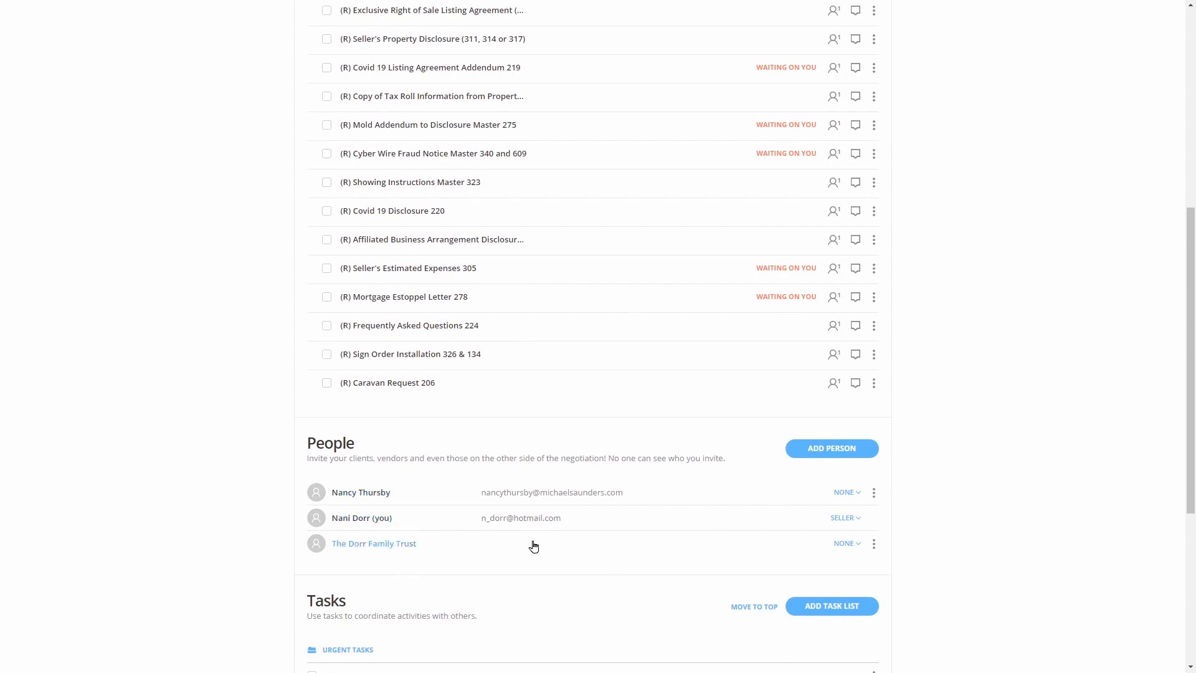
scroll(656, 510, "up", 6)
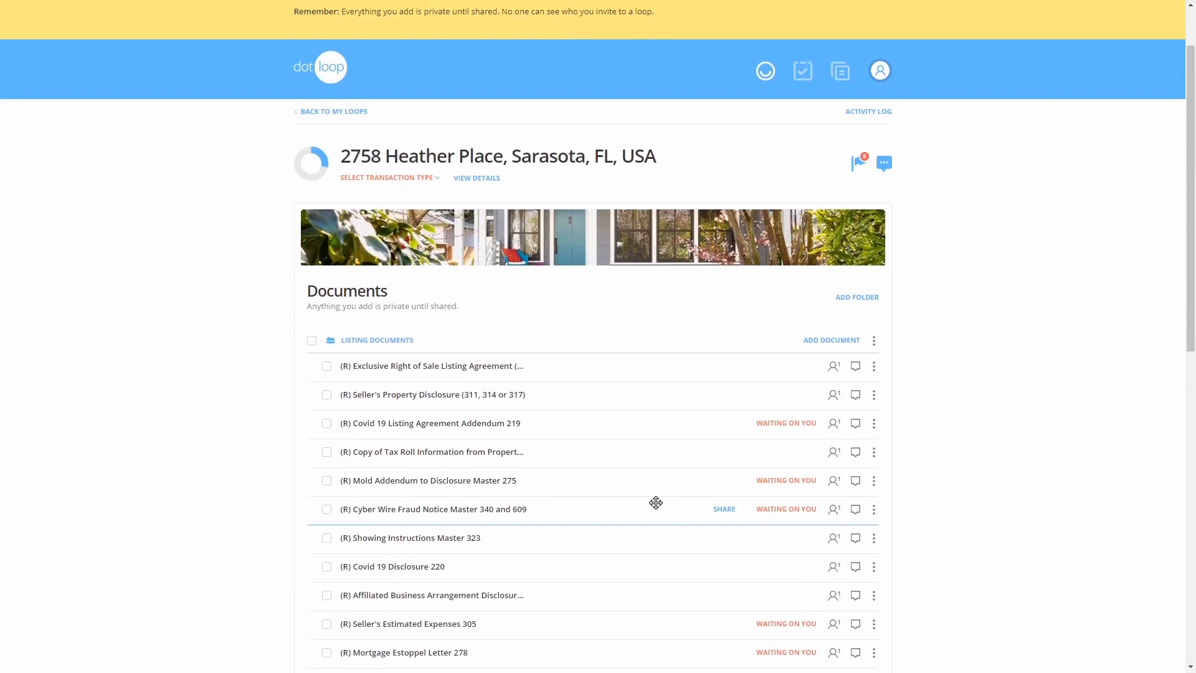
scroll(659, 431, "down", 1)
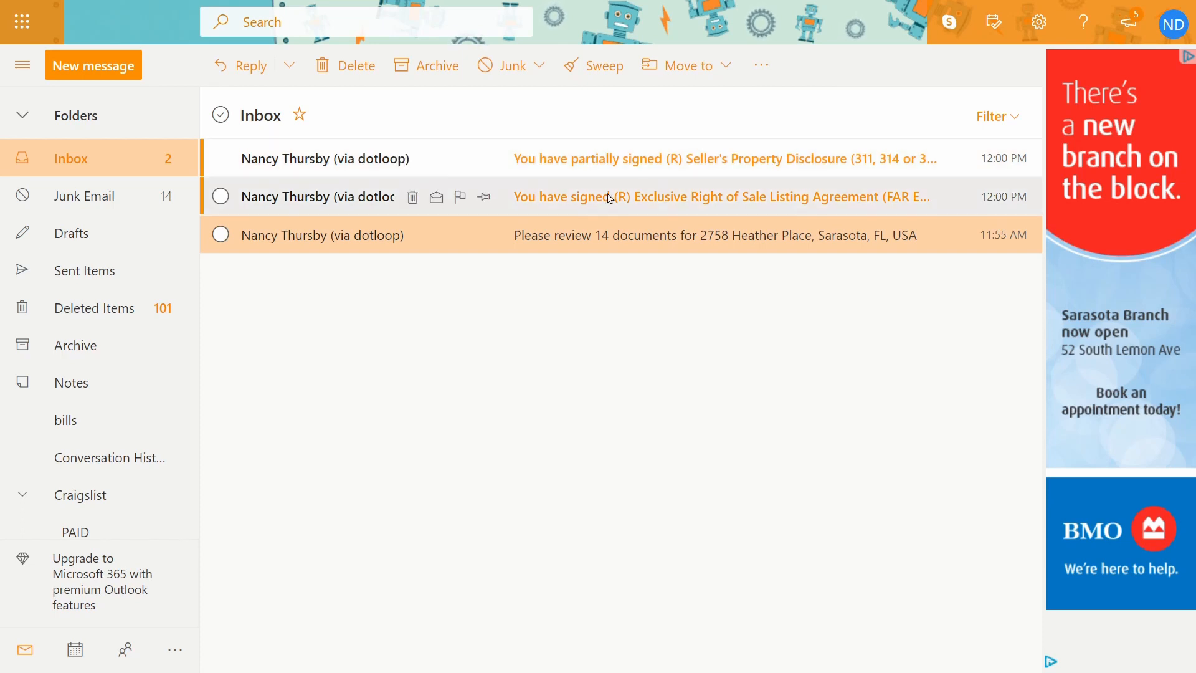
Open the top Inbox email about the partially signed disclosure and follow its REVIEW link into dotloop
left_click(573, 167)
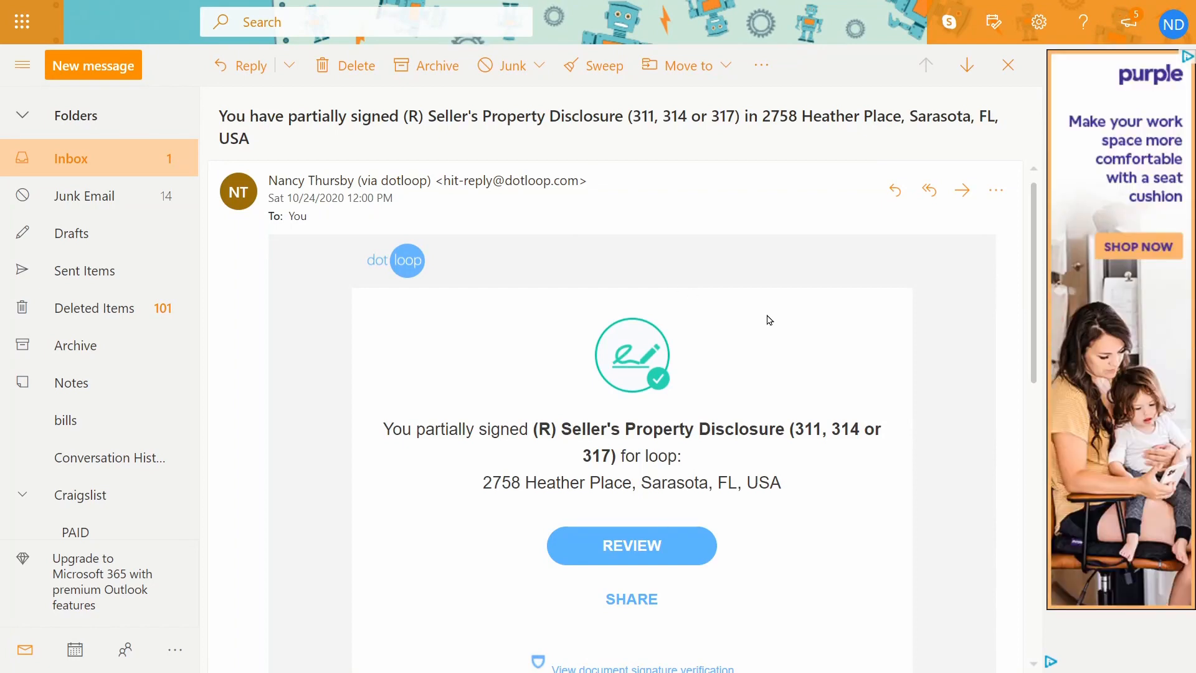
scroll(645, 484, "down", 1)
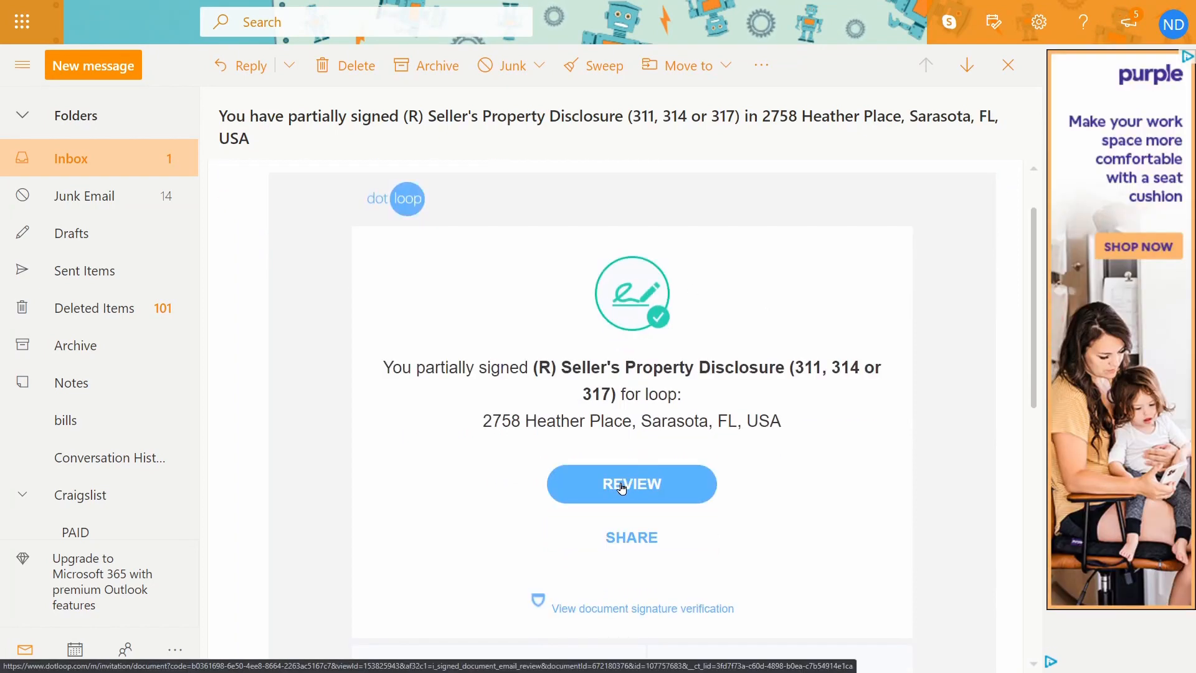
left_click(622, 488)
On page 5 of the Seller's Property Disclosure, mark the Intercom question No
scroll(759, 257, "down", 2)
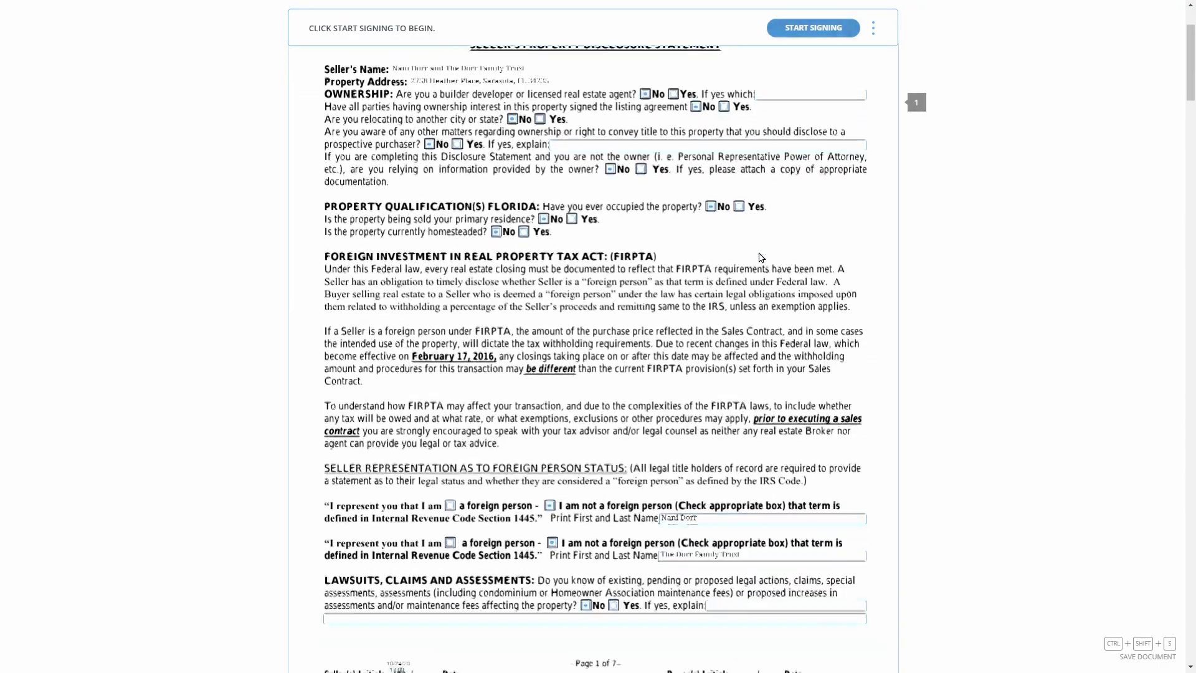
scroll(760, 258, "down", 20)
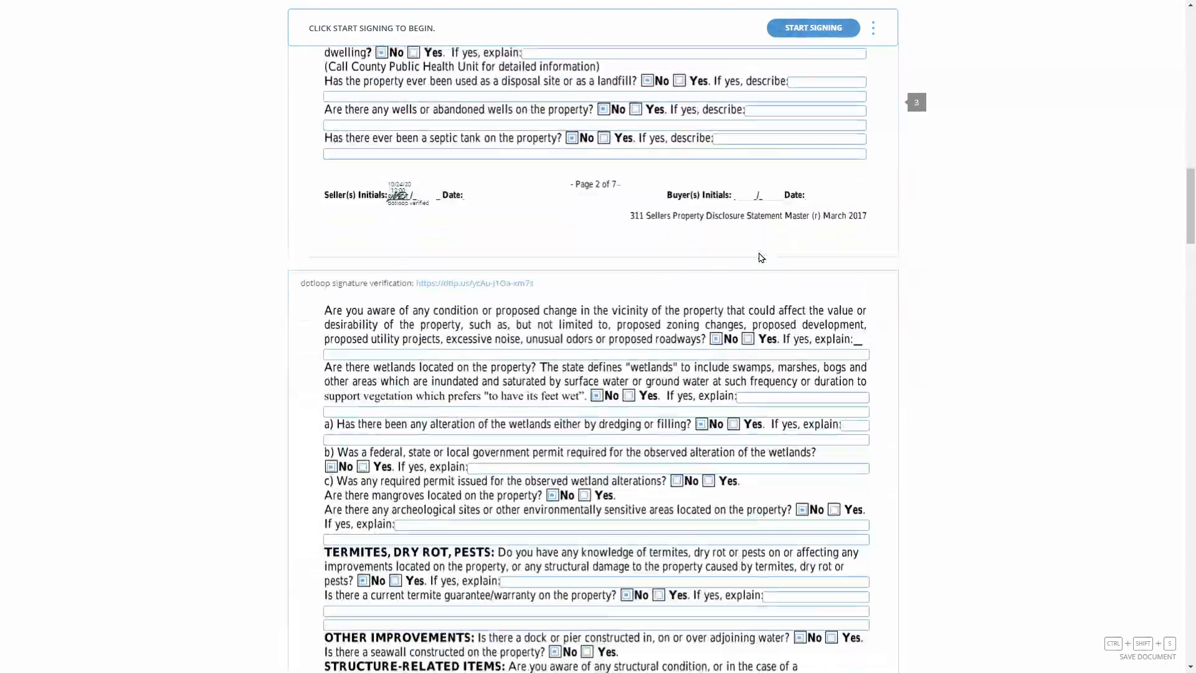
scroll(760, 257, "down", 20)
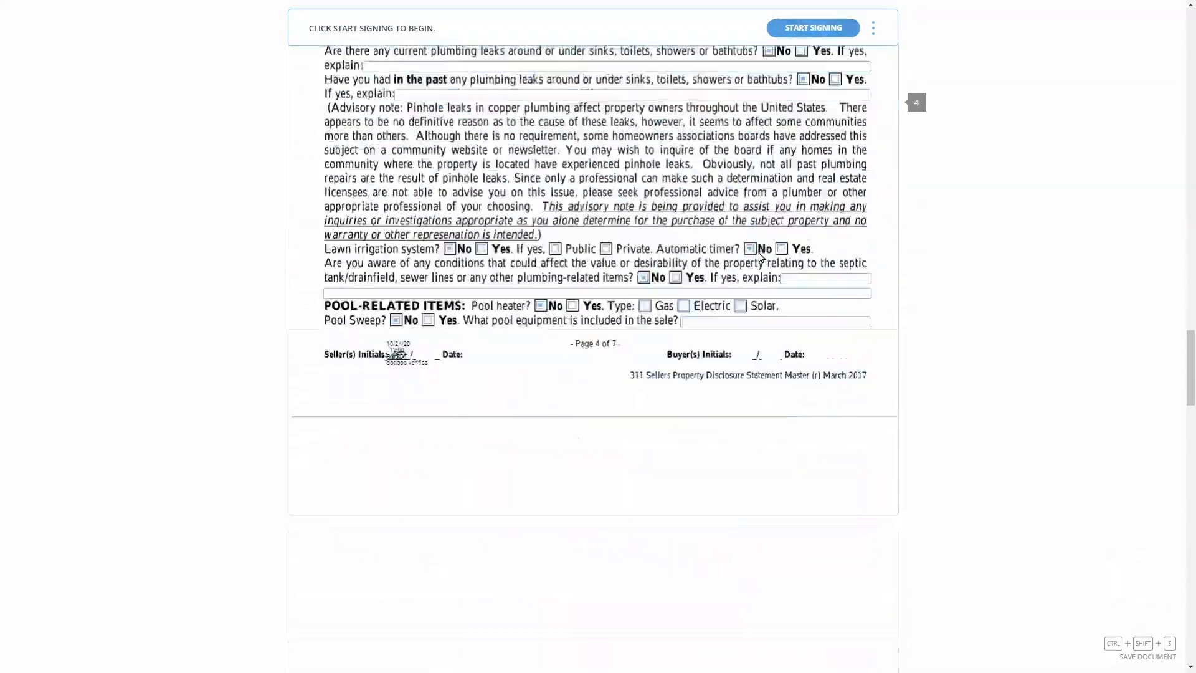
scroll(760, 257, "down", 10)
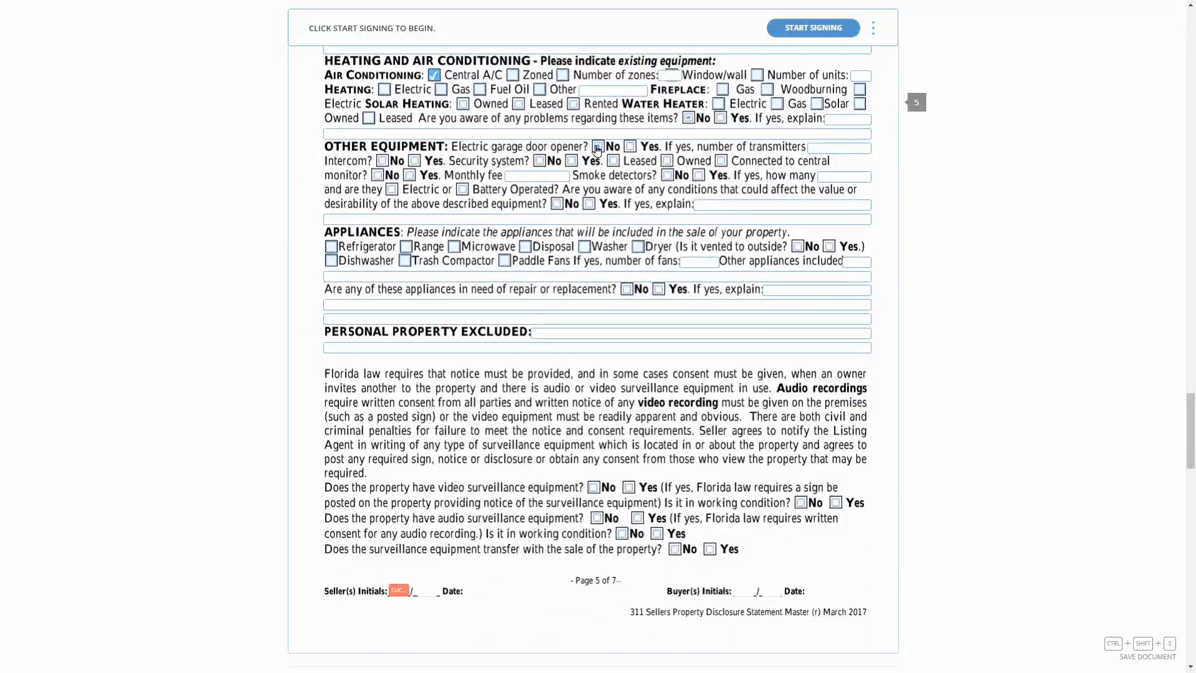
left_click(382, 161)
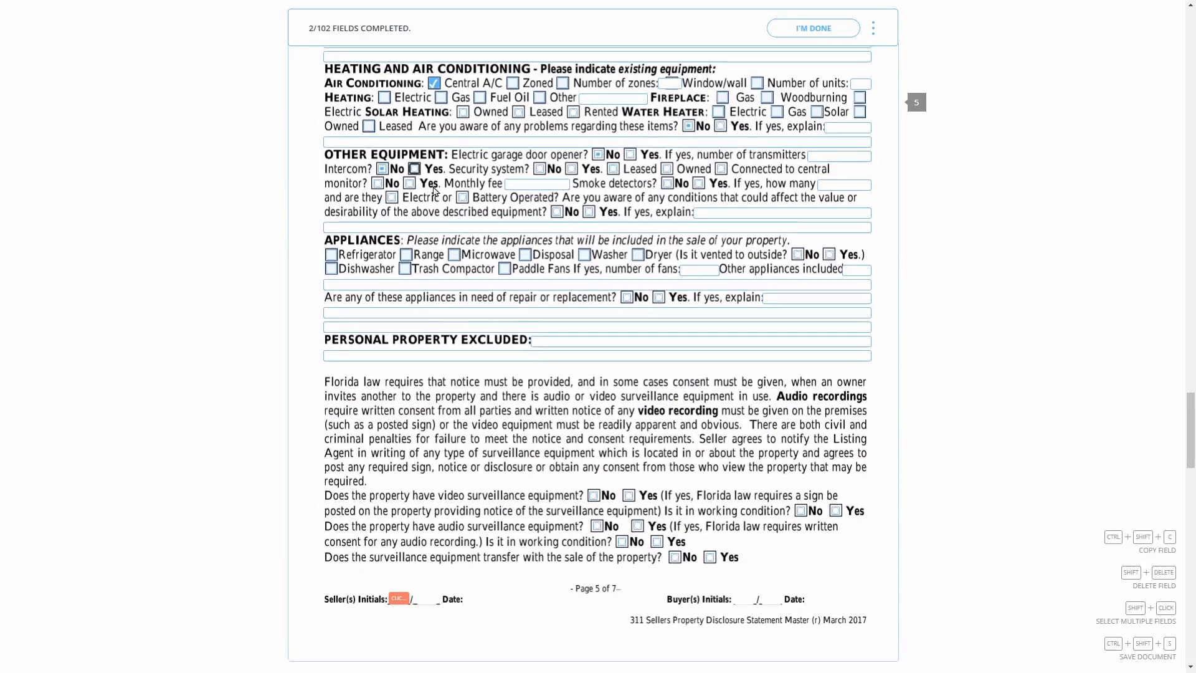
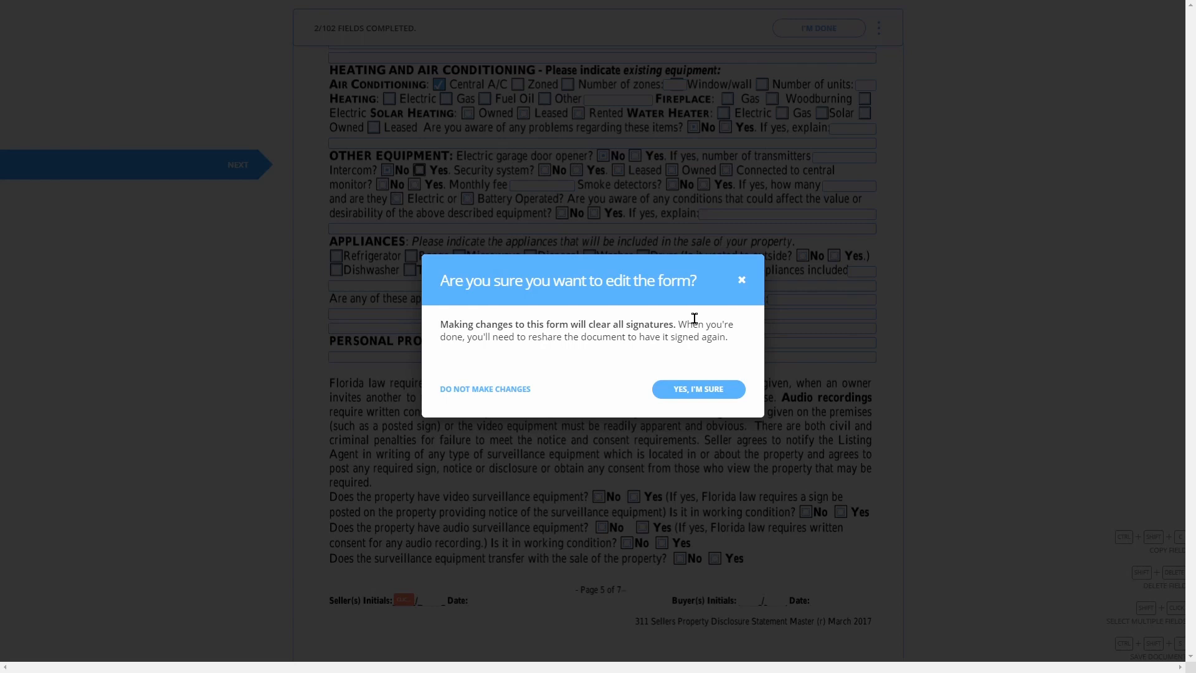
Confirm form editing, then answer page 5: electric equipment, refrigerator and trash compactor included, surveillance questions No
left_click(698, 389)
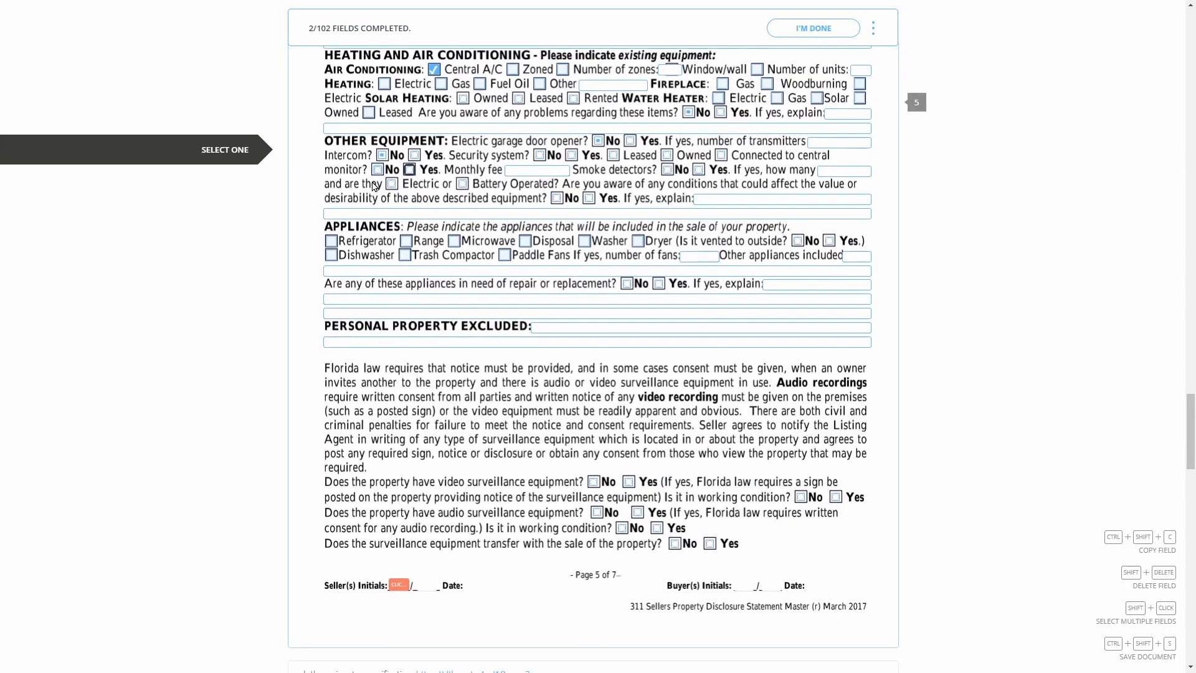
left_click(378, 172)
left_click(392, 184)
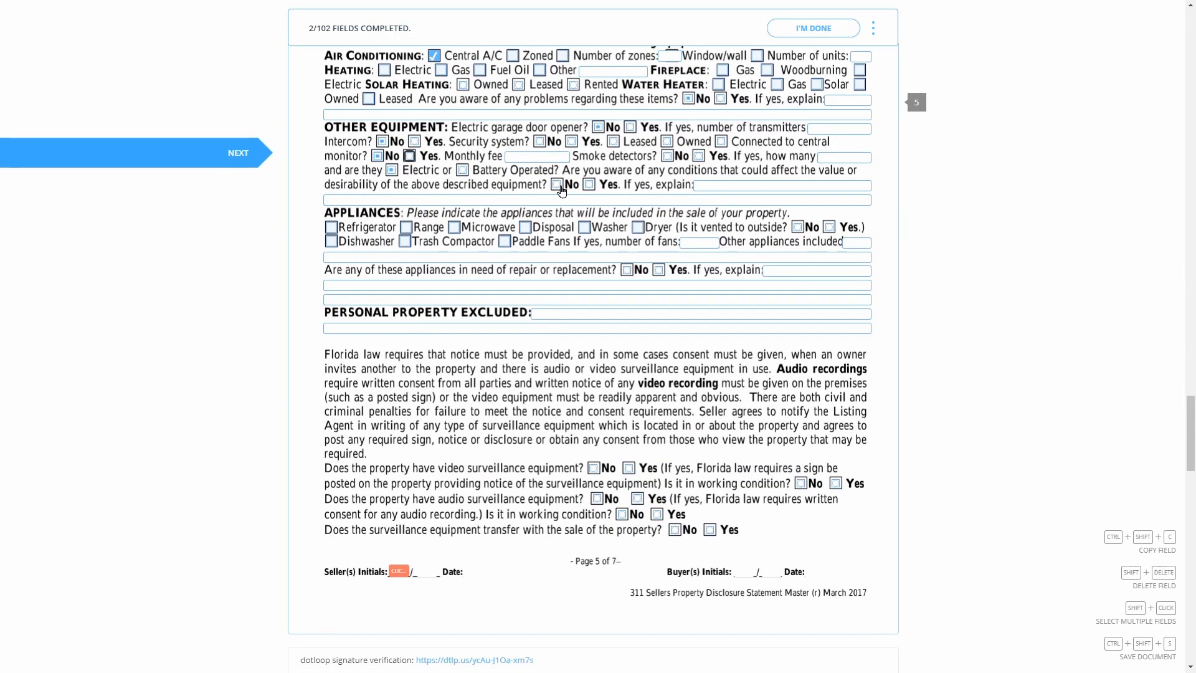
left_click(330, 213)
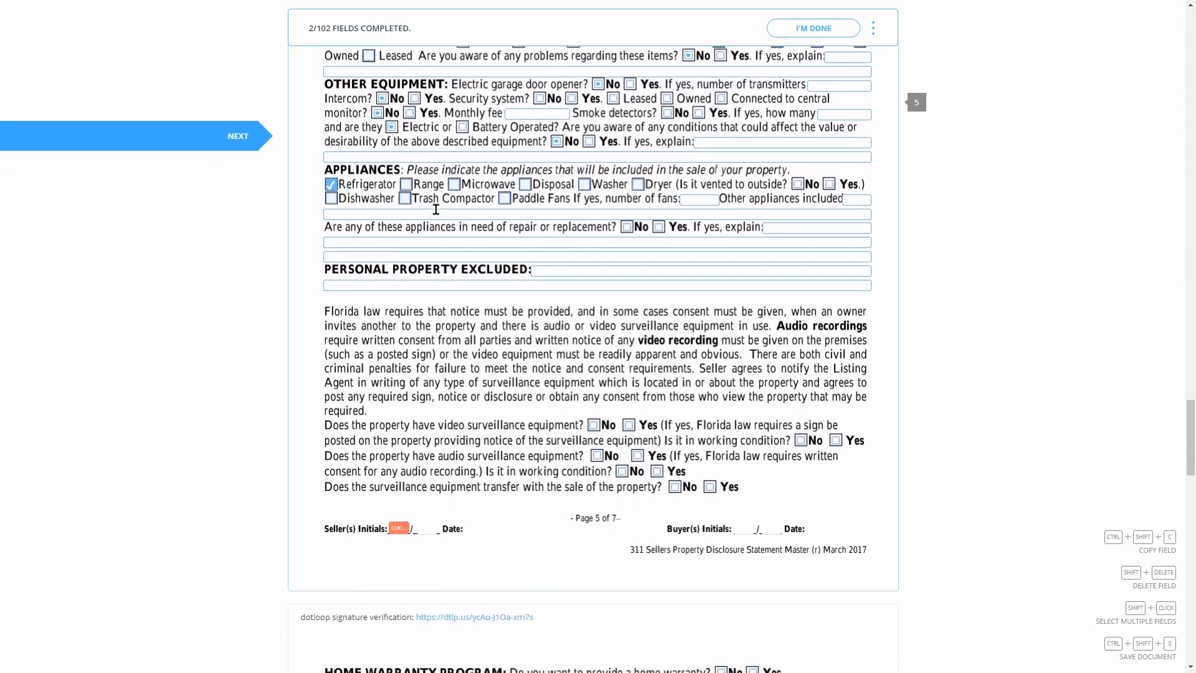
left_click(403, 189)
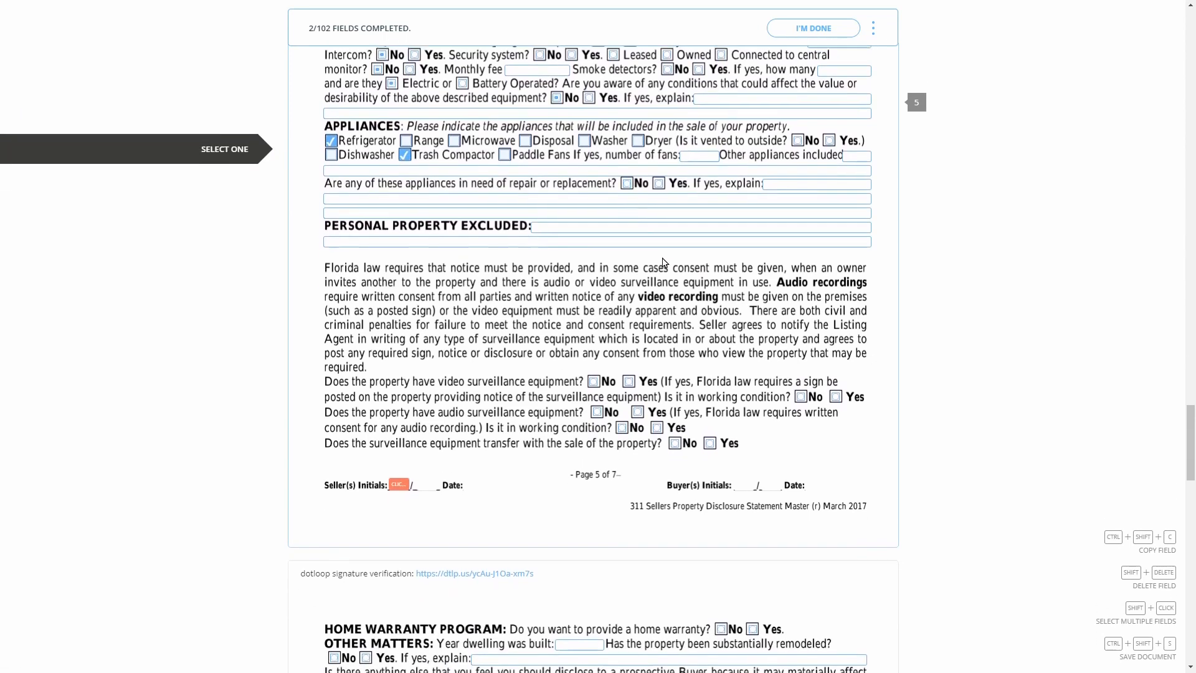
left_click(592, 367)
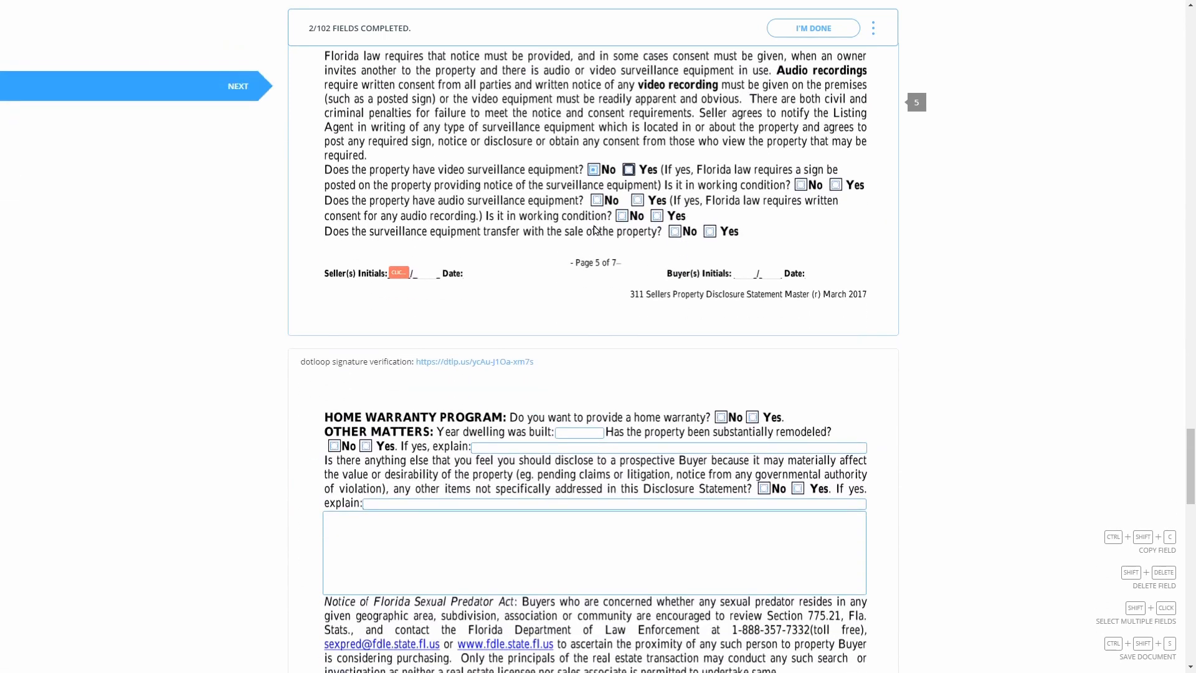
left_click(595, 201)
left_click(799, 156)
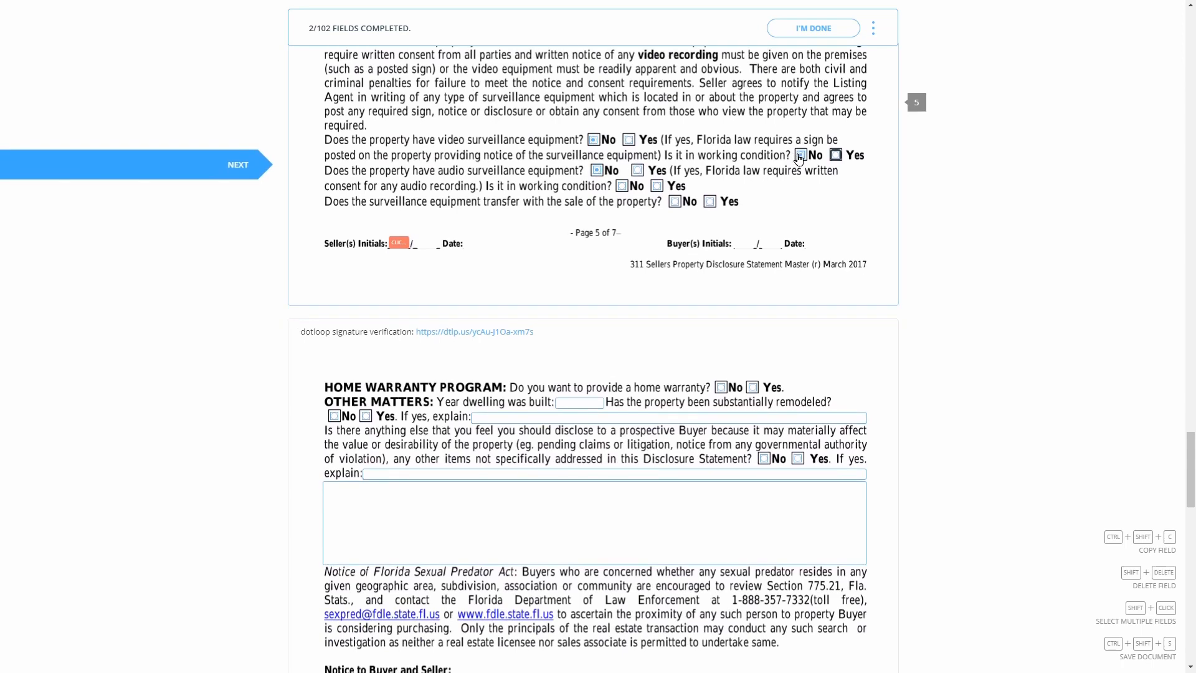
left_click(620, 201)
left_click(675, 194)
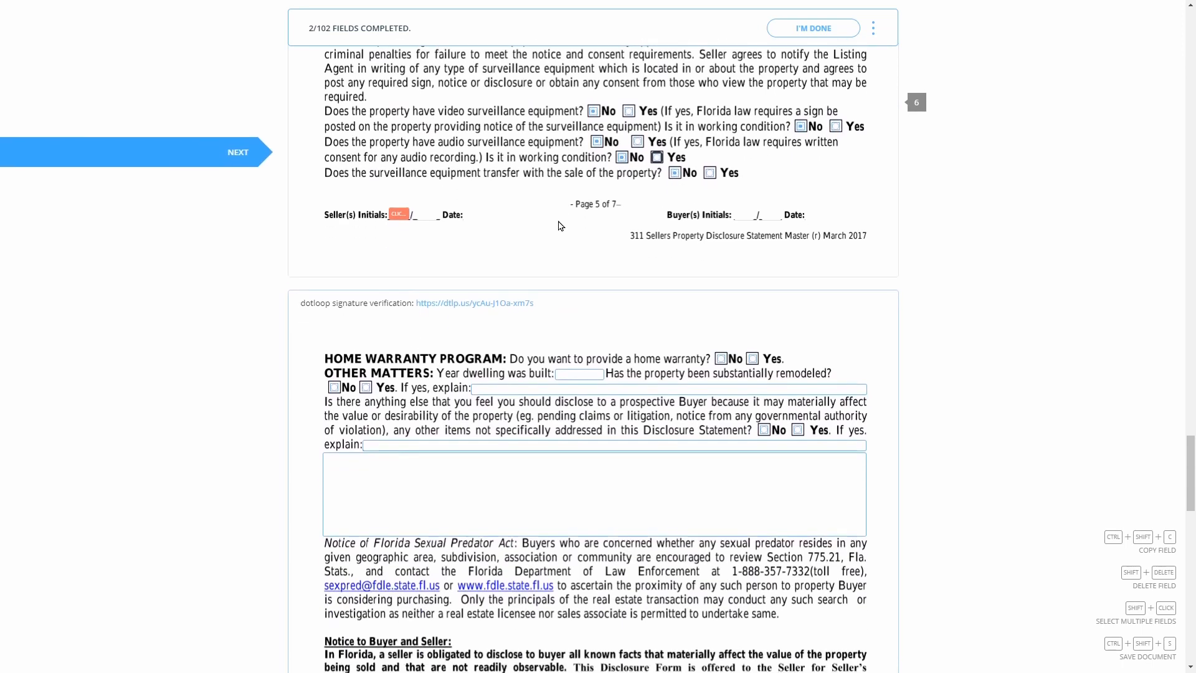
Adopt and apply page 5 seller initials, answer No to remodeling and other disclosures, sign page 6, initial page 7
left_click(398, 216)
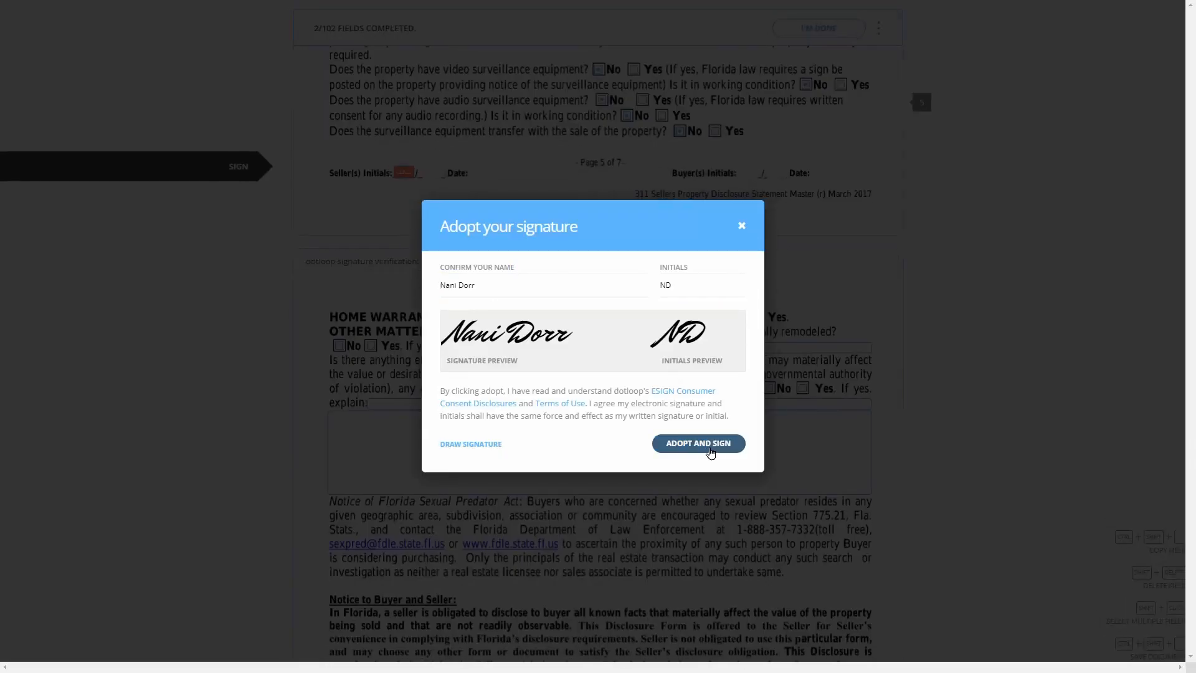
left_click(708, 447)
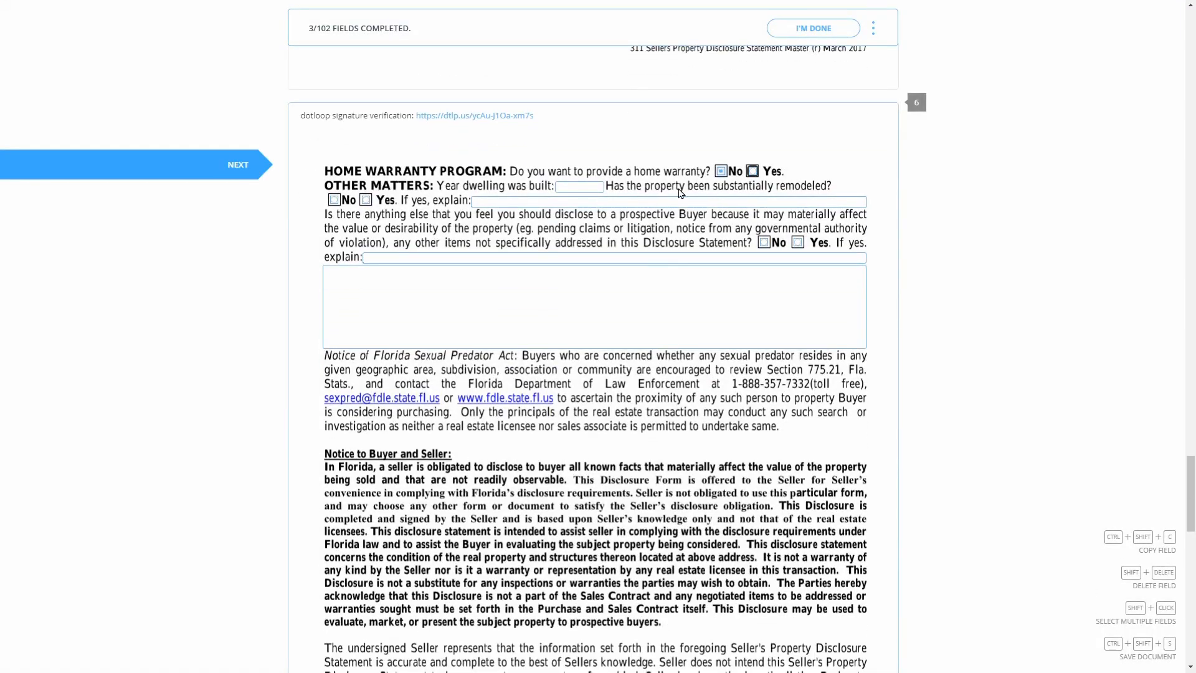
left_click(334, 200)
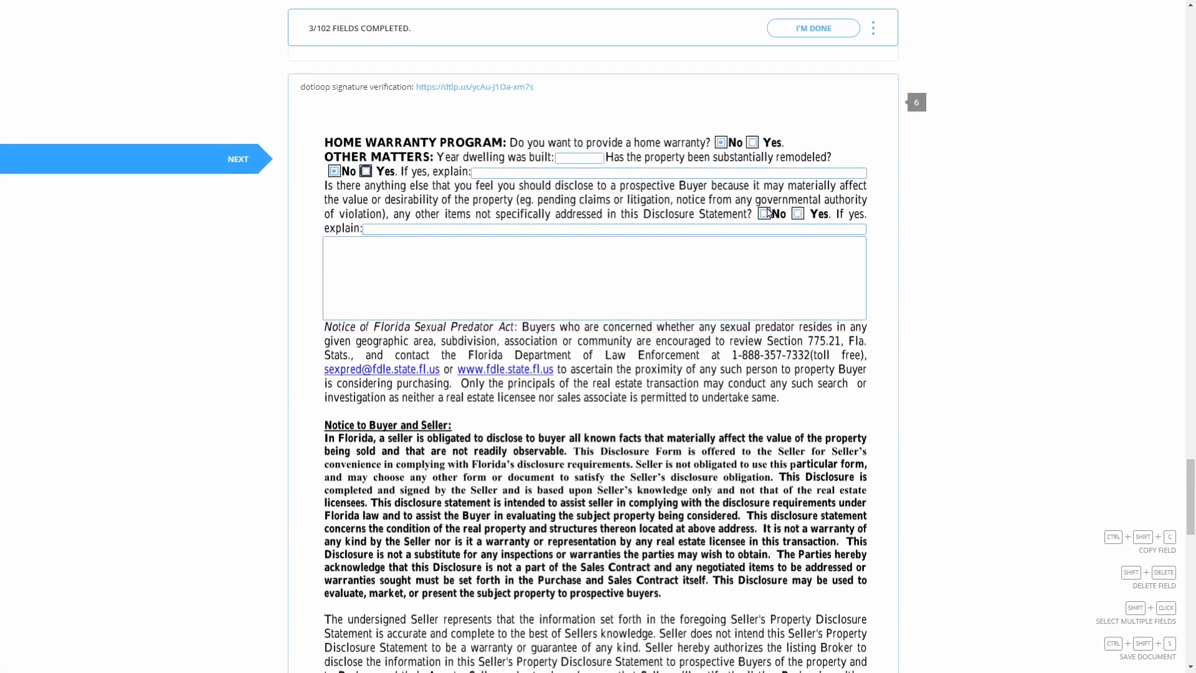
left_click(765, 213)
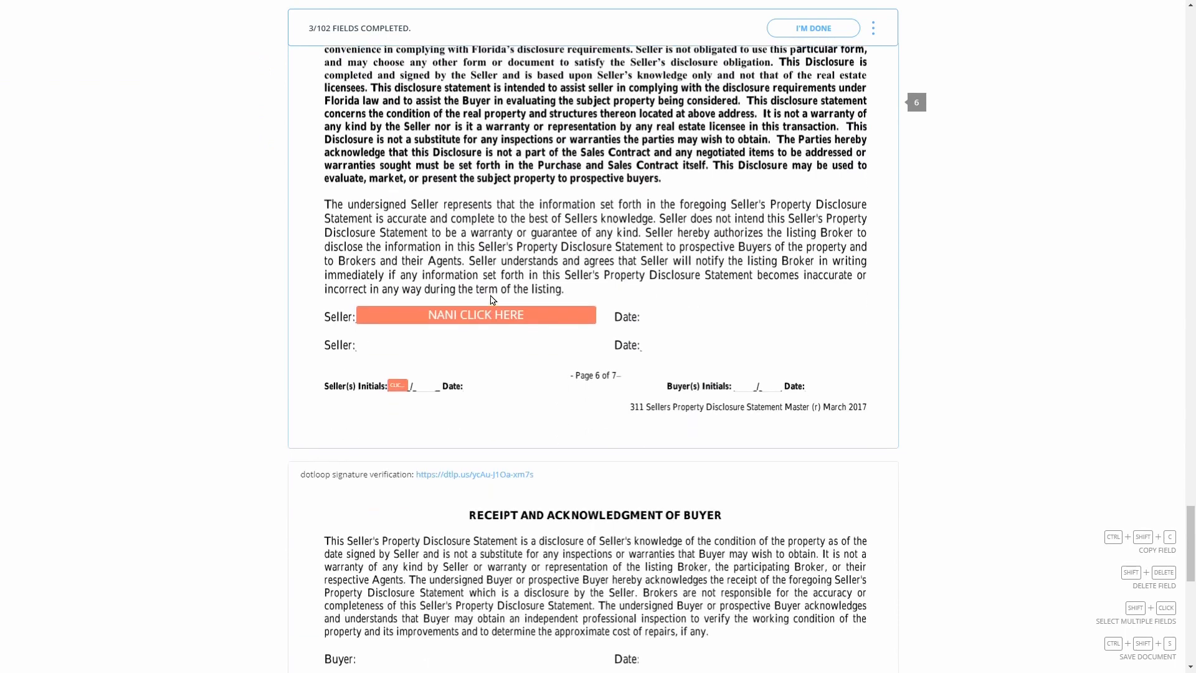
left_click(491, 315)
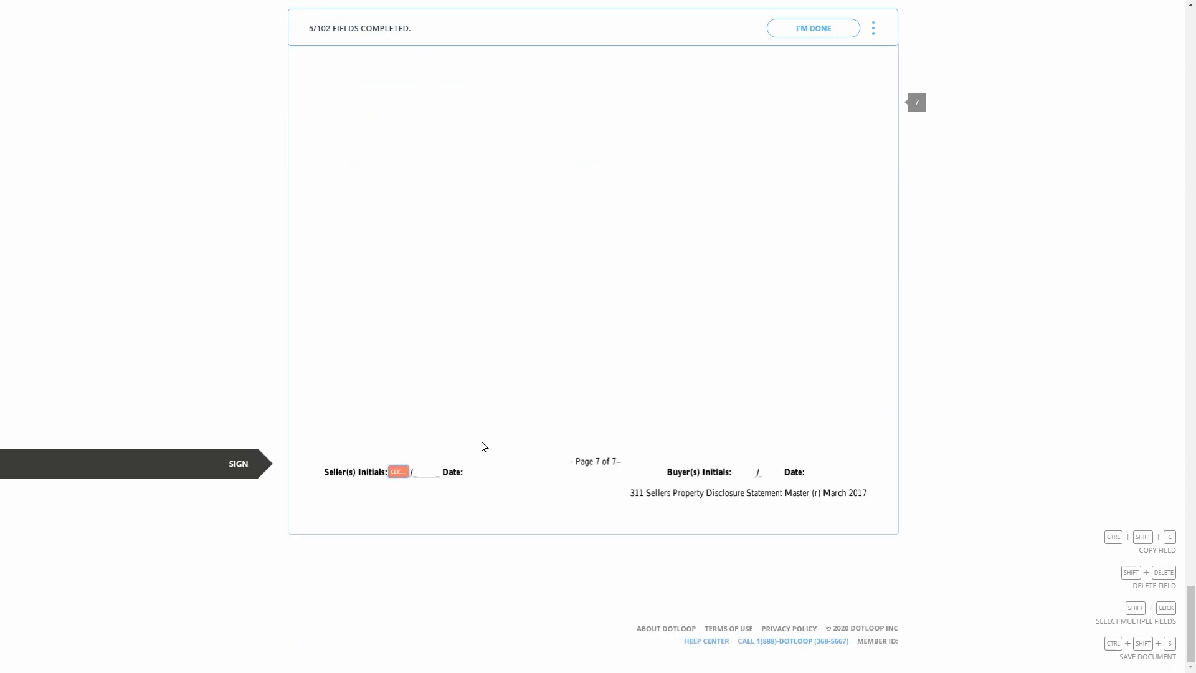
left_click(398, 472)
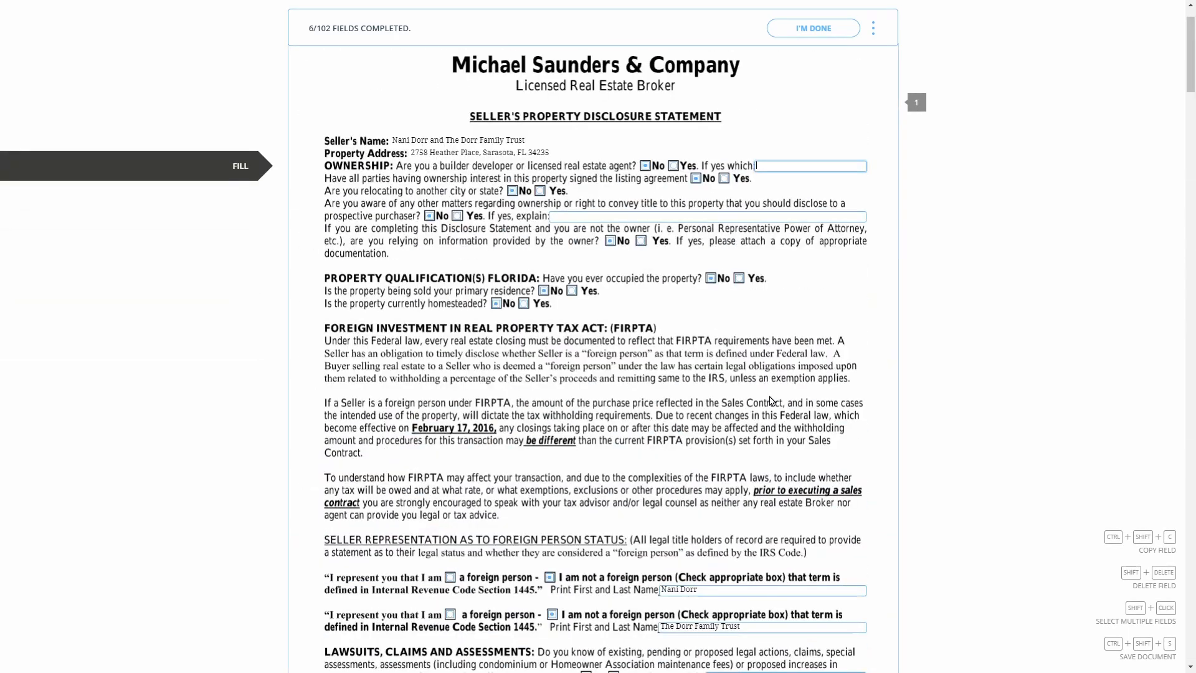
Go back through the disclosure's earlier pages and stamp the seller's initials in the page 3 footer
scroll(440, 441, "down", 5)
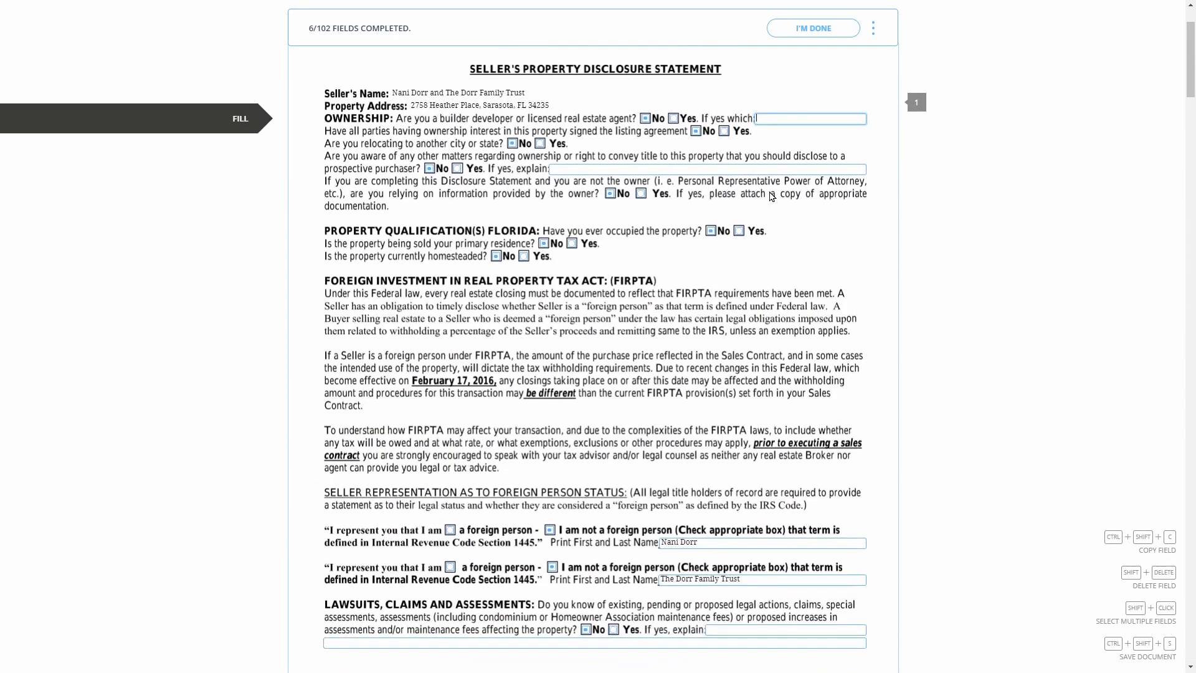
scroll(439, 441, "down", 4)
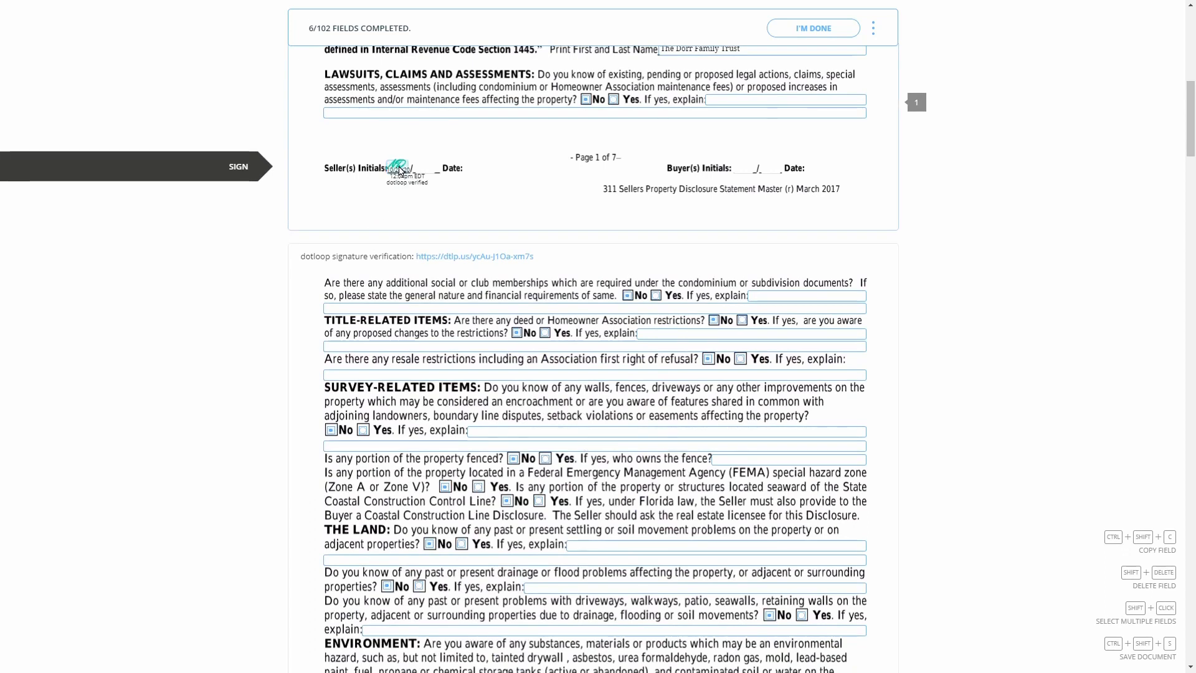
scroll(554, 262, "down", 3)
scroll(554, 262, "down", 4)
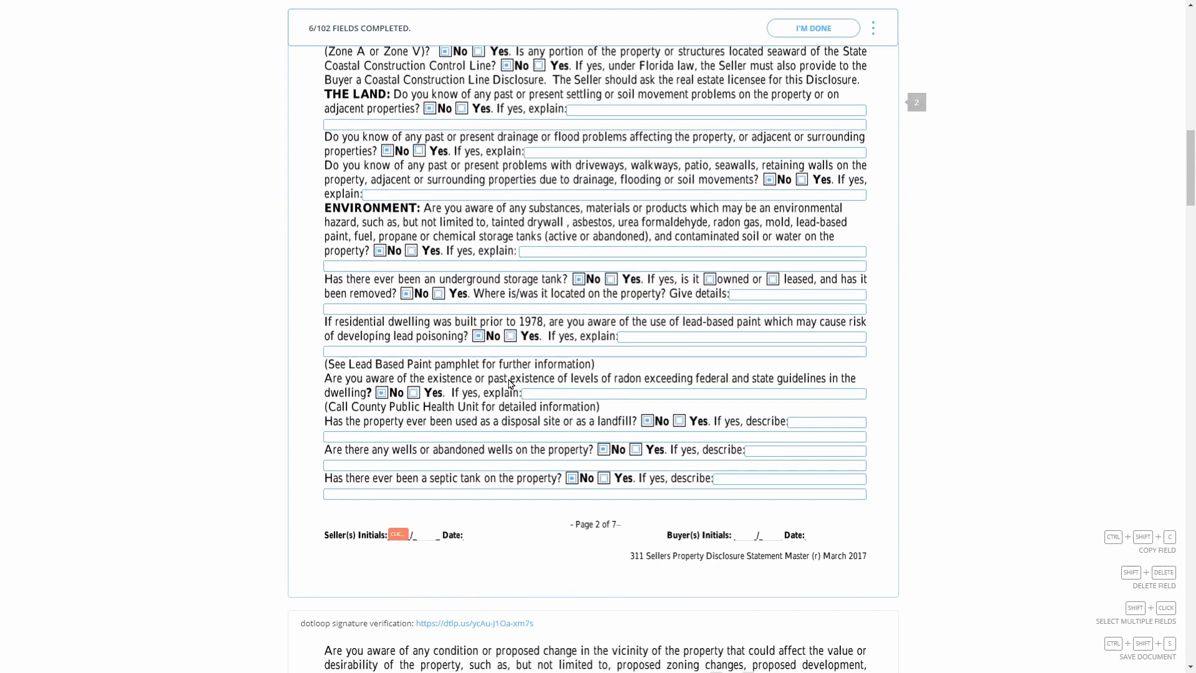
scroll(554, 246, "up", 2)
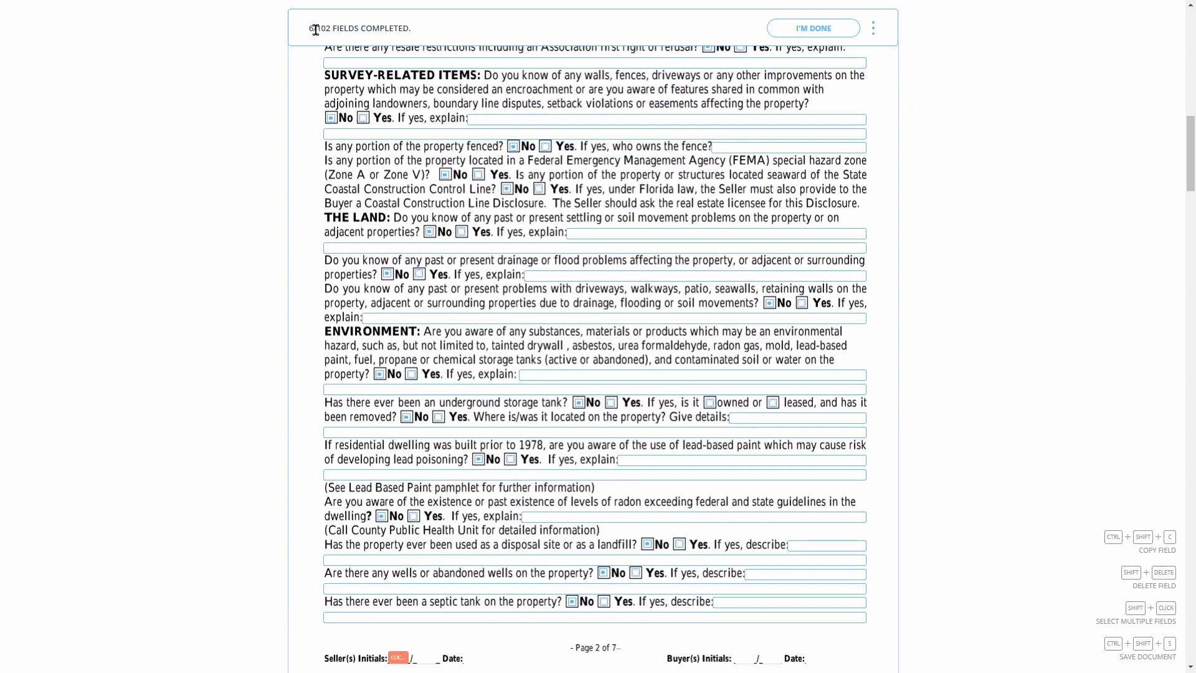
left_click_drag(309, 28, 410, 30)
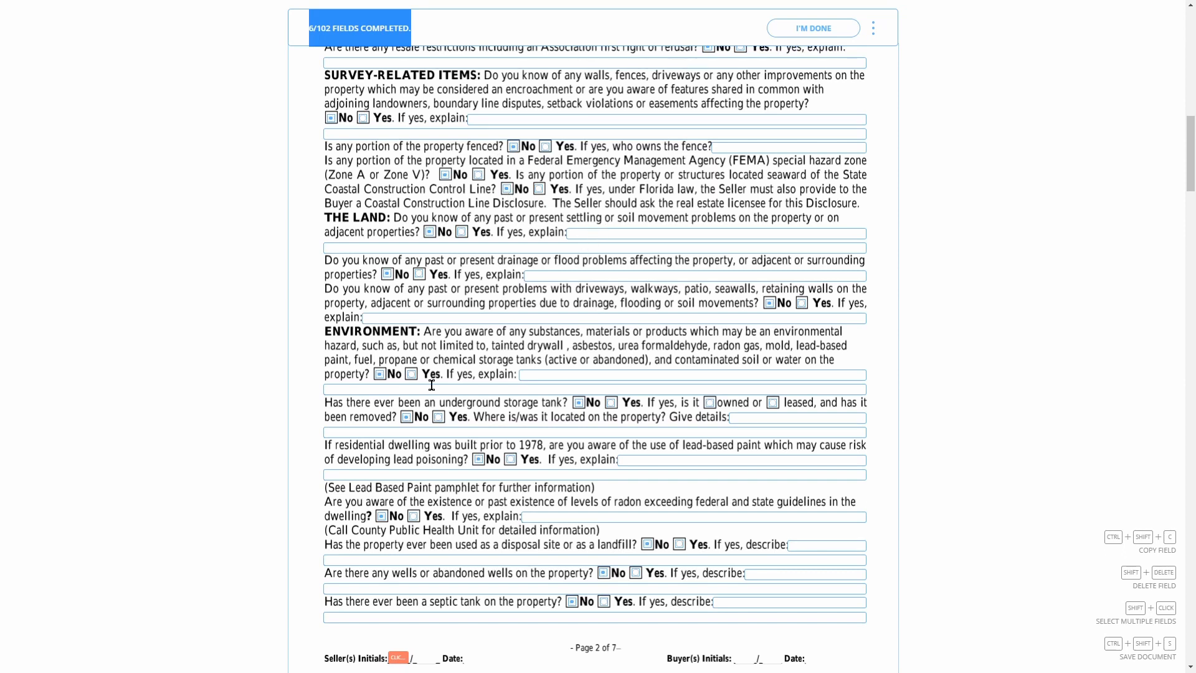
scroll(431, 385, "down", 2)
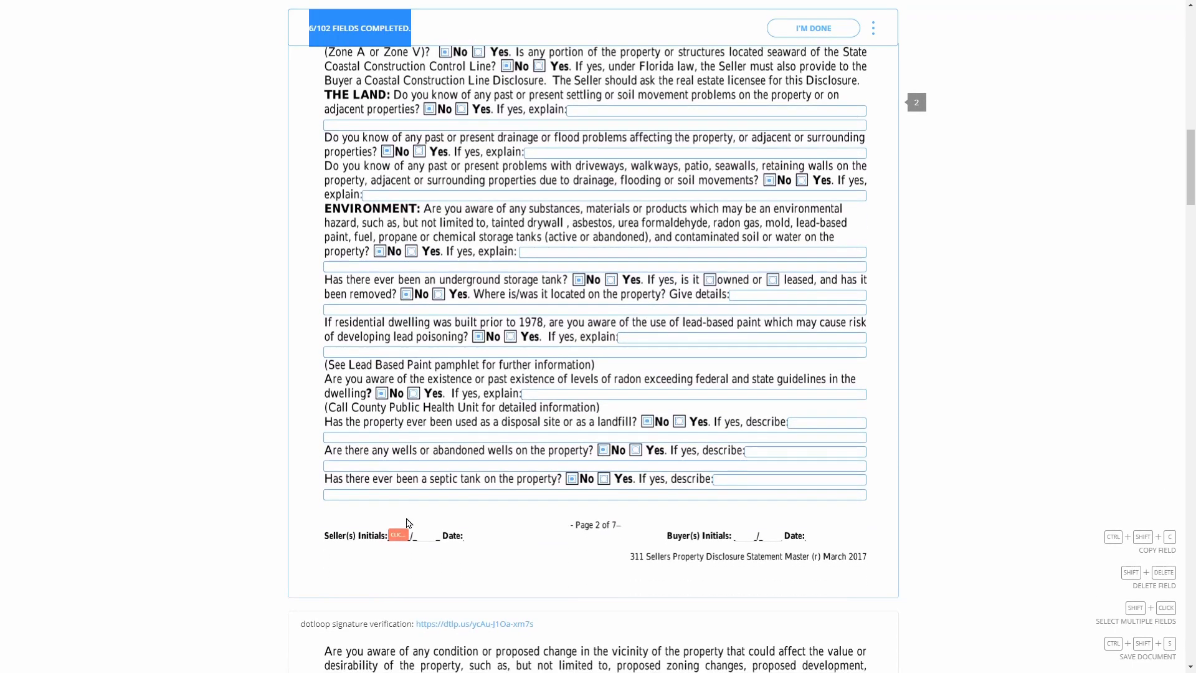
scroll(408, 523, "down", 6)
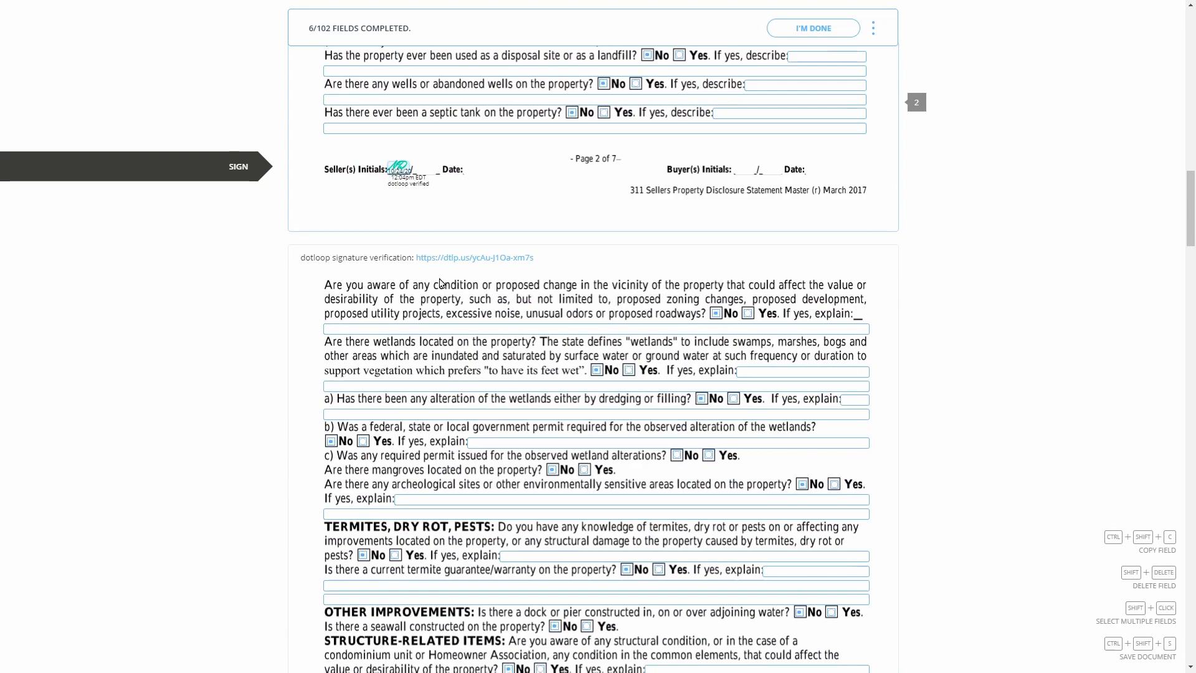
scroll(417, 312, "down", 6)
scroll(417, 311, "down", 4)
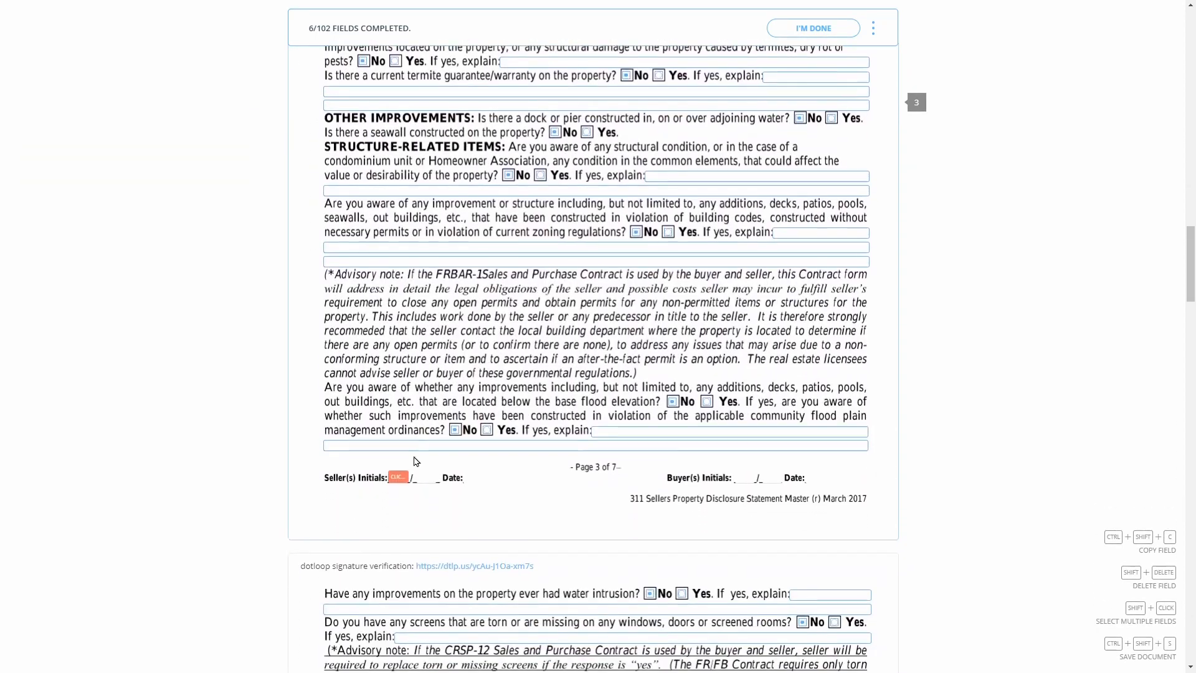
scroll(399, 481, "down", 3)
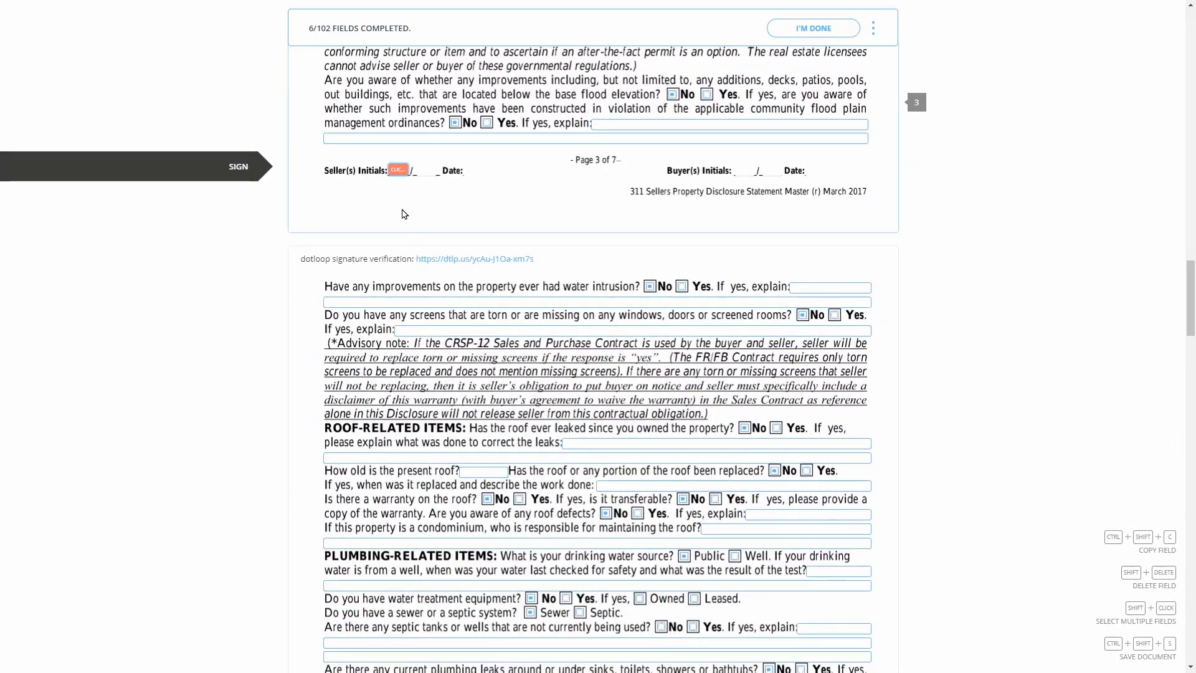
left_click(400, 169)
scroll(485, 302, "down", 10)
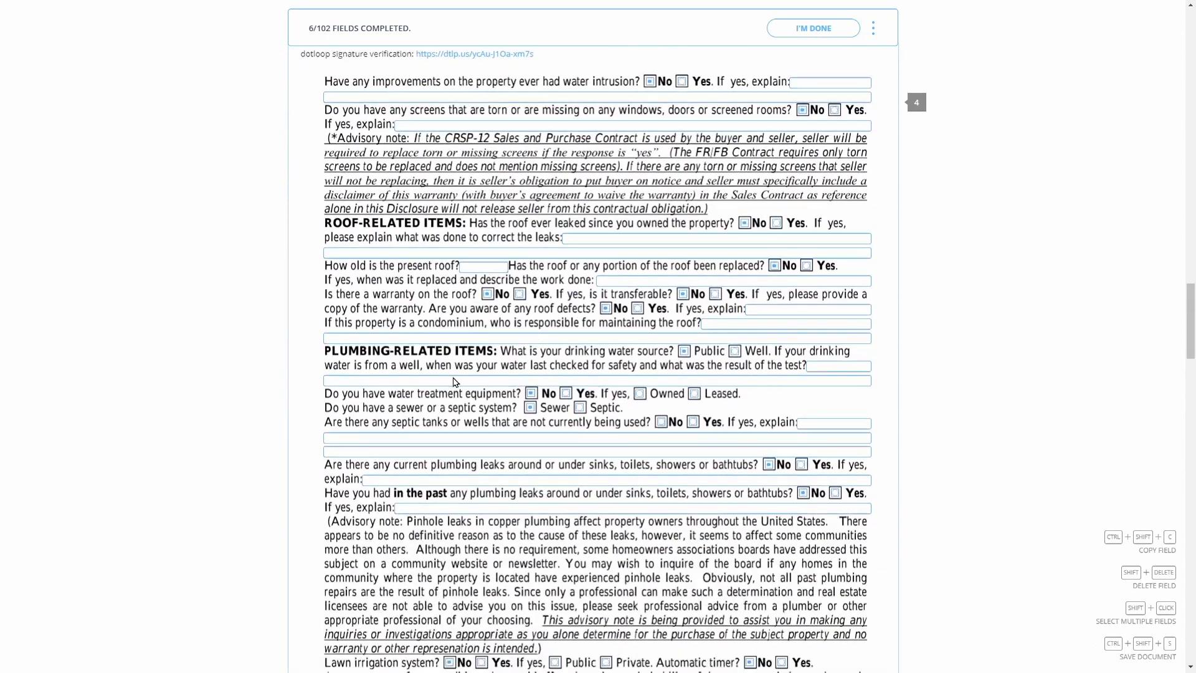
scroll(399, 421, "down", 3)
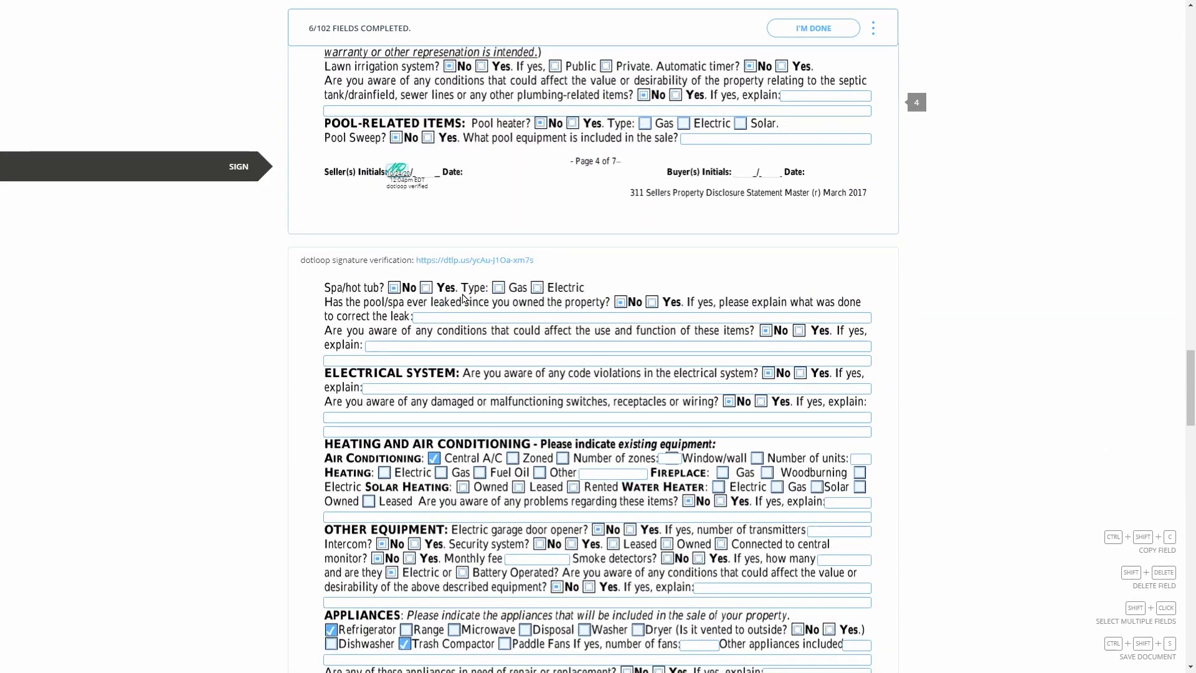
scroll(463, 298, "down", 7)
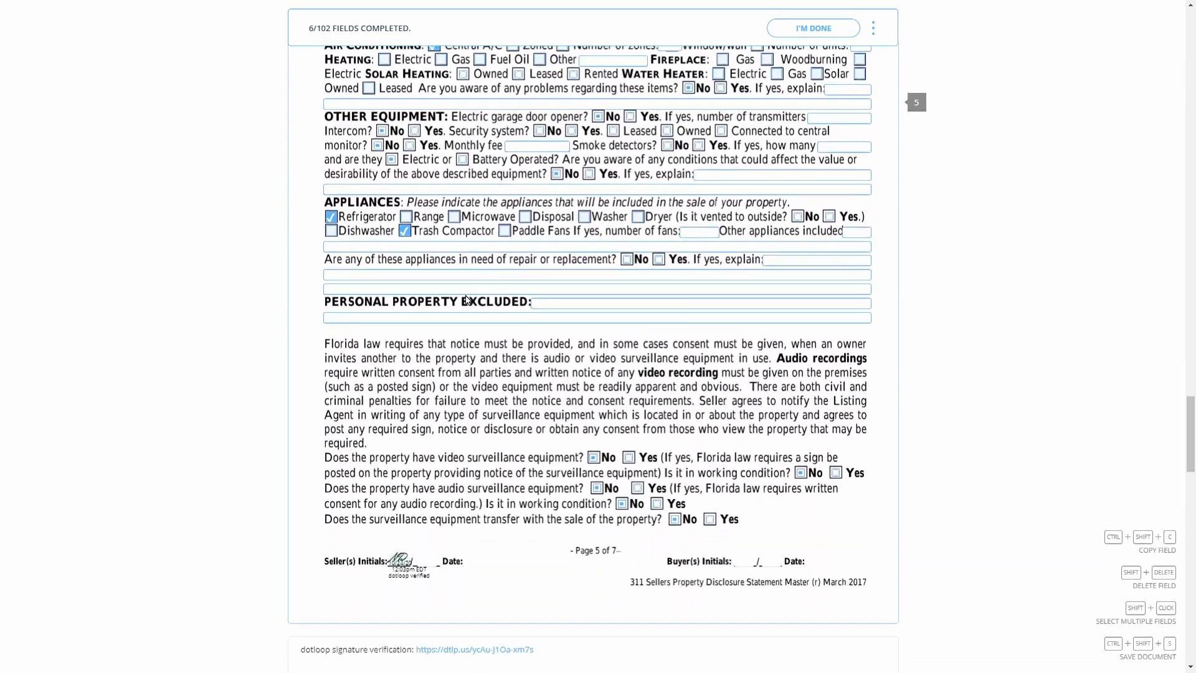
scroll(467, 299, "up", 6)
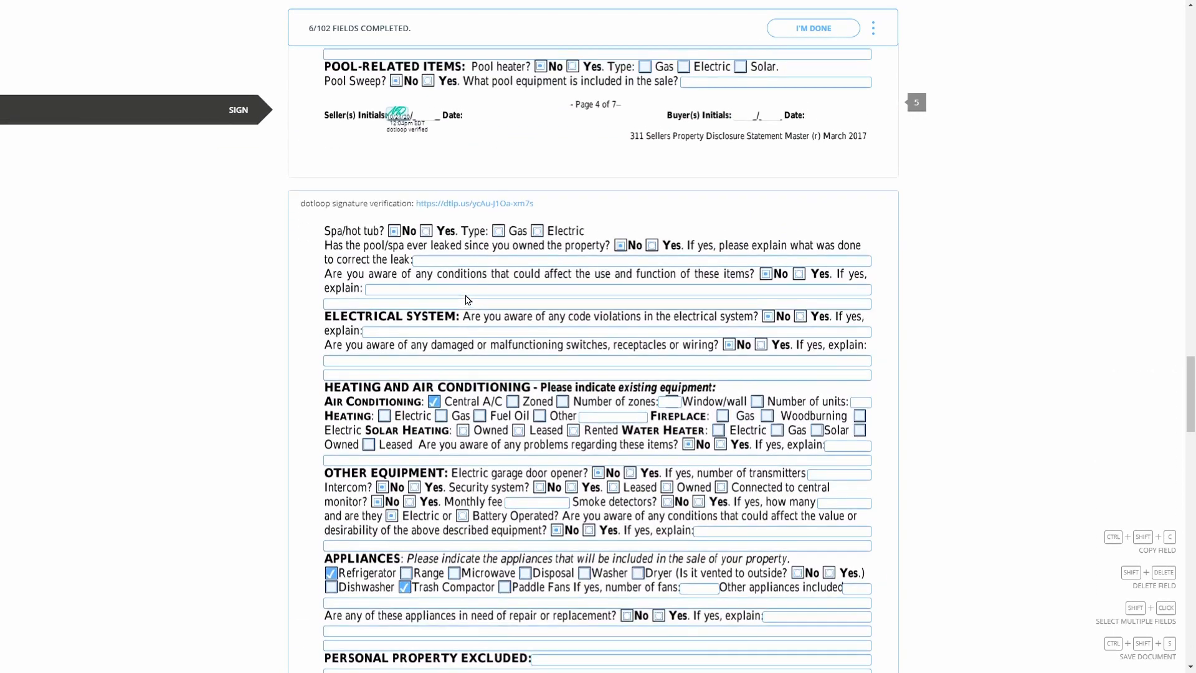
scroll(467, 299, "up", 5)
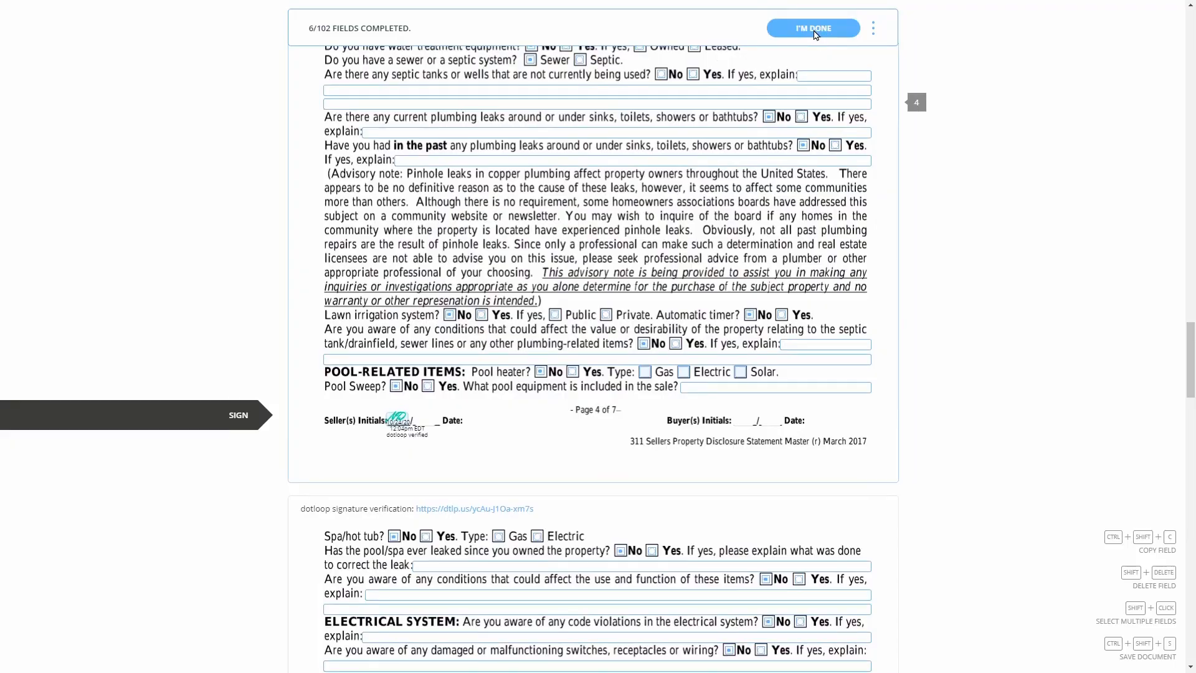
Finish signing the disclosure, dismiss the account sign-up prompt, and return to the loop page
left_click(813, 28)
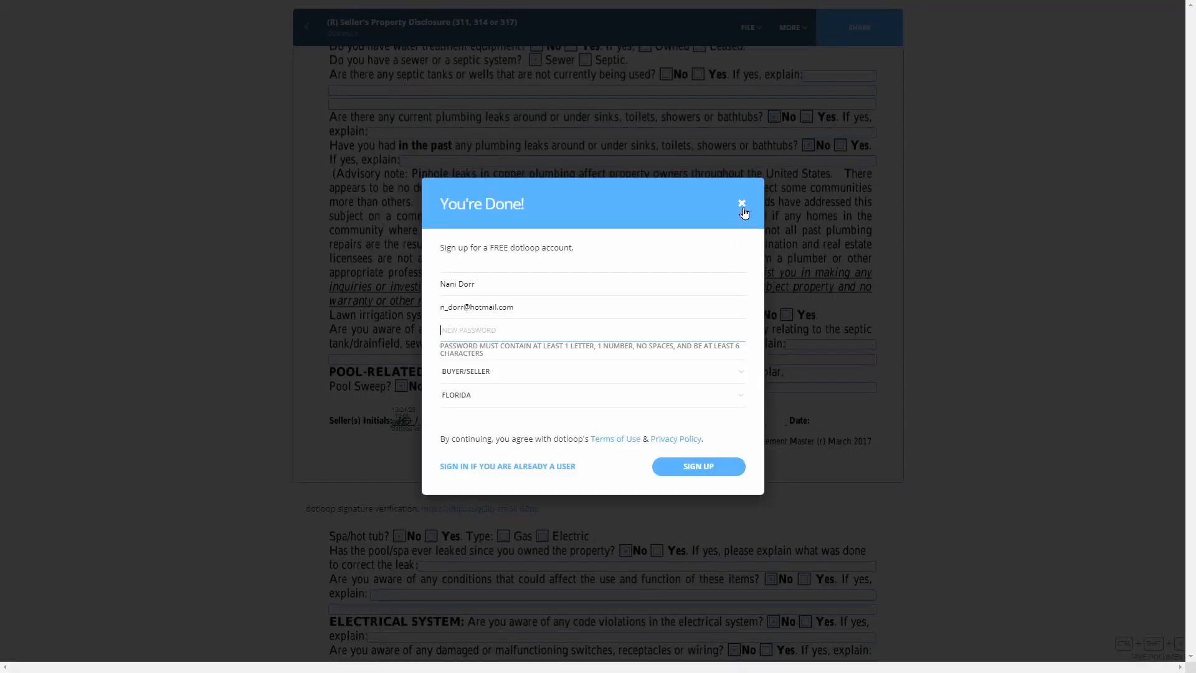
left_click(743, 208)
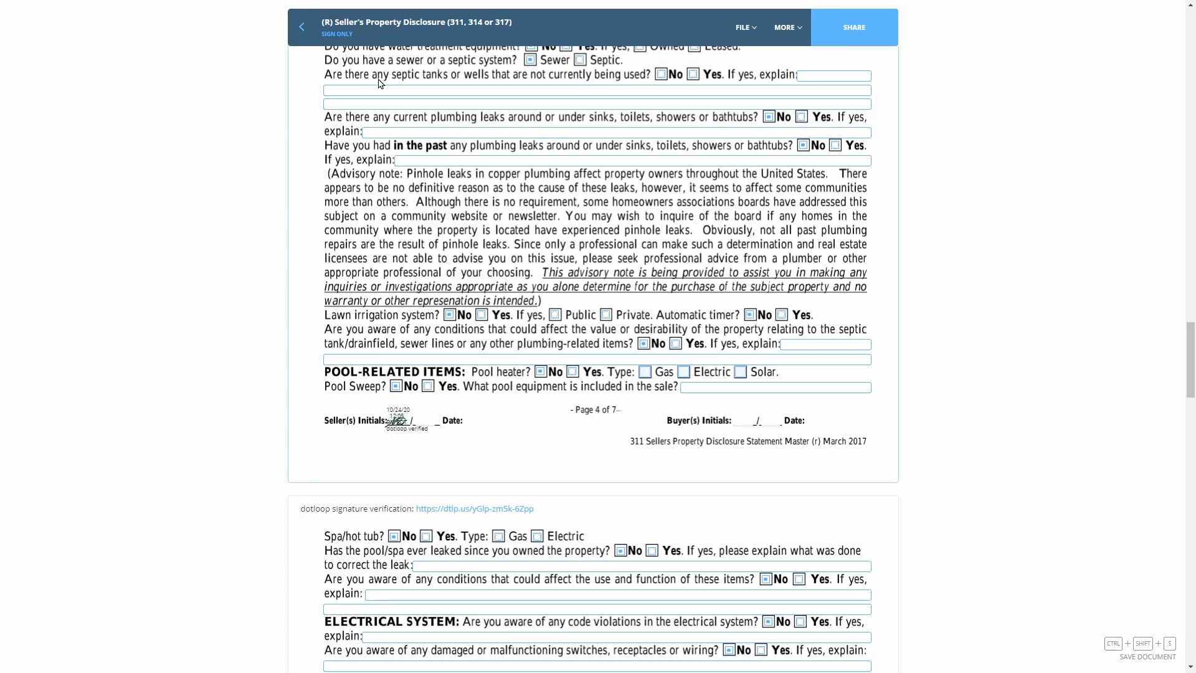
left_click(305, 25)
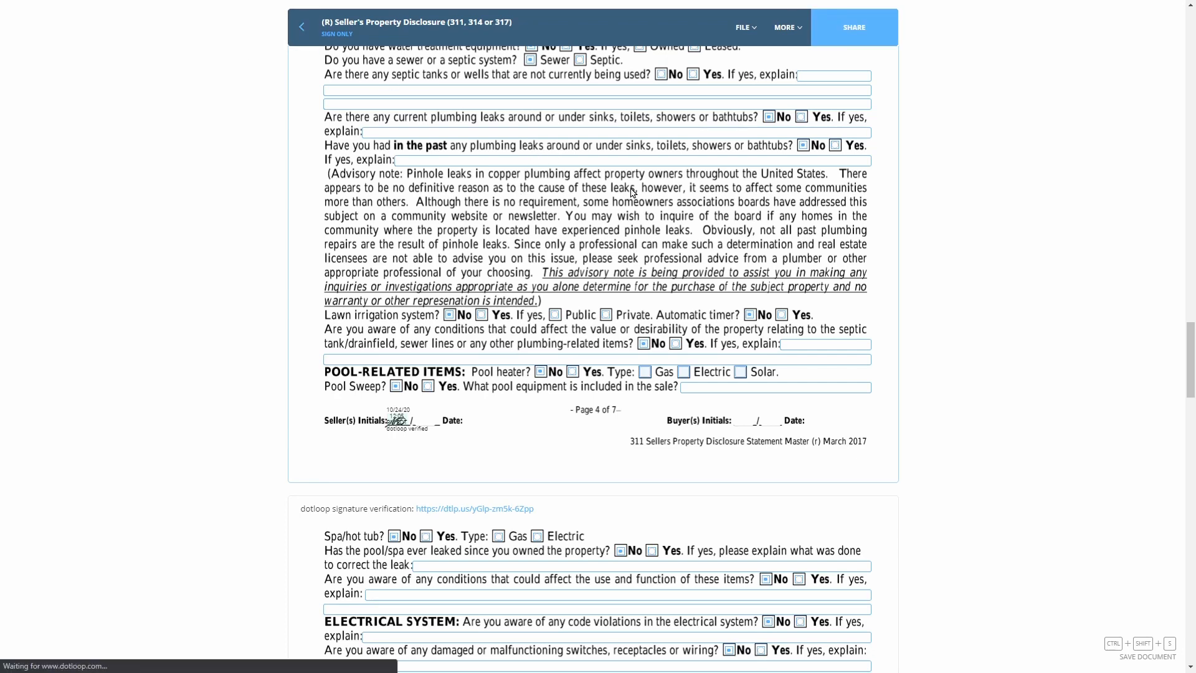
Select the Estoppel Letter, Estimated Expenses, Wire Fraud Notice, Mold and Covid addenda, and open them together
scroll(594, 214, "down", 5)
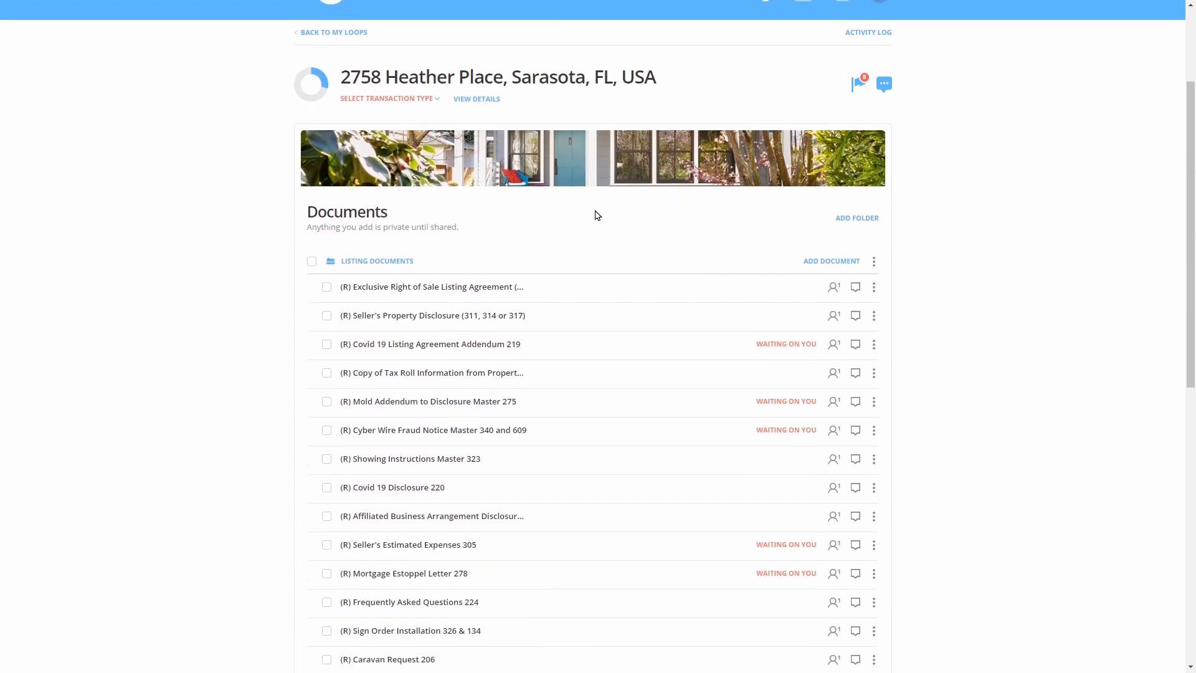
scroll(908, 230, "up", 3)
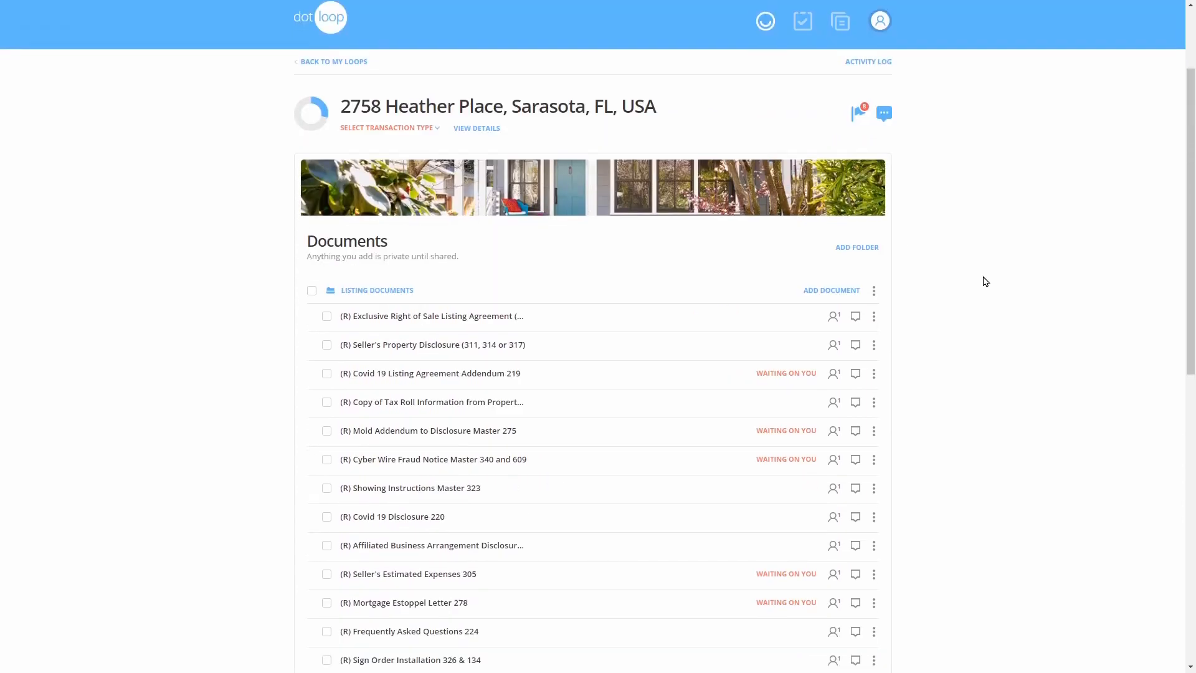
scroll(862, 270, "down", 2)
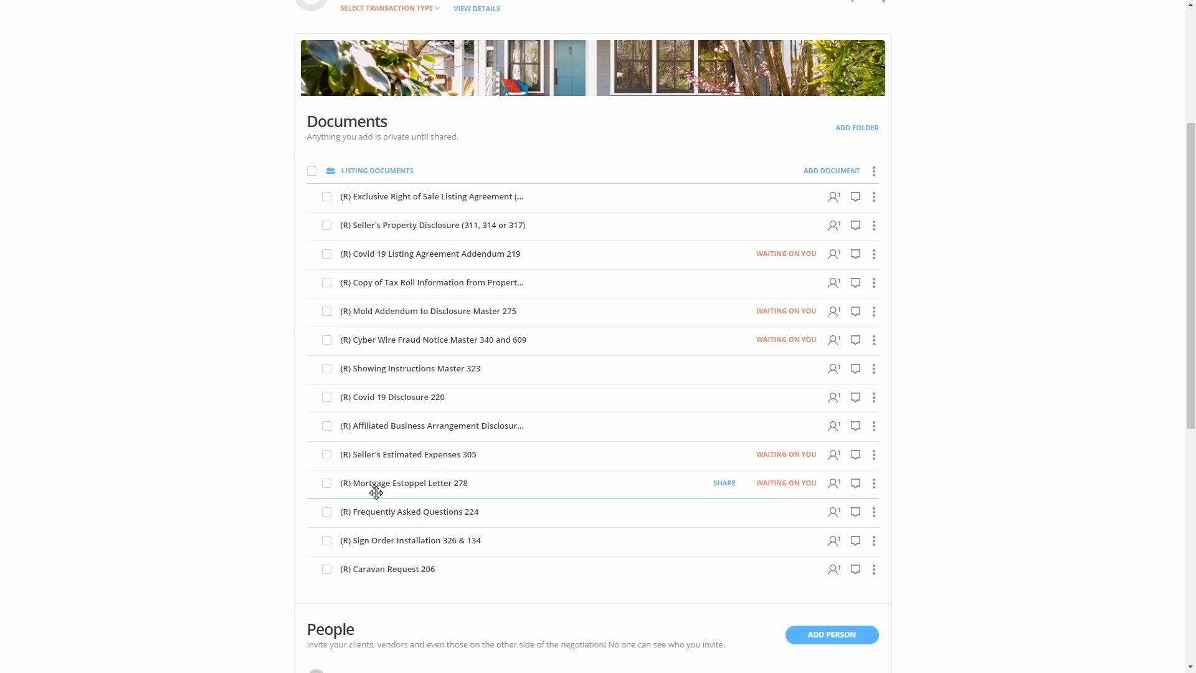
left_click(327, 484)
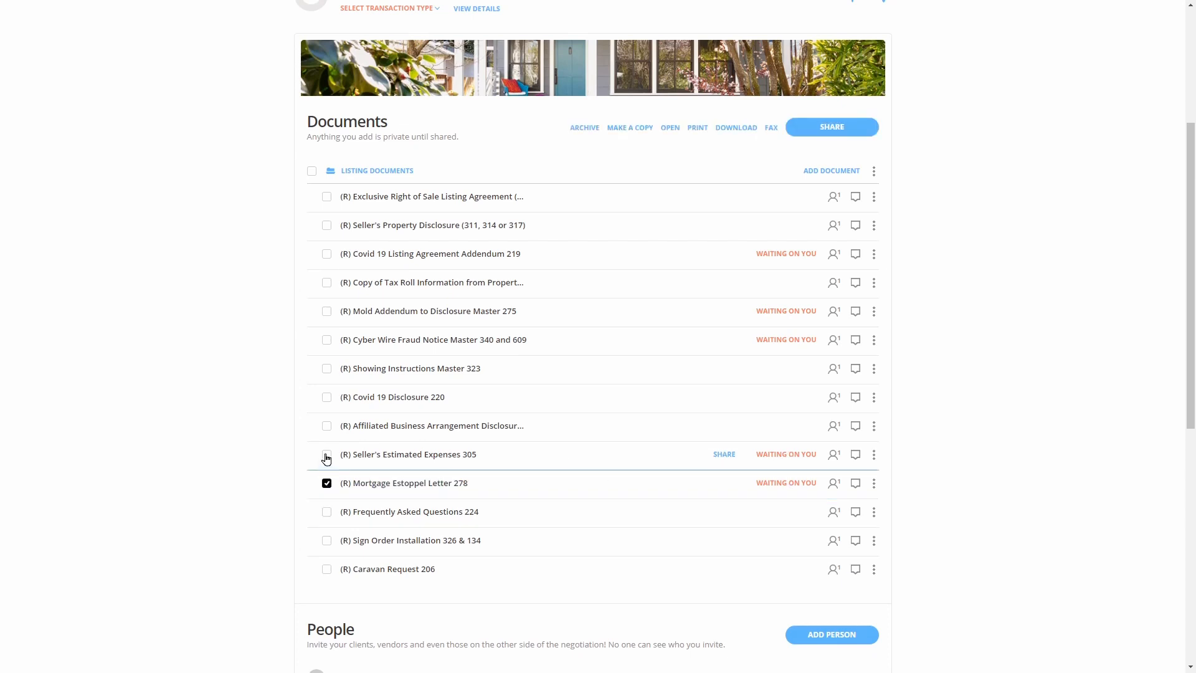
left_click(326, 457)
left_click(326, 340)
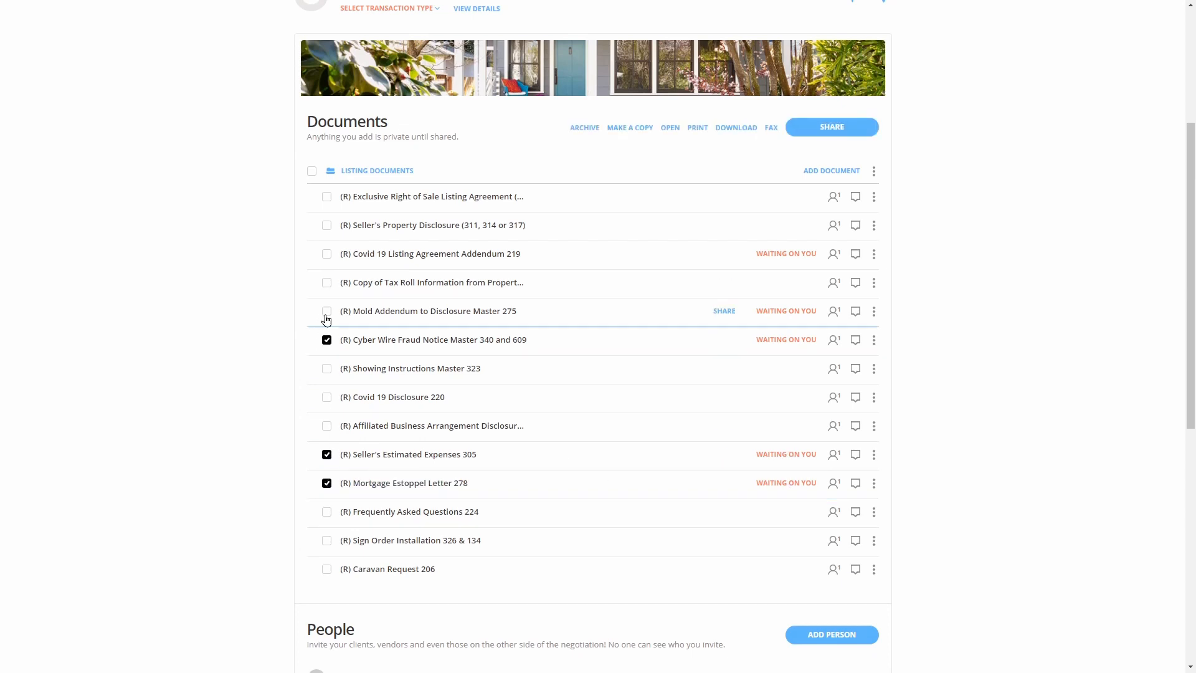
left_click(327, 310)
left_click(327, 253)
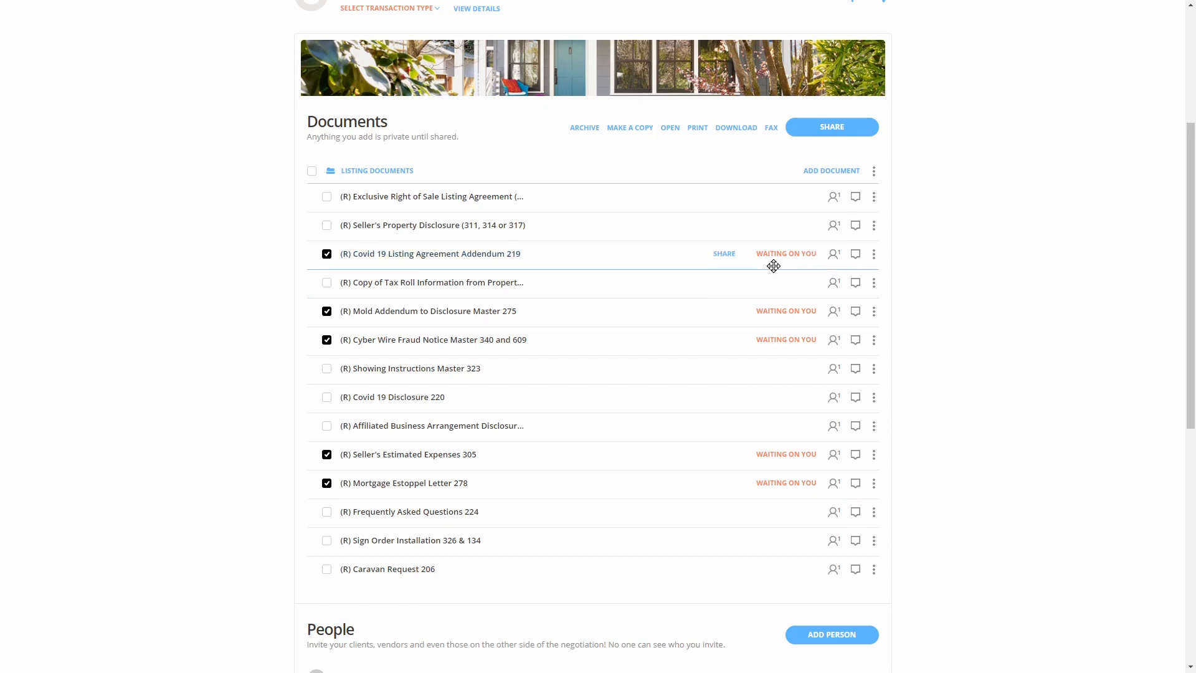
left_click(669, 128)
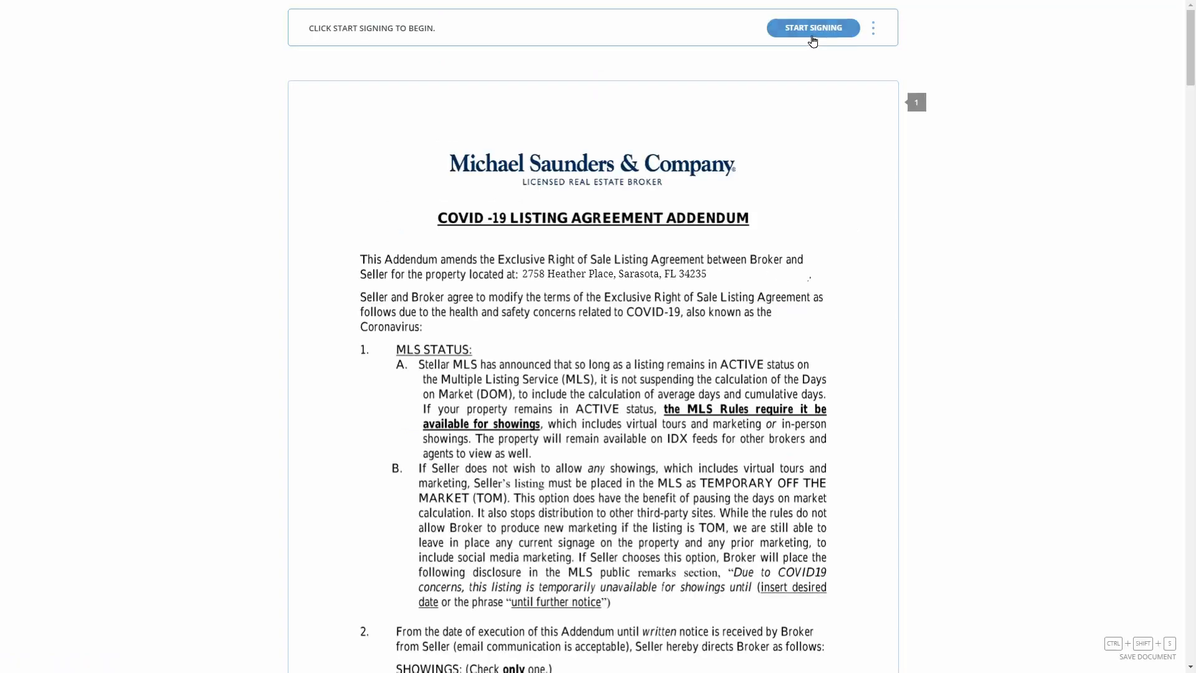
Adopt and apply the seller's signature on the Covid addendum and answer NO to structural damage
left_click(812, 28)
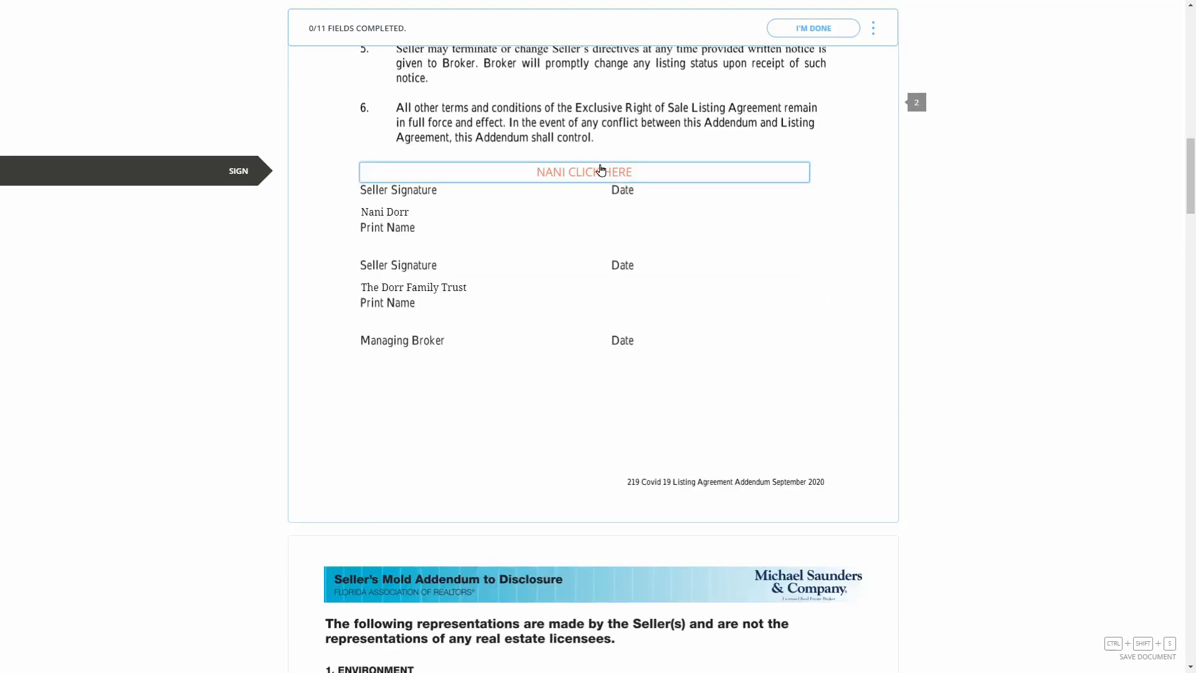
left_click(601, 171)
left_click(686, 440)
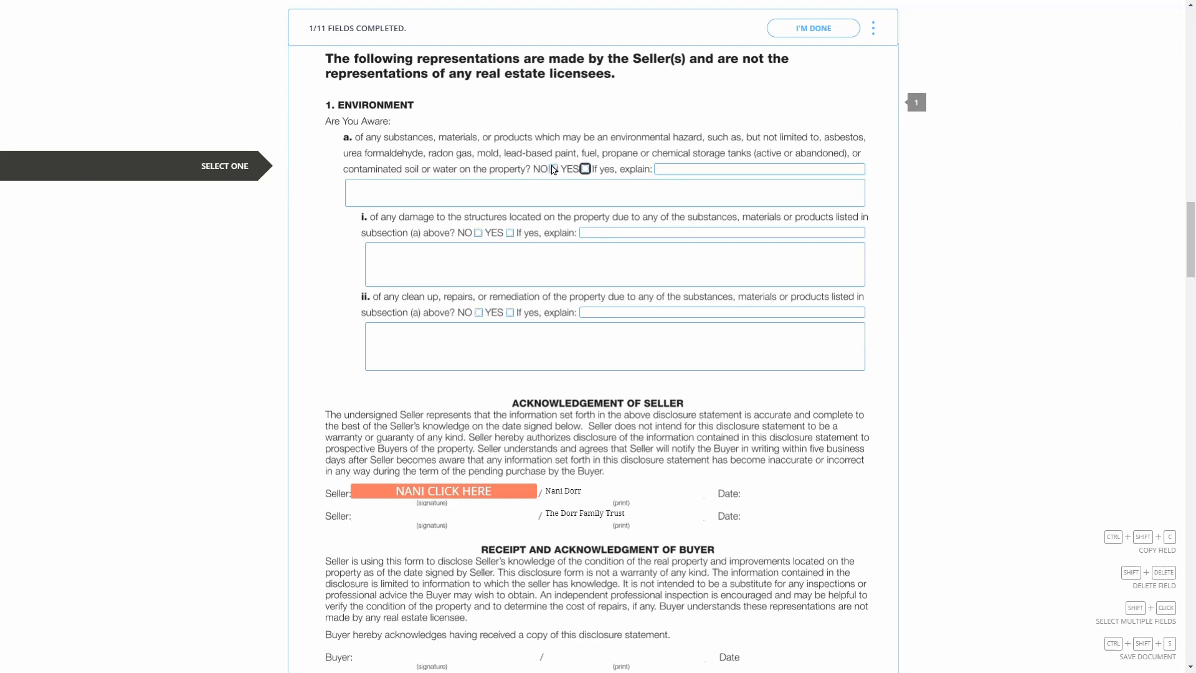
left_click(478, 232)
Sign the Mold Addendum, Wire Fraud Notice, Estimated Expenses and Estoppel Letter; answer NO to environmental hazards
scroll(479, 255, "down", 4)
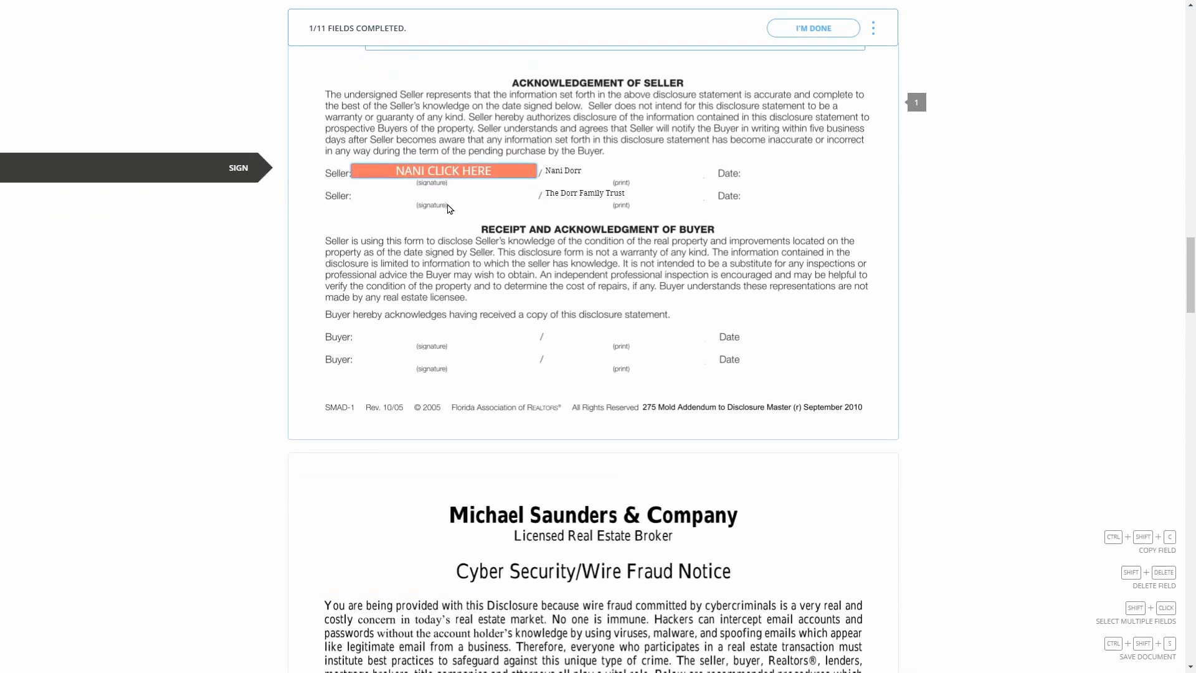
left_click(444, 172)
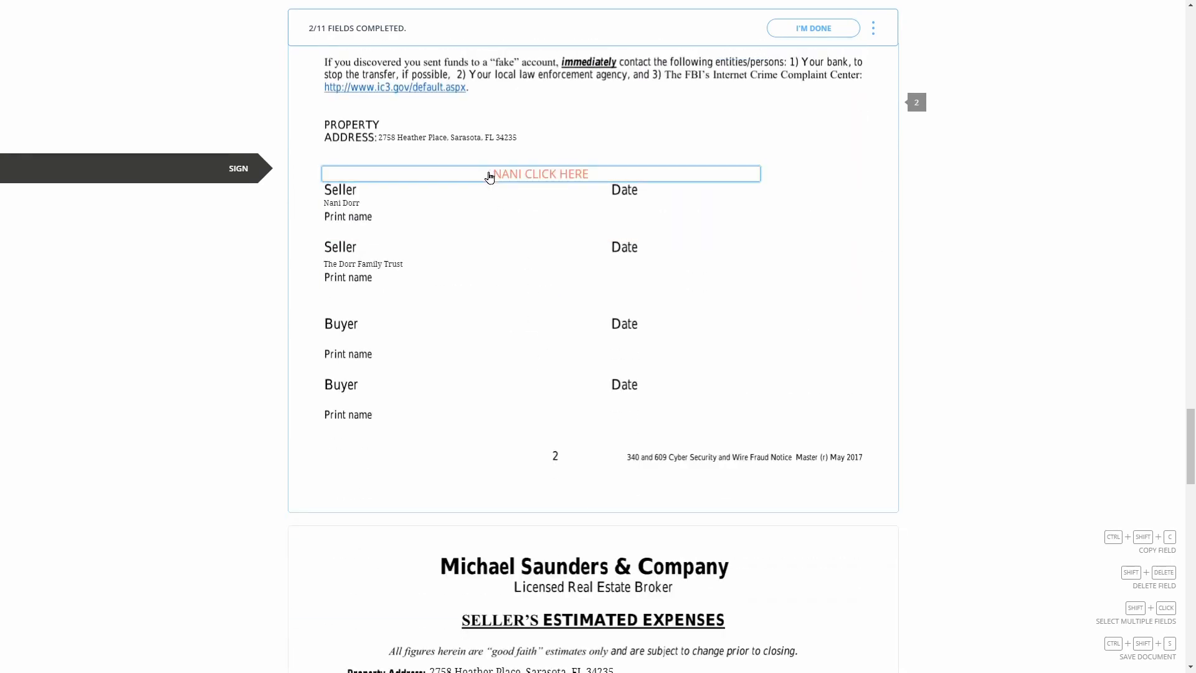
left_click(488, 175)
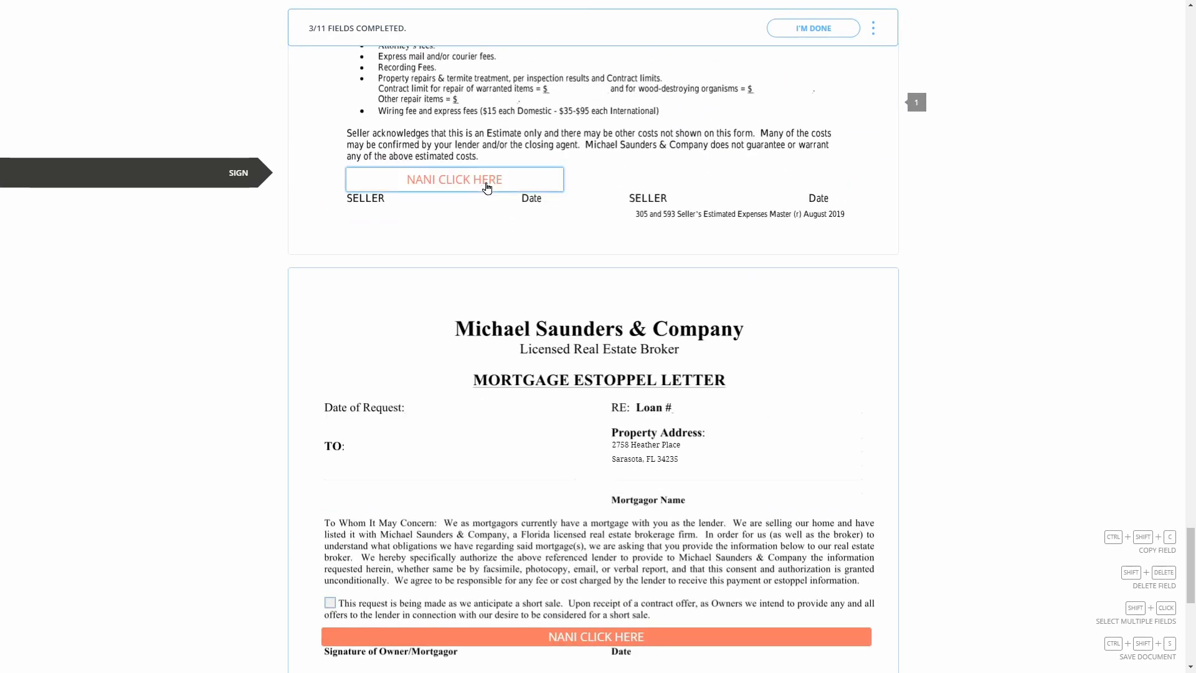
left_click(487, 185)
left_click(487, 182)
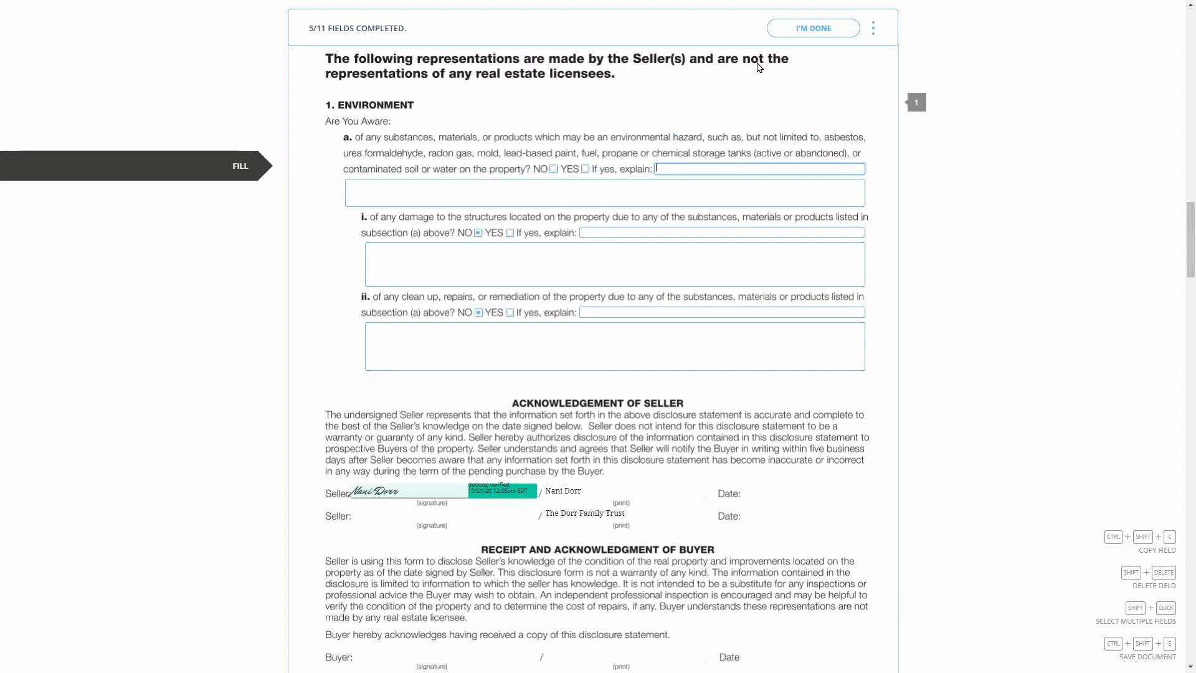
left_click(555, 168)
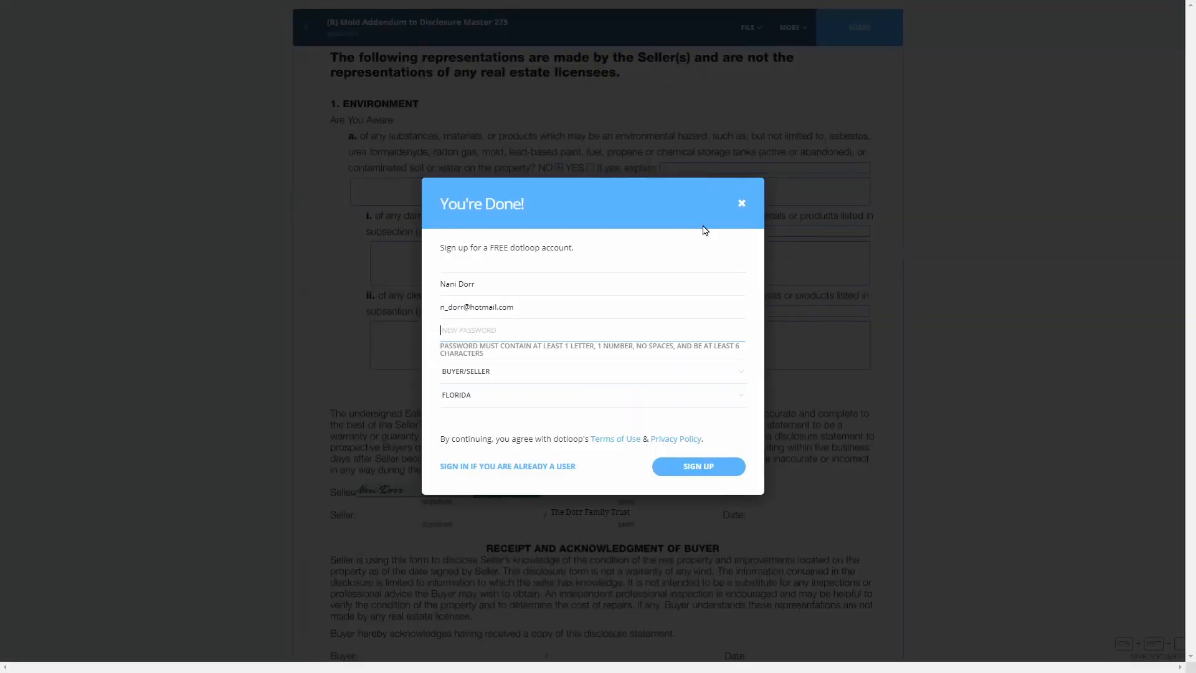
left_click(743, 205)
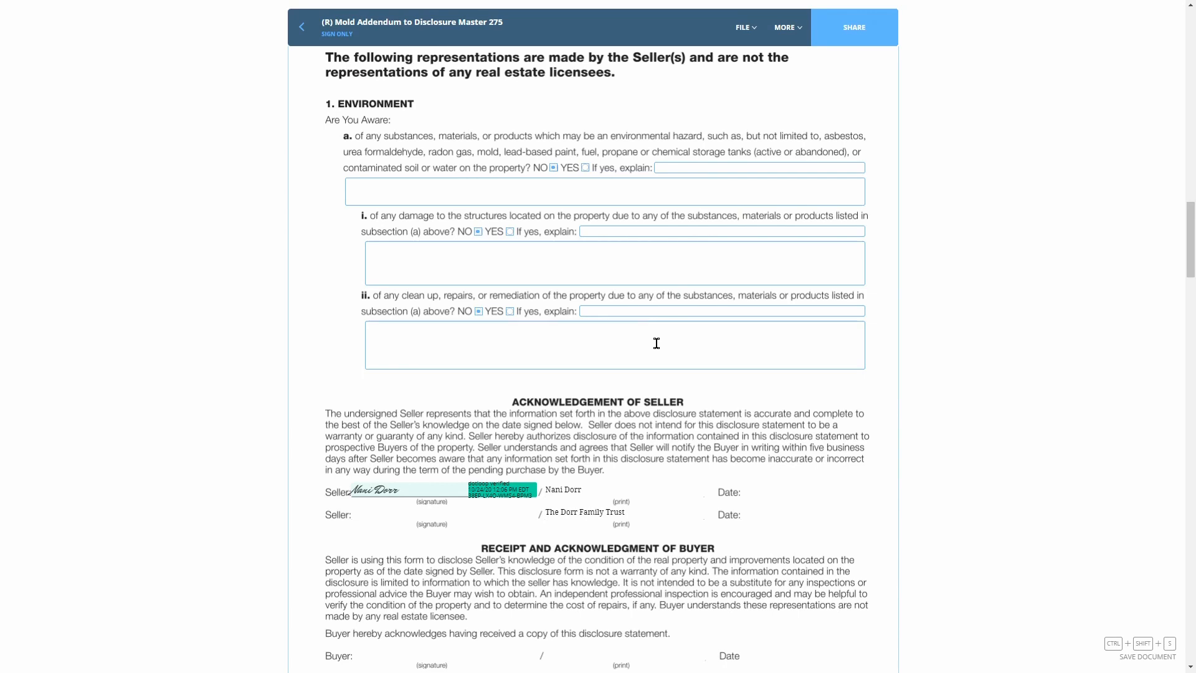
key("ctrl+plus")
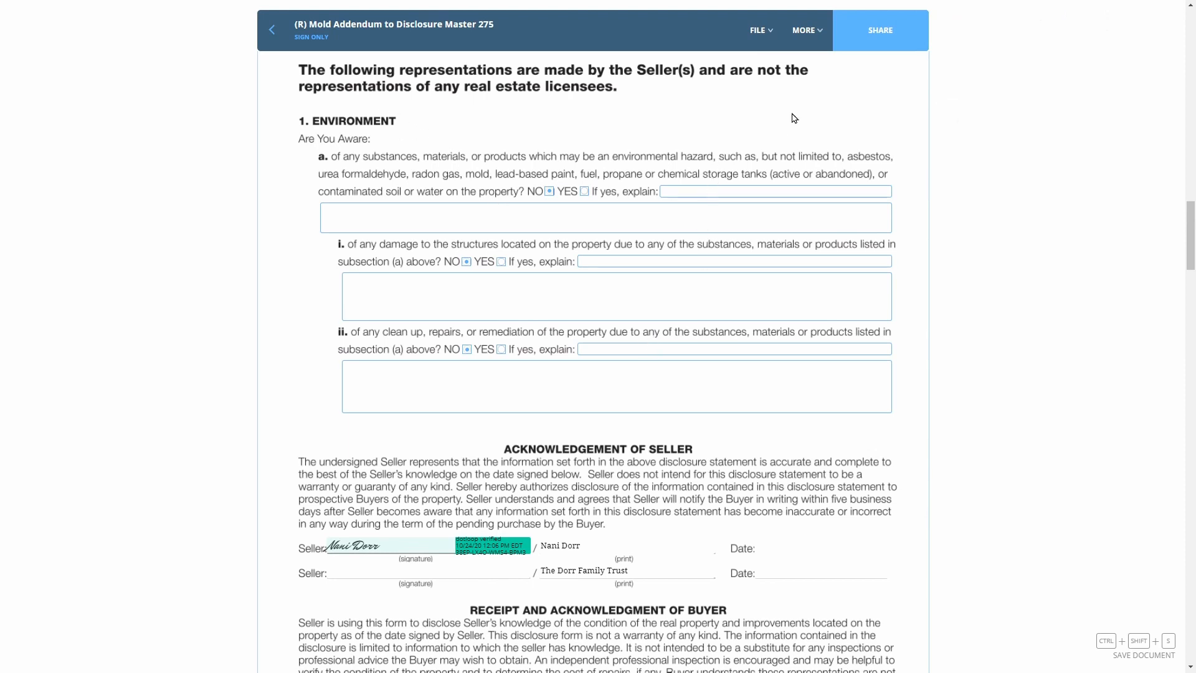
left_click(272, 29)
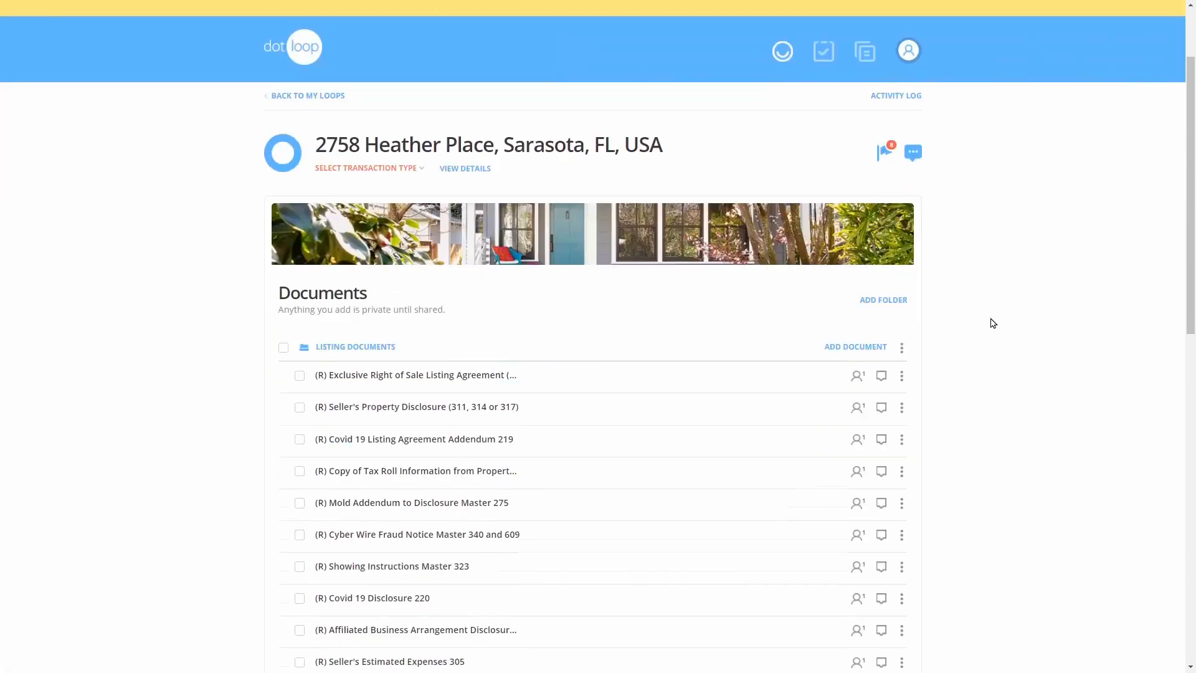
Select every document in the Listing Documents folder
scroll(989, 319, "down", 2)
scroll(658, 209, "down", 3)
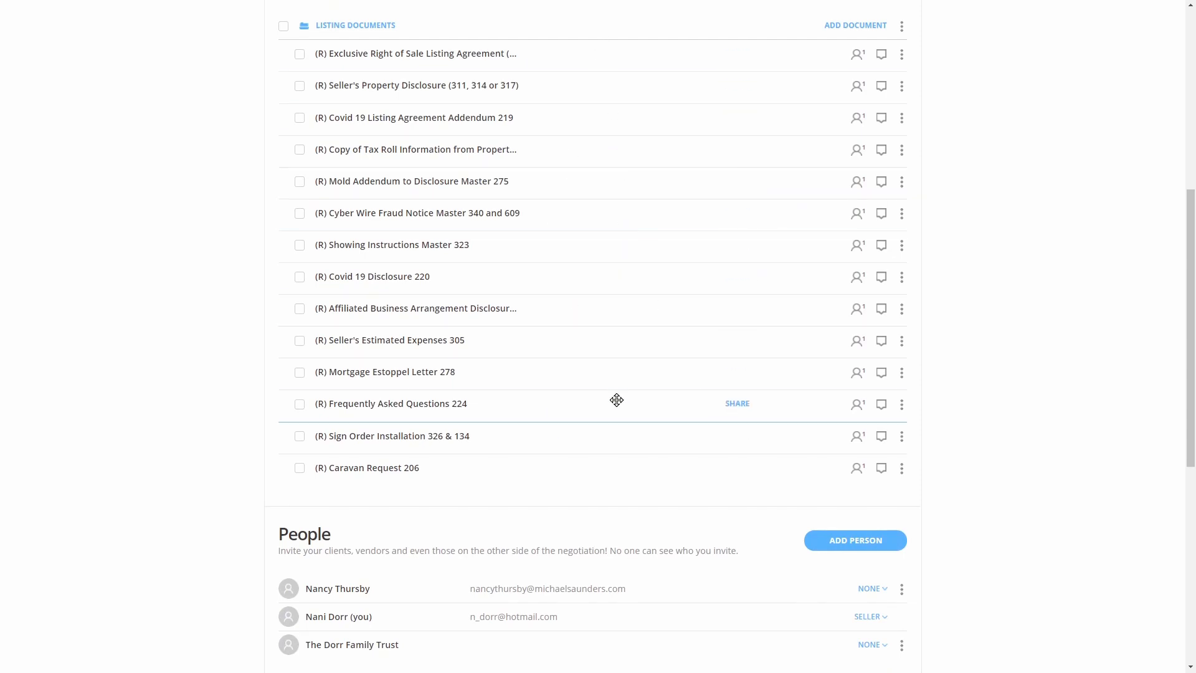
scroll(620, 495, "down", 1)
scroll(619, 494, "up", 5)
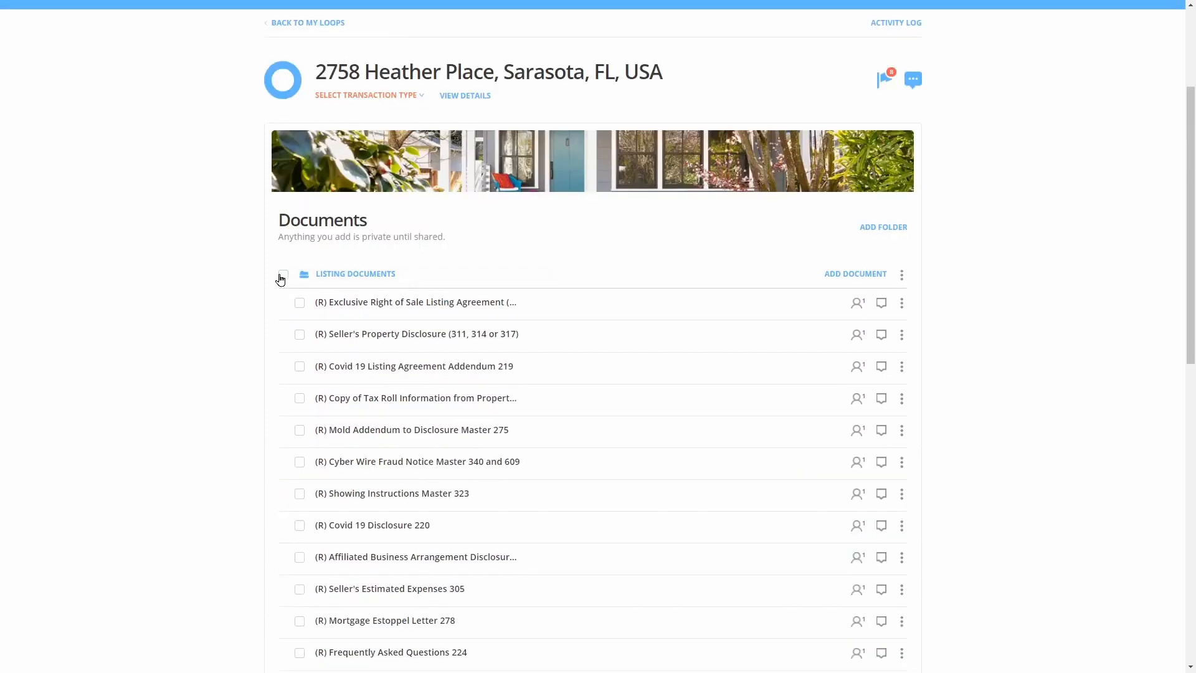
left_click(283, 275)
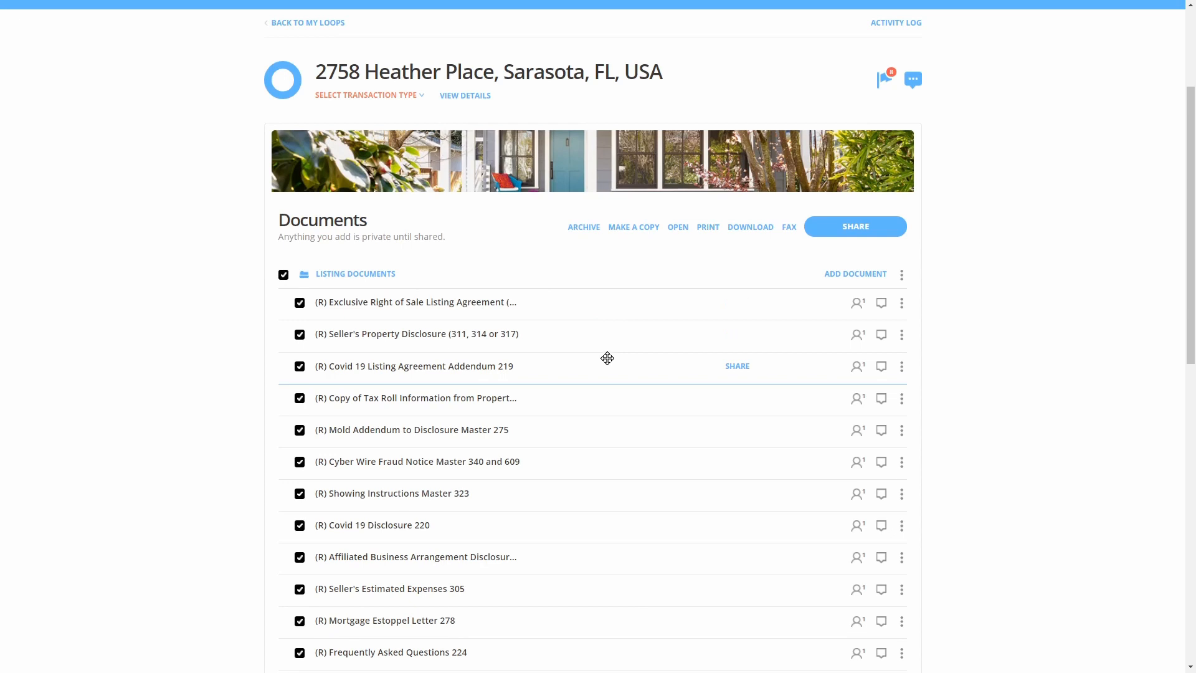
scroll(607, 358, "down", 2)
scroll(607, 359, "down", 1)
scroll(641, 294, "up", 2)
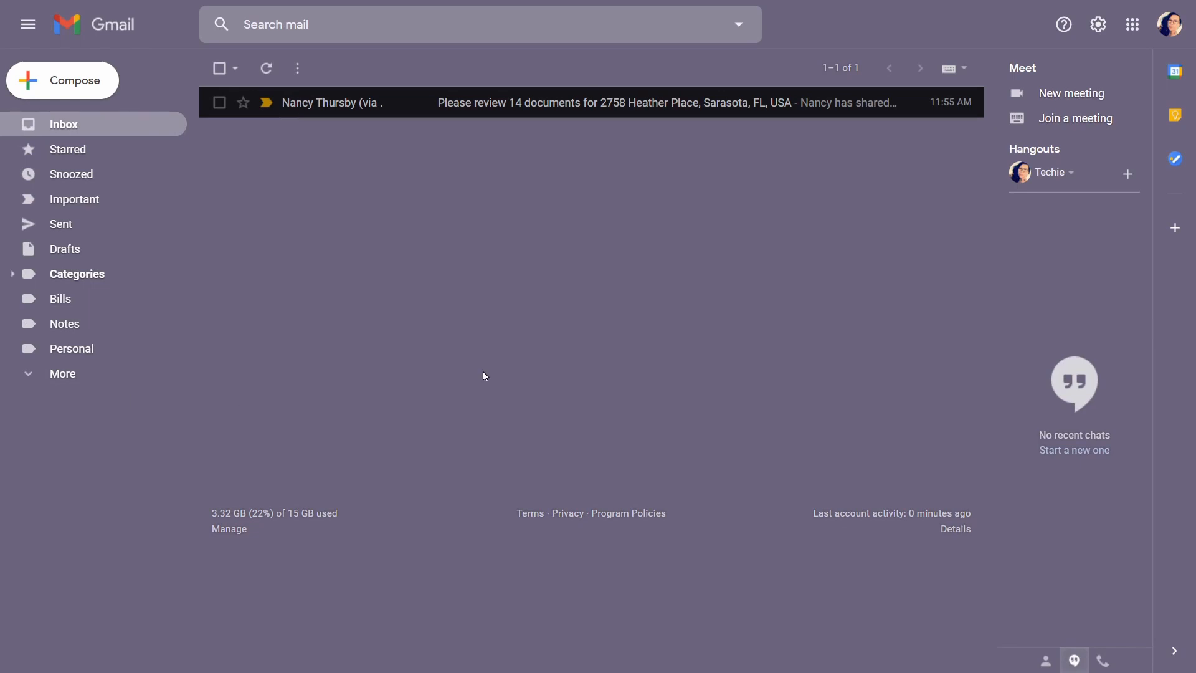
Open the 'Please review 14 documents' email and view all its documents in dotloop
left_click(480, 111)
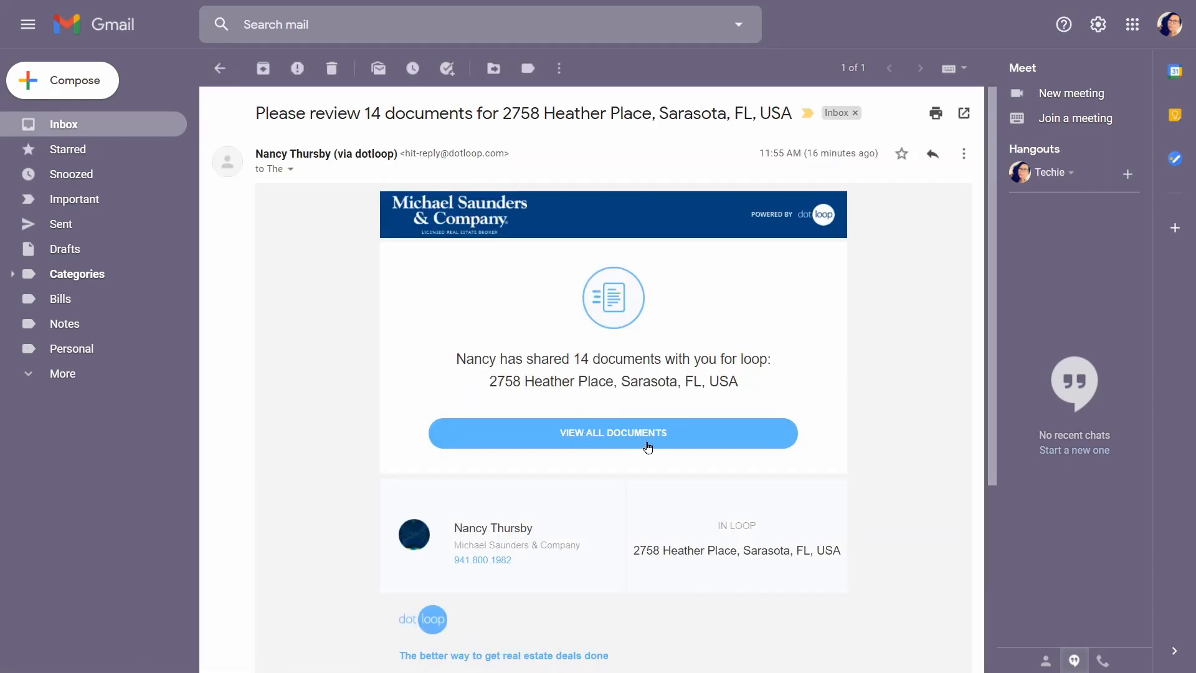
left_click(605, 440)
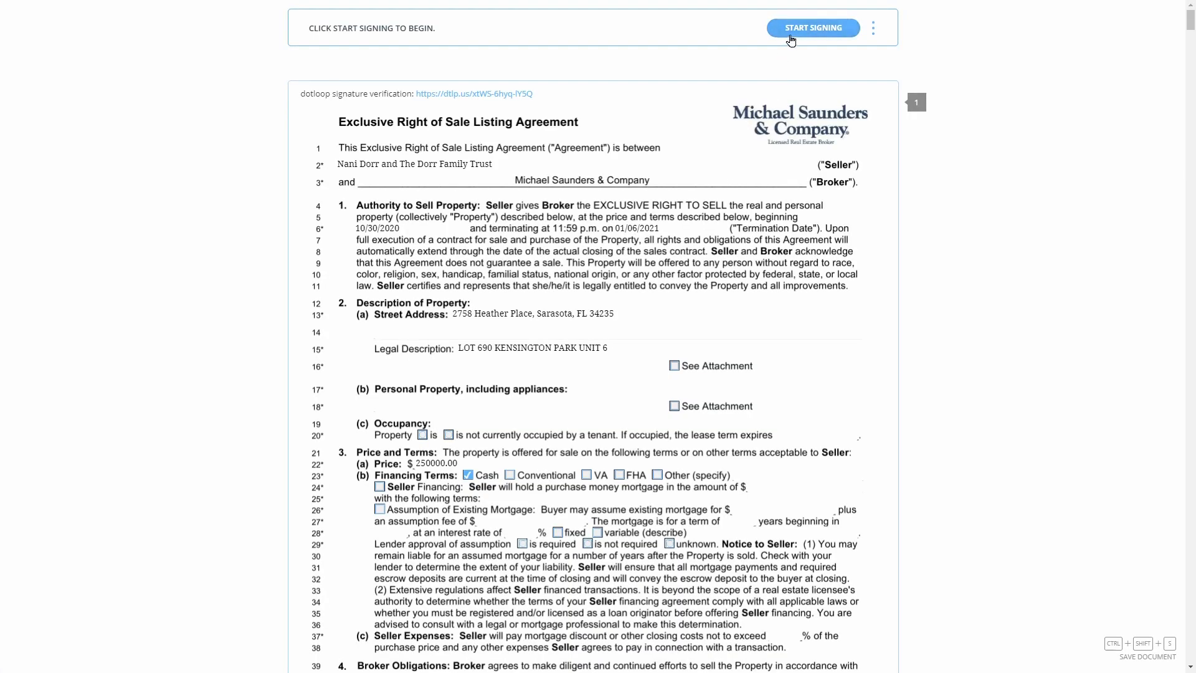
Start signing and adopt a signature with the second seller's own name and initials, replacing the prefilled ones
left_click(794, 36)
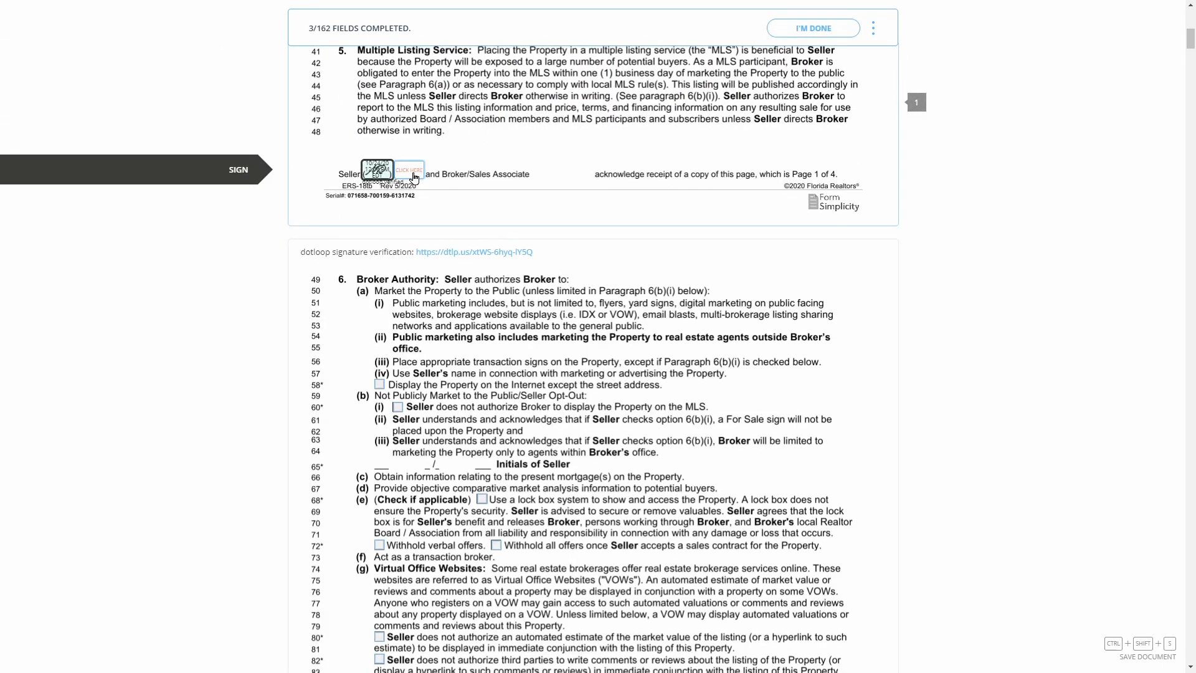
left_click(415, 176)
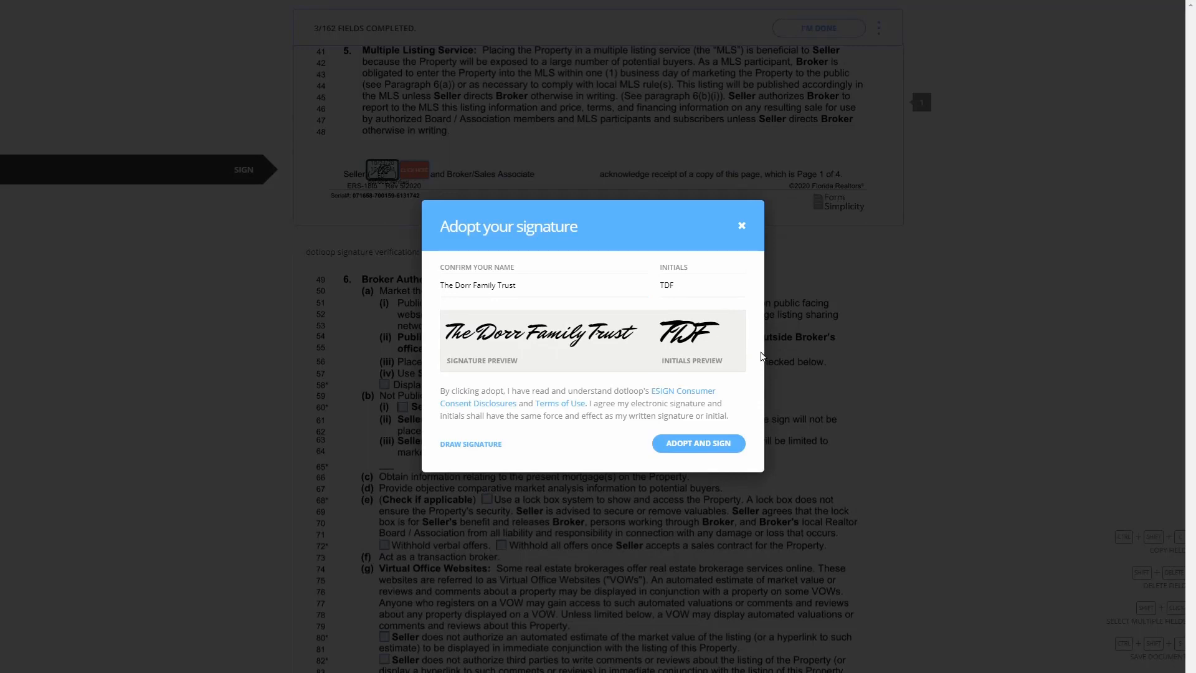
left_click(604, 297)
left_click_drag(602, 289, 416, 300)
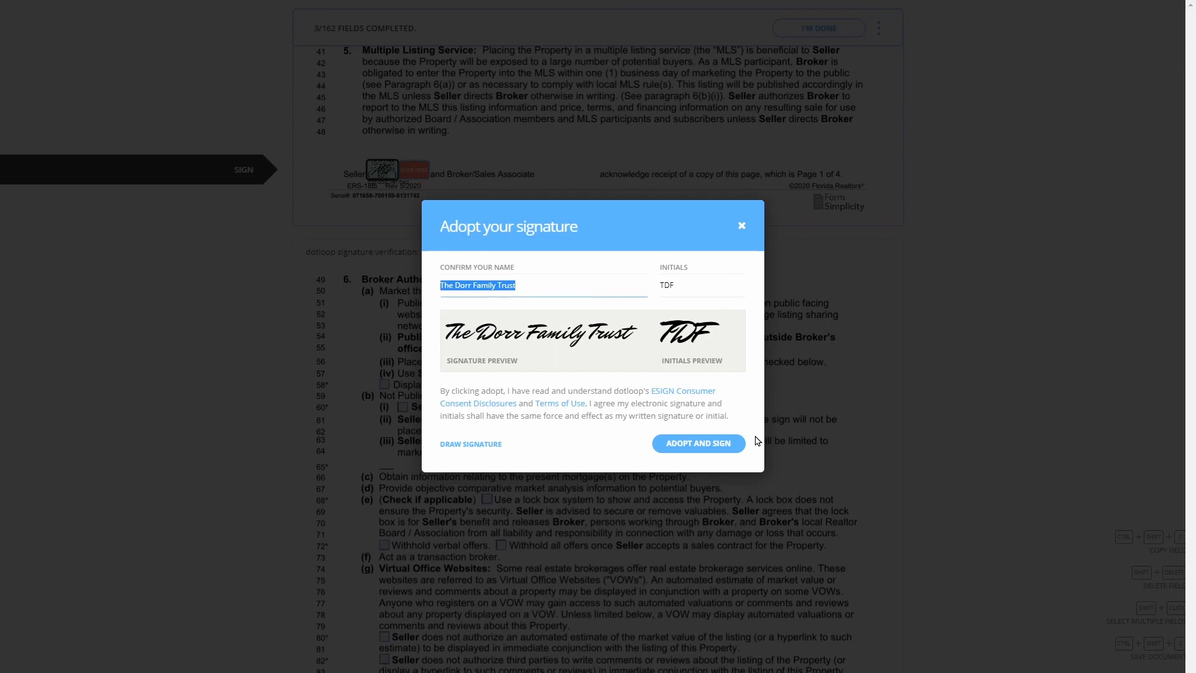
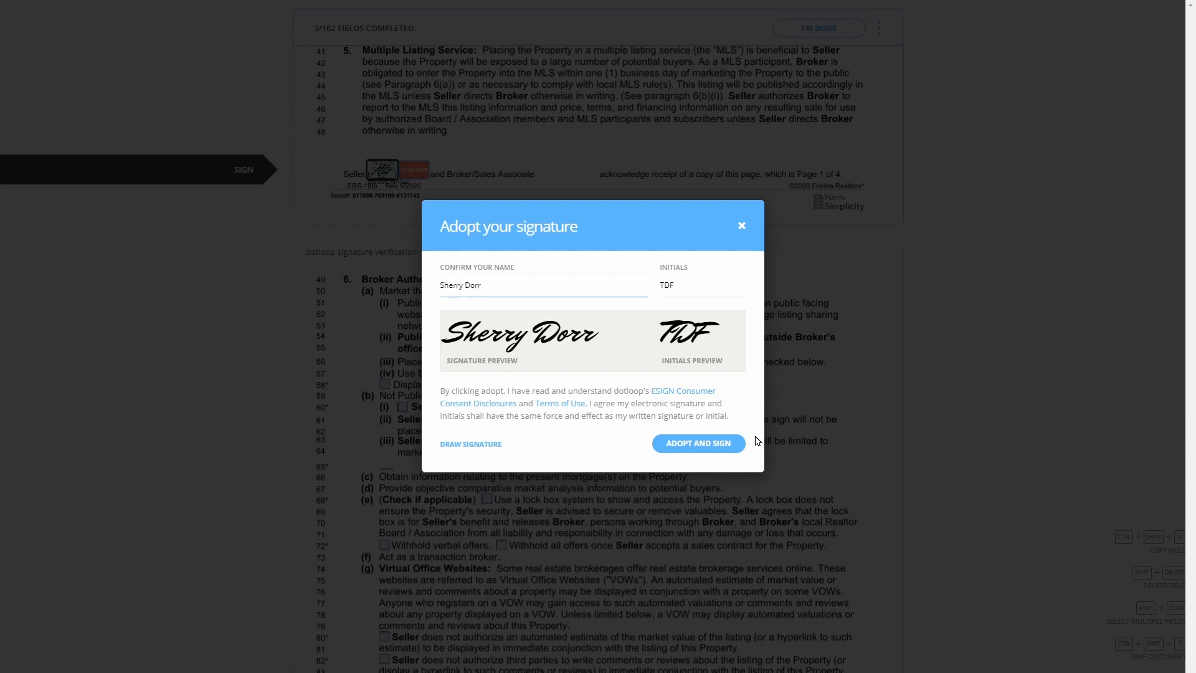
key("Tab")
type("SD")
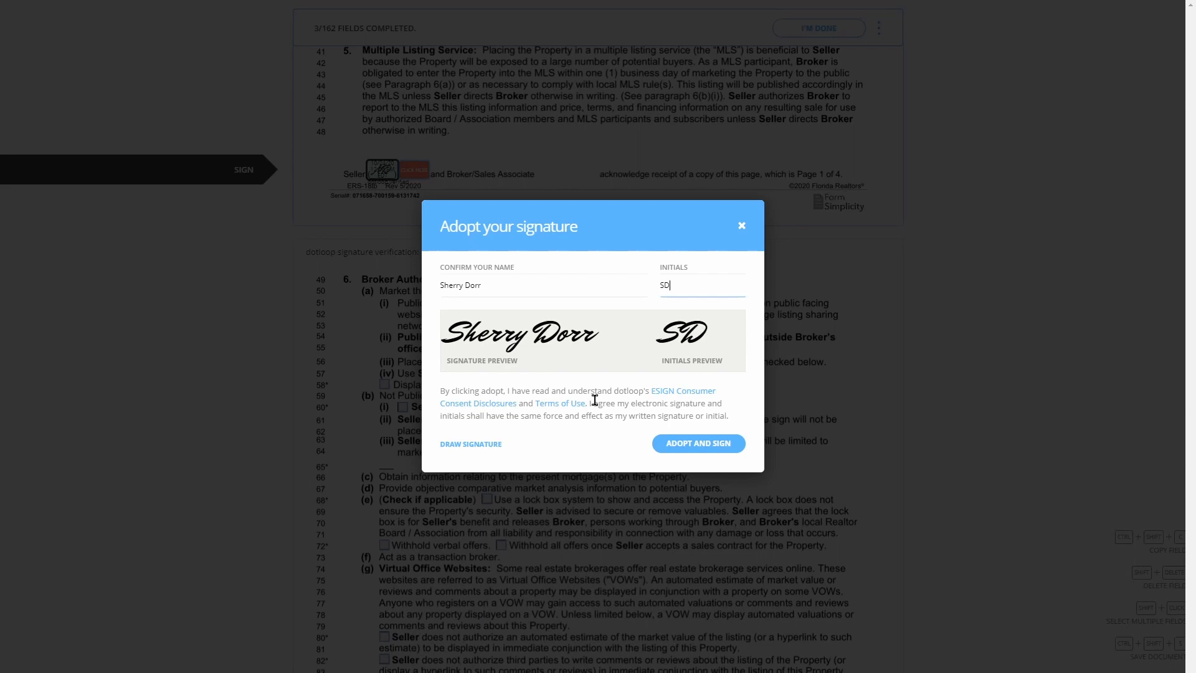
left_click(681, 455)
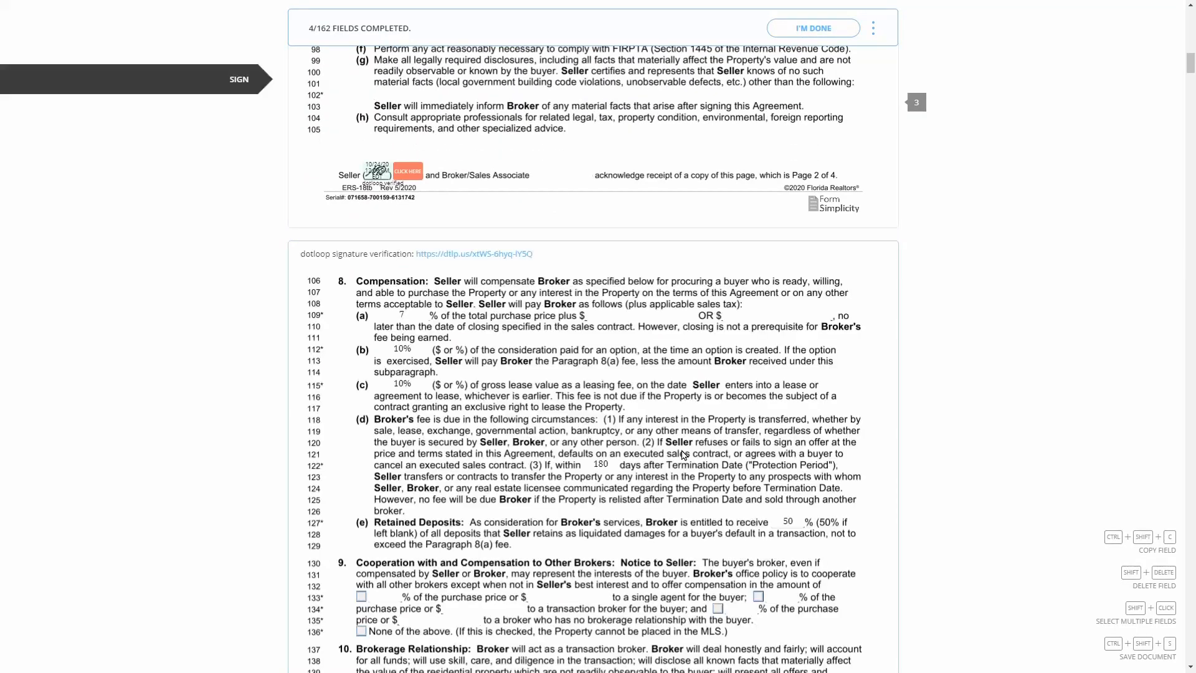
Initial pages 2–4 and the line 142 change, and sign line 184 and the addendum's second seller line
left_click(411, 172)
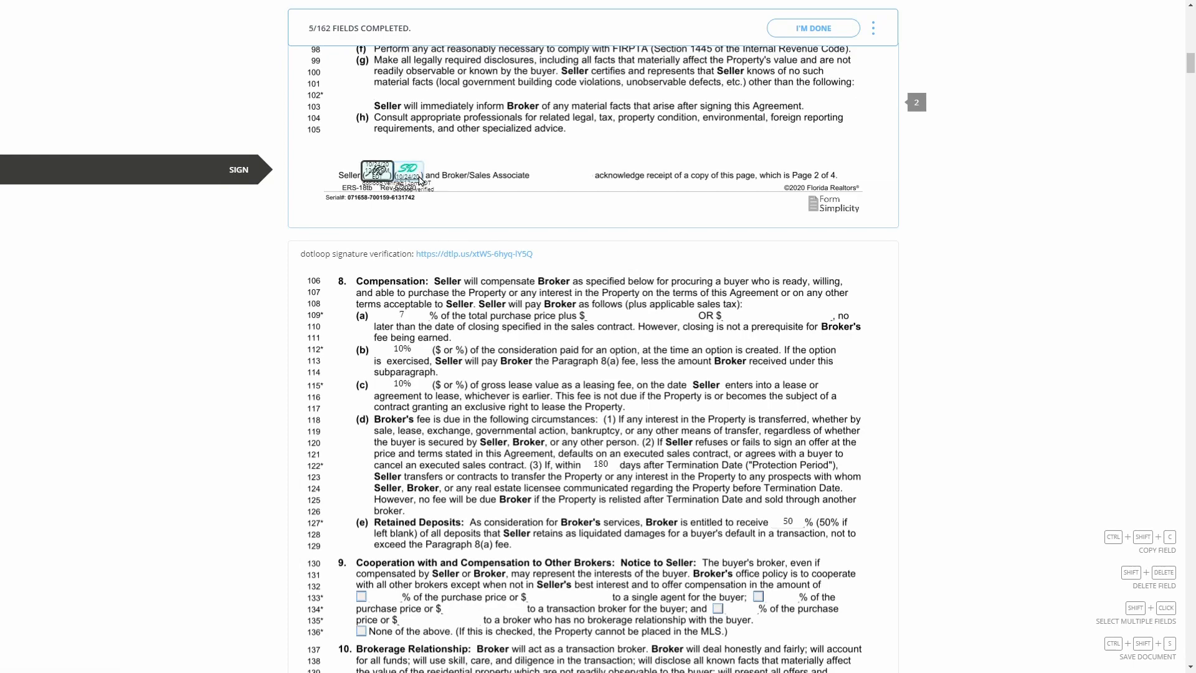
left_click(870, 182)
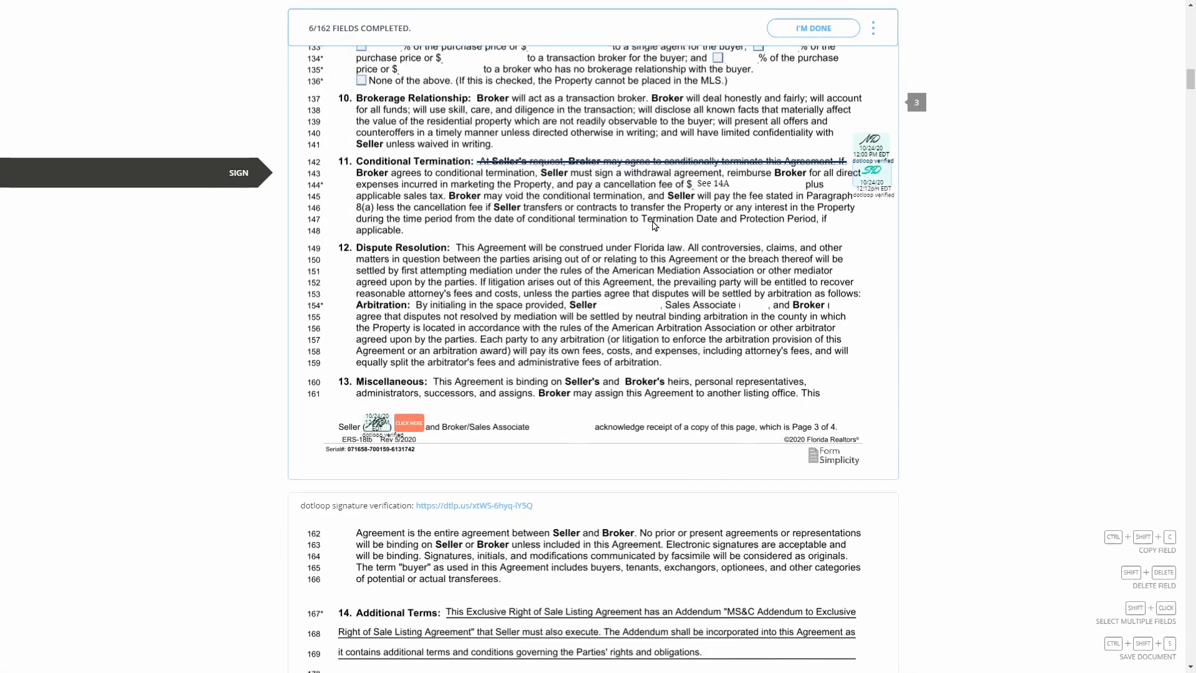
left_click(408, 173)
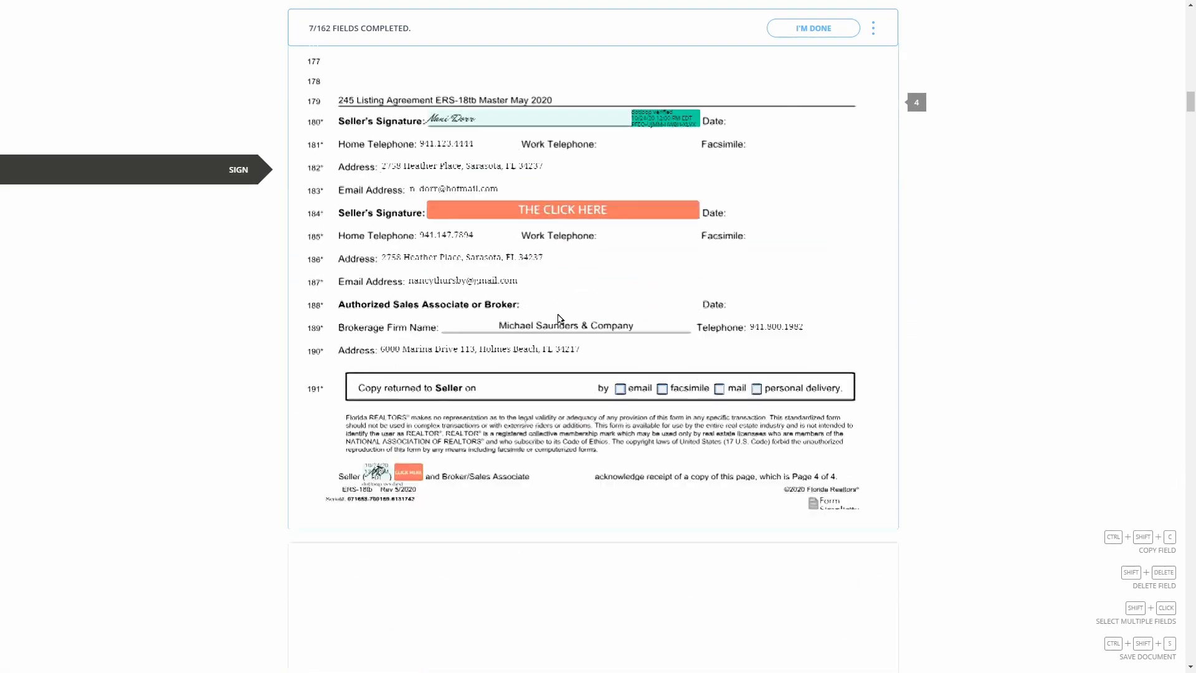
left_click(495, 188)
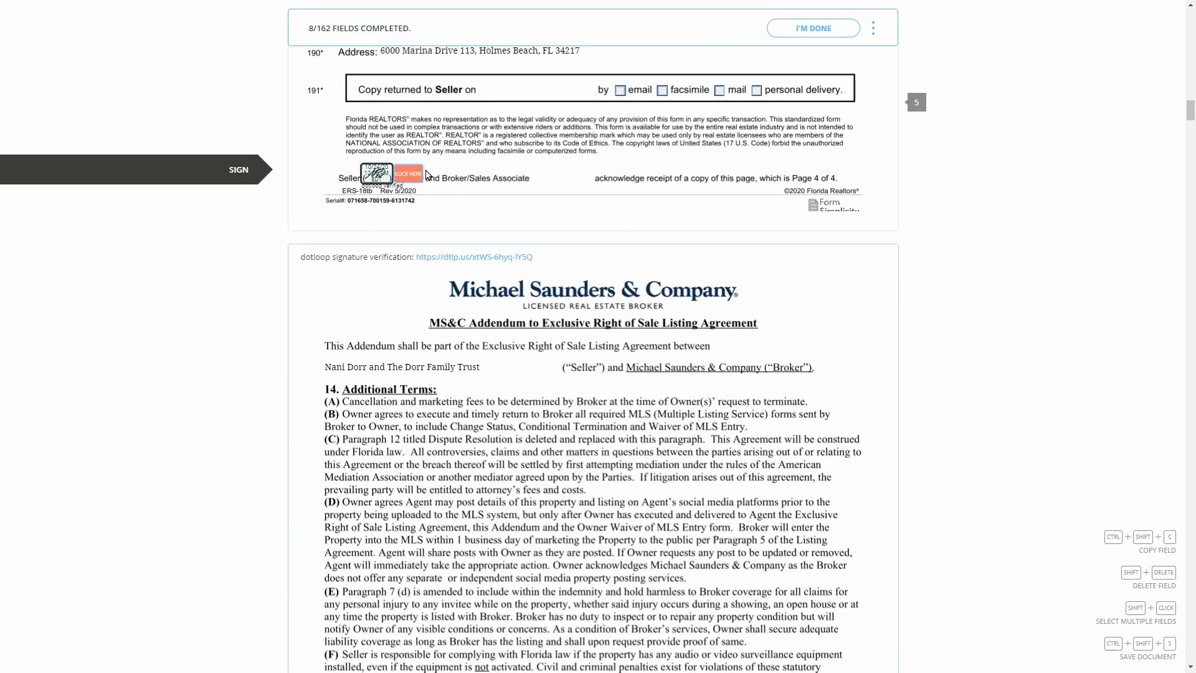
left_click(409, 175)
left_click(507, 189)
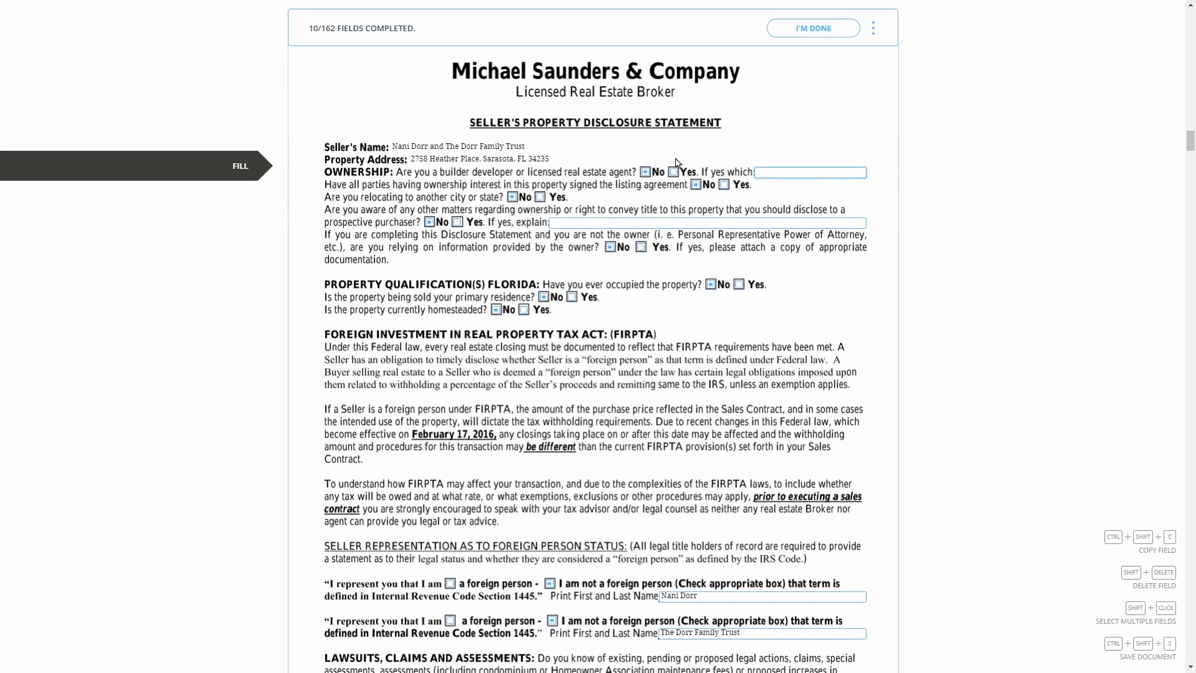
scroll(676, 161, "down", 6)
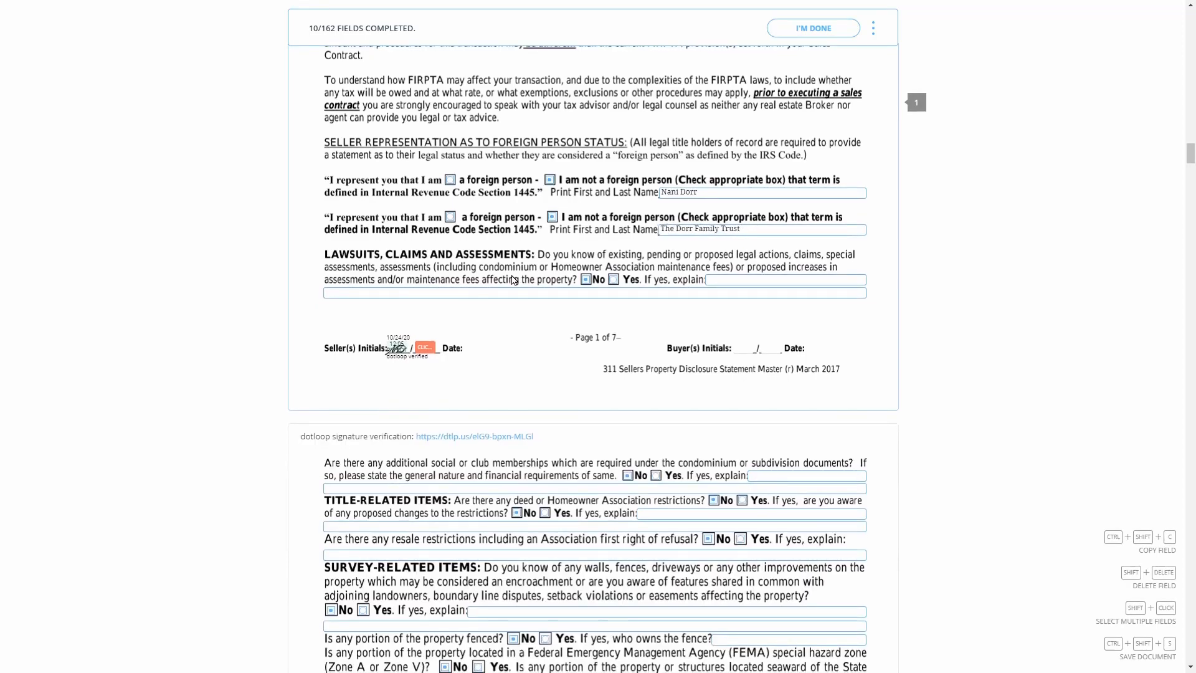
scroll(422, 354, "down", 3)
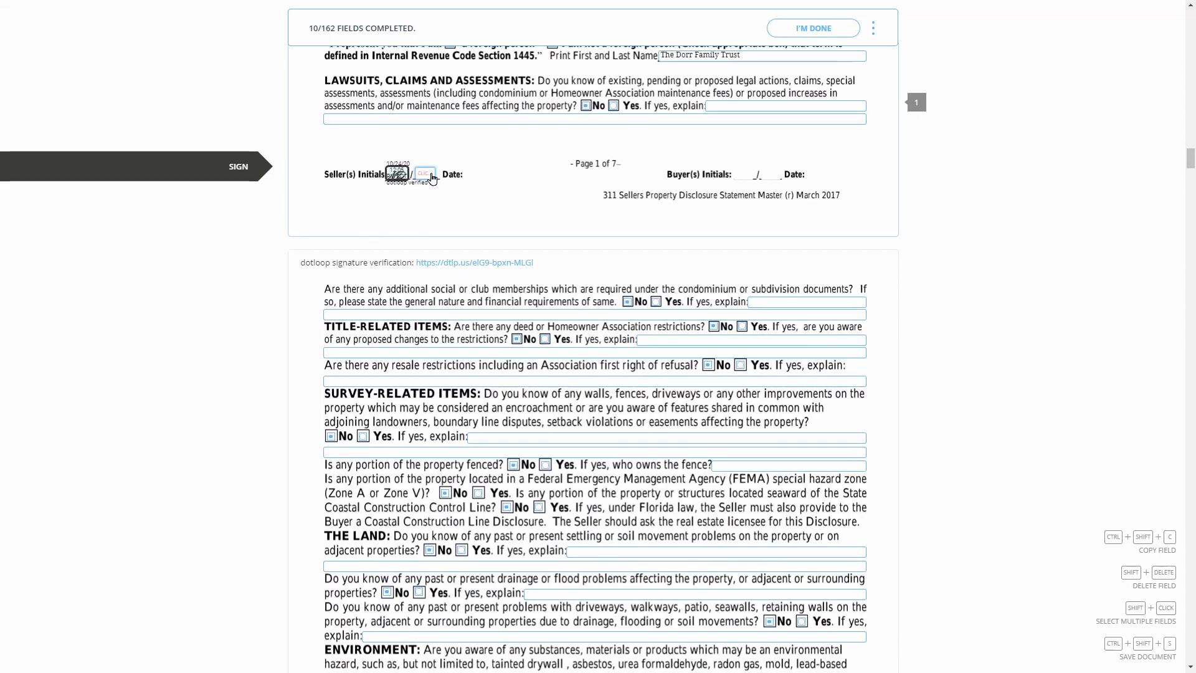
scroll(755, 155, "up", 2)
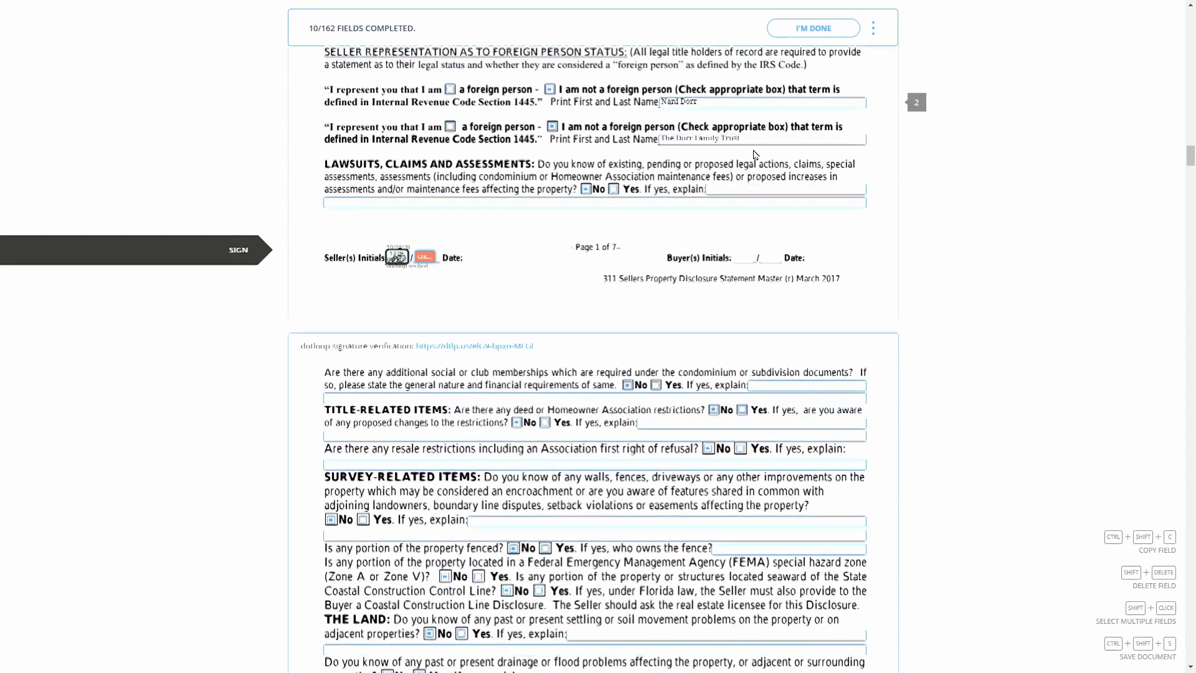
Begin editing the disclosure's second printed name, then cancel the edit warning to keep the trust's name
left_click(755, 154)
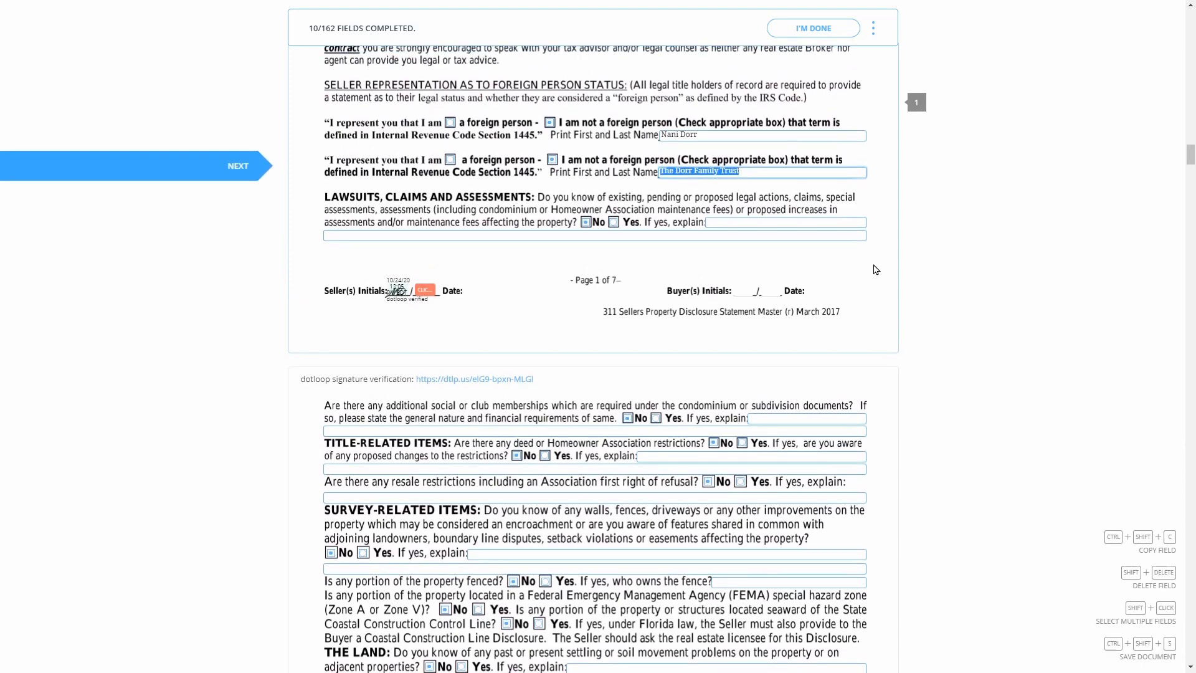
type("Sherr")
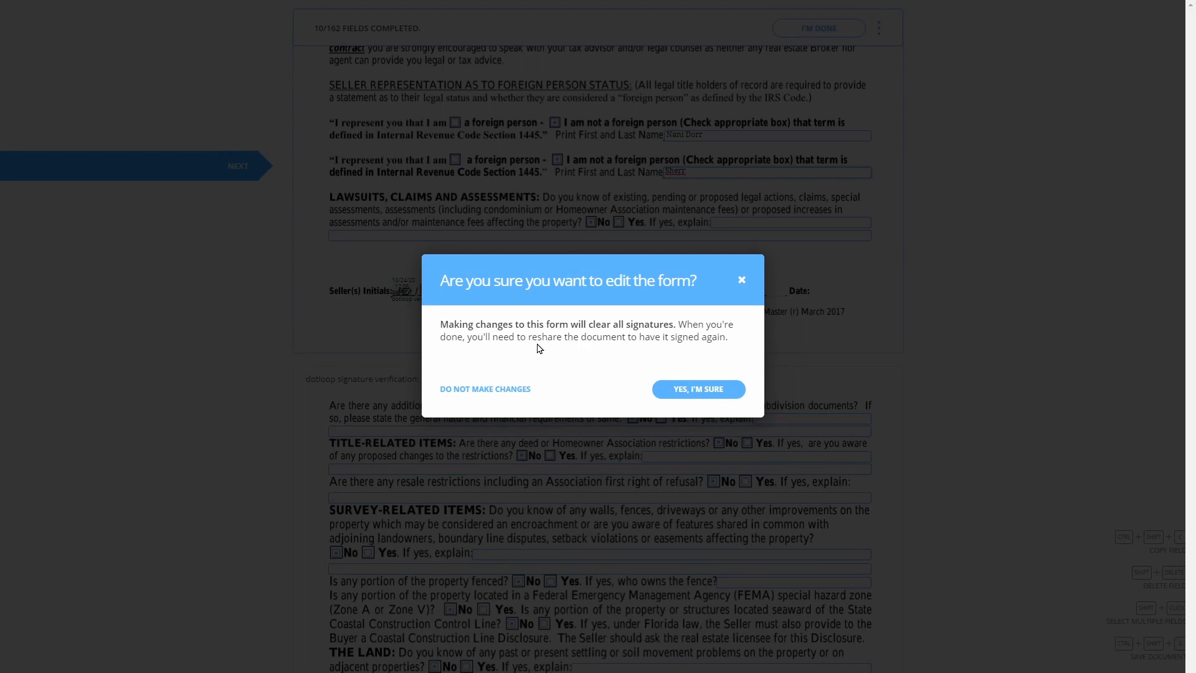
left_click(510, 394)
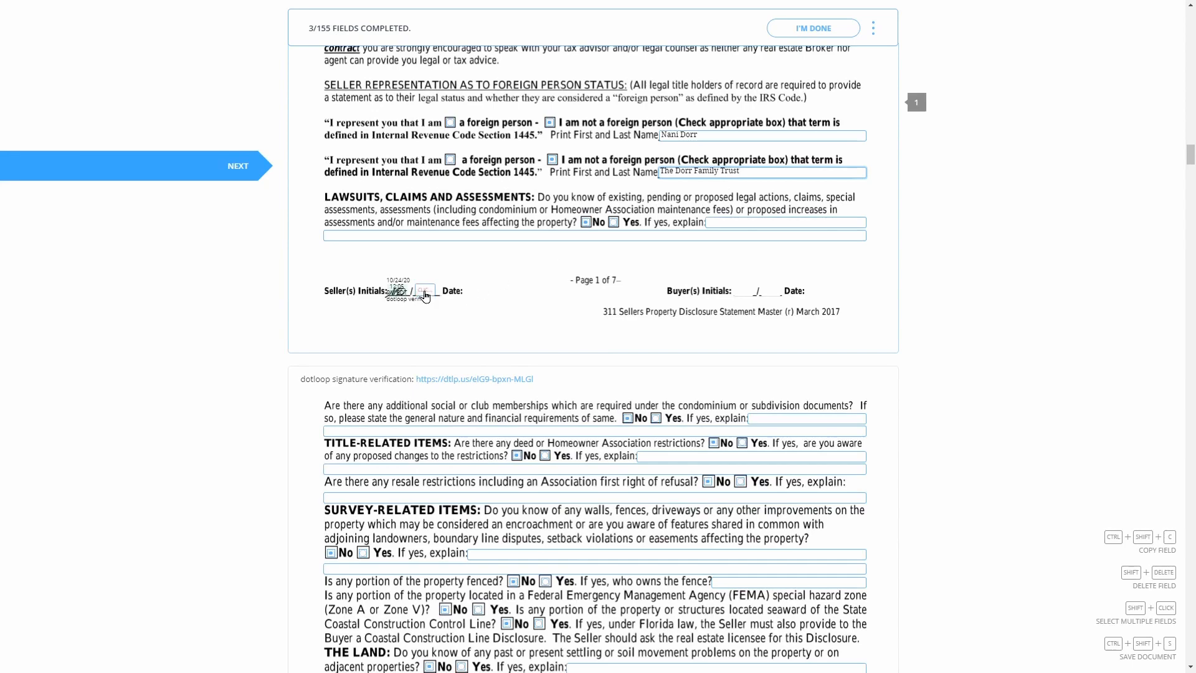
Add the second seller's initials to disclosure pages 1 through 3
left_click(426, 292)
left_click(424, 185)
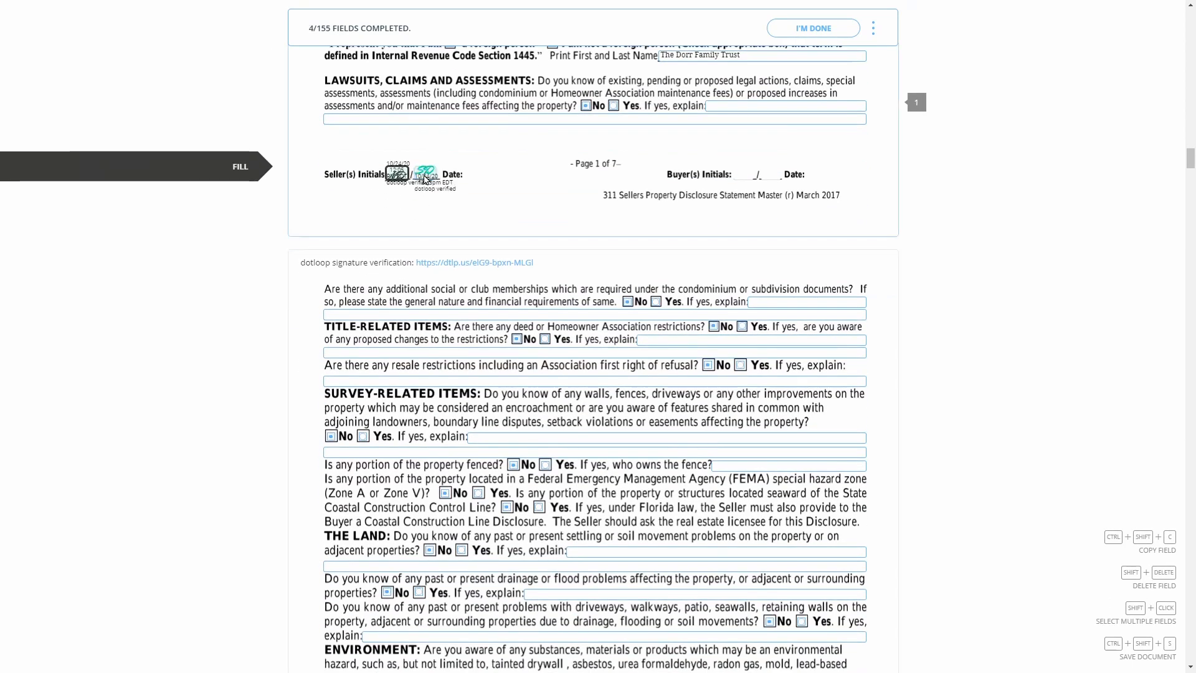
scroll(578, 324, "down", 8)
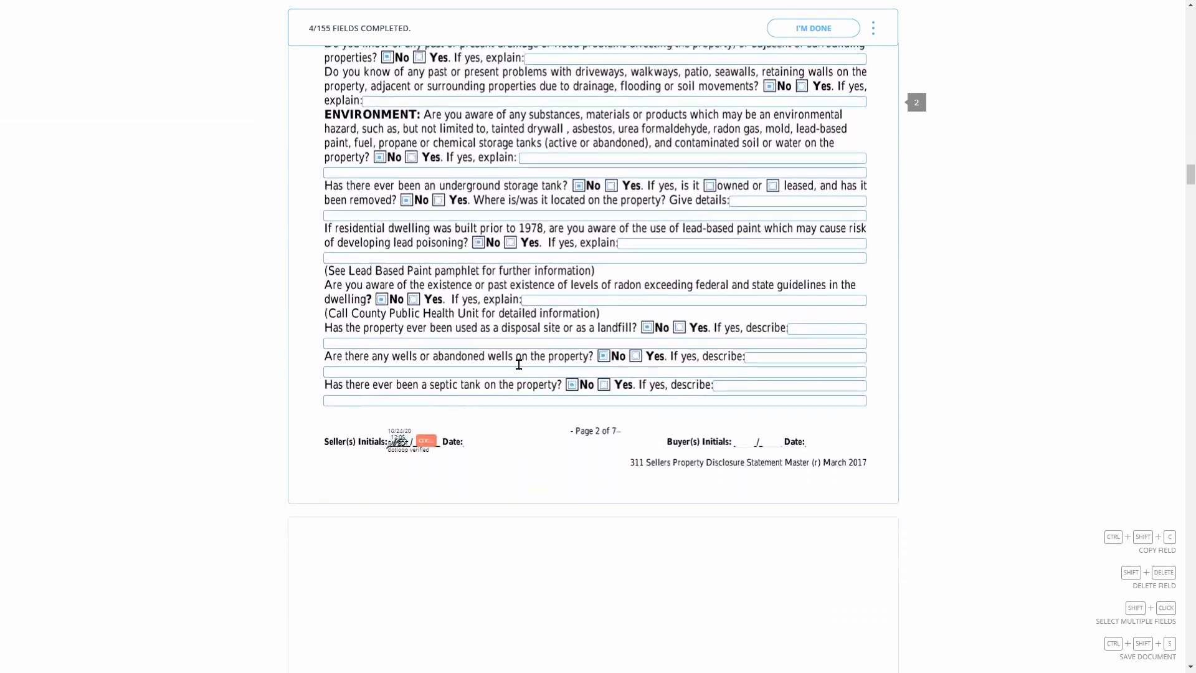
scroll(429, 388, "down", 3)
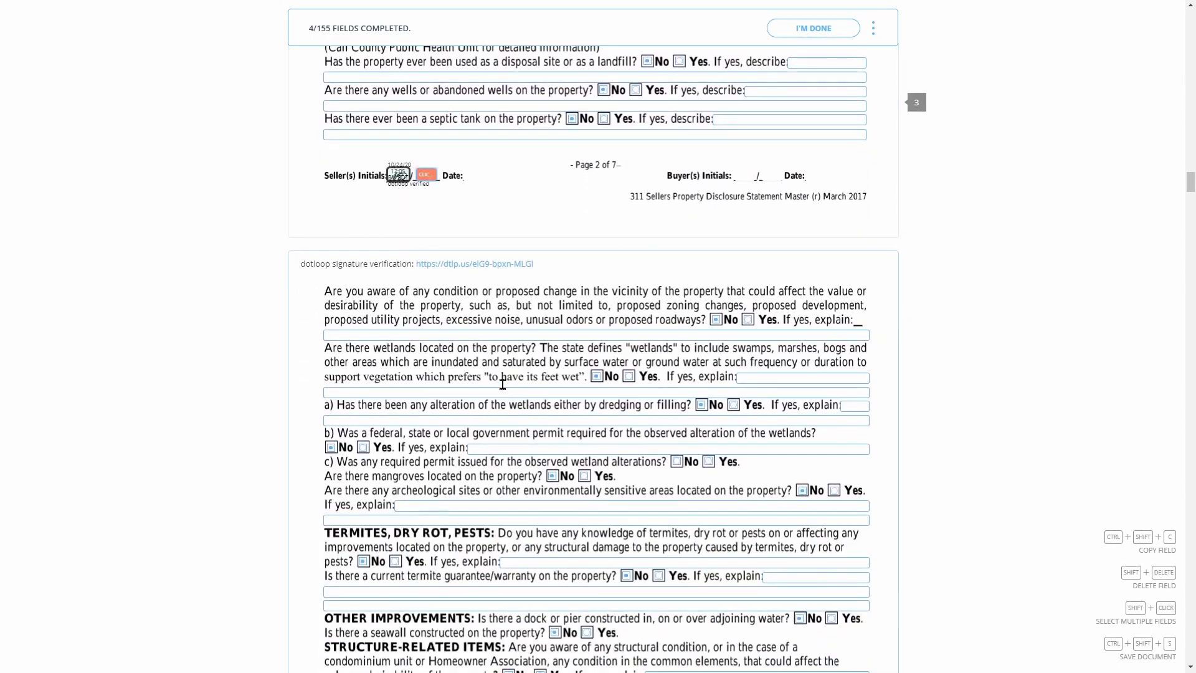
left_click(419, 180)
left_click(419, 180)
scroll(486, 279, "down", 6)
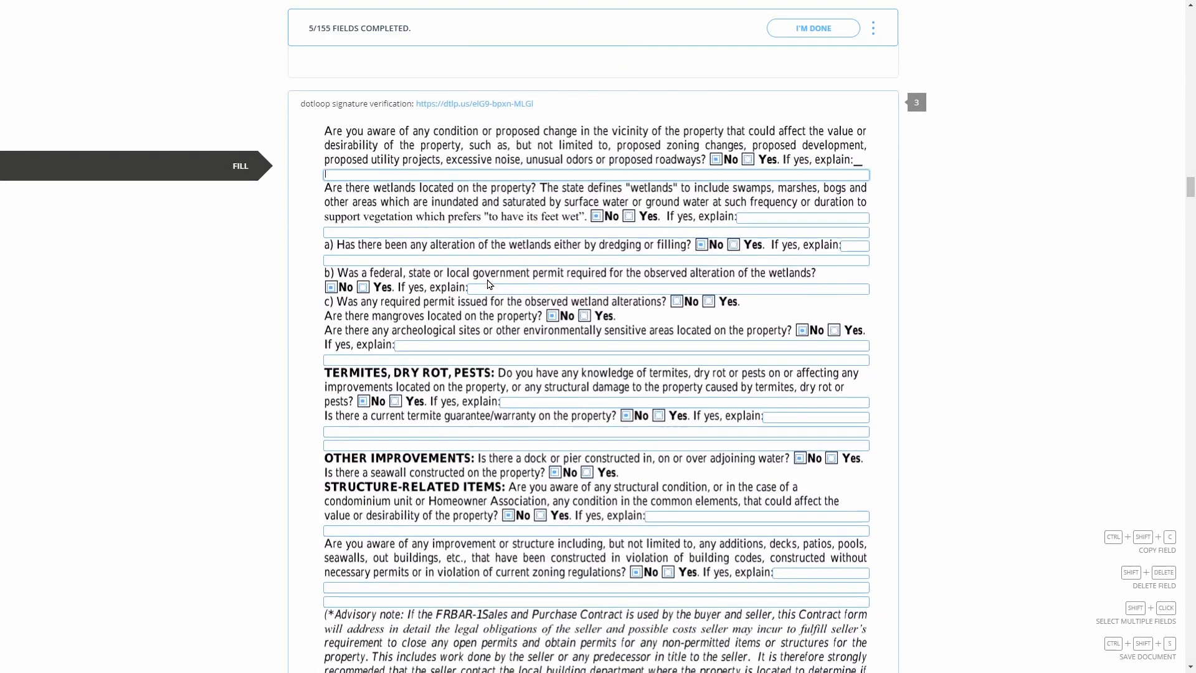
scroll(487, 278, "down", 6)
left_click(423, 320)
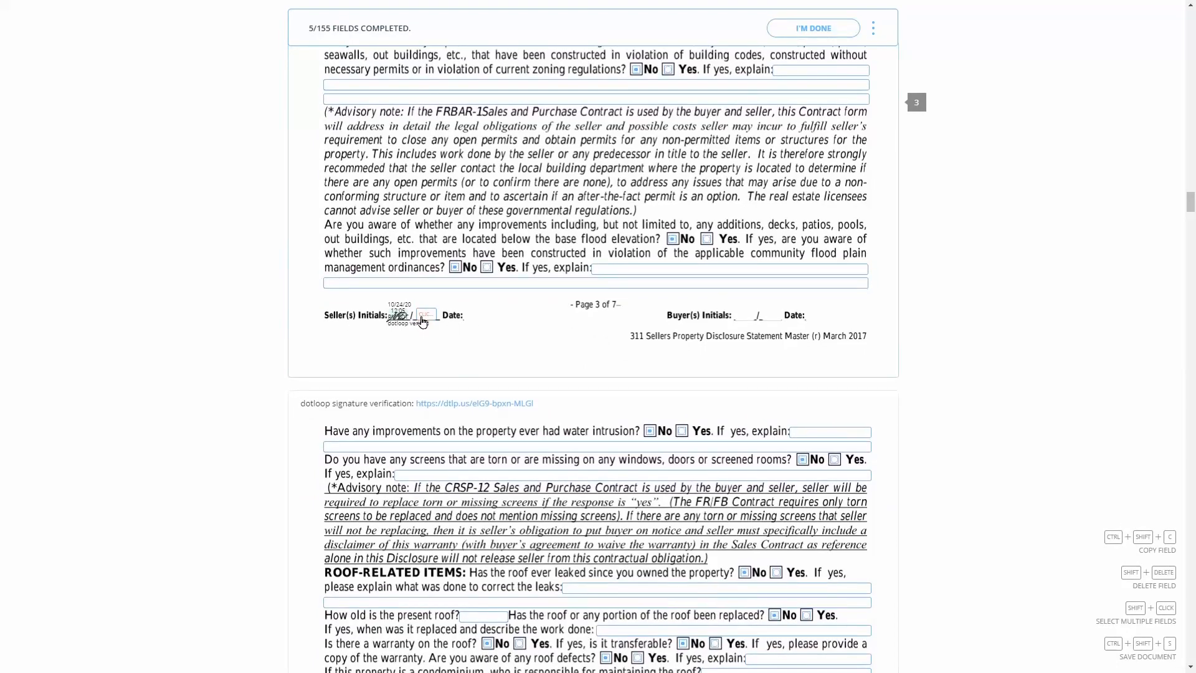
scroll(425, 321, "down", 8)
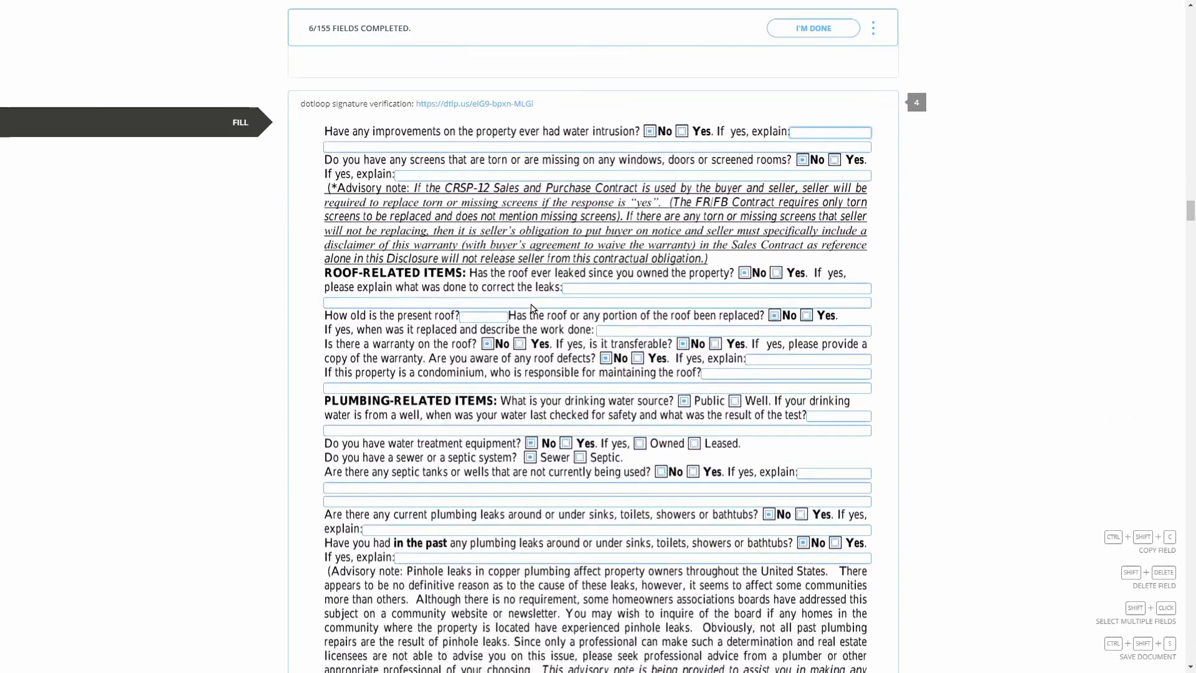
scroll(532, 308, "down", 3)
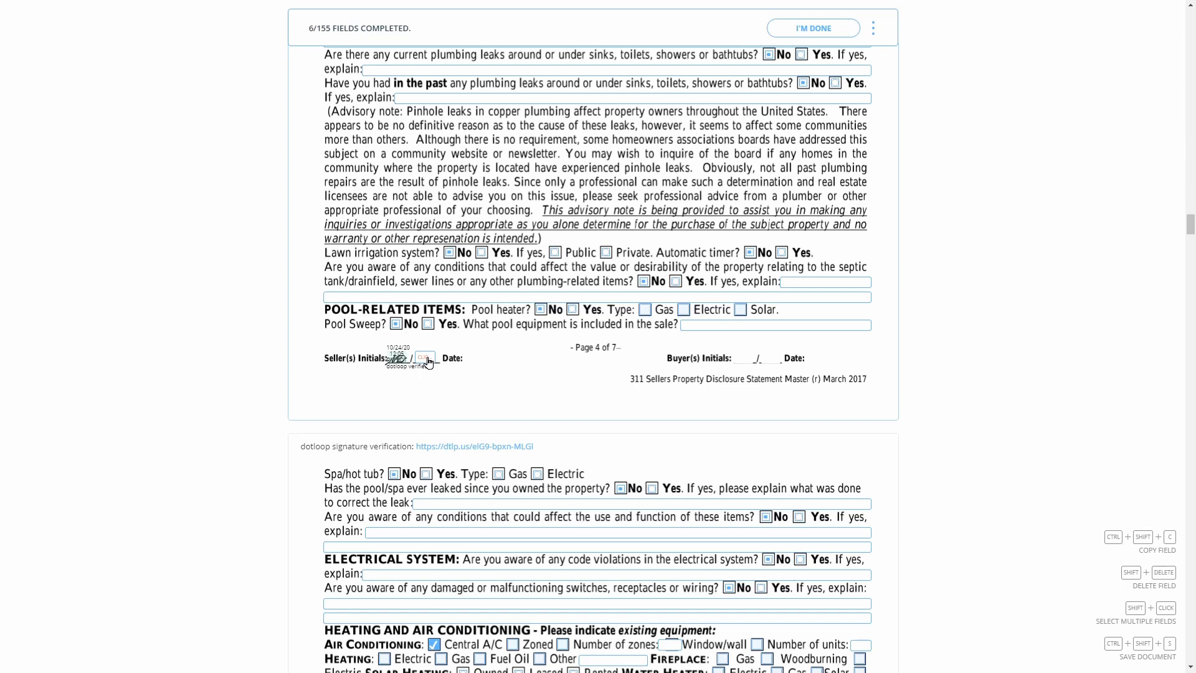
Initial disclosure pages 4–7 for the second seller and sign the page 6 seller line
left_click(428, 361)
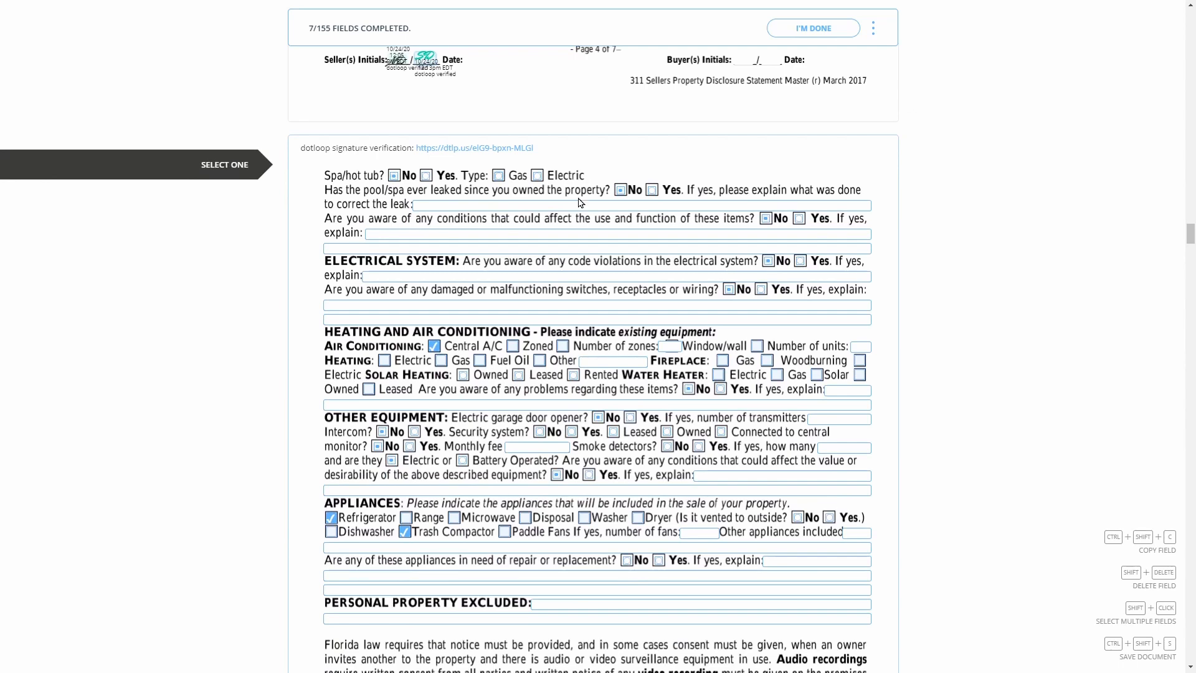
scroll(579, 203, "down", 6)
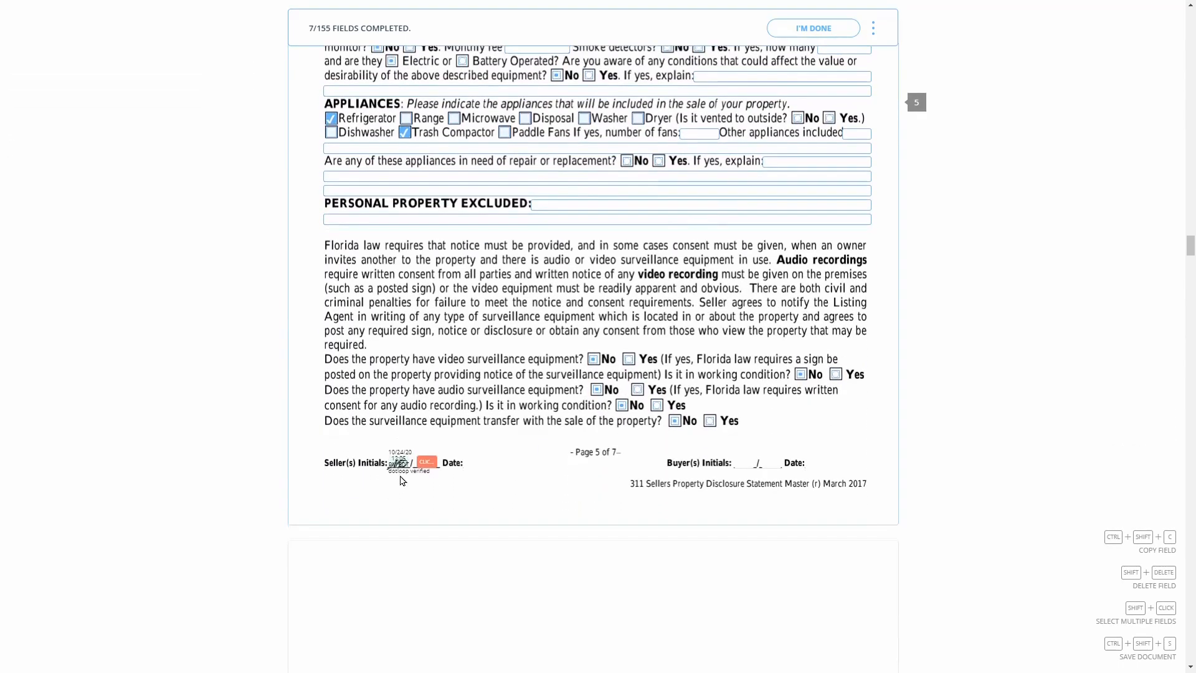
left_click(425, 461)
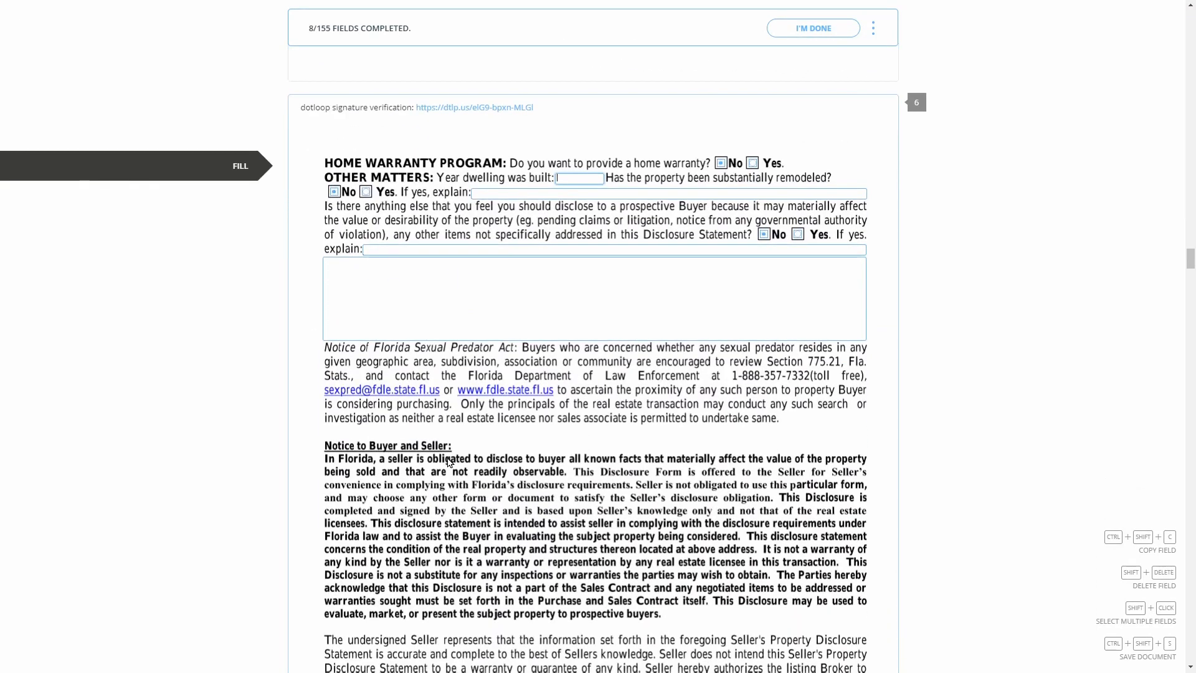
scroll(448, 453, "down", 6)
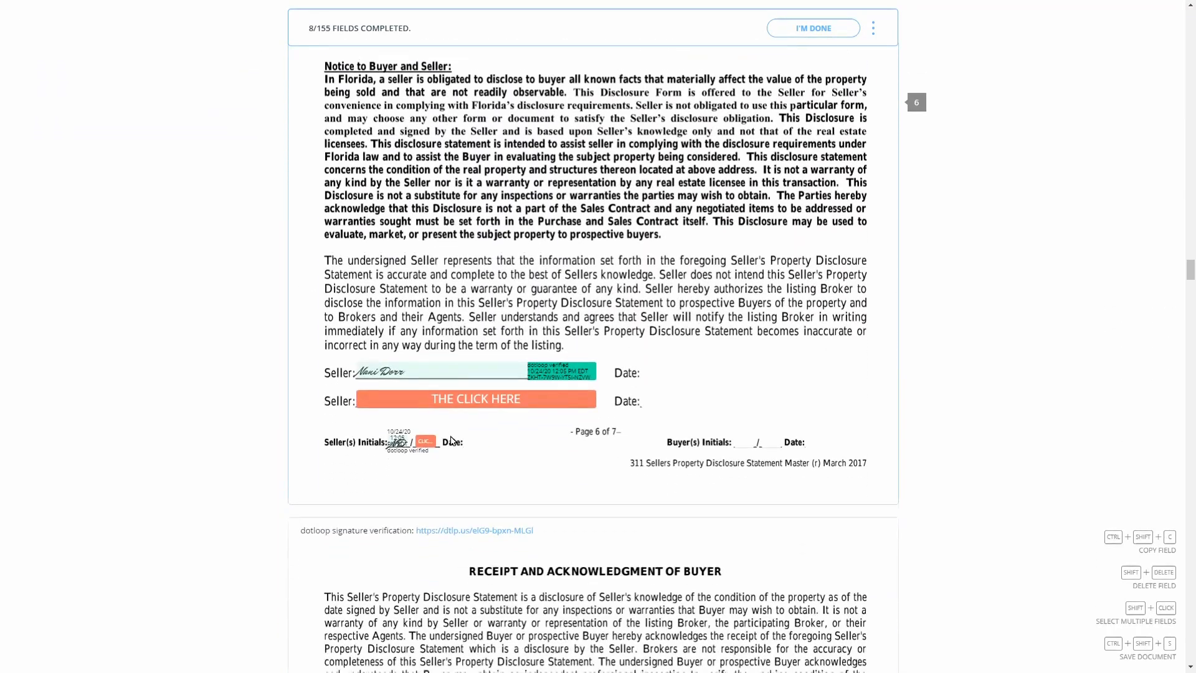
scroll(450, 392, "down", 3)
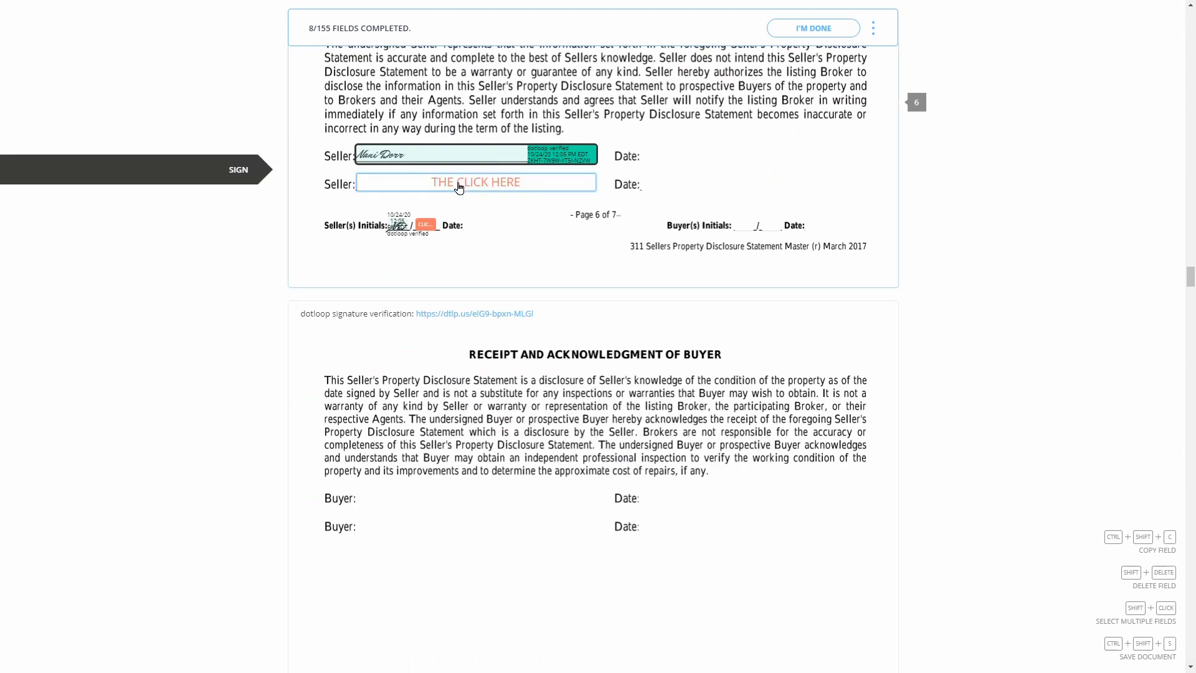
left_click(461, 185)
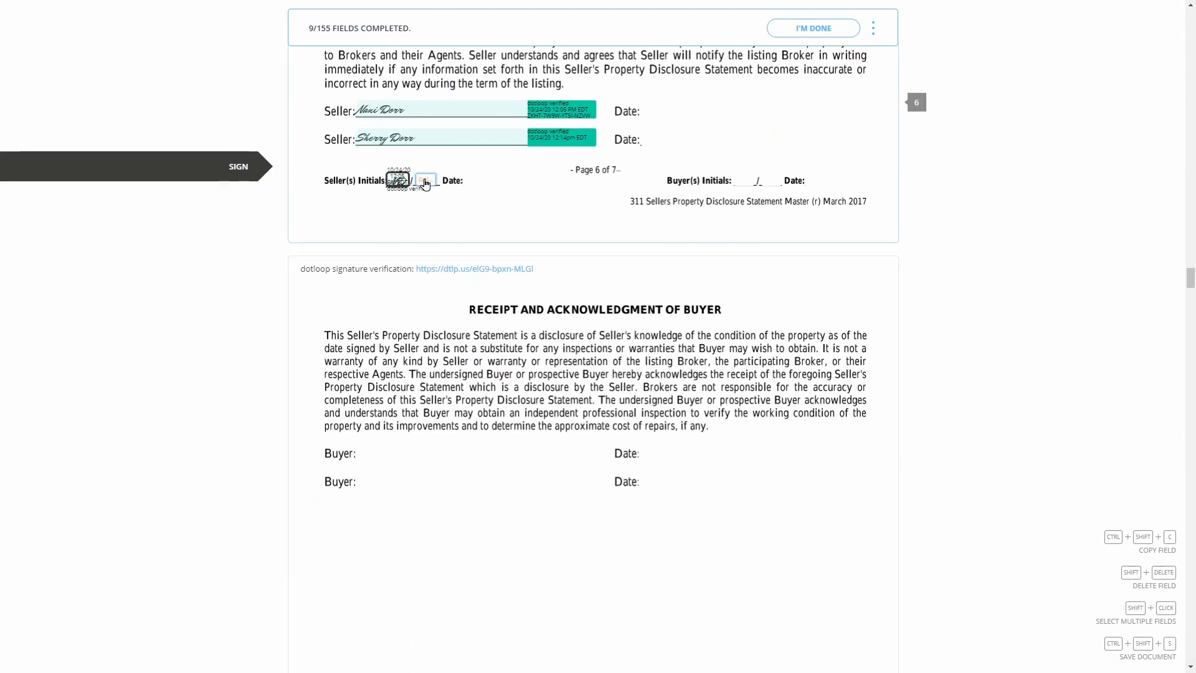
left_click(424, 183)
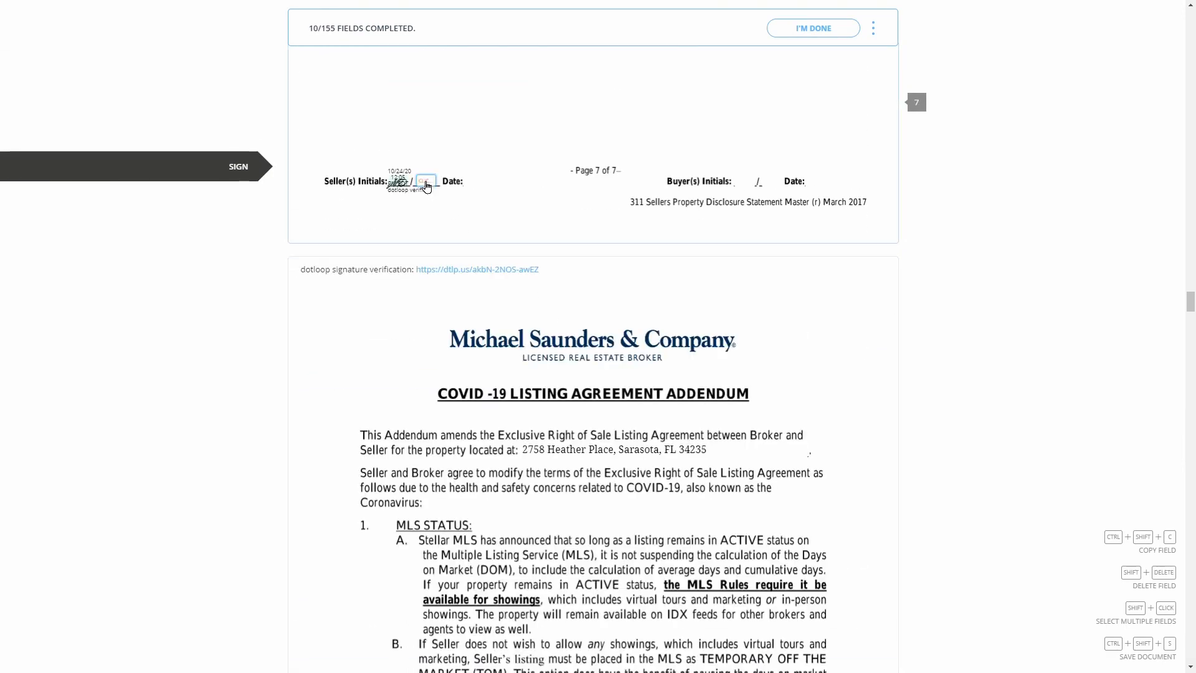
left_click(497, 189)
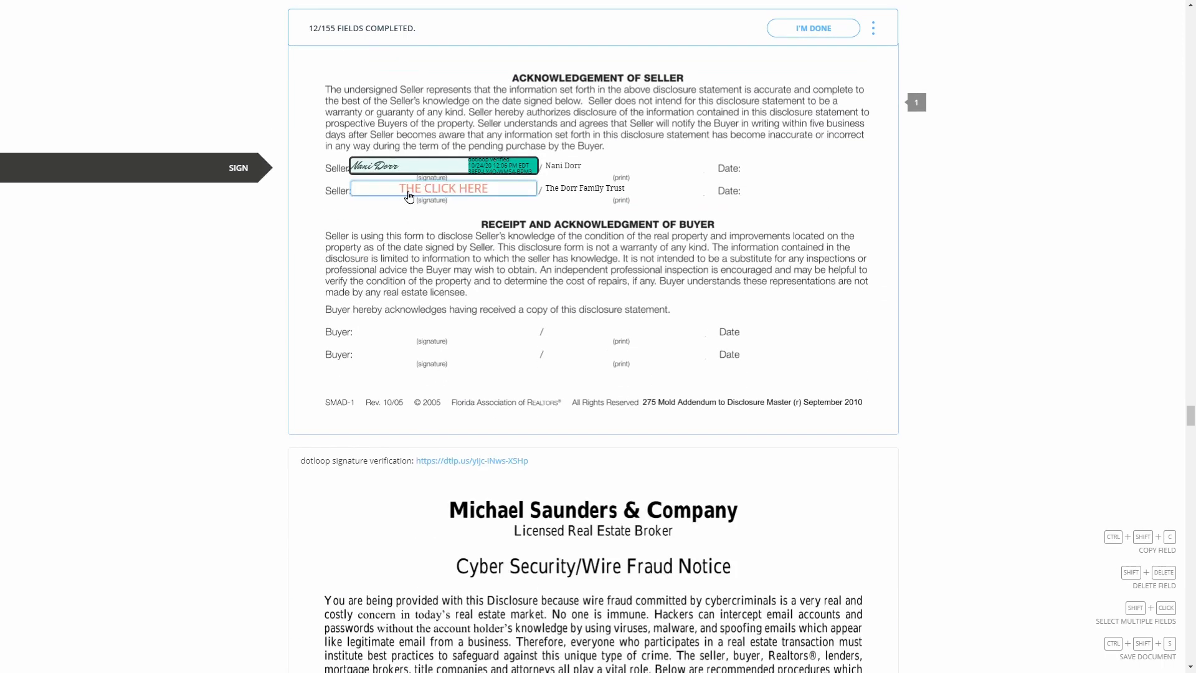
Sign the second seller's lines on the acknowledgement, wire-fraud notice, Estimated Expenses and estoppel letter
left_click(408, 197)
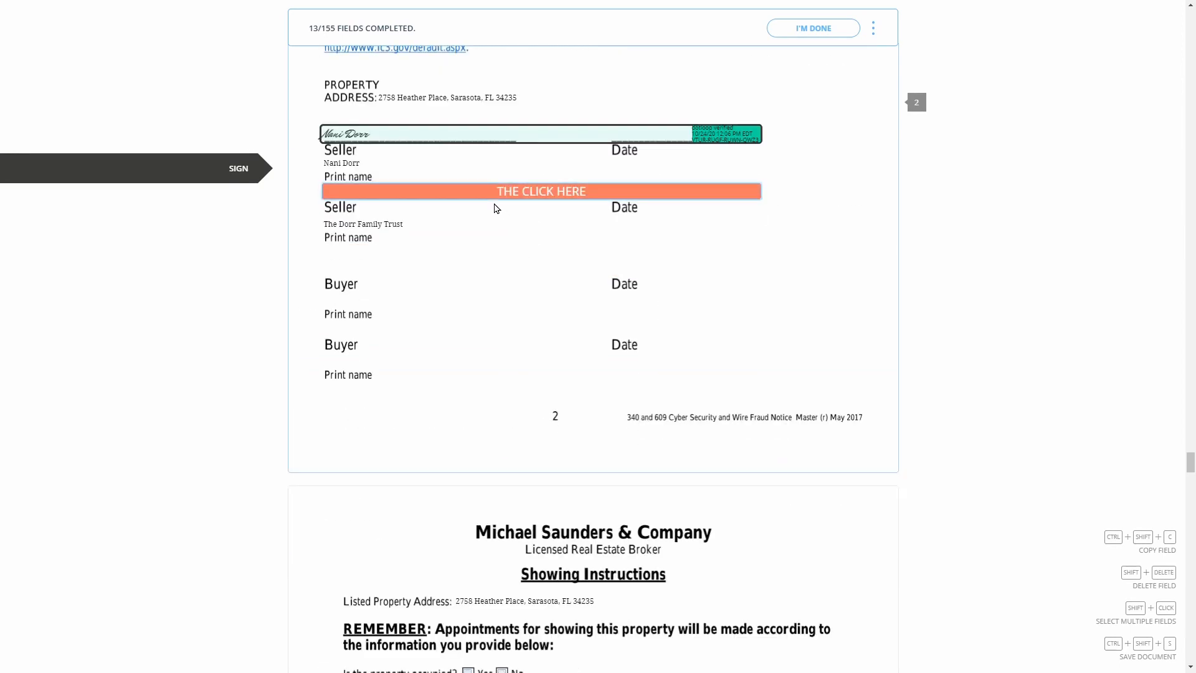
left_click(493, 200)
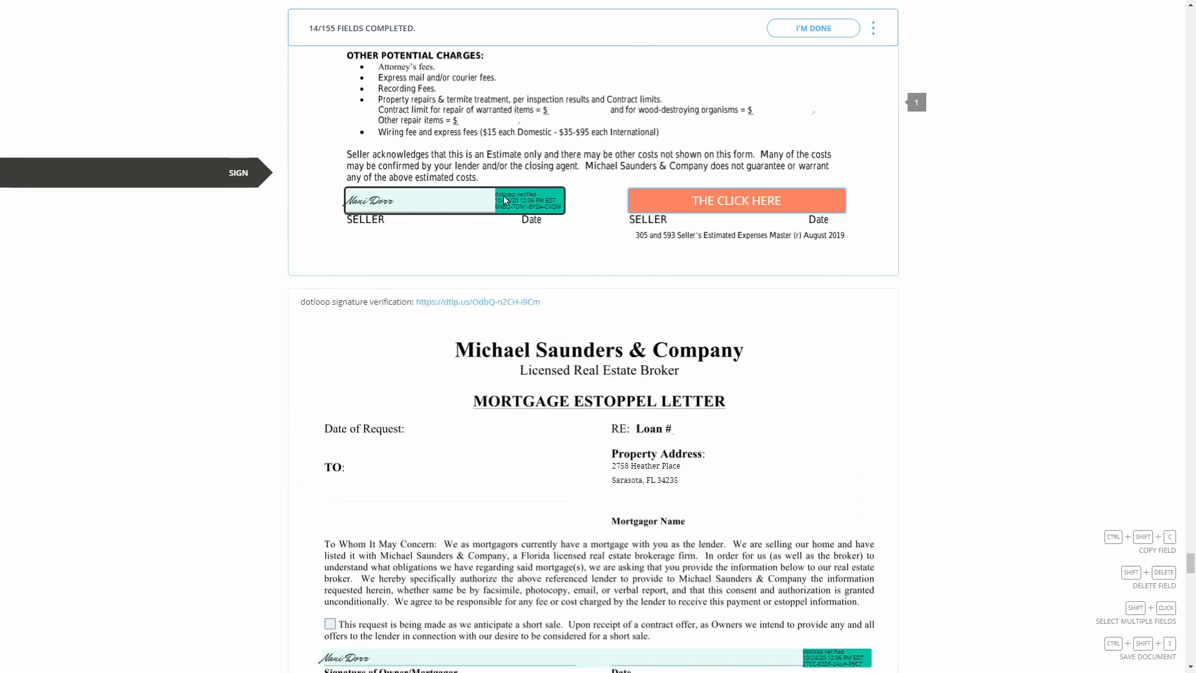
left_click(683, 205)
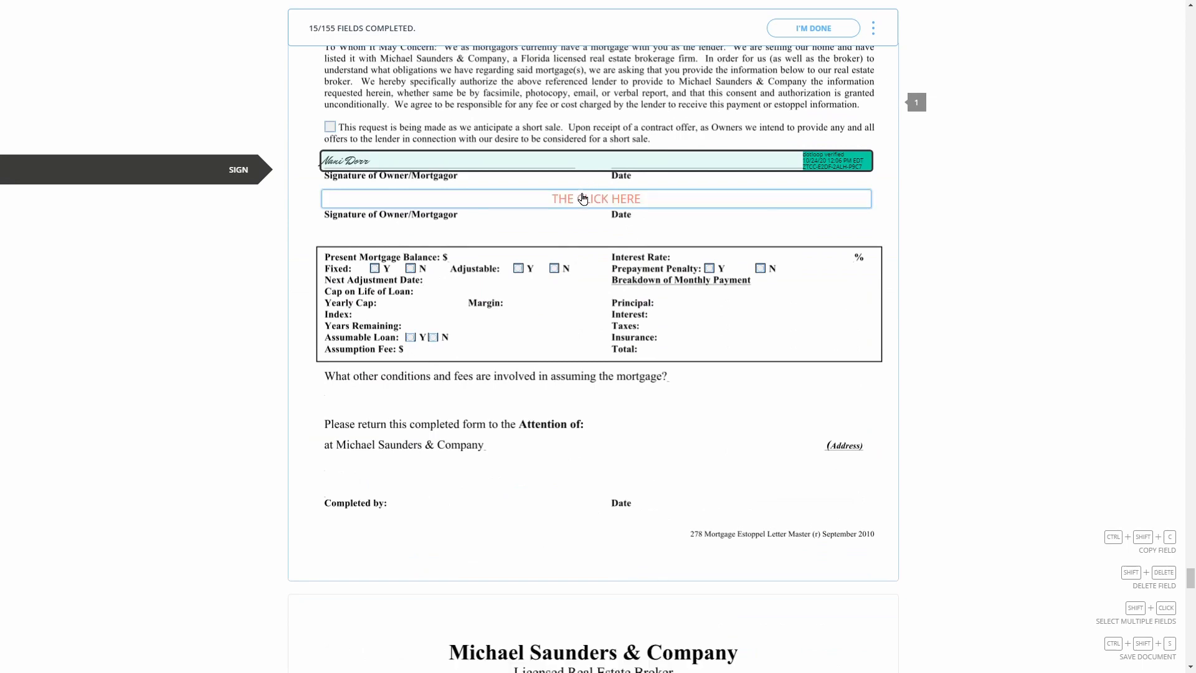
left_click(583, 199)
scroll(584, 200, "down", 20)
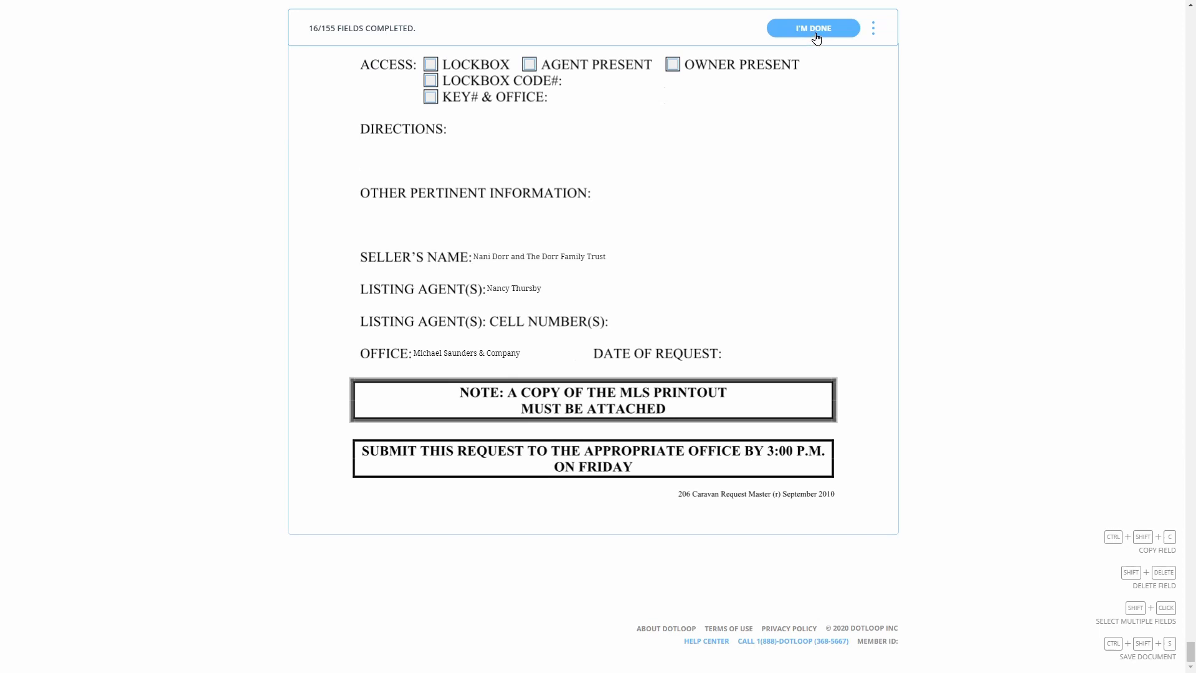
left_click(813, 29)
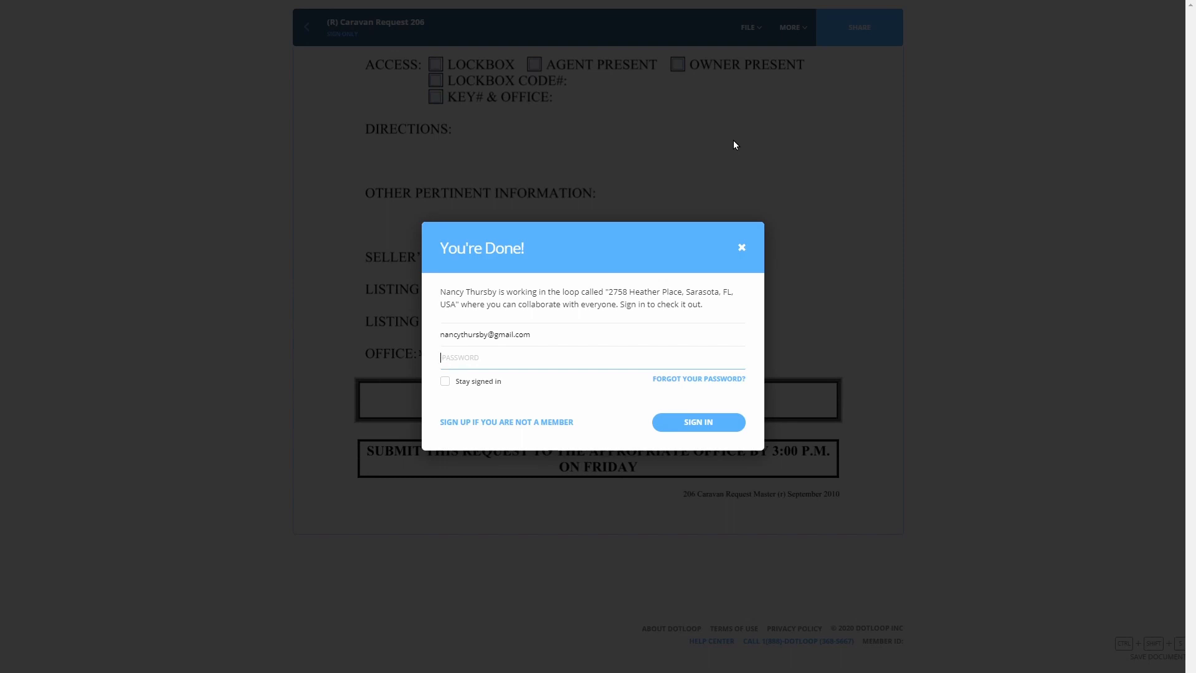
left_click(746, 247)
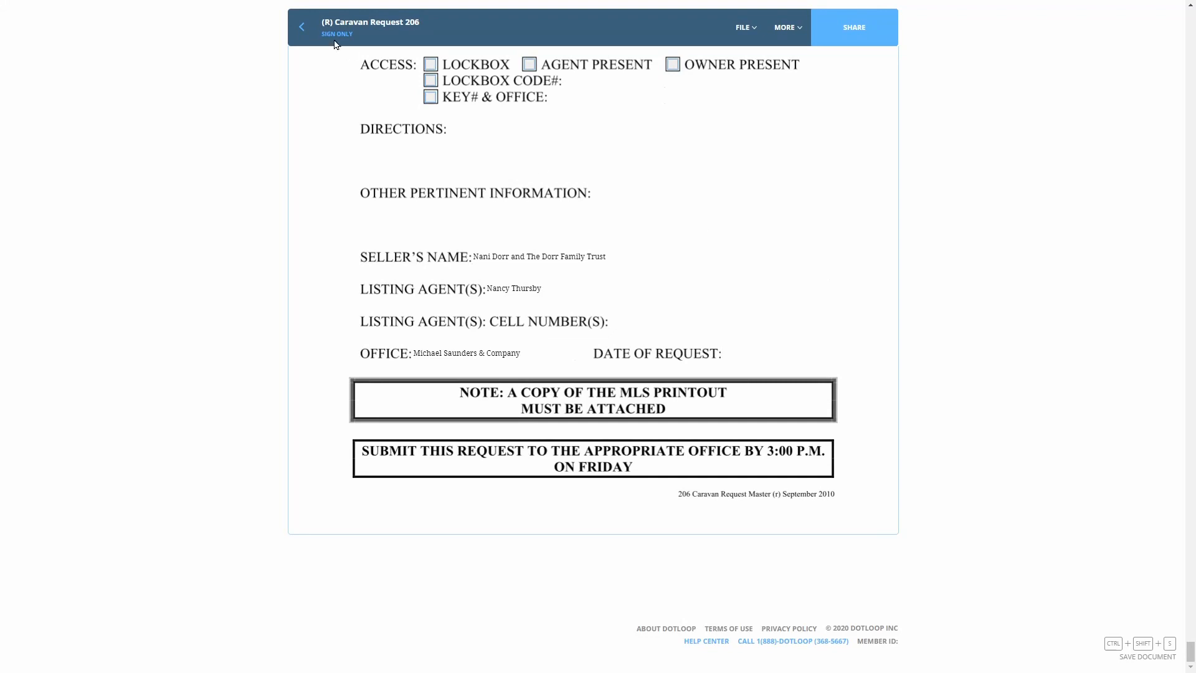
left_click(301, 27)
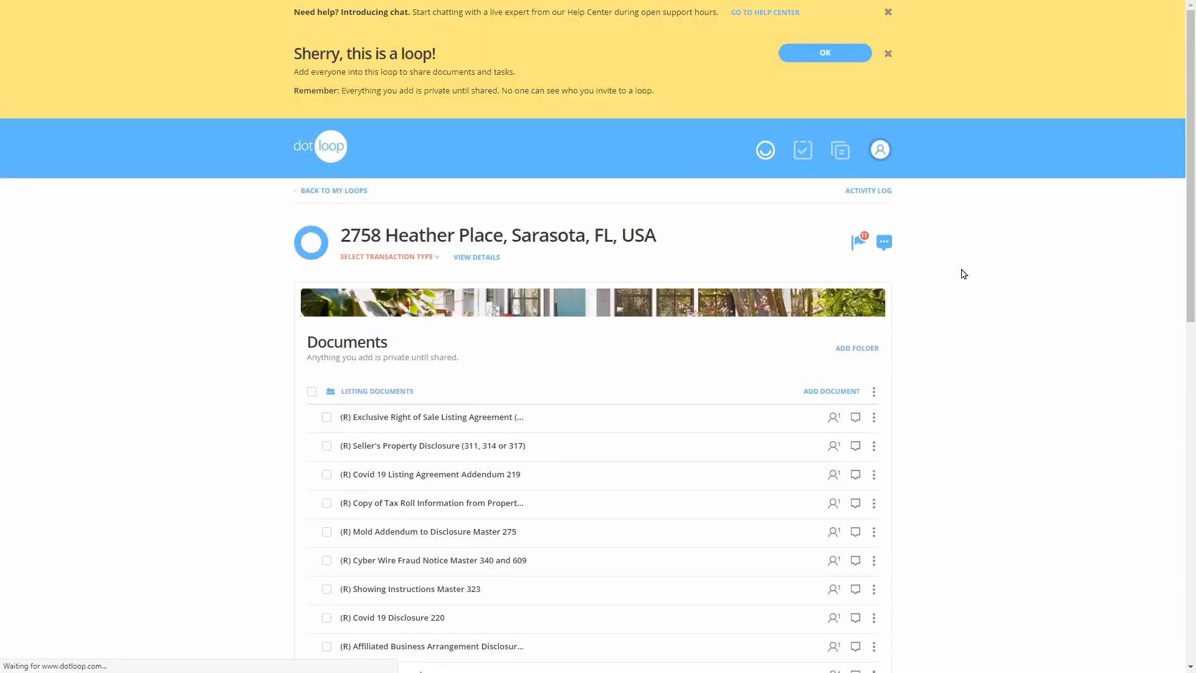
Select every document in the Listing Documents folder
scroll(963, 274, "down", 5)
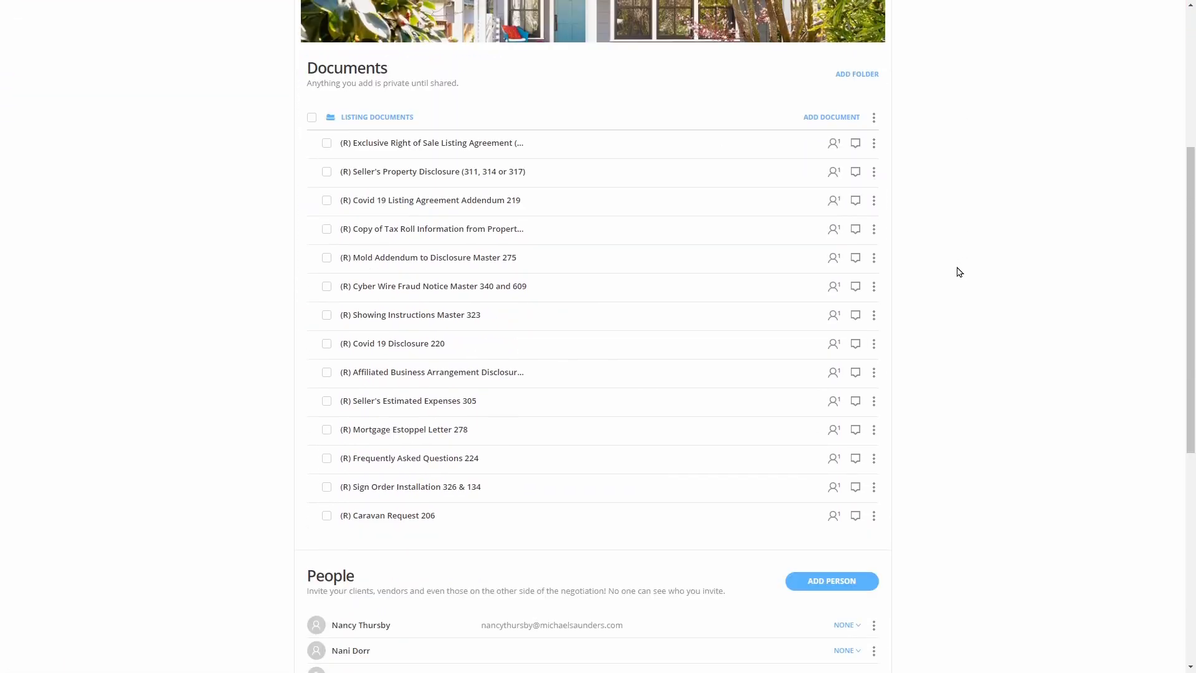
scroll(726, 243, "down", 3)
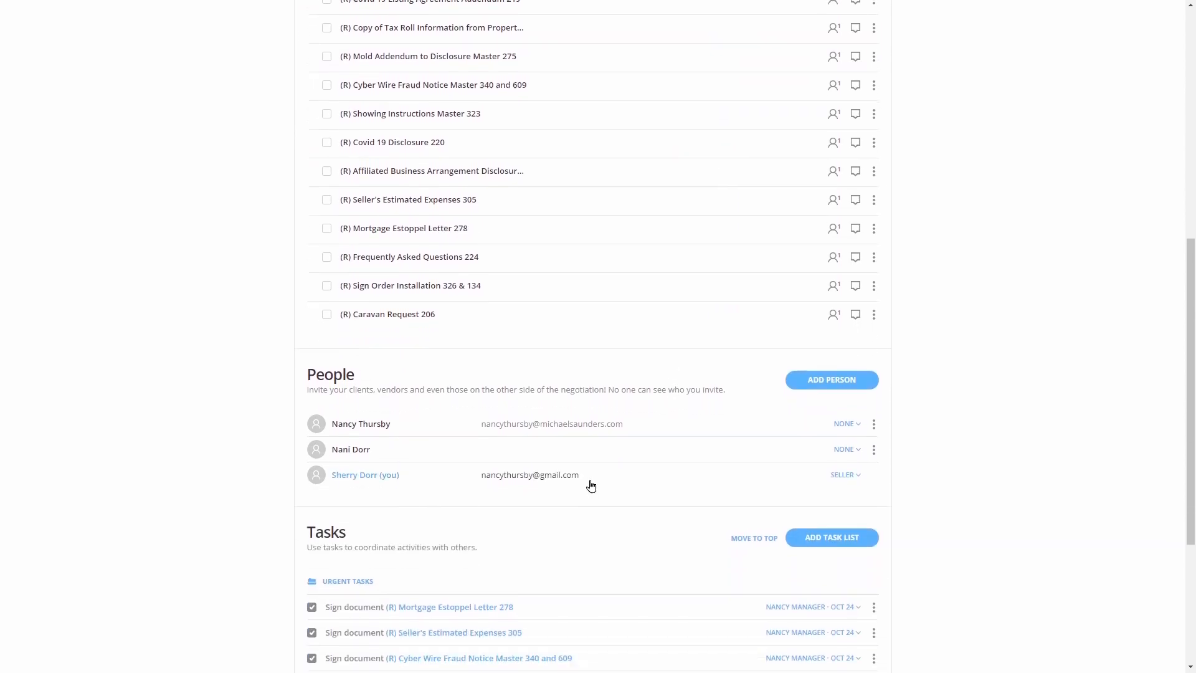
scroll(576, 307, "up", 6)
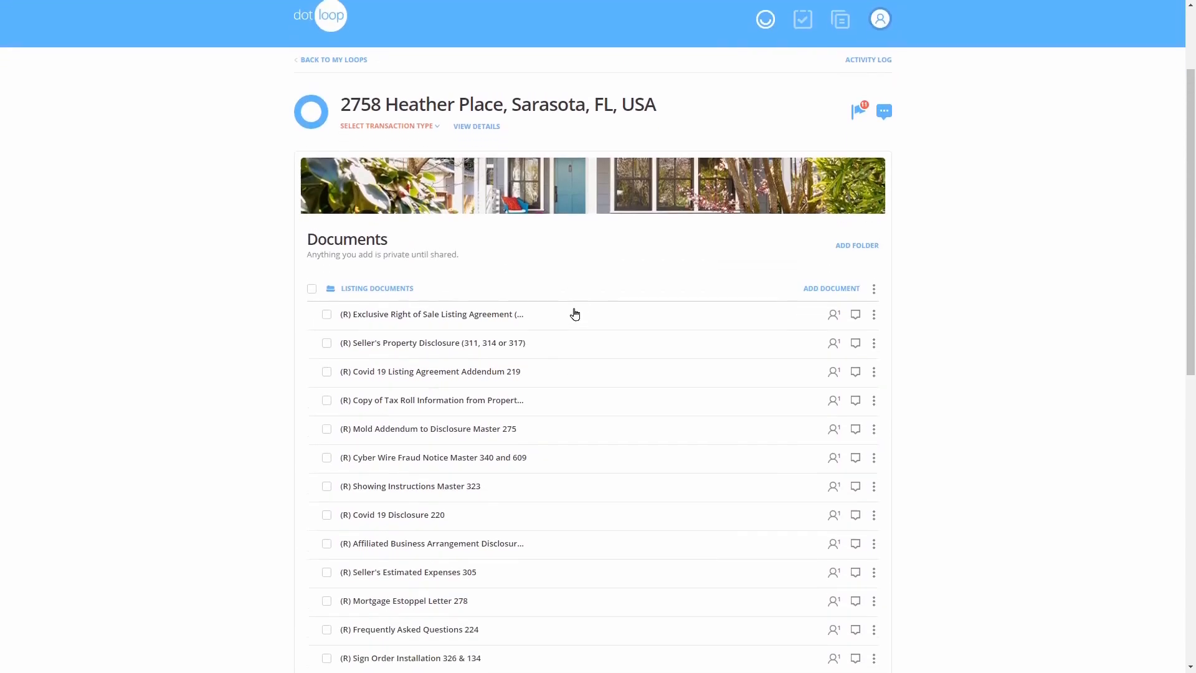
scroll(574, 313, "down", 1)
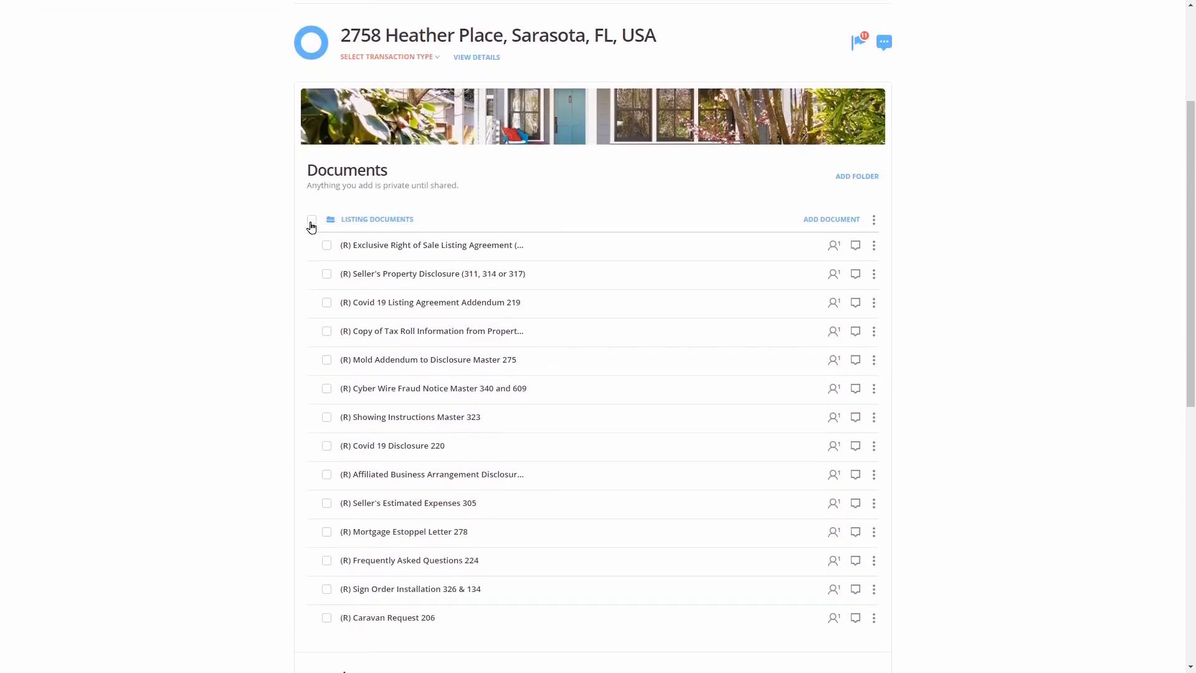
left_click(311, 222)
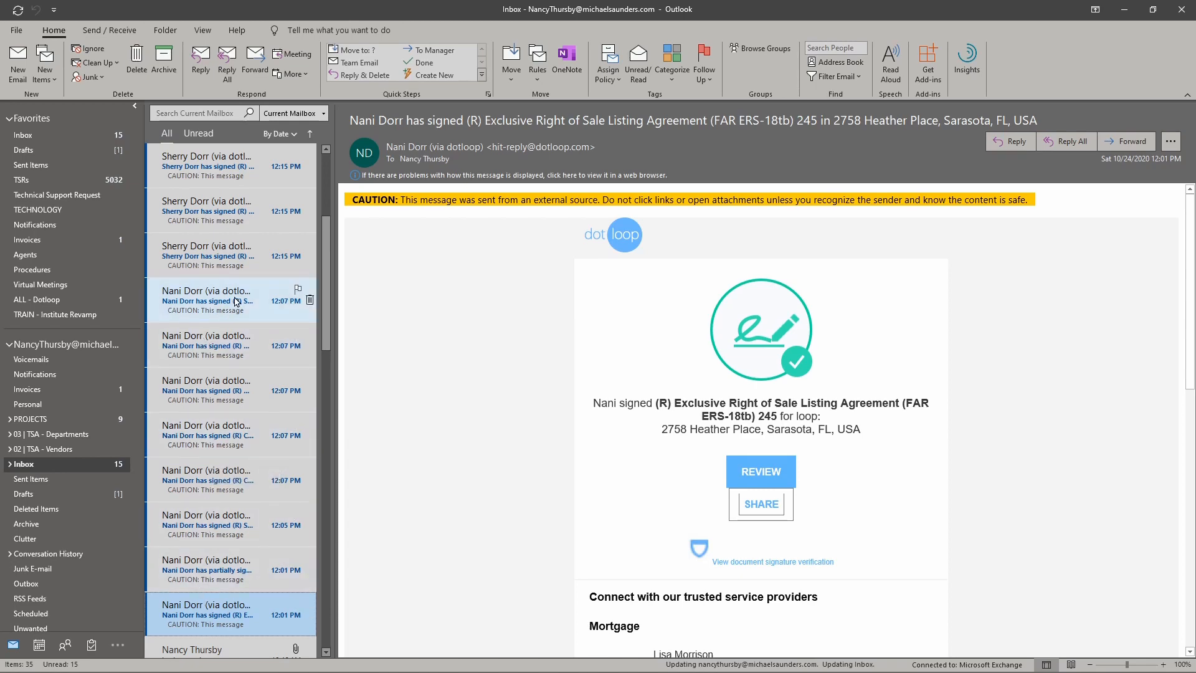
Scroll through the dotloop 'has signed' notification emails in Outlook
scroll(235, 301, "up", 2)
scroll(235, 301, "up", 3)
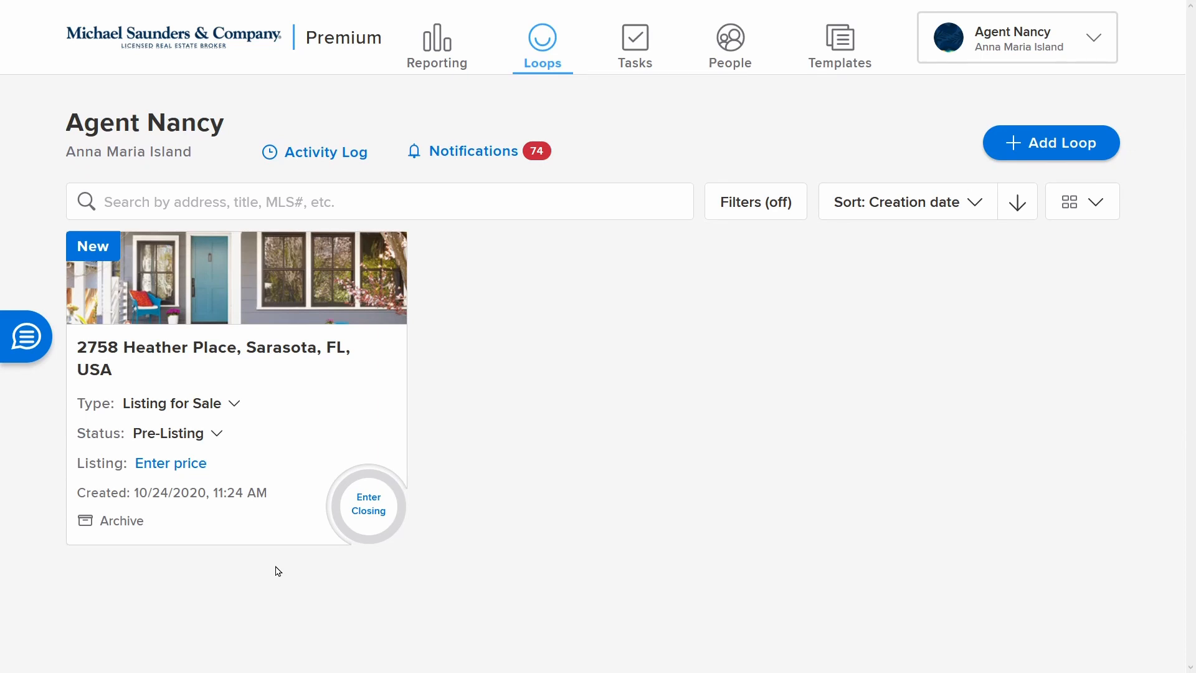
left_click(272, 355)
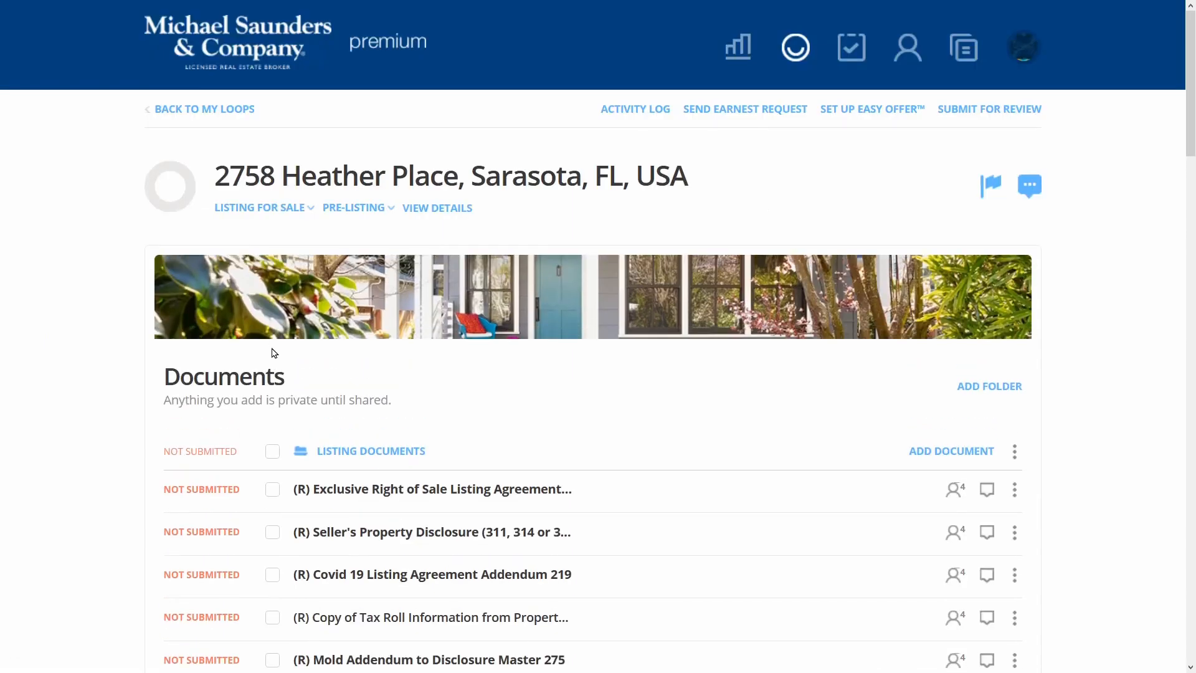
scroll(88, 414, "down", 5)
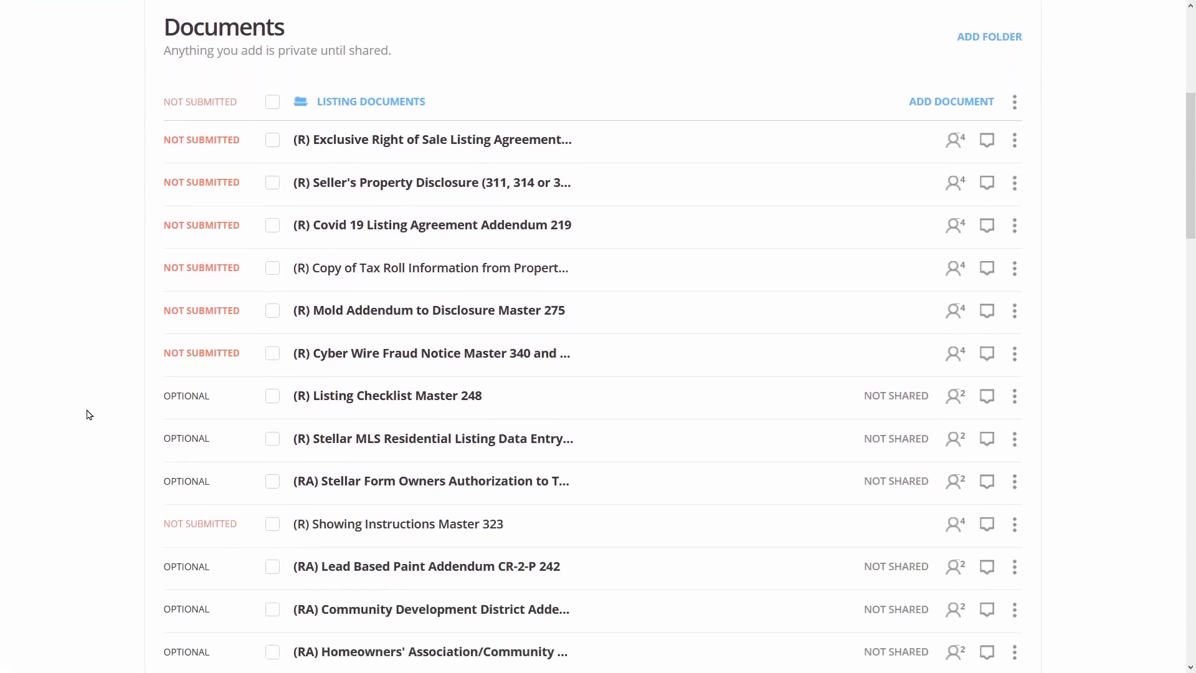
scroll(88, 414, "down", 7)
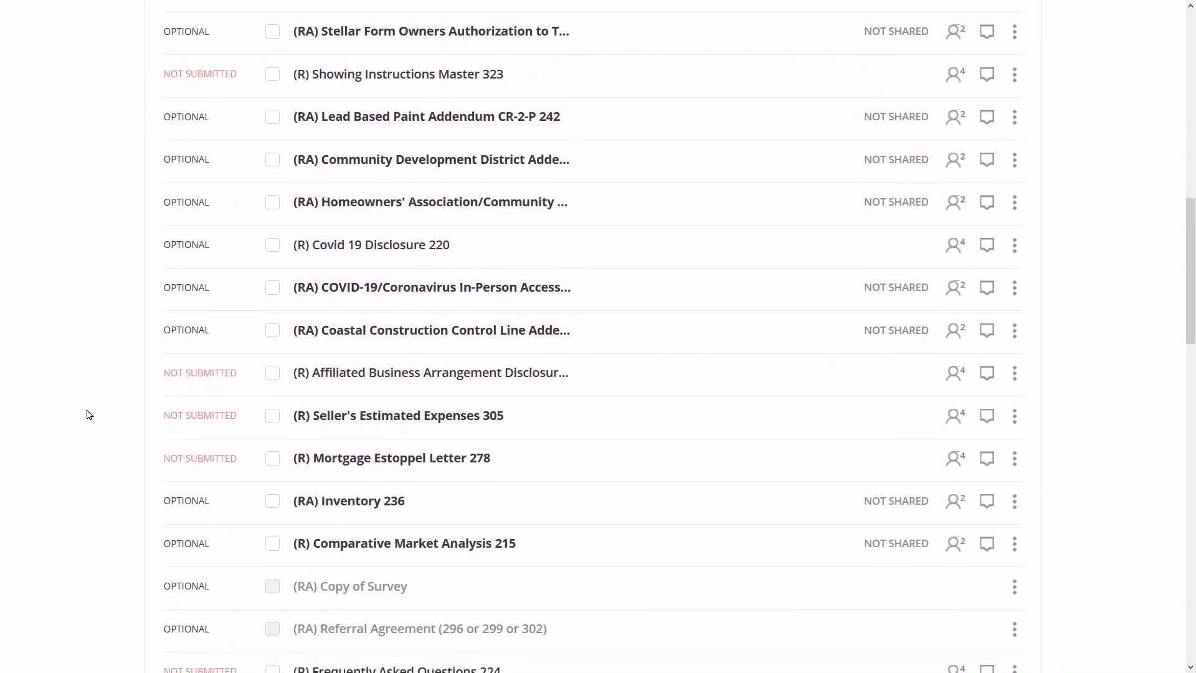
scroll(88, 414, "down", 6)
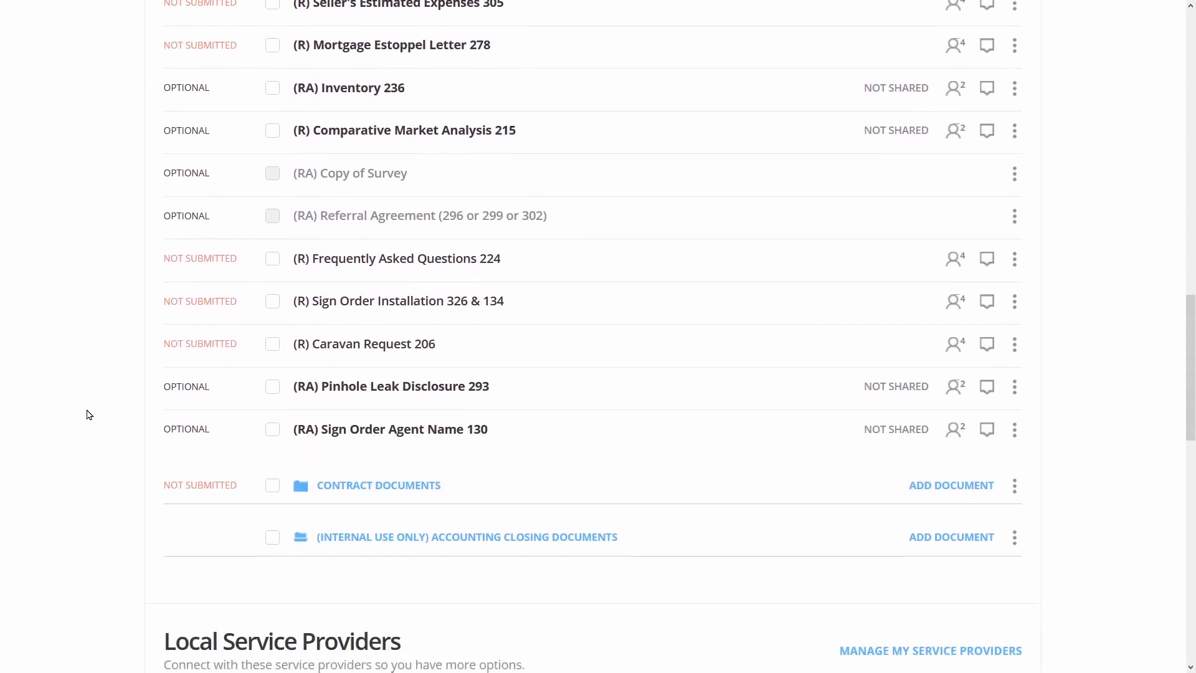
scroll(87, 414, "up", 7)
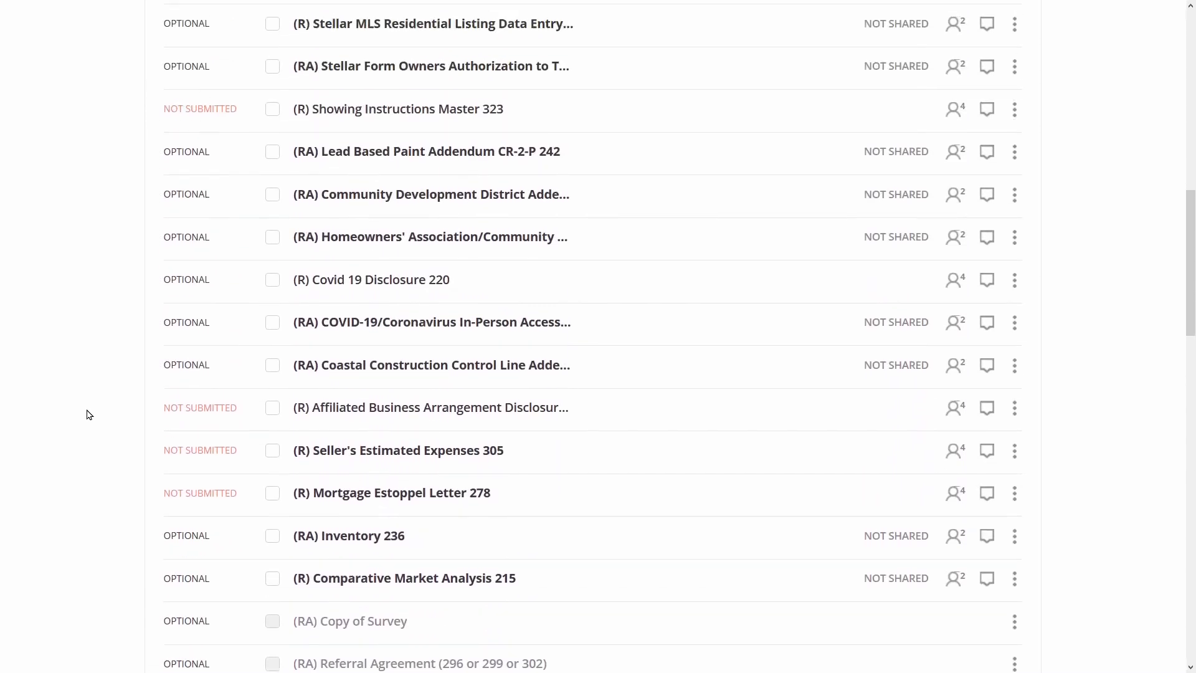
scroll(88, 414, "up", 7)
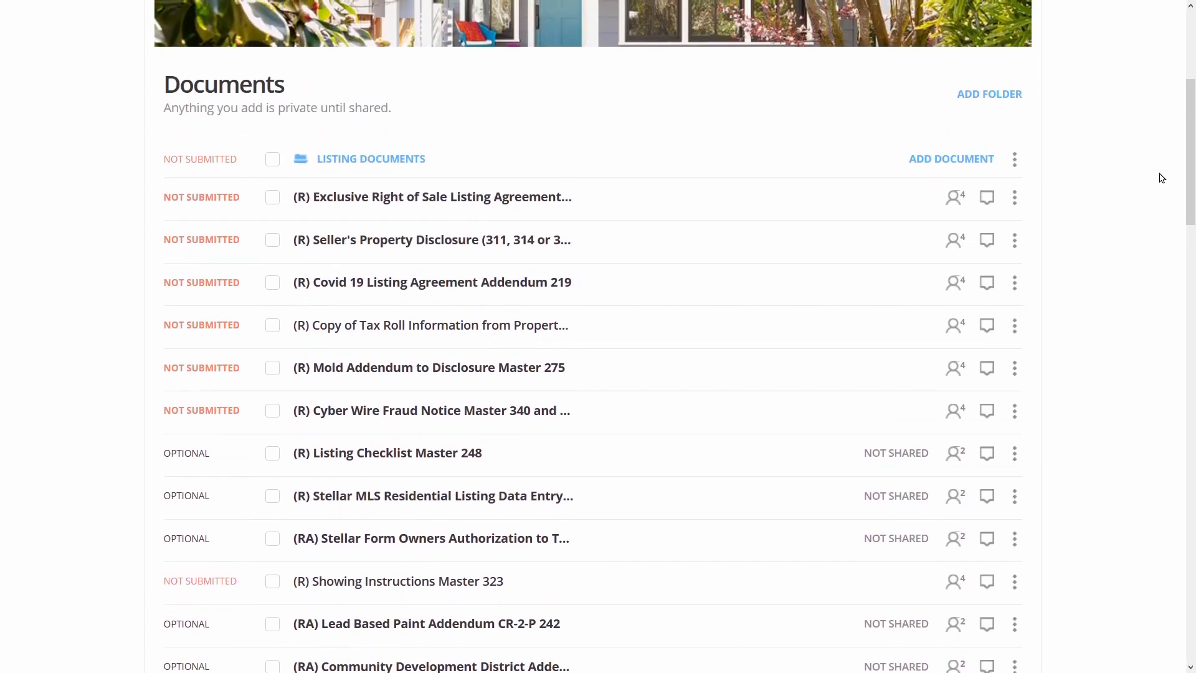
scroll(1161, 178, "up", 3)
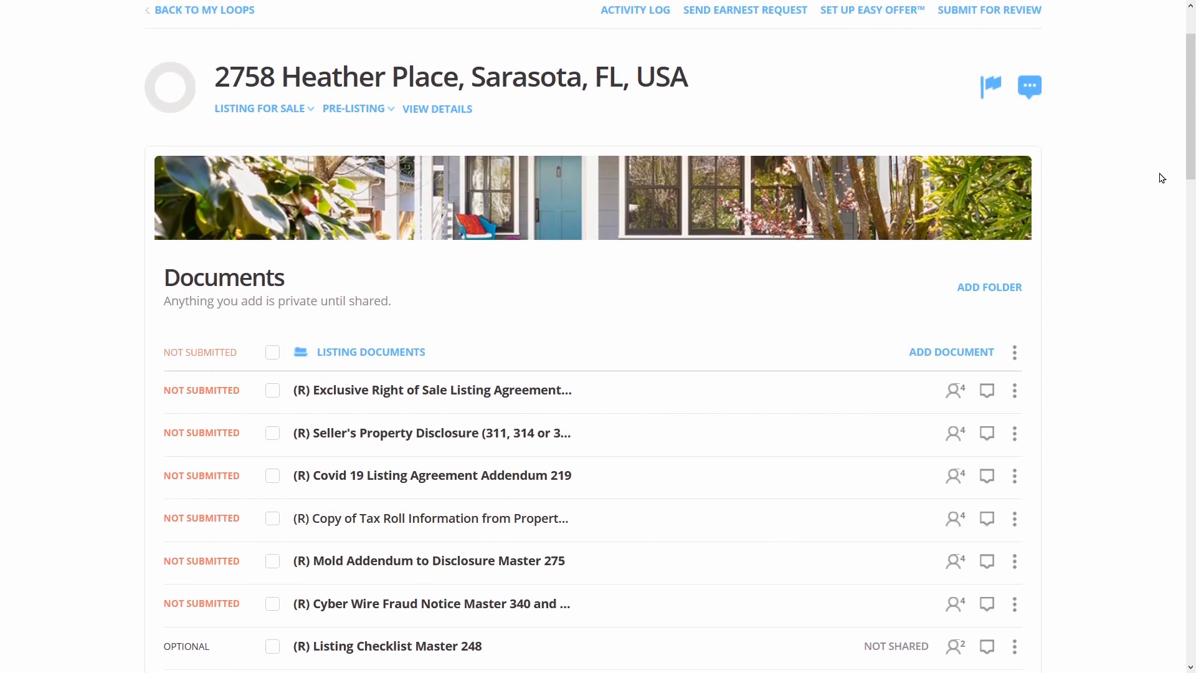
scroll(1161, 178, "up", 1)
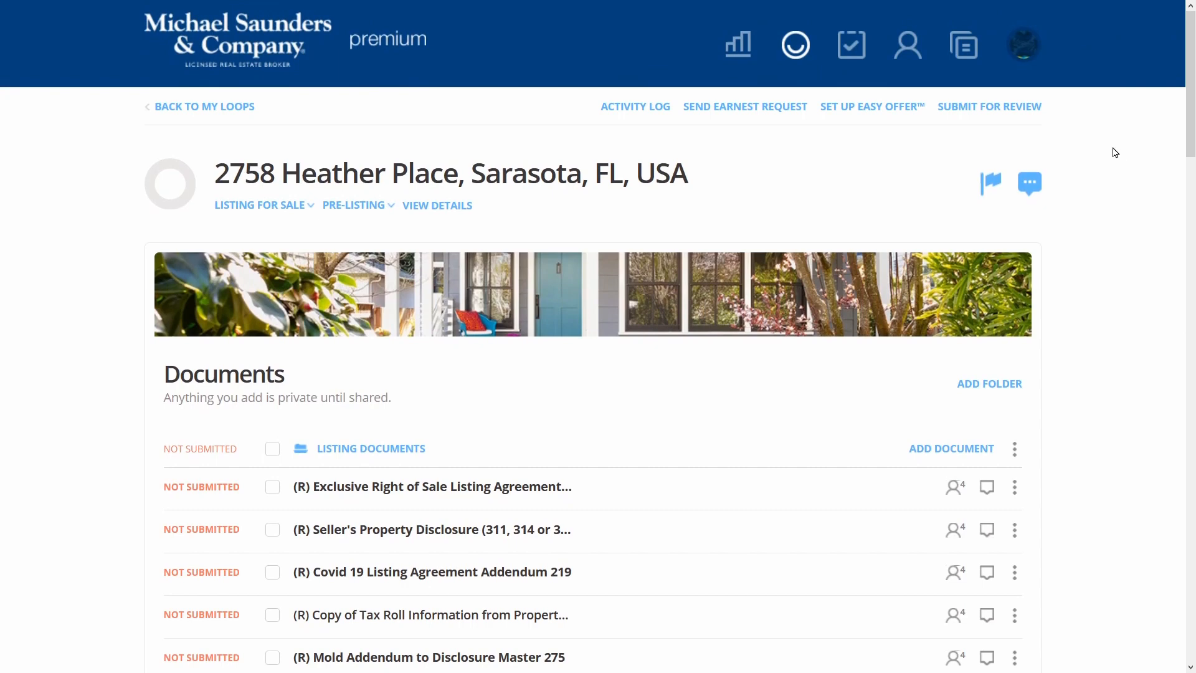
Submit the Listing Documents folder for review without adding a compliance note
left_click(984, 108)
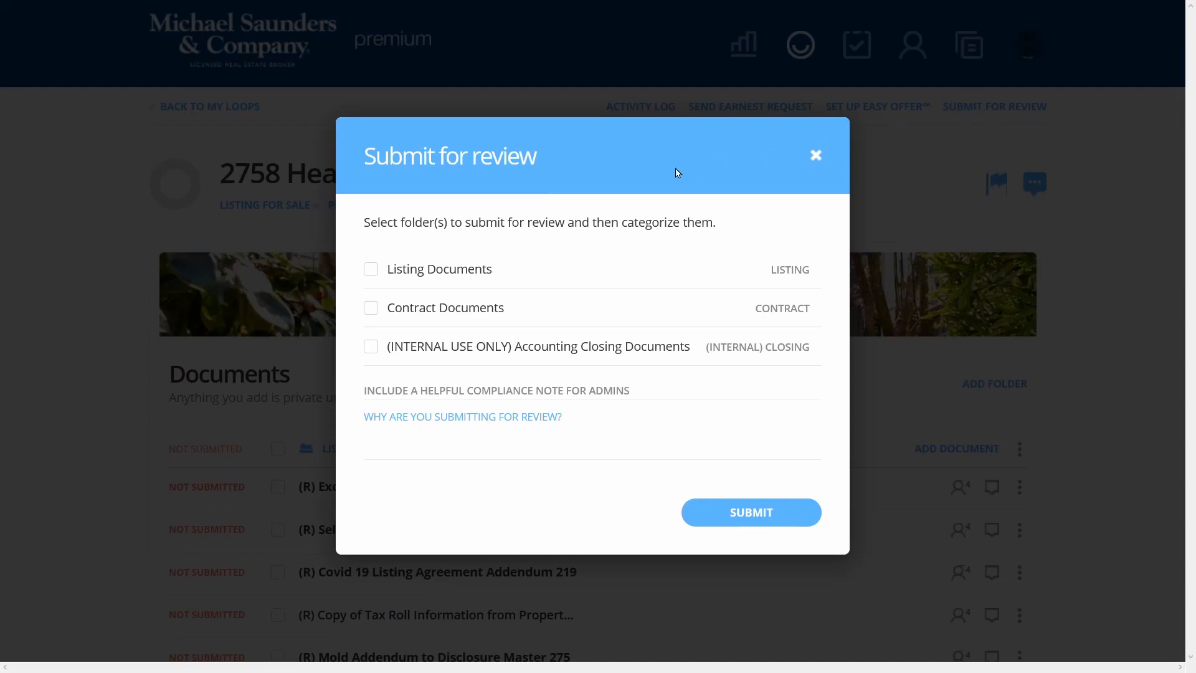
left_click(372, 271)
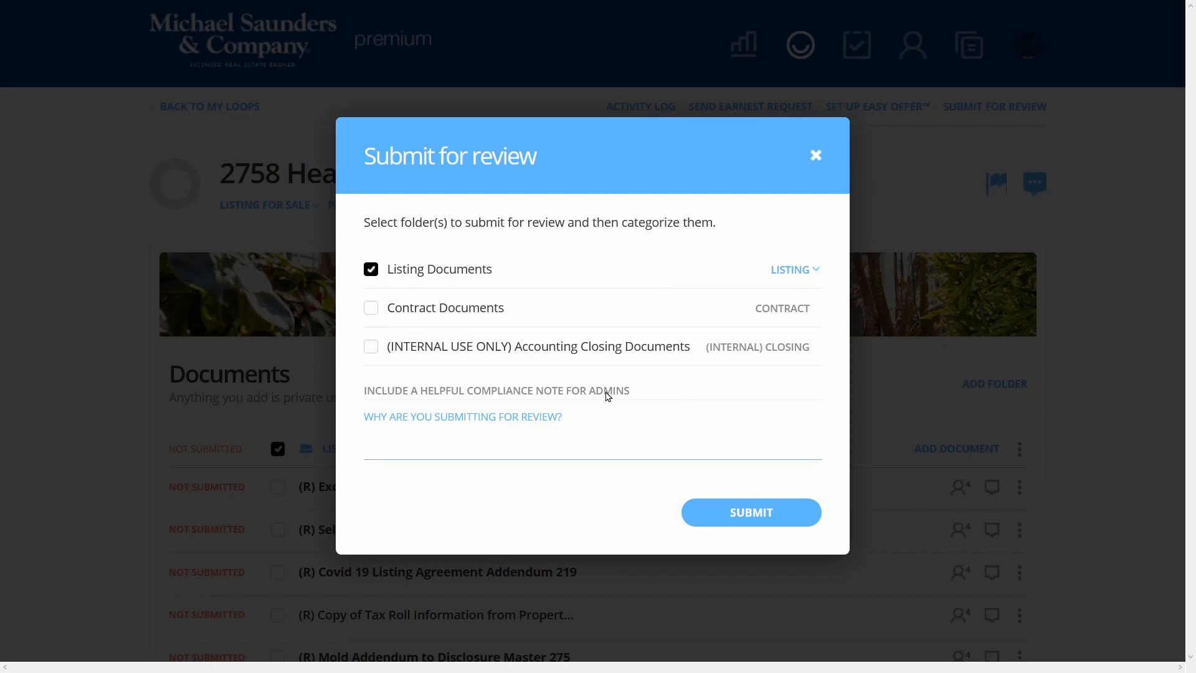
left_click(542, 438)
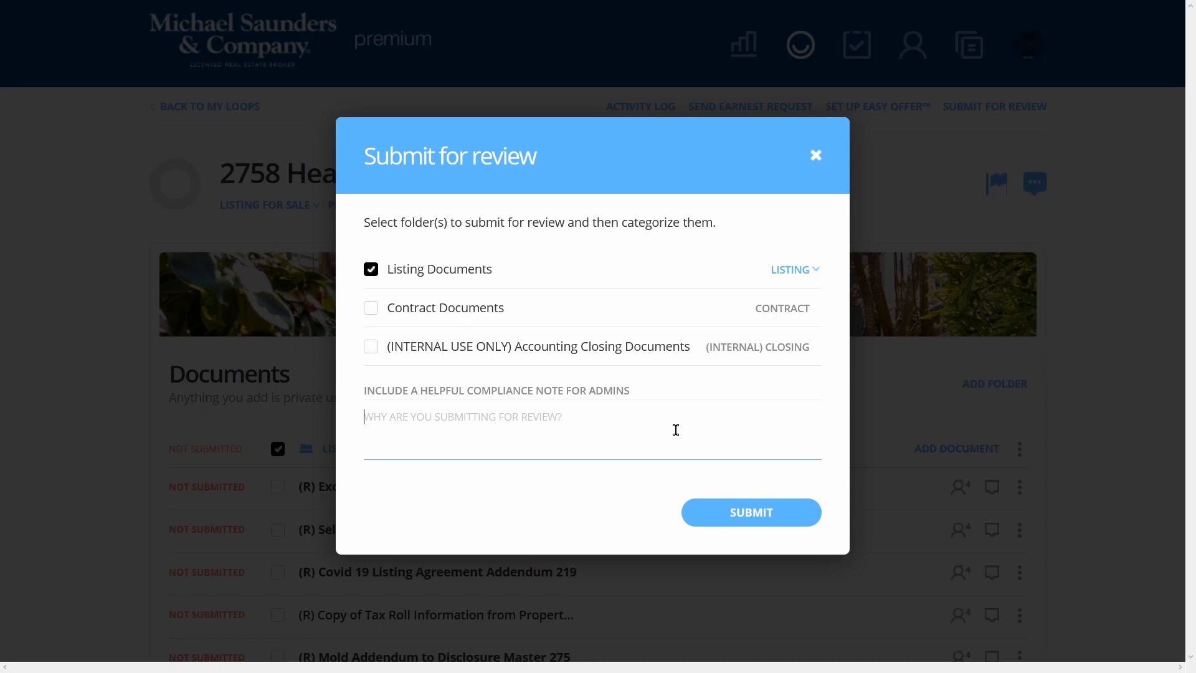
left_click(752, 523)
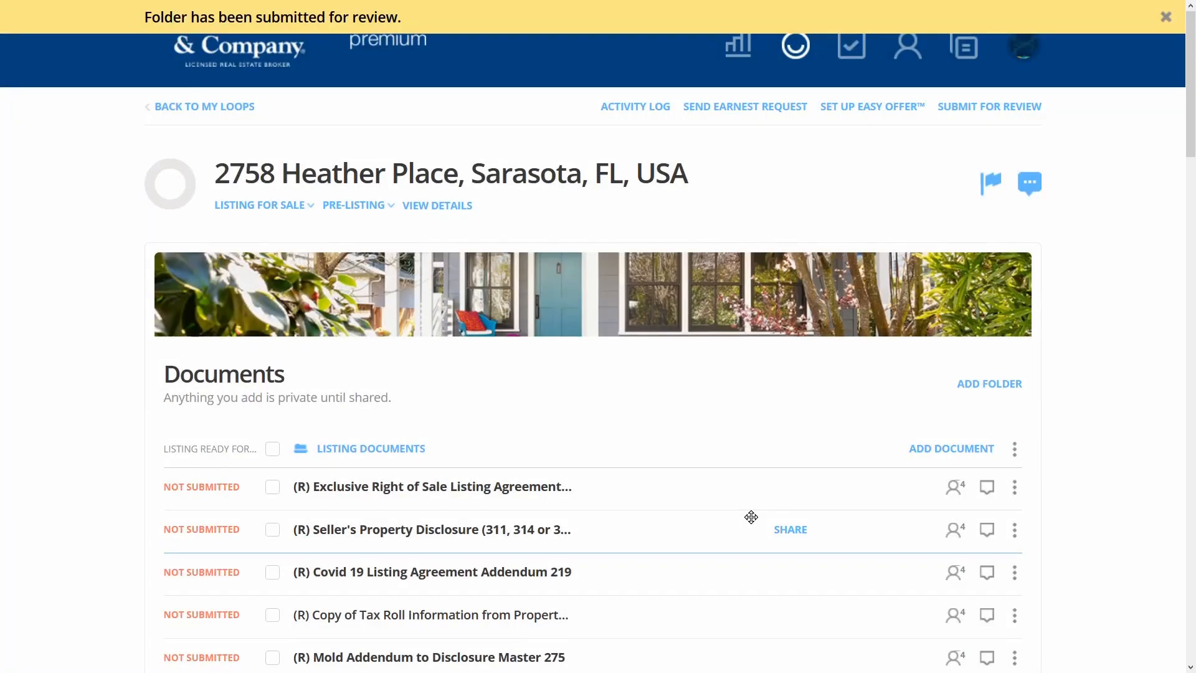
scroll(751, 517, "down", 7)
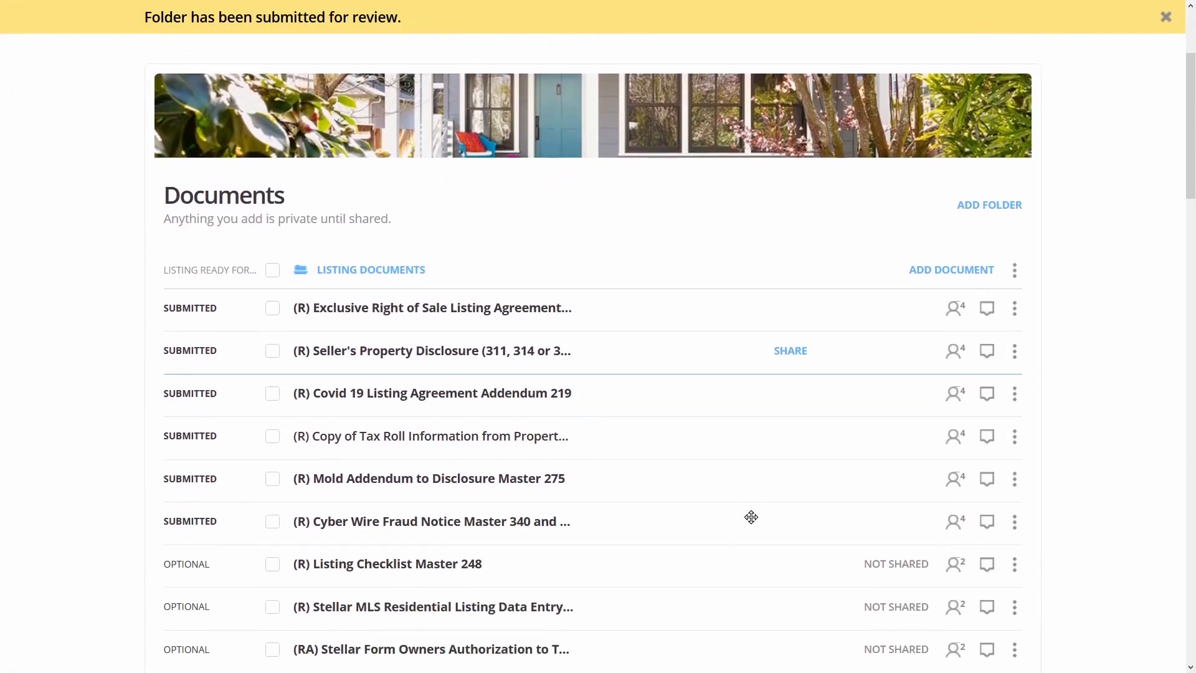
scroll(216, 132, "down", 7)
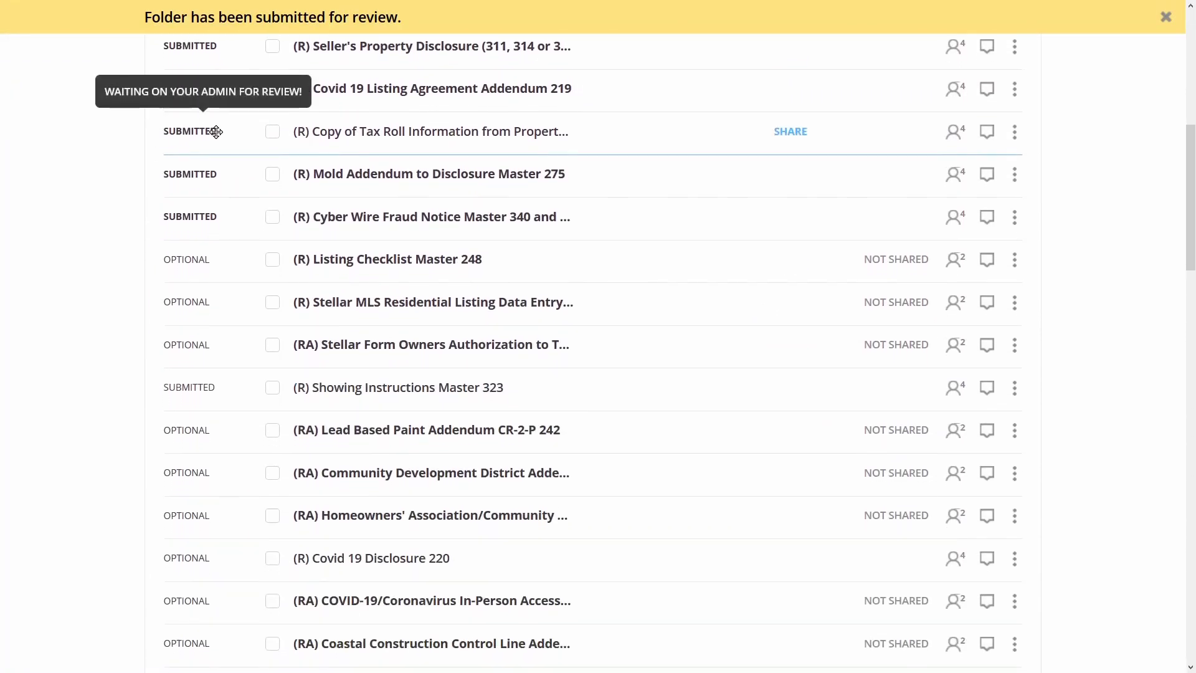
scroll(216, 132, "down", 4)
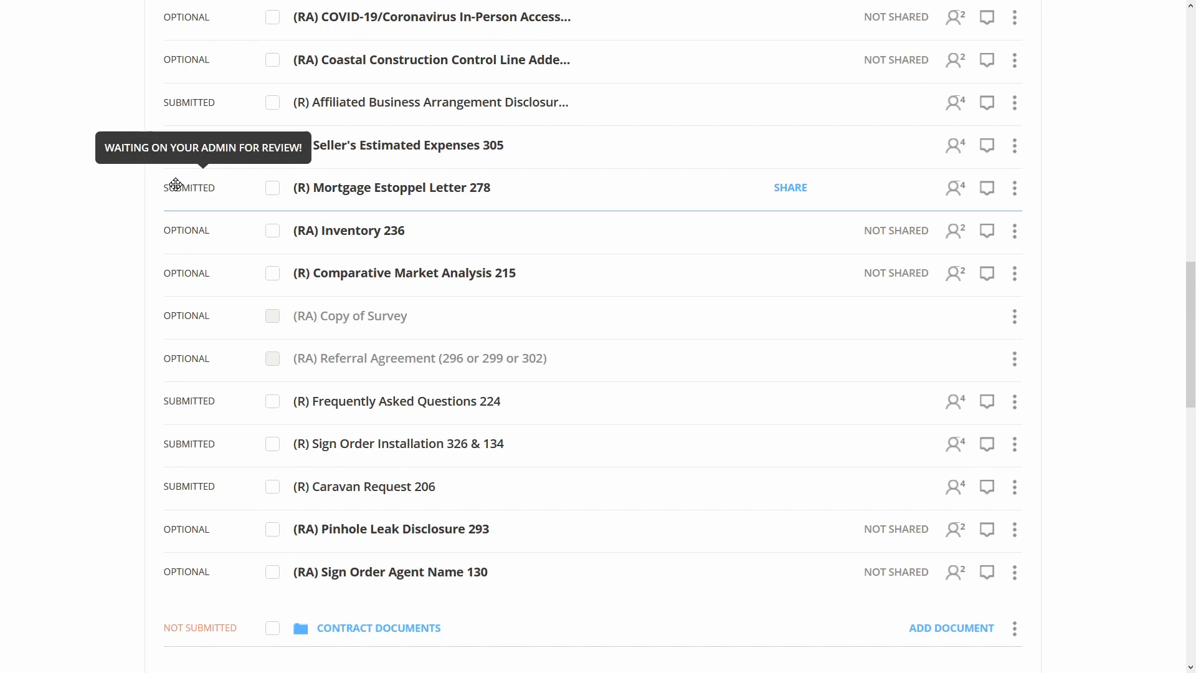
scroll(175, 184, "up", 6)
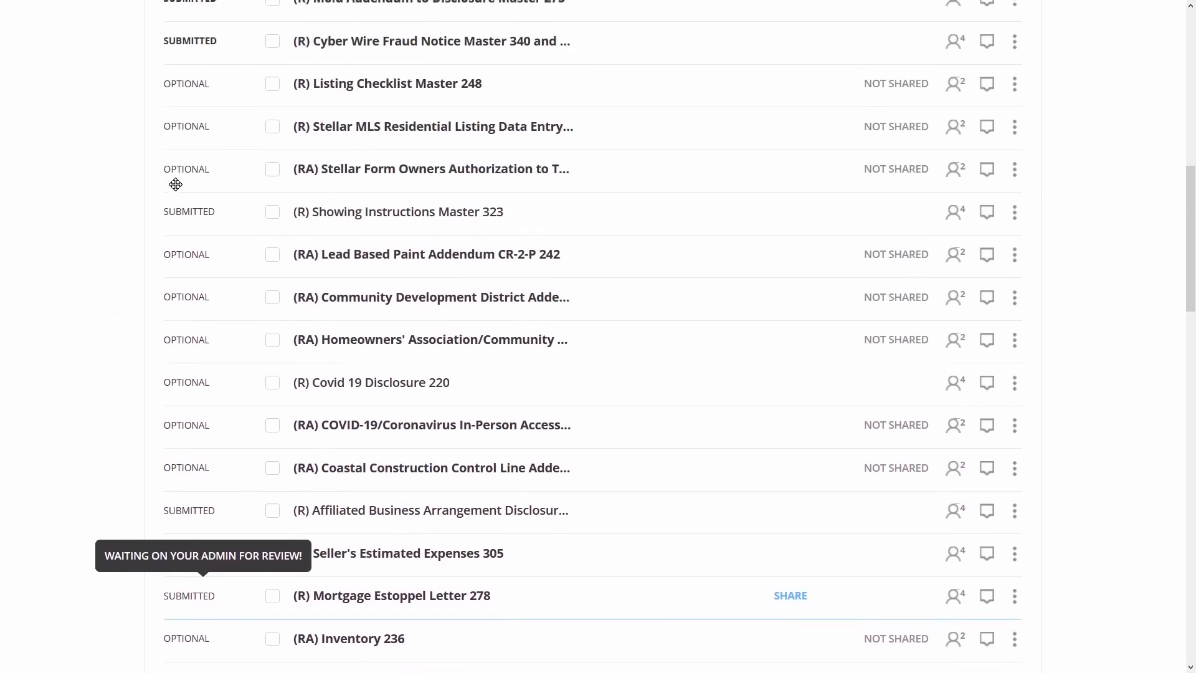
scroll(175, 185, "up", 8)
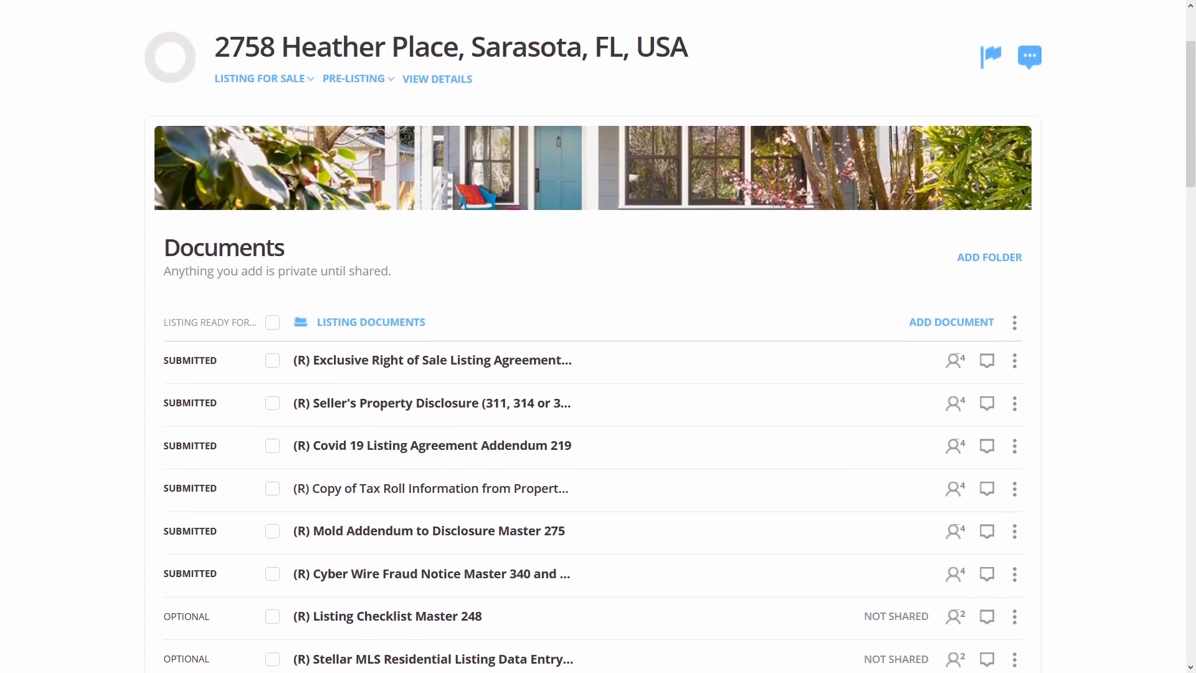
scroll(85, 179, "up", 1)
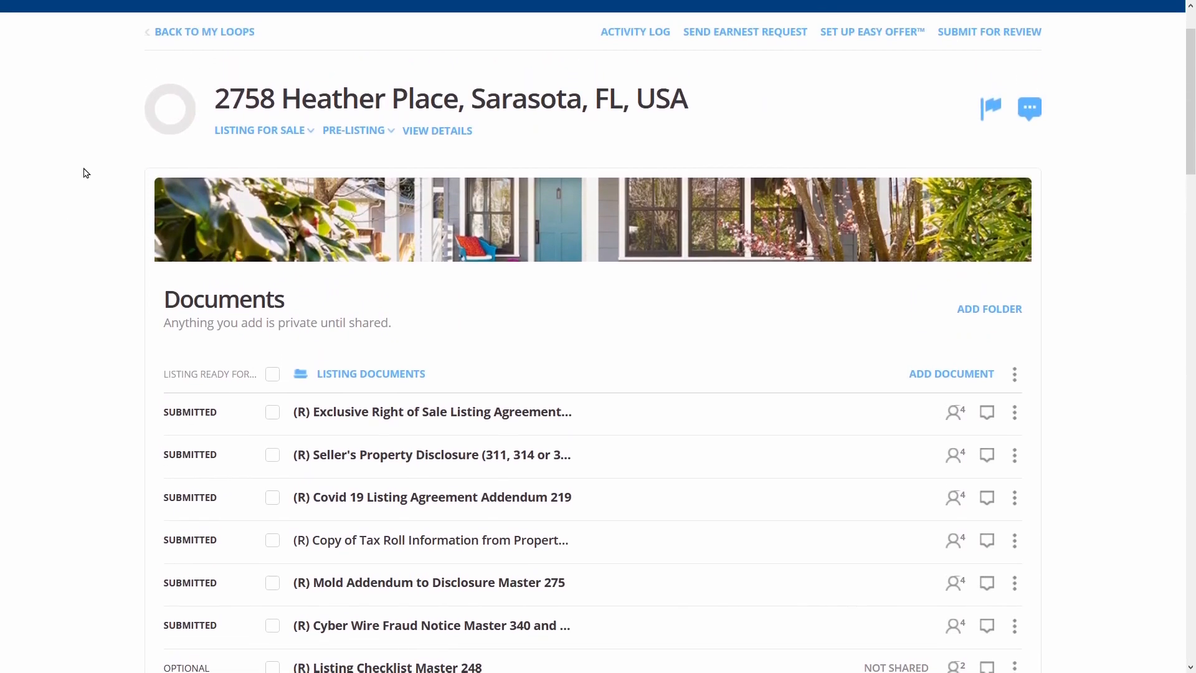
scroll(85, 172, "up", 1)
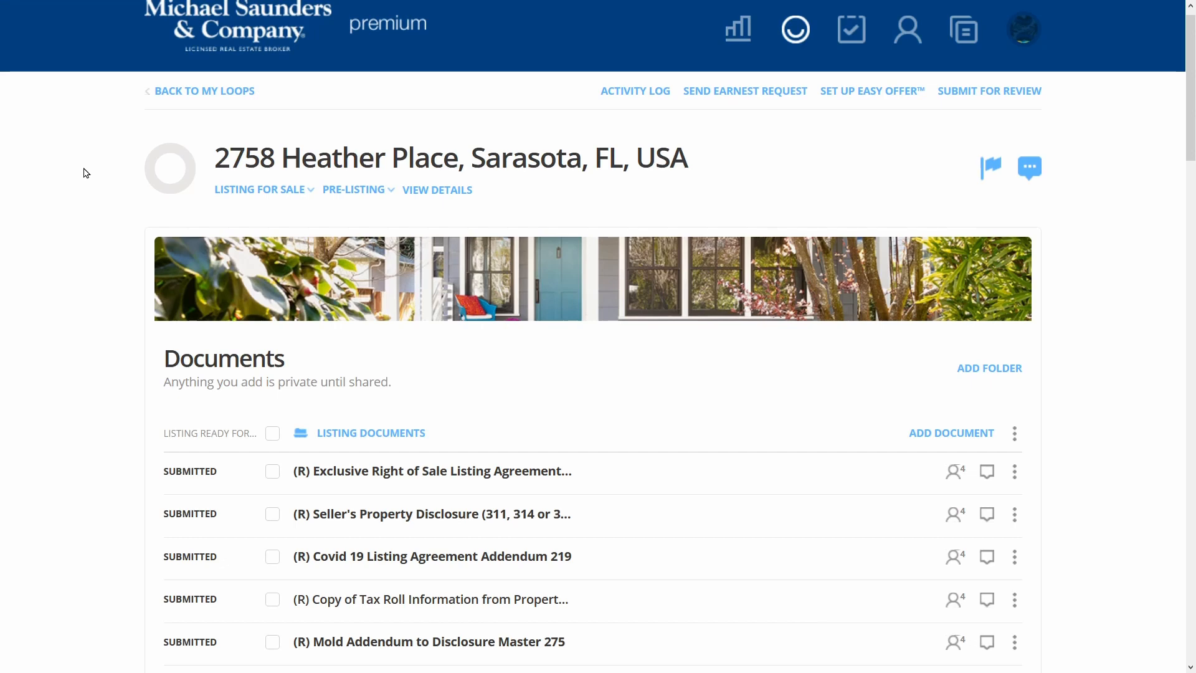
scroll(61, 184, "up", 1)
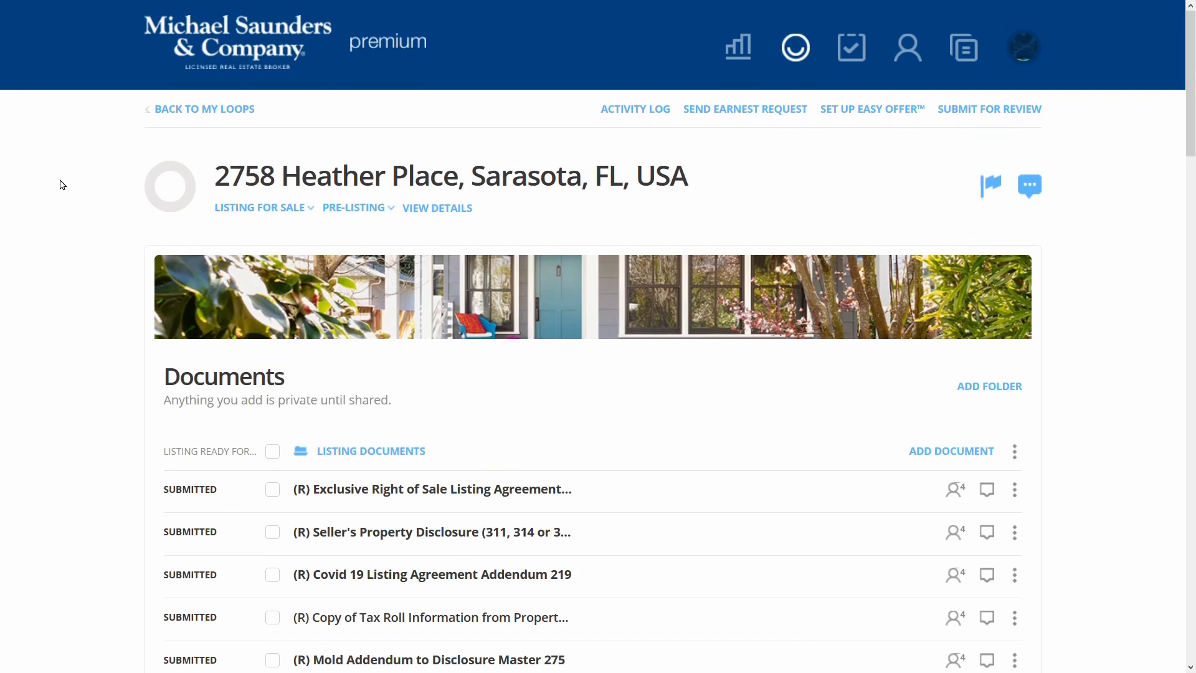
scroll(62, 184, "down", 3)
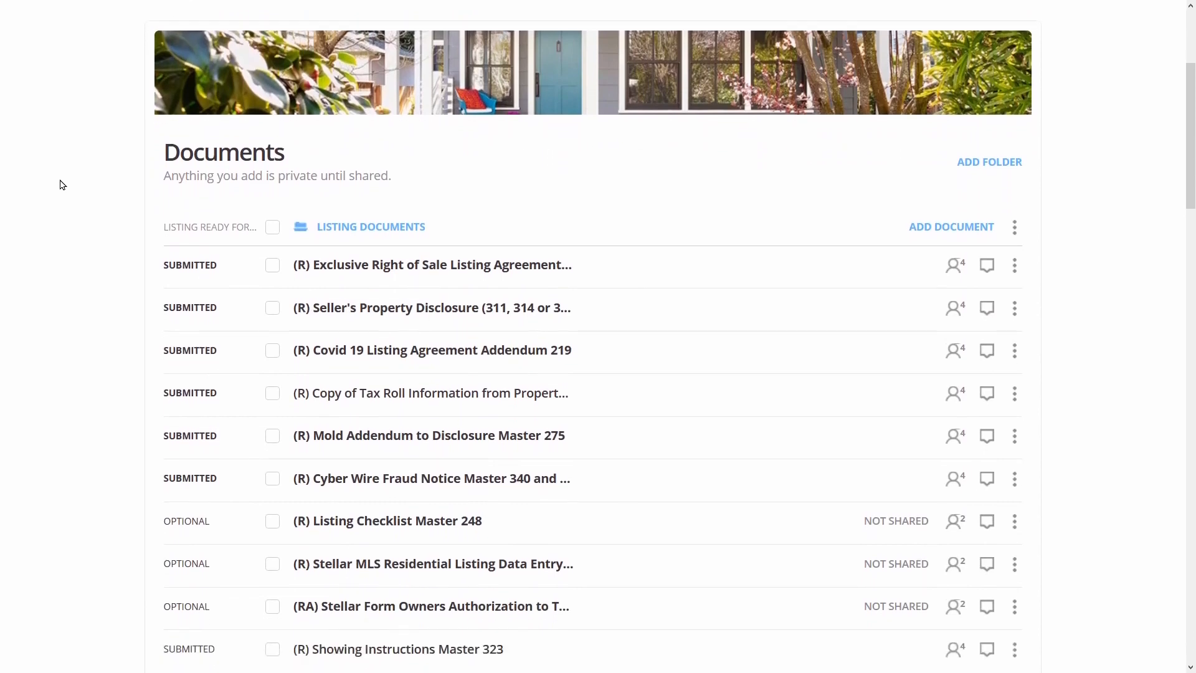
scroll(62, 185, "down", 4)
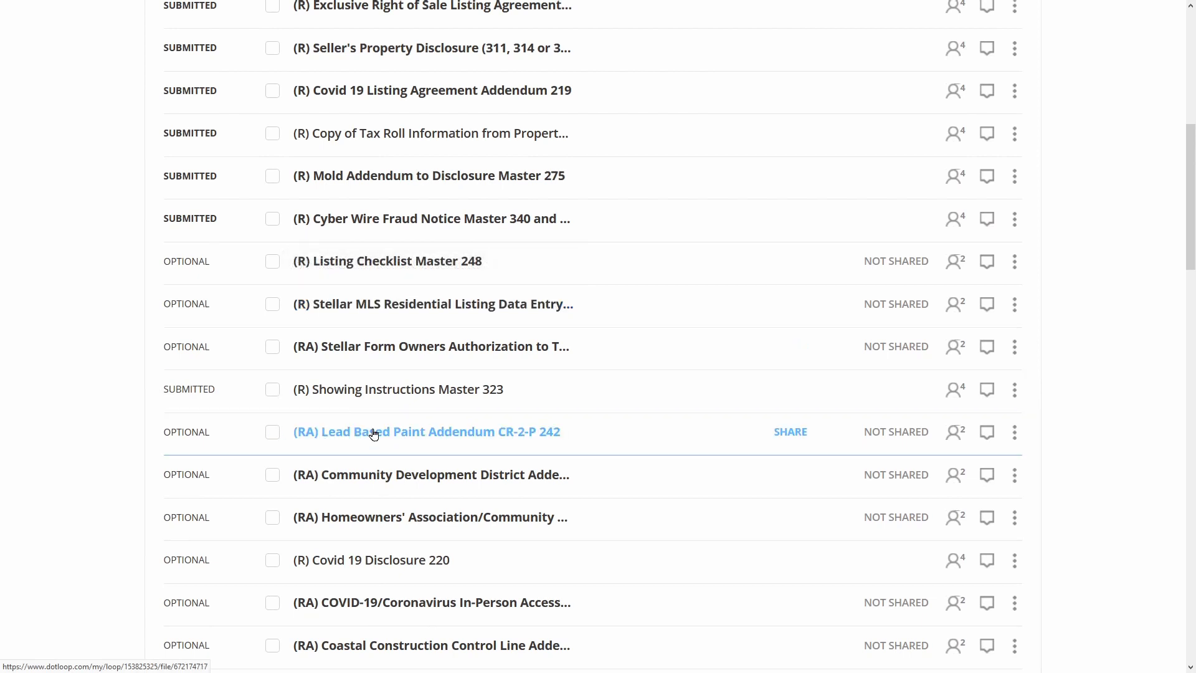
scroll(374, 434, "down", 2)
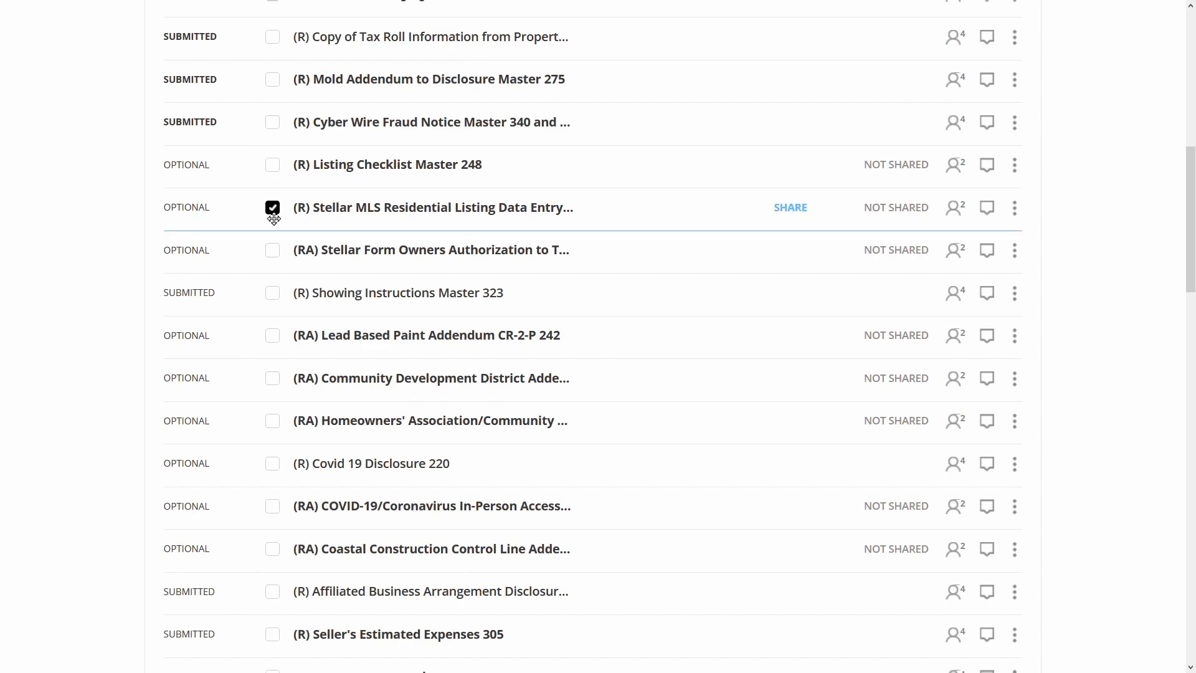
Autofill the Stellar MLS Residential Listing Data Entry Form with the loop's listing details
scroll(541, 120, "up", 10)
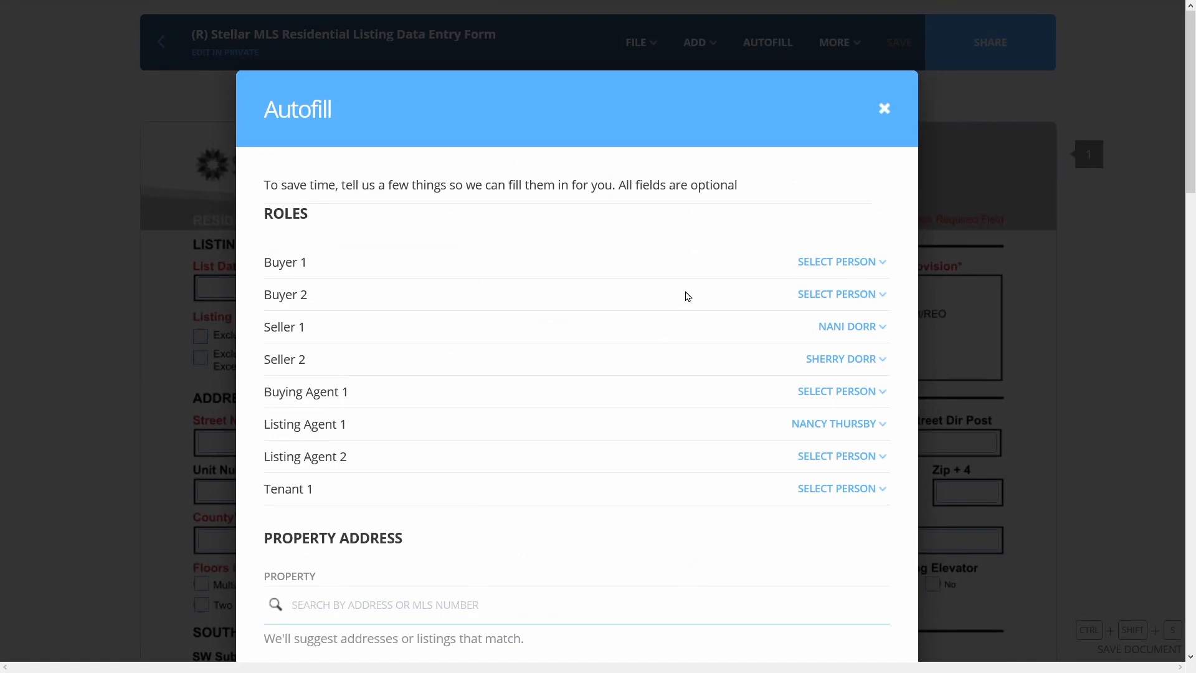
scroll(684, 294, "down", 5)
scroll(775, 511, "down", 14)
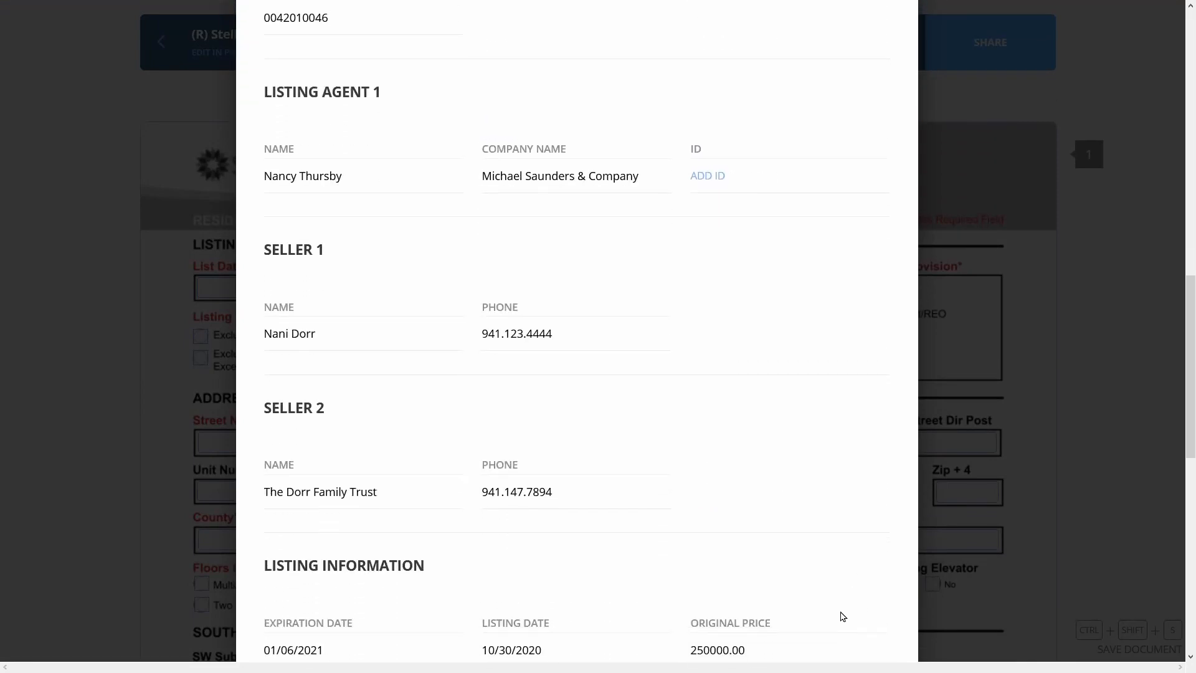
scroll(841, 610, "down", 5)
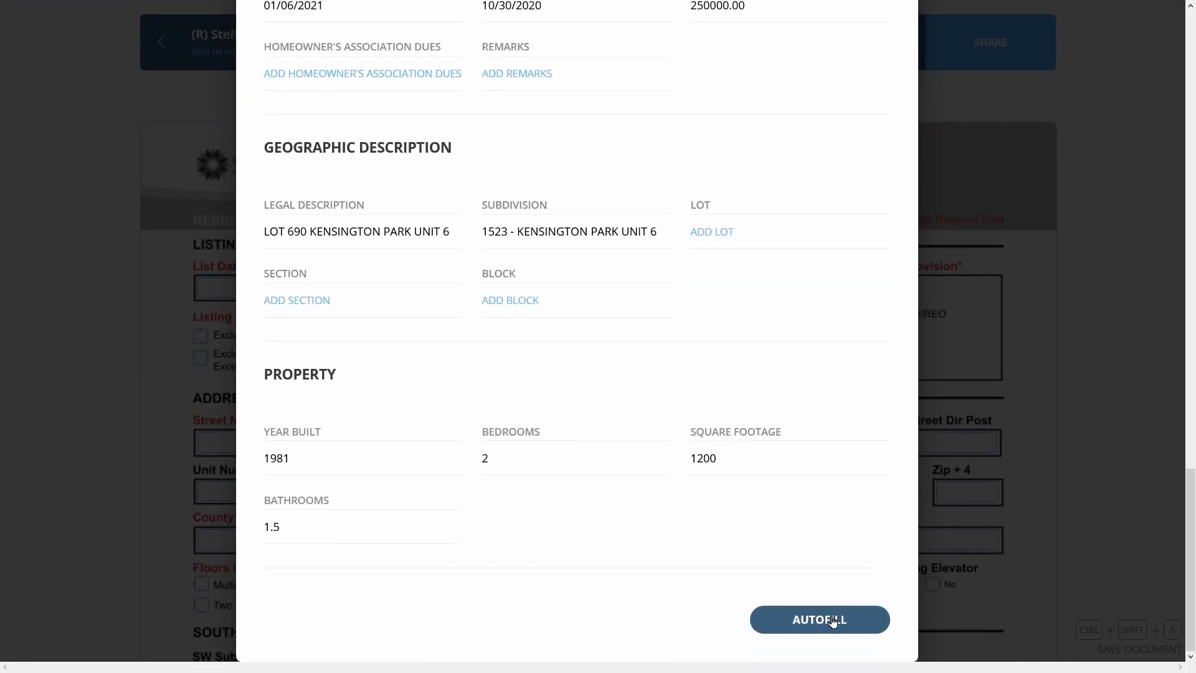
left_click(832, 620)
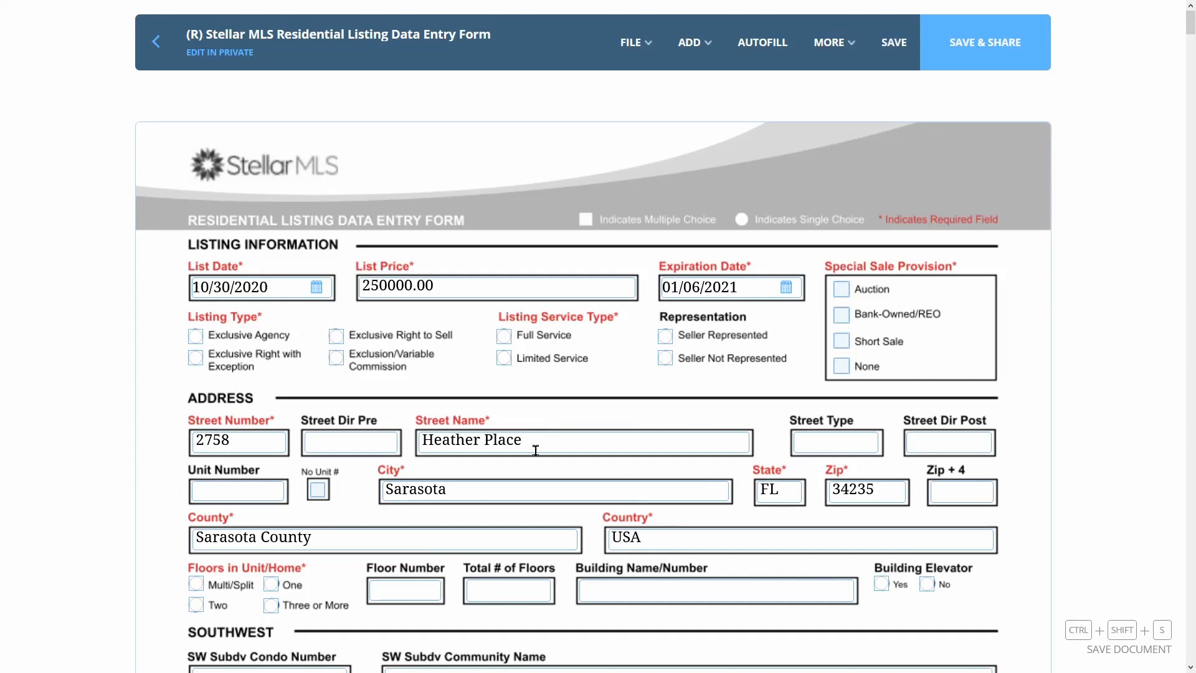
Check the autofilled fields, including Total # of Floors, and save the form
scroll(694, 473, "down", 6)
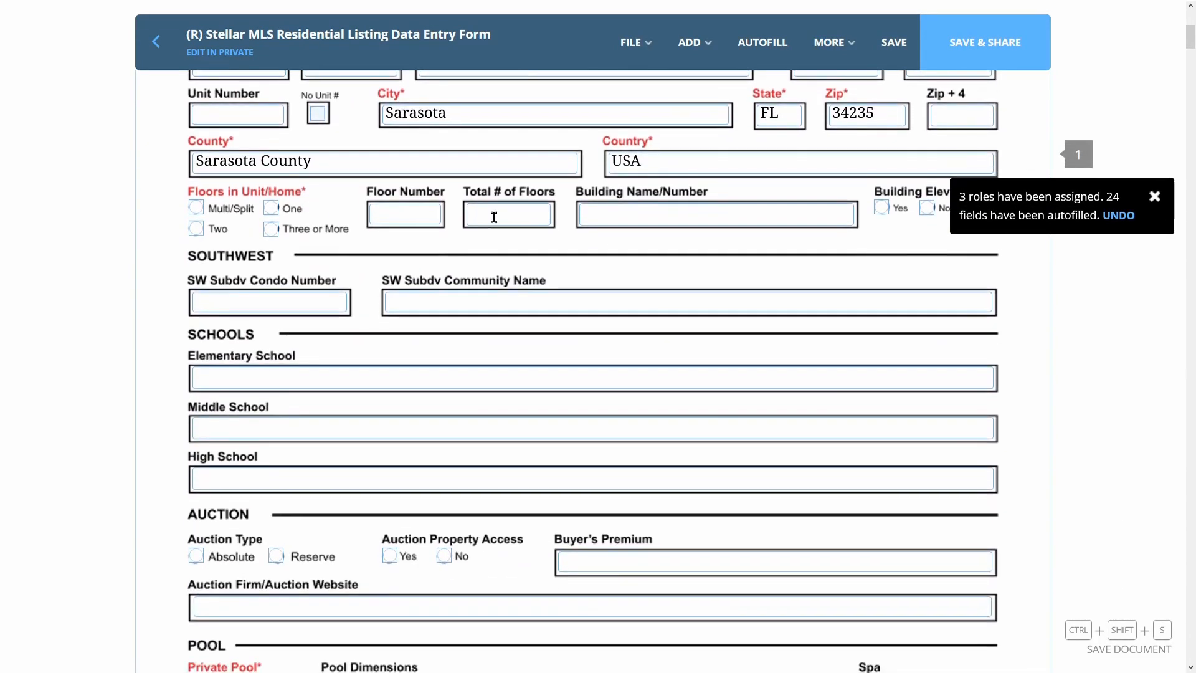
left_click(493, 217)
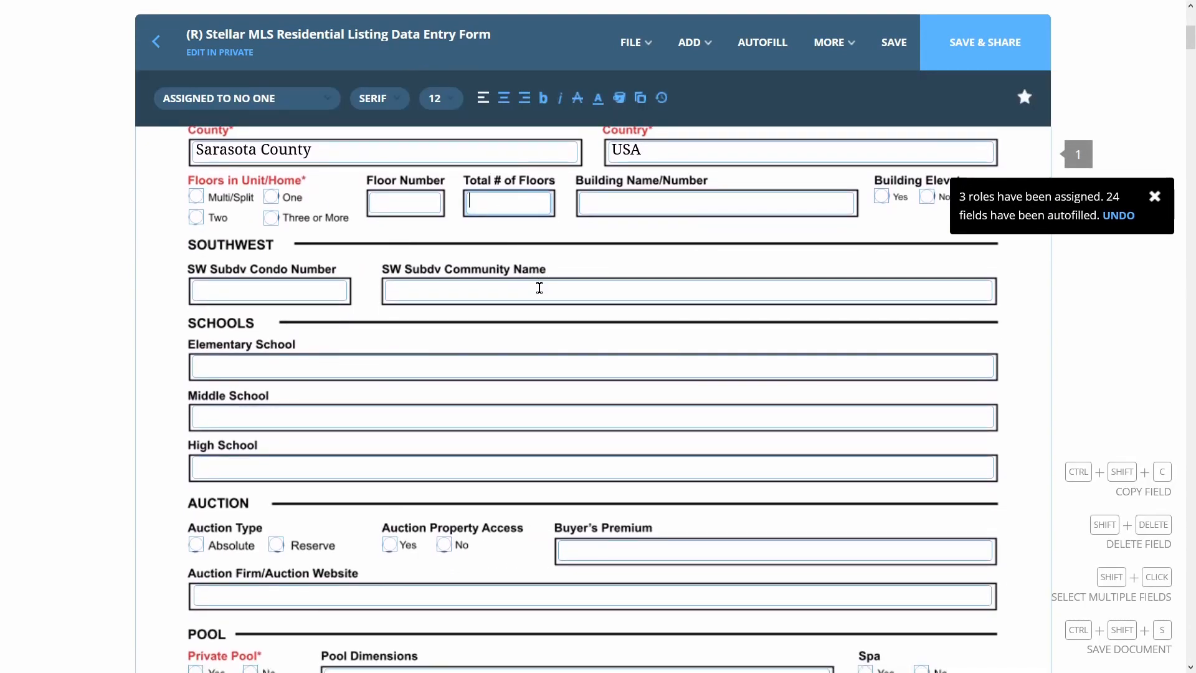
scroll(479, 339, "down", 11)
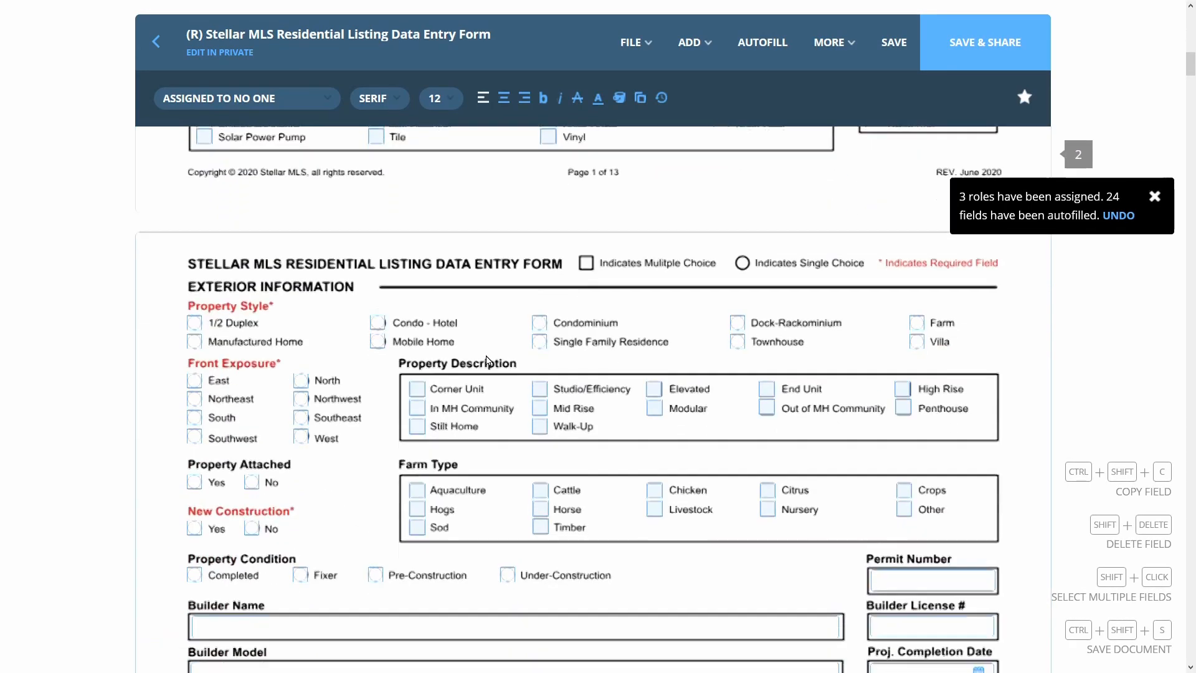
scroll(486, 360, "down", 11)
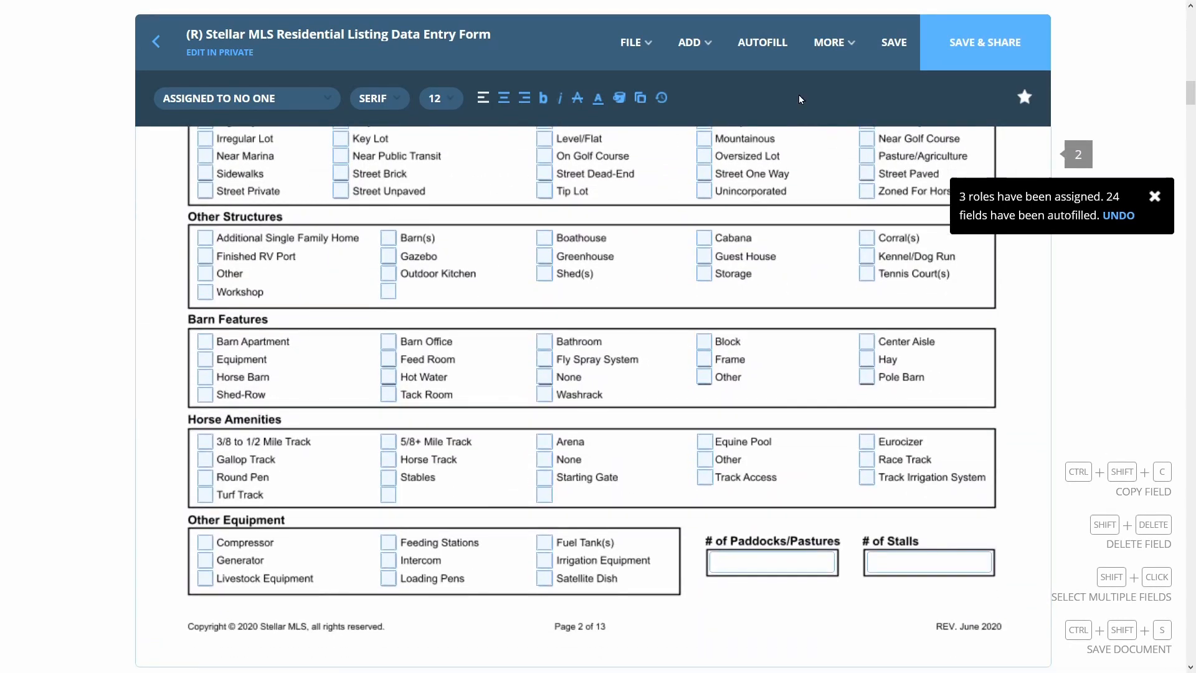
scroll(747, 284, "down", 15)
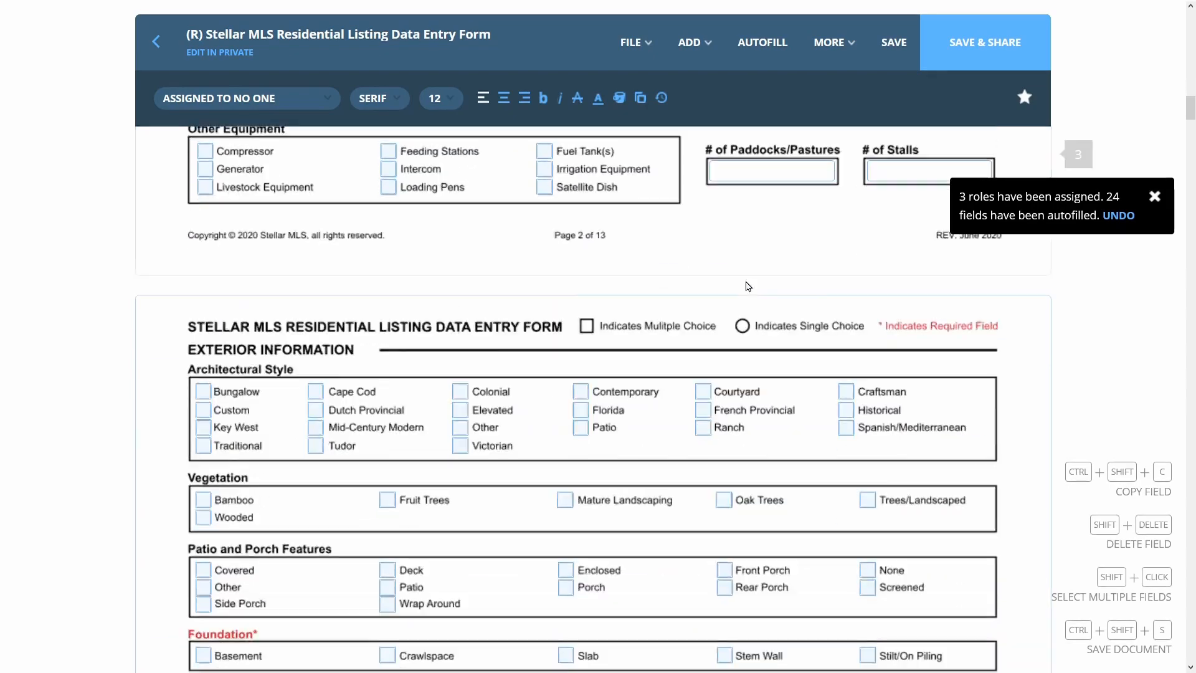
scroll(748, 283, "down", 15)
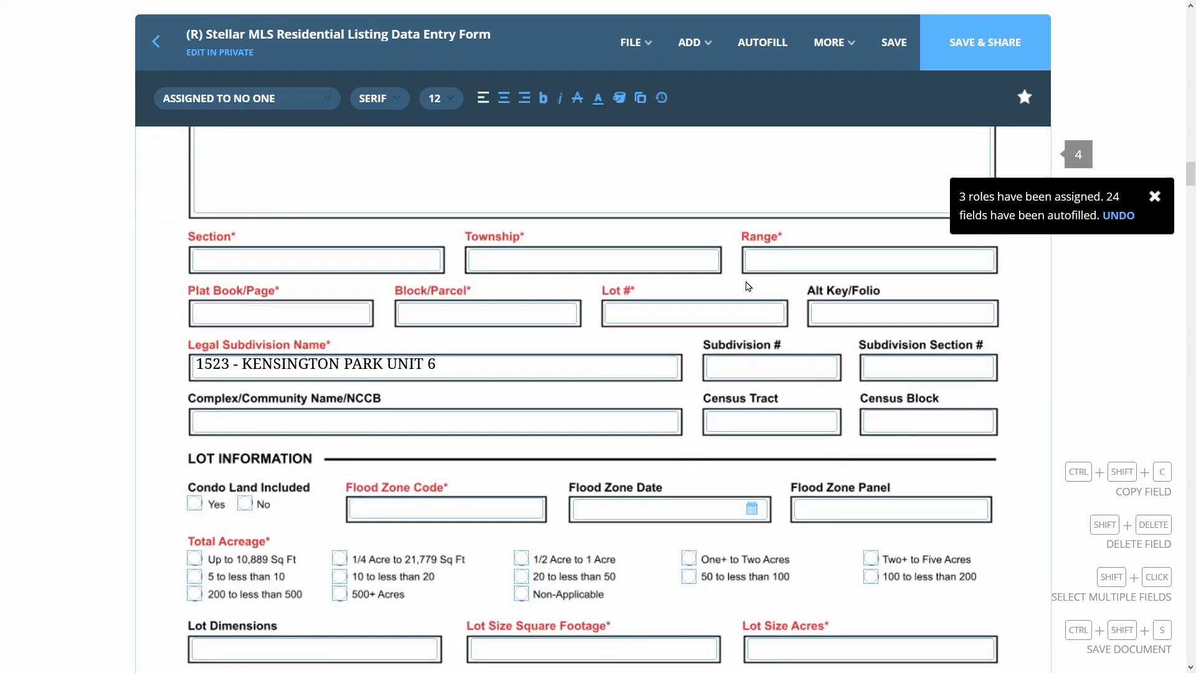
scroll(747, 288, "down", 1)
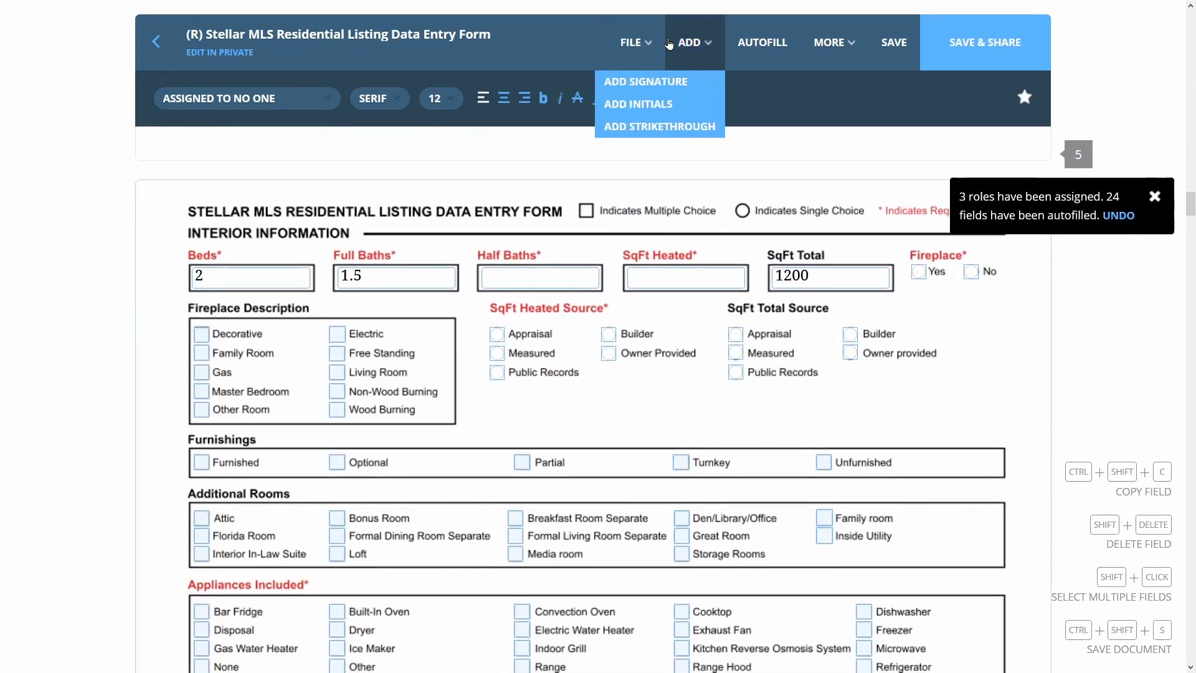
left_click(894, 41)
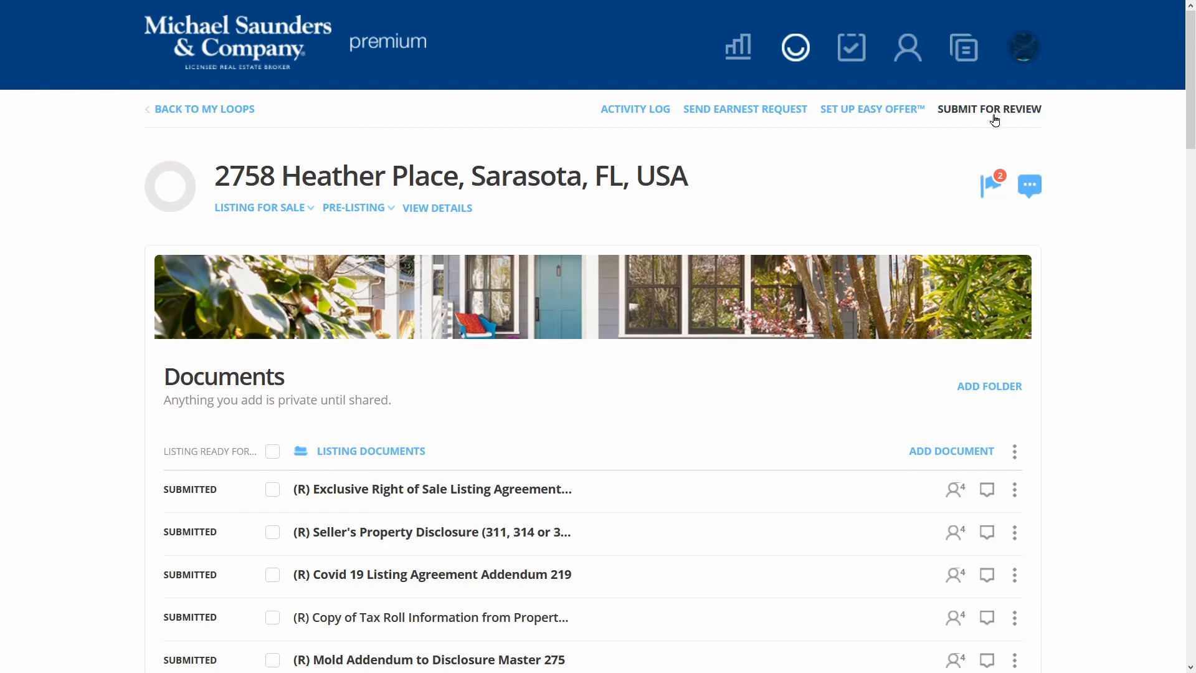
Scroll the loop's Documents list to check the submission statuses
scroll(616, 272, "down", 10)
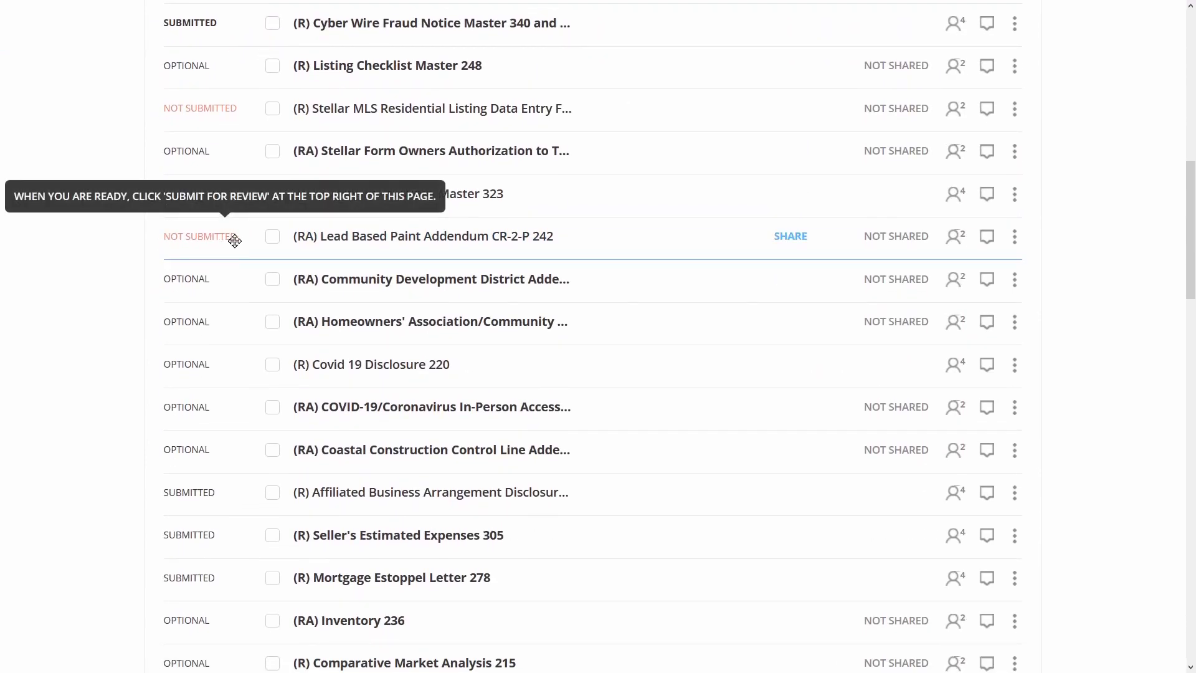
scroll(667, 193, "up", 10)
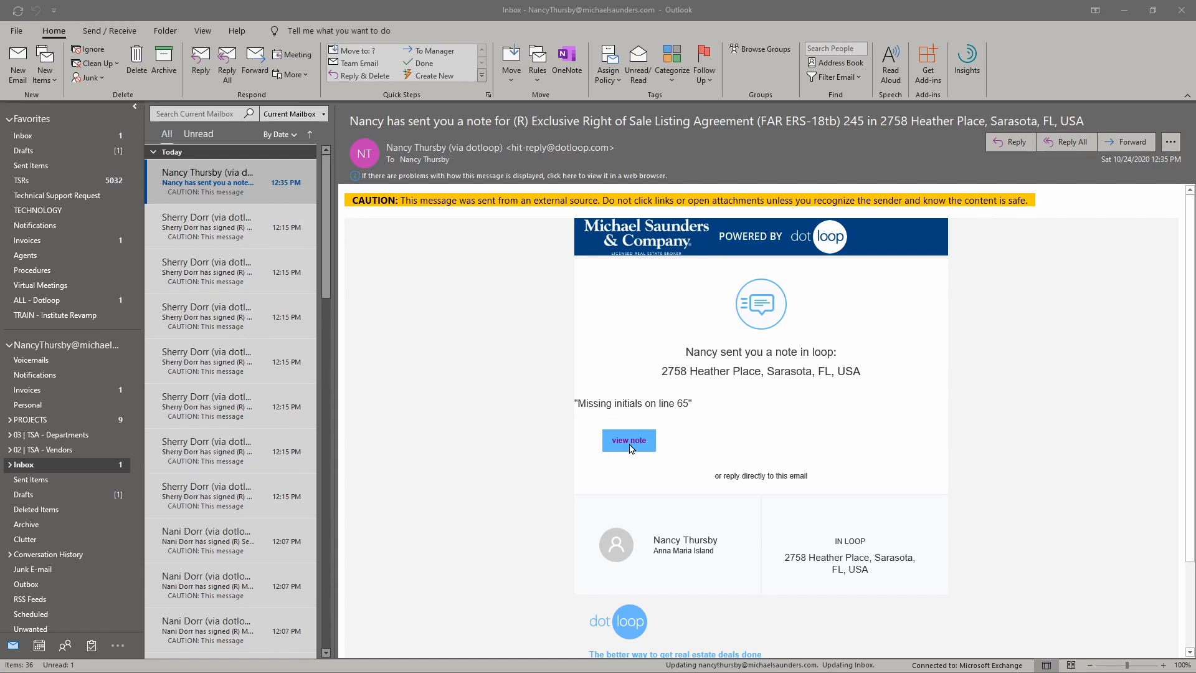
Open the 'Missing initials on line 65' compliance note in dotloop from the email
left_click(635, 444)
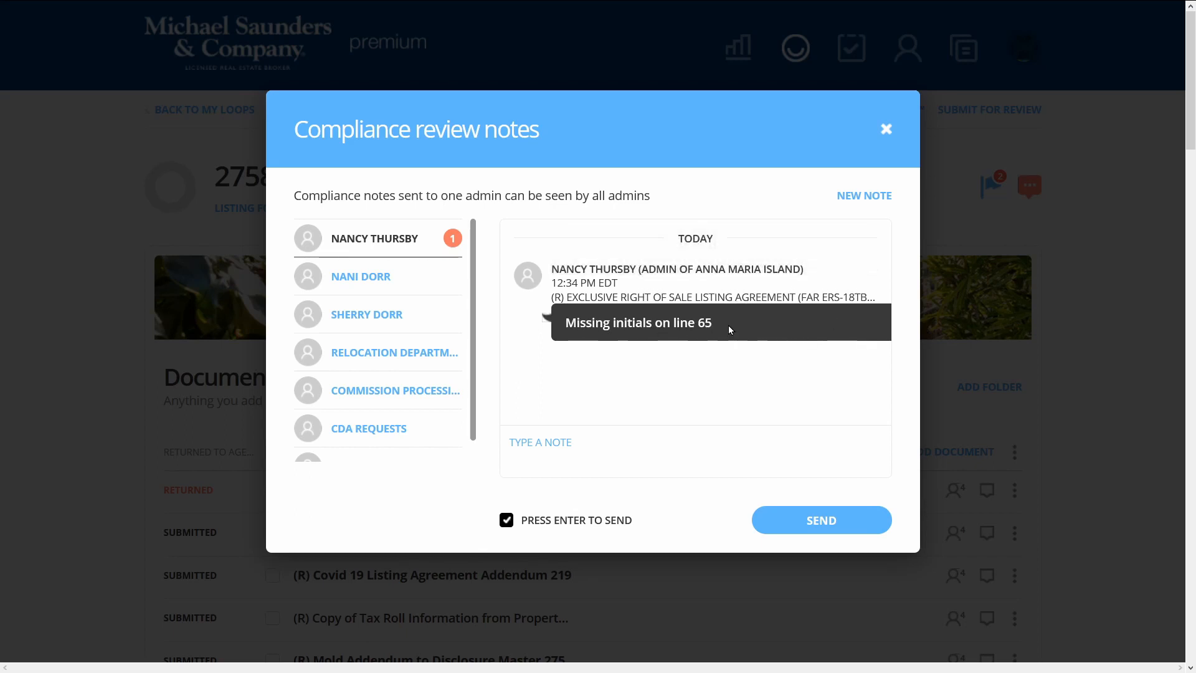
Reply 'Thank you I will get those signed.' to the admin's note, then close the notes window
left_click(665, 438)
type("Thank you I will get ")
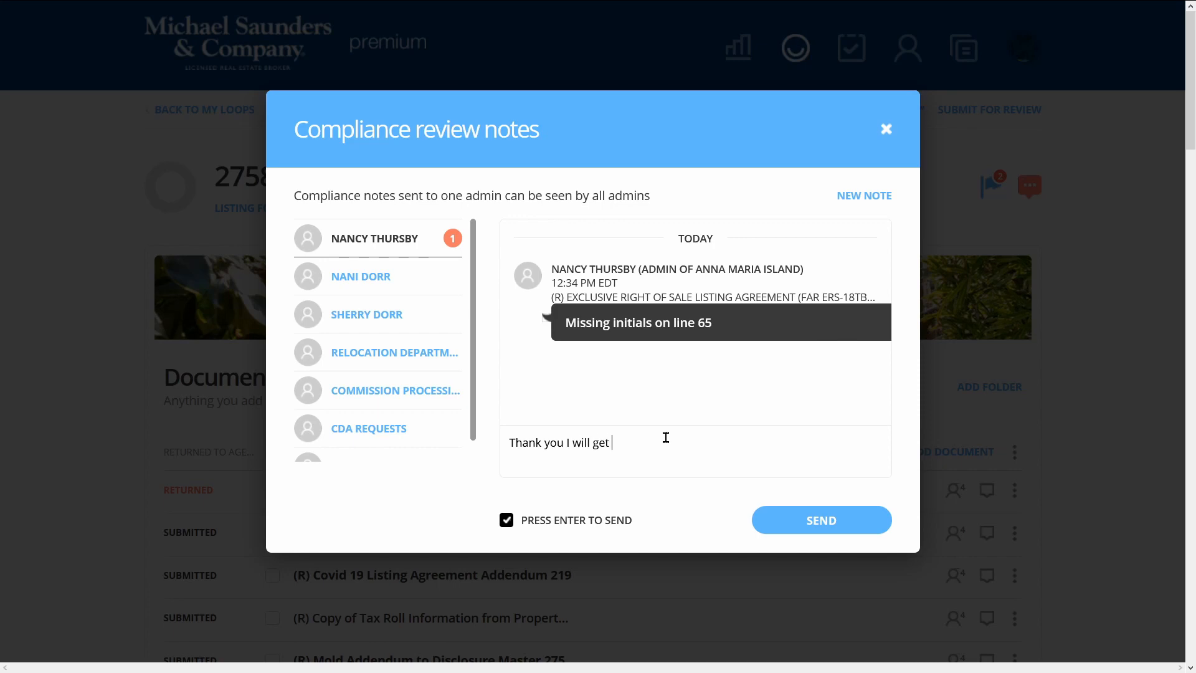
type("tjho")
key("BackSpace")
type("hose signed.")
left_click(809, 525)
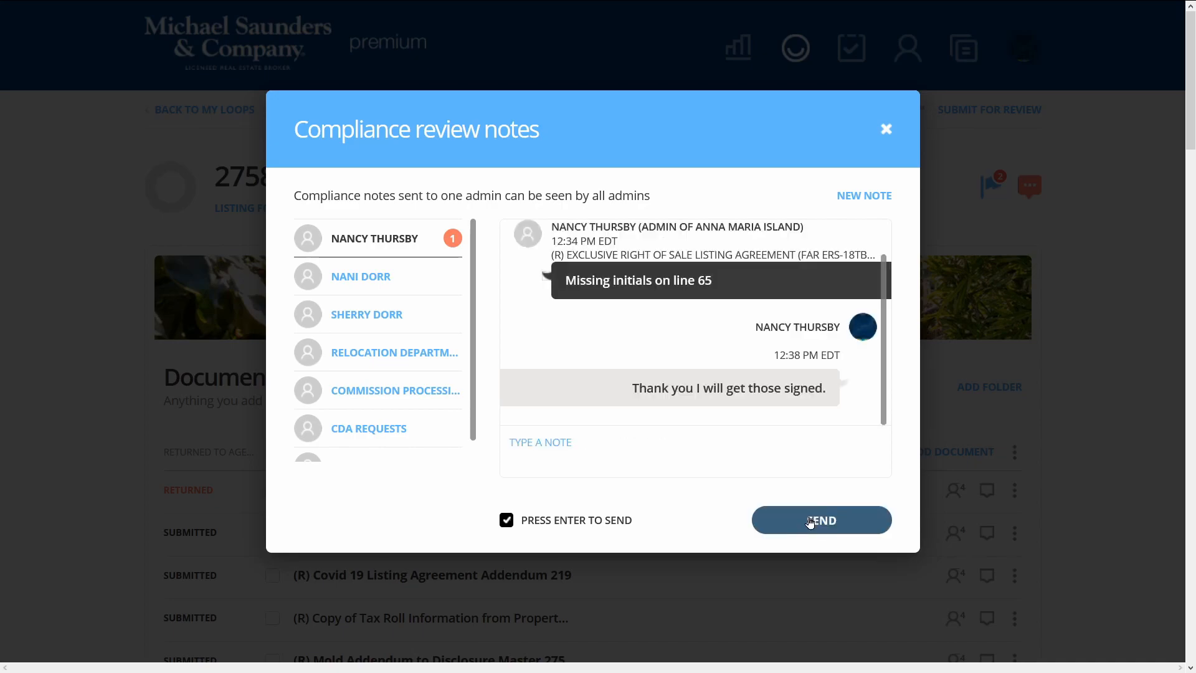
left_click(885, 129)
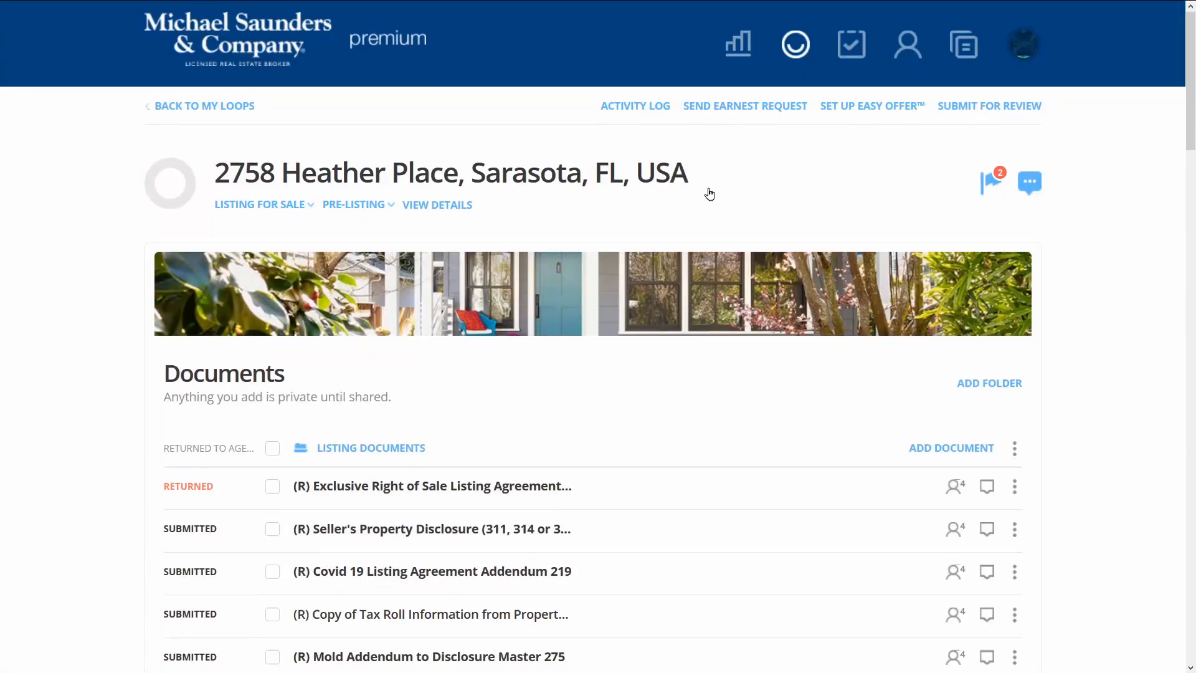
In the returned listing agreement, assign line 65's two INITIAL fields, one to each seller
scroll(709, 194, "down", 2)
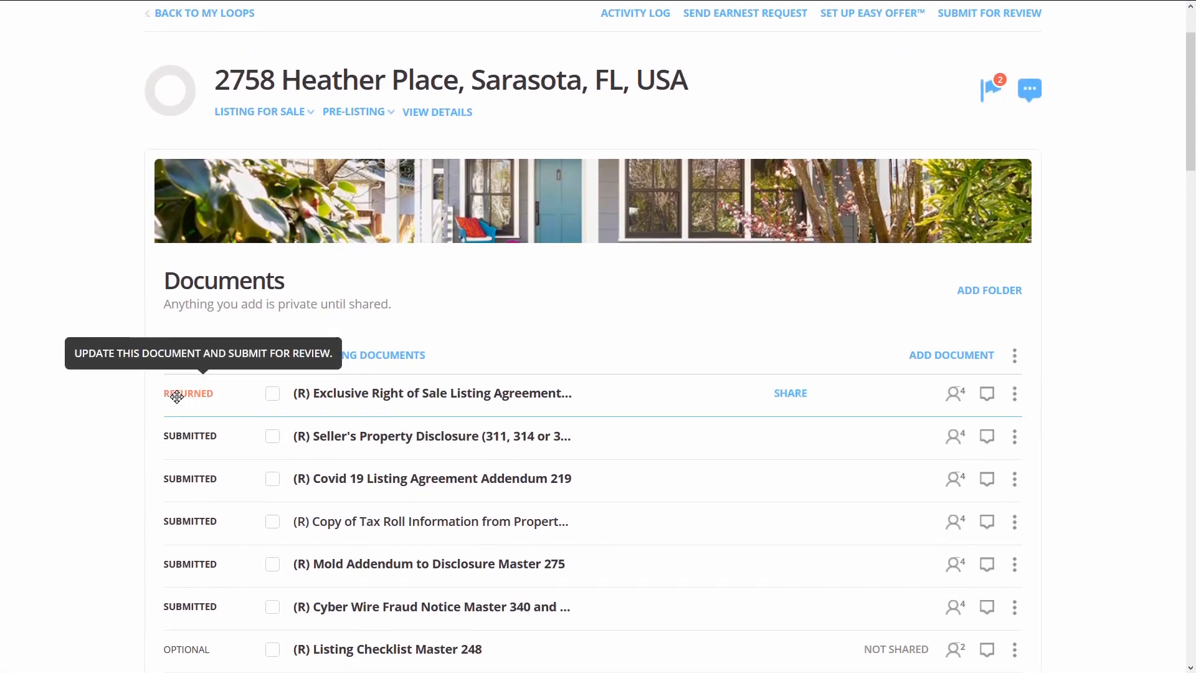
left_click(447, 394)
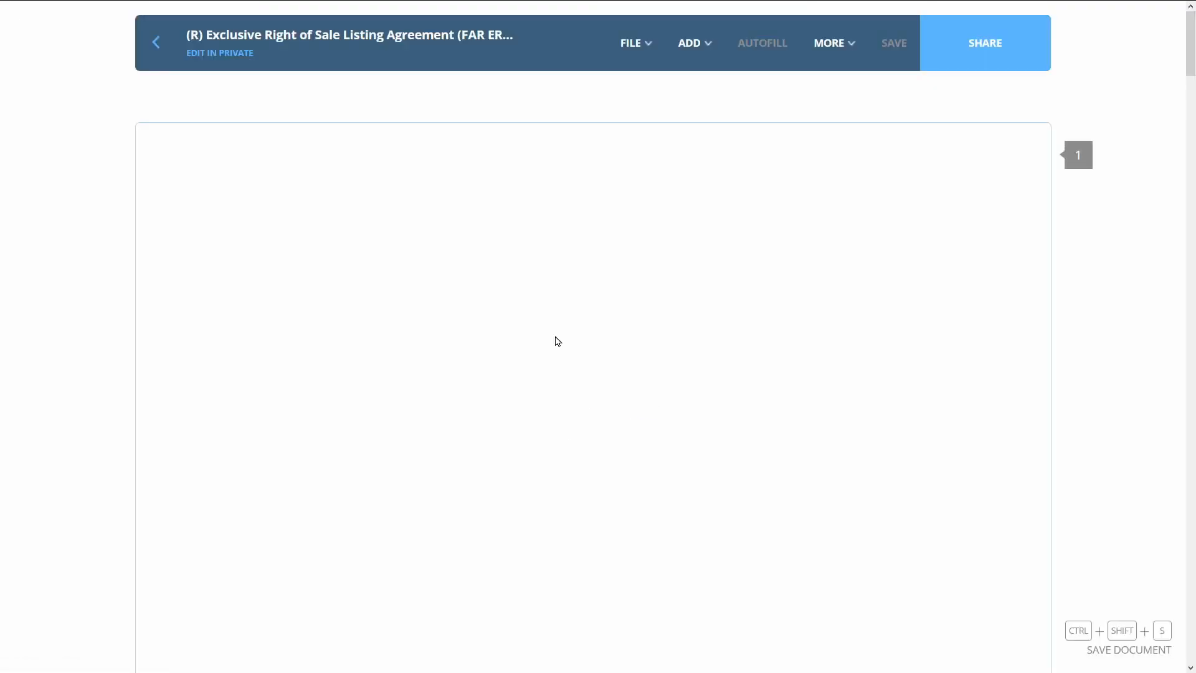
scroll(557, 340, "down", 9)
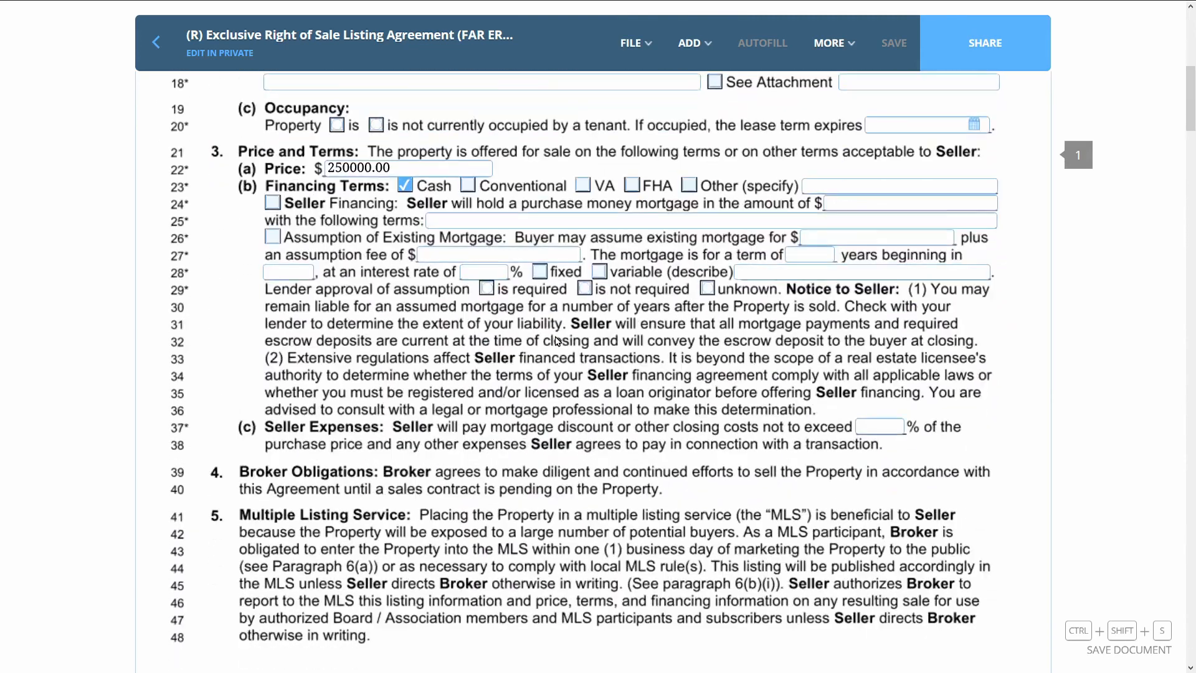
scroll(557, 340, "down", 10)
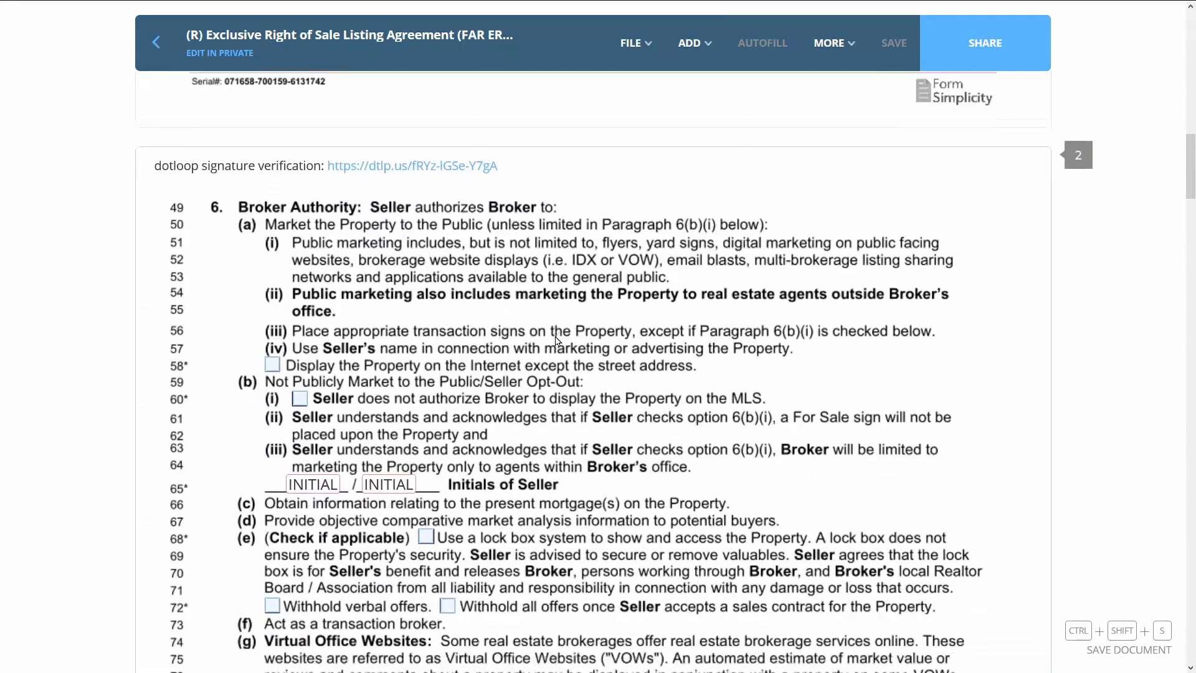
scroll(557, 341, "down", 3)
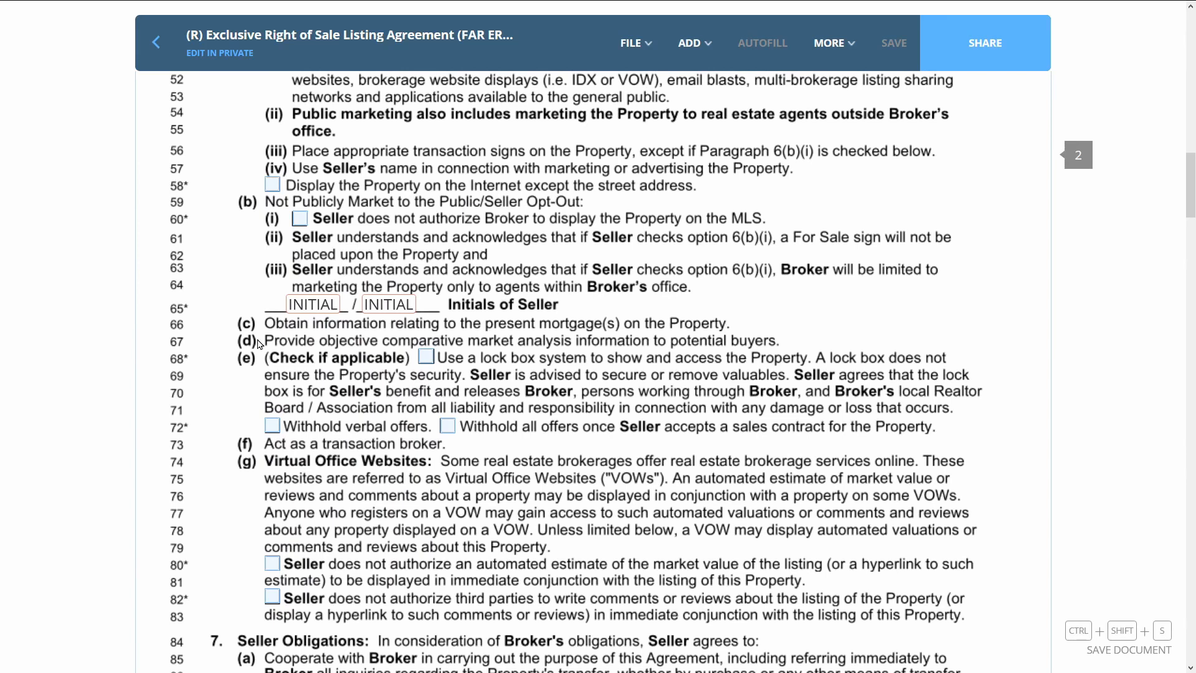
mouse_move(322, 309)
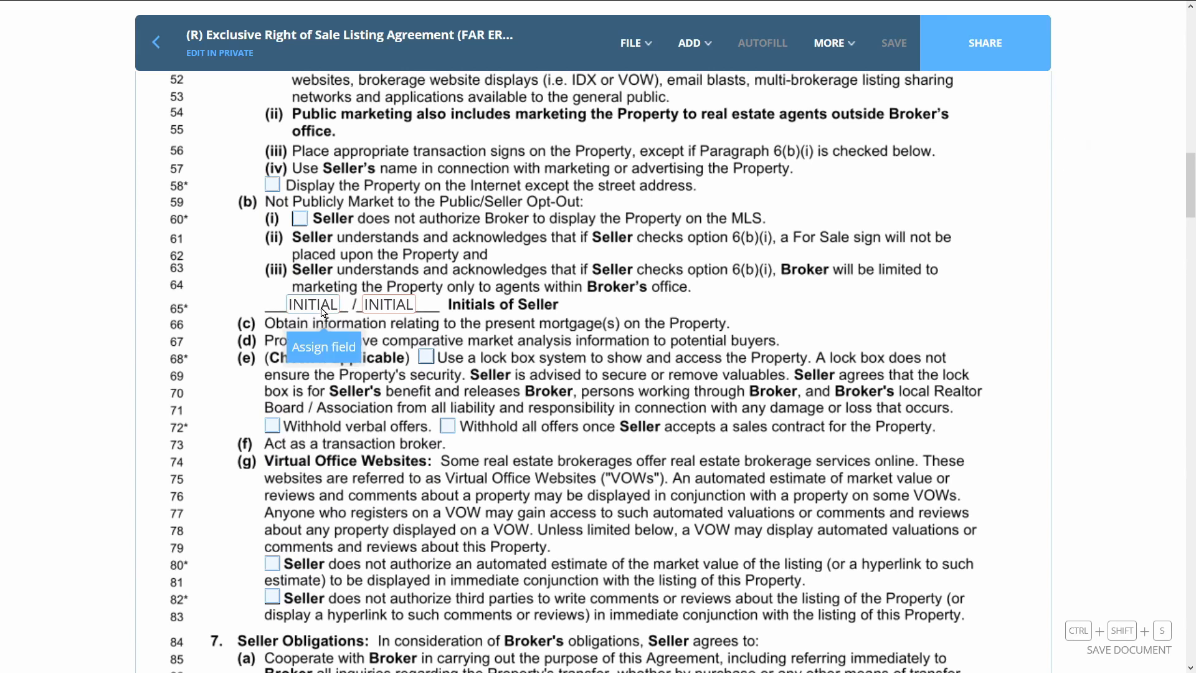
left_click(321, 352)
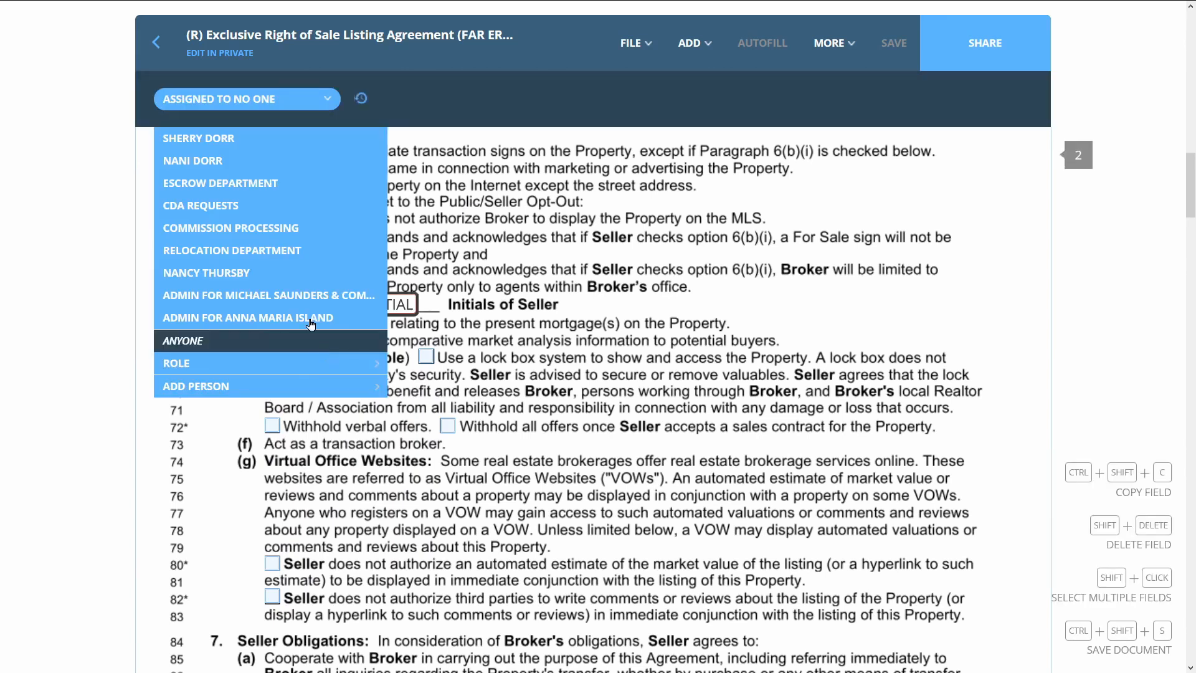
left_click(242, 161)
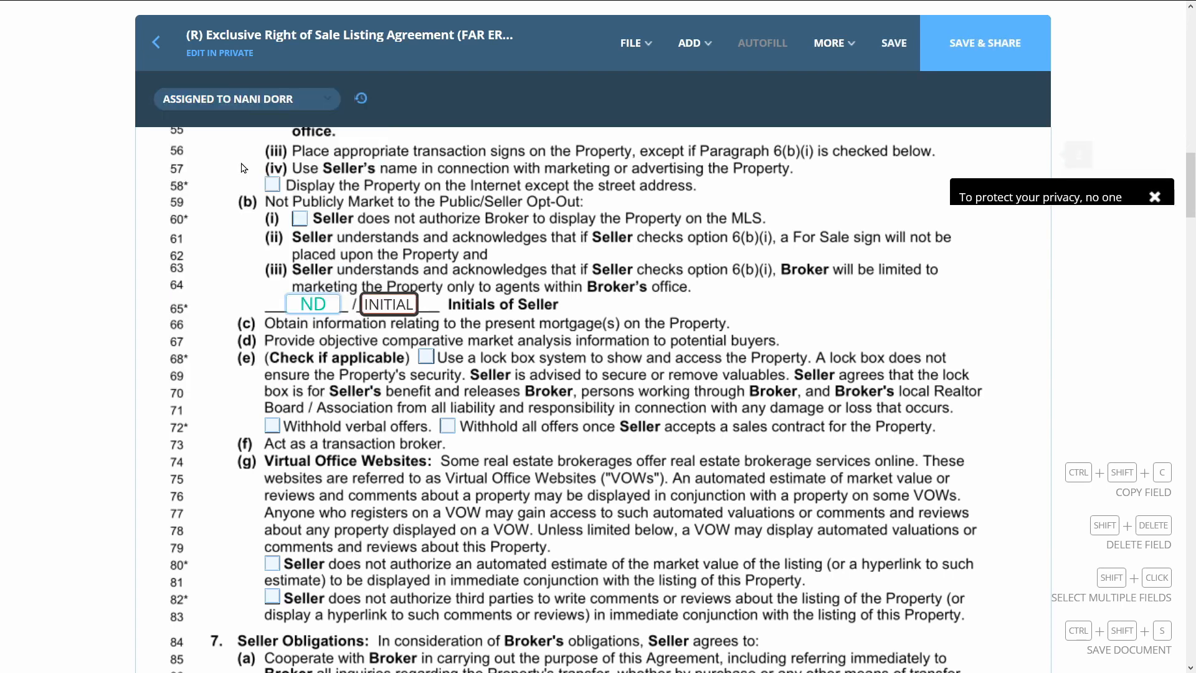
mouse_move(416, 311)
left_click(416, 360)
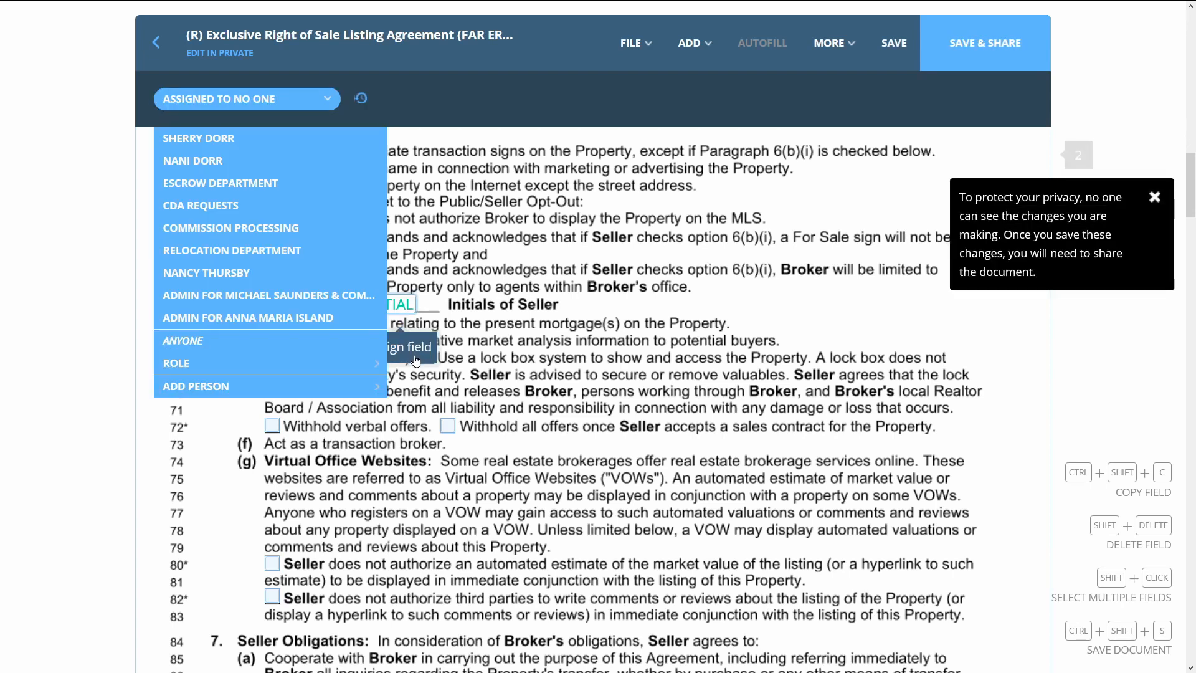
left_click(271, 139)
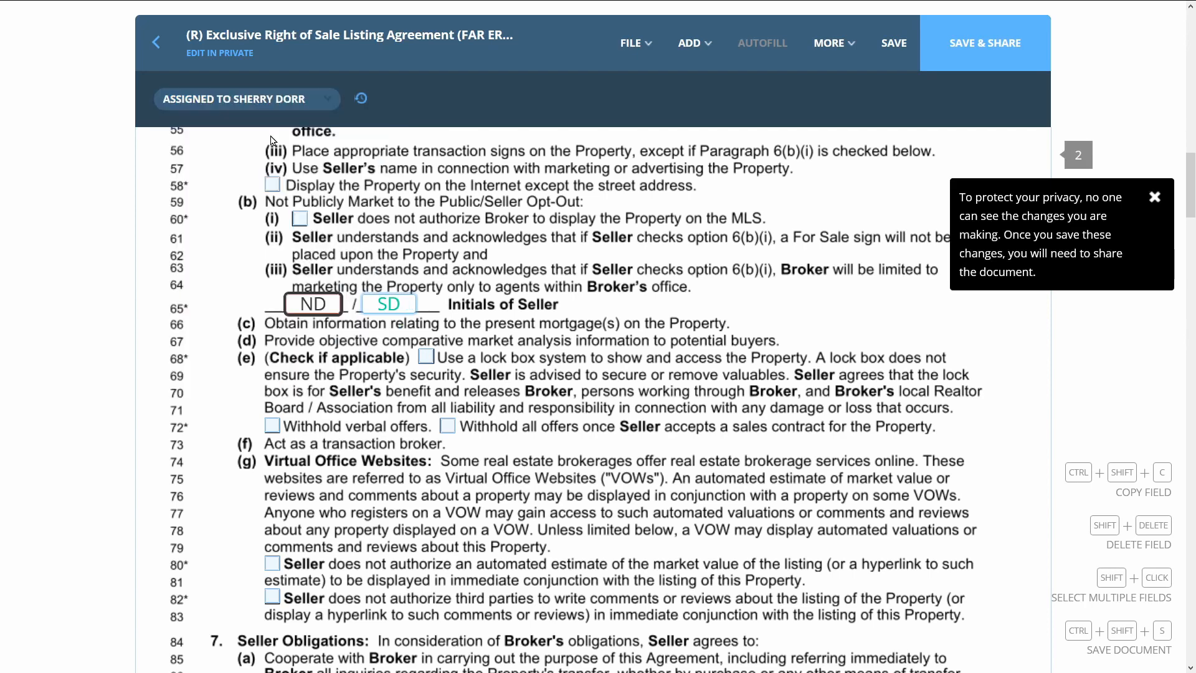
Save and share the updated listing agreement with the sellers again
left_click(987, 46)
left_click(779, 623)
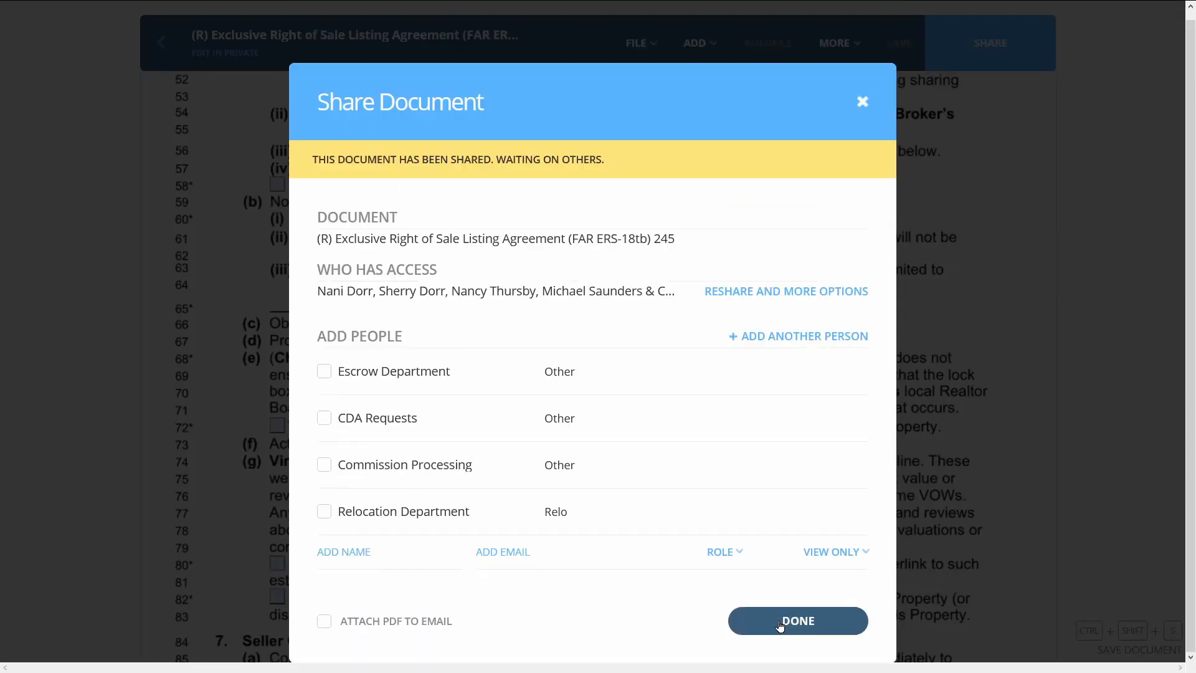
left_click(779, 620)
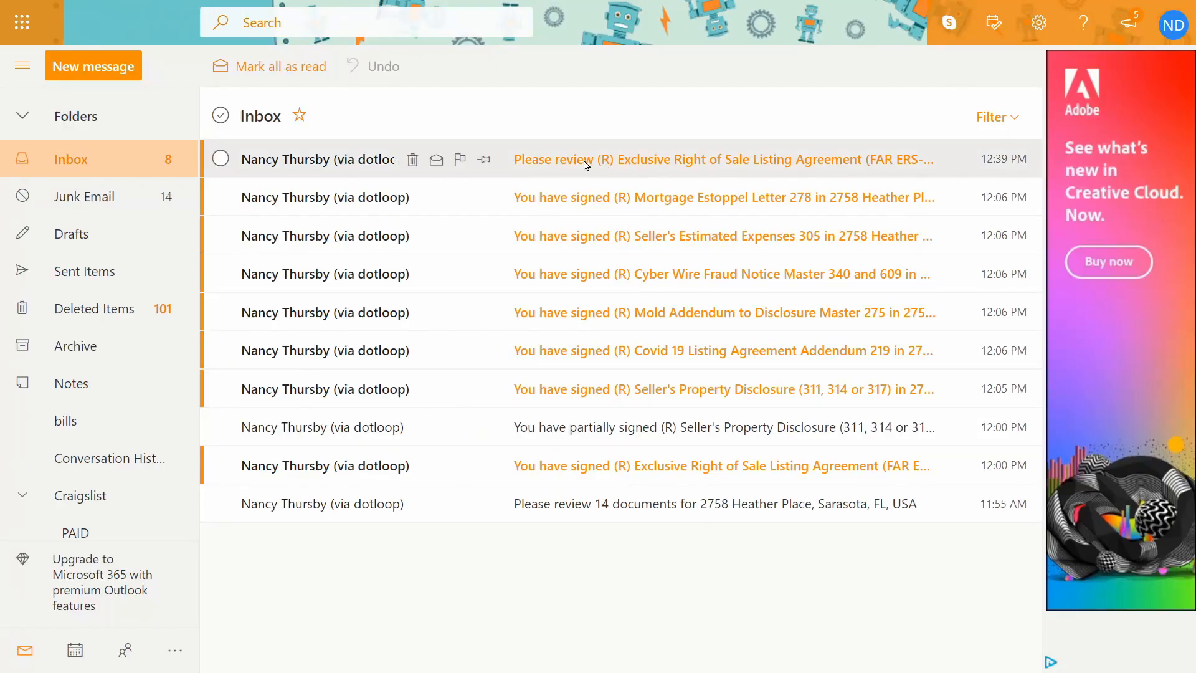
From the Outlook.com review email, adopt and place the first seller's initials on line 65 of the listing agreement
left_click(662, 167)
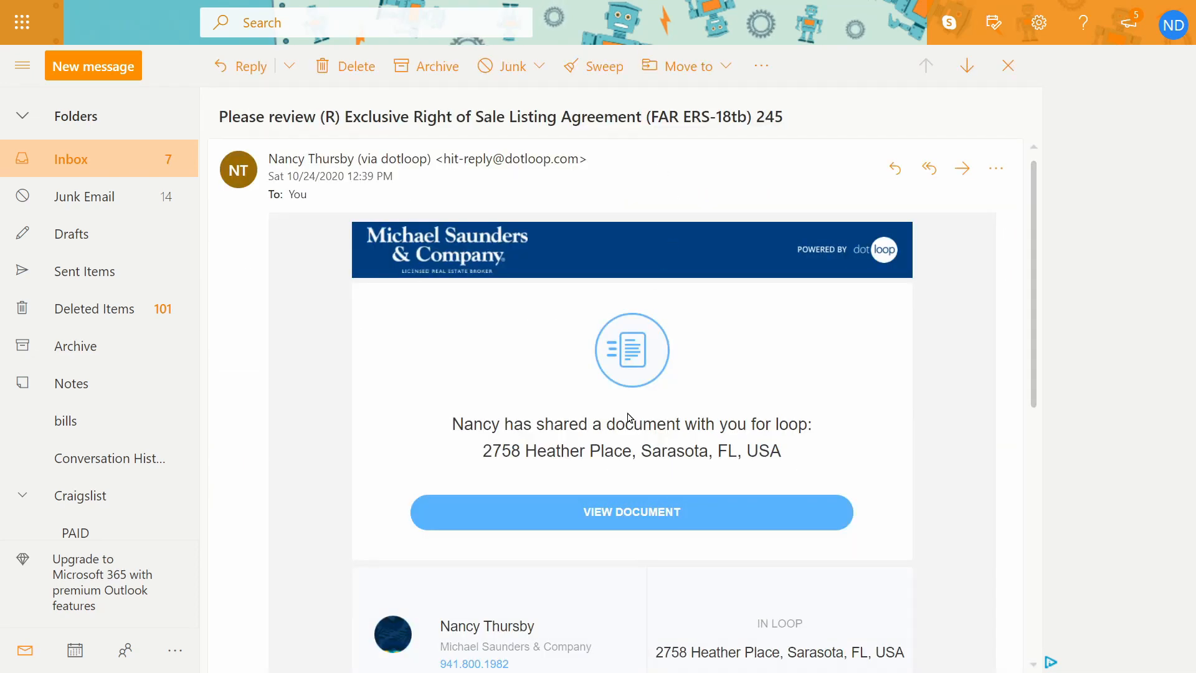
left_click(608, 515)
left_click(813, 36)
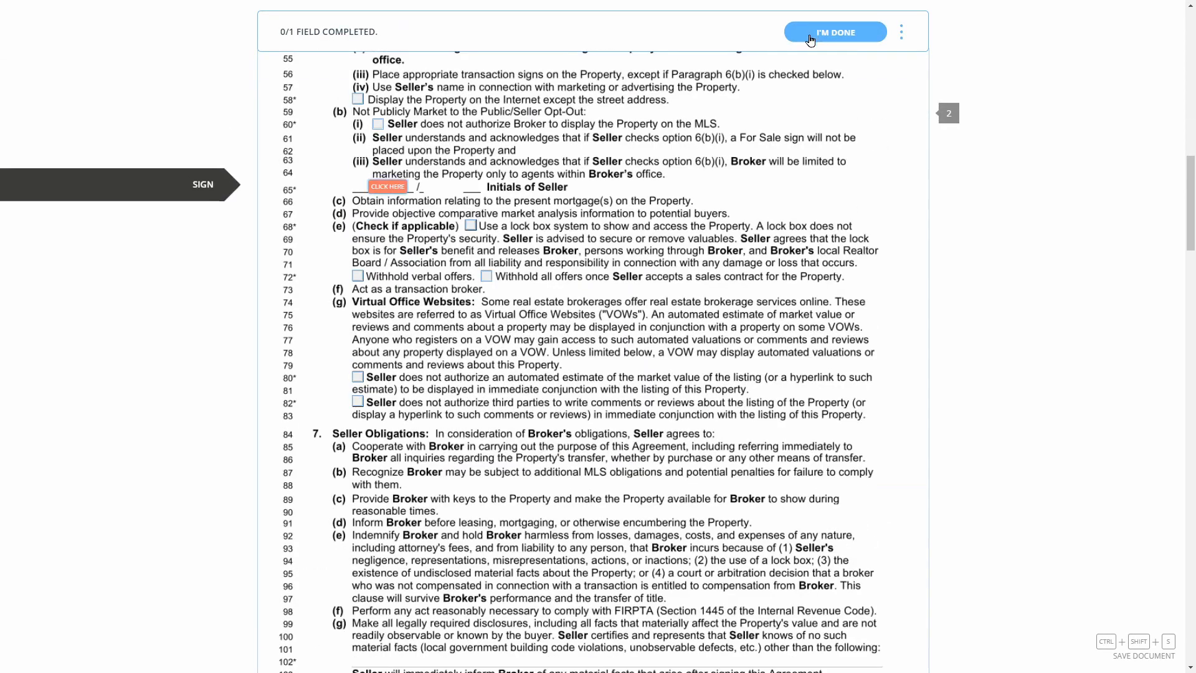
left_click(389, 187)
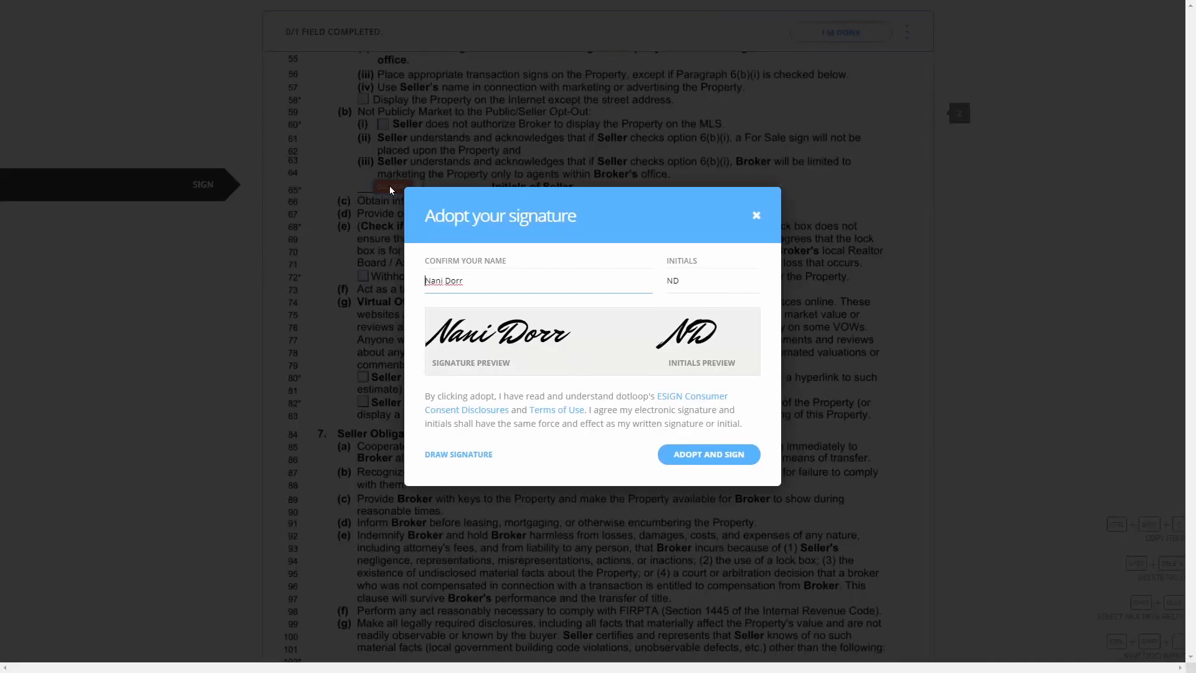
left_click(714, 454)
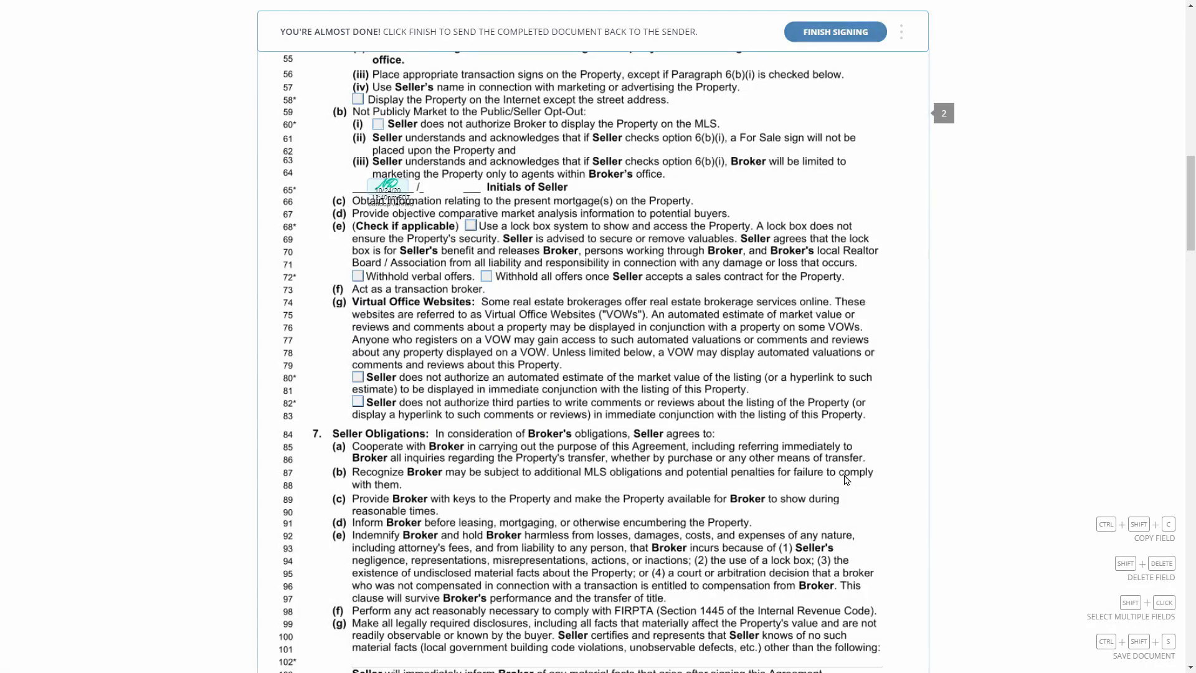
scroll(831, 86, "down", 3)
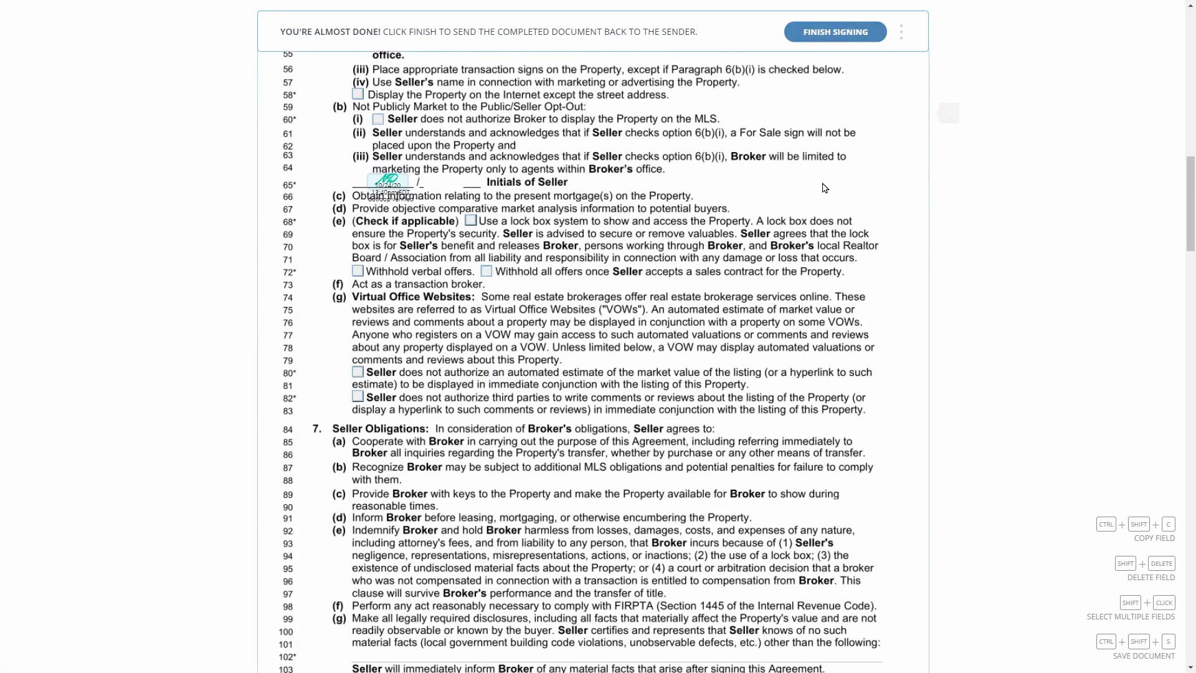
scroll(799, 136, "up", 1)
scroll(799, 136, "up", 1)
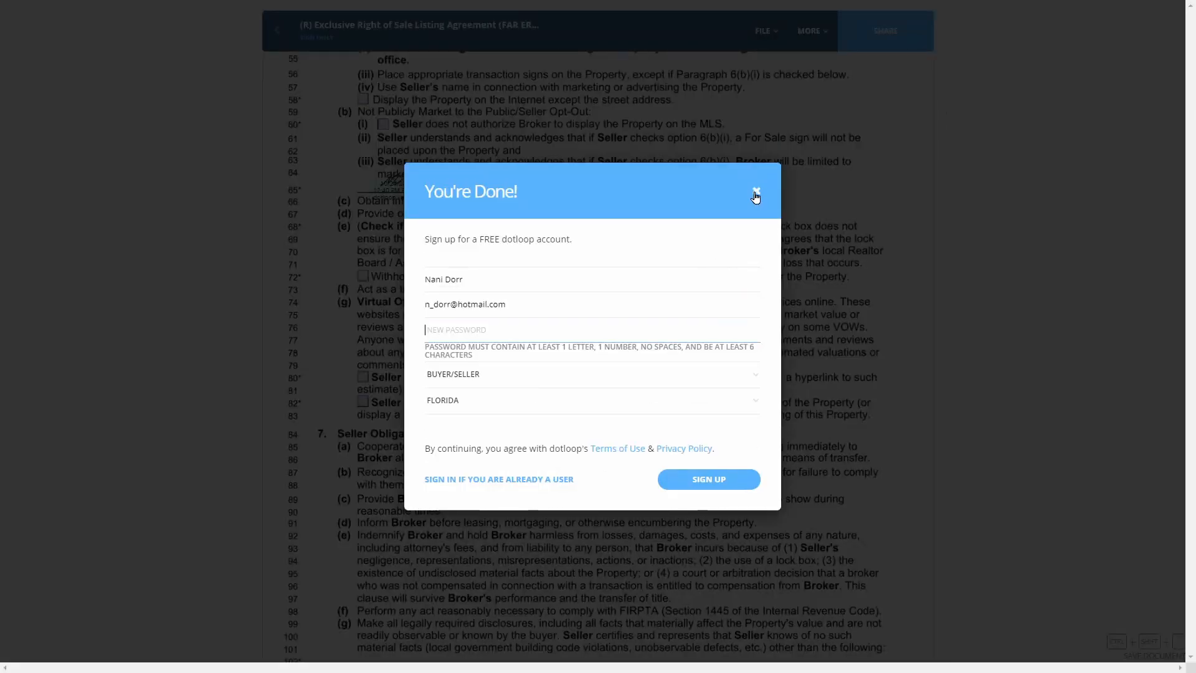
left_click(755, 196)
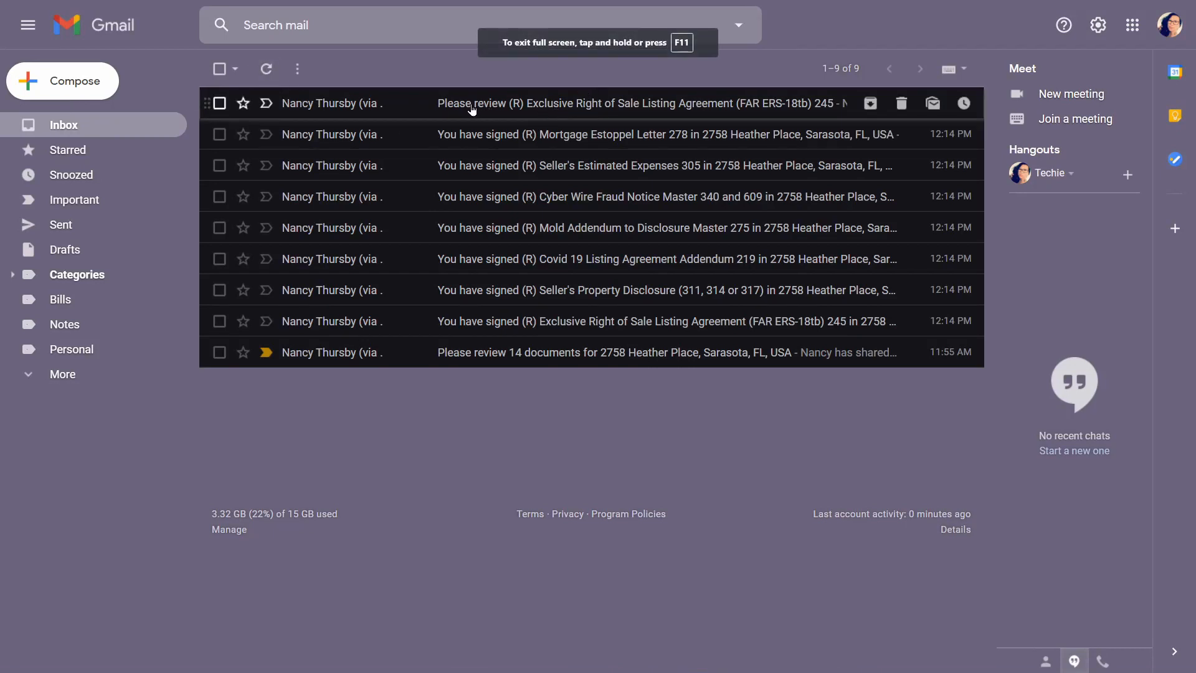
From the Gmail review email, add the second seller's initials beside the first on line 65
left_click(563, 112)
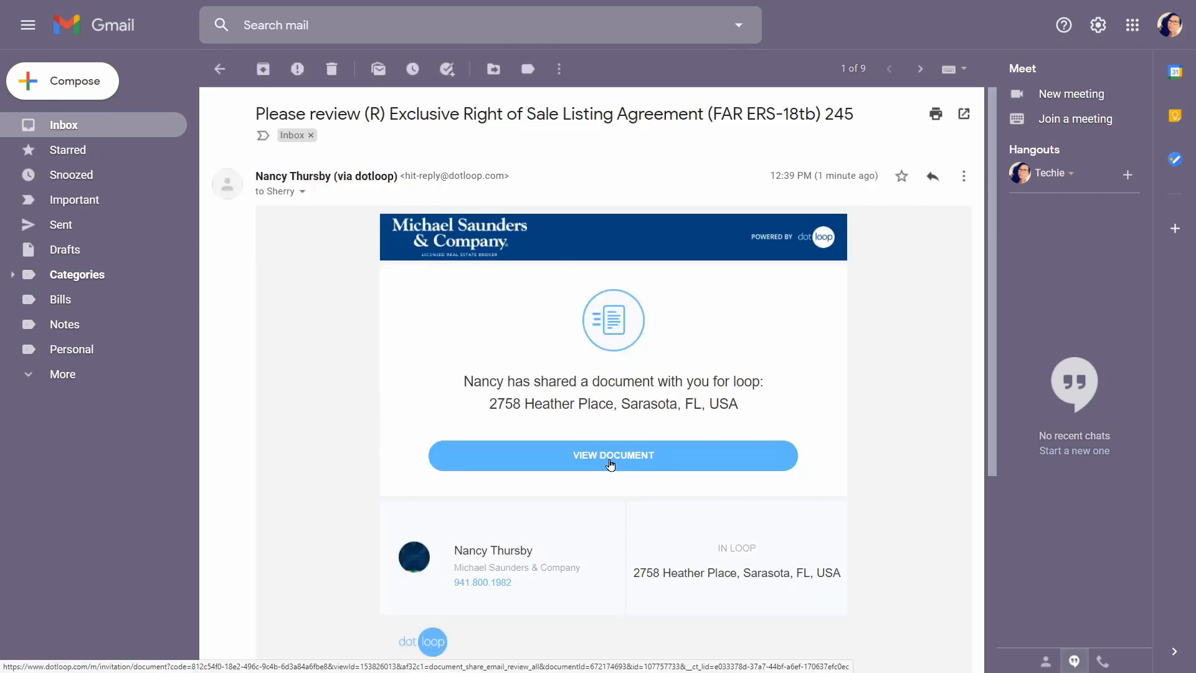
left_click(609, 462)
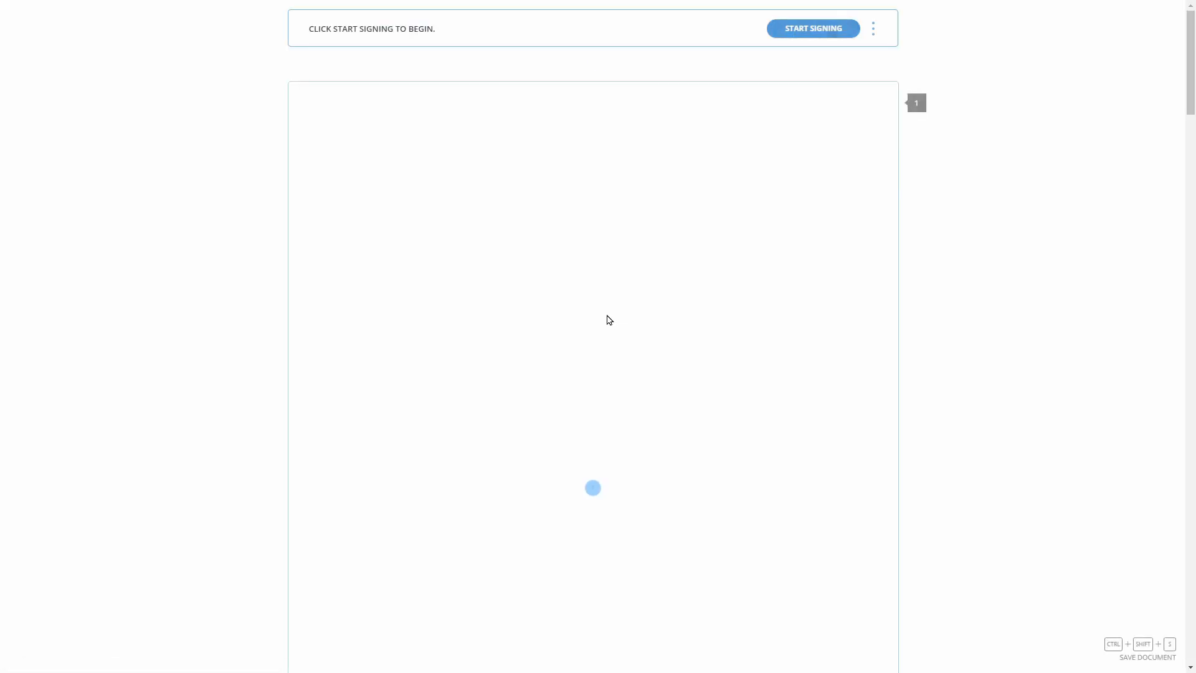
left_click(809, 29)
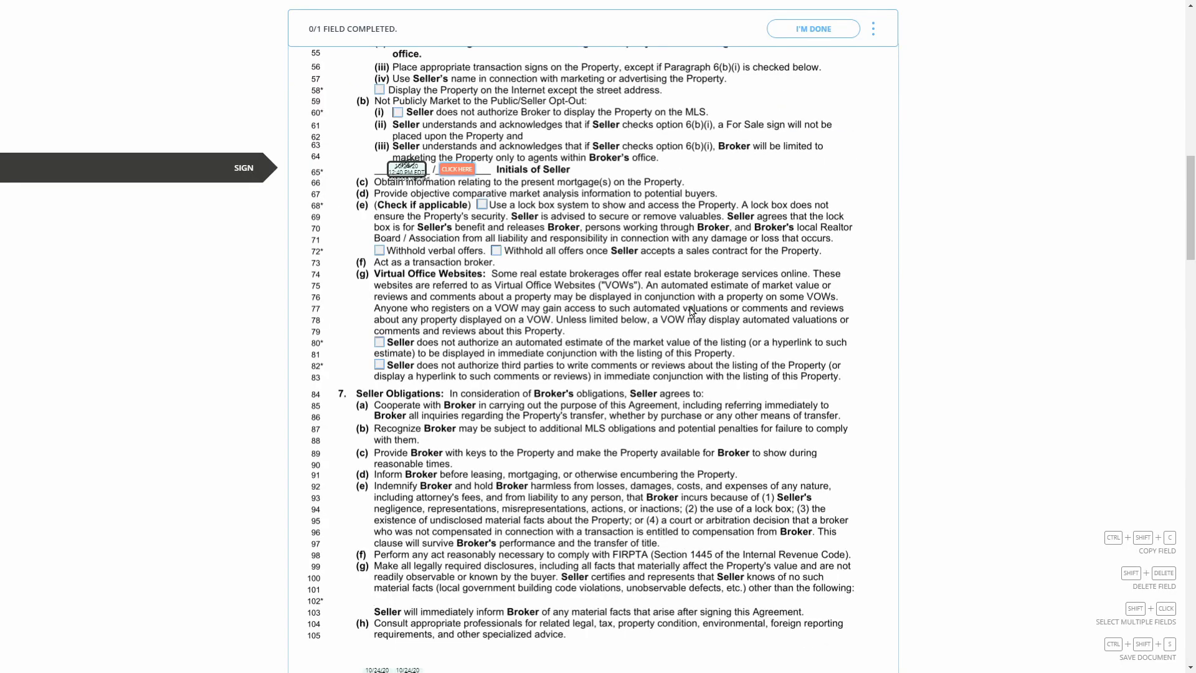
left_click(455, 170)
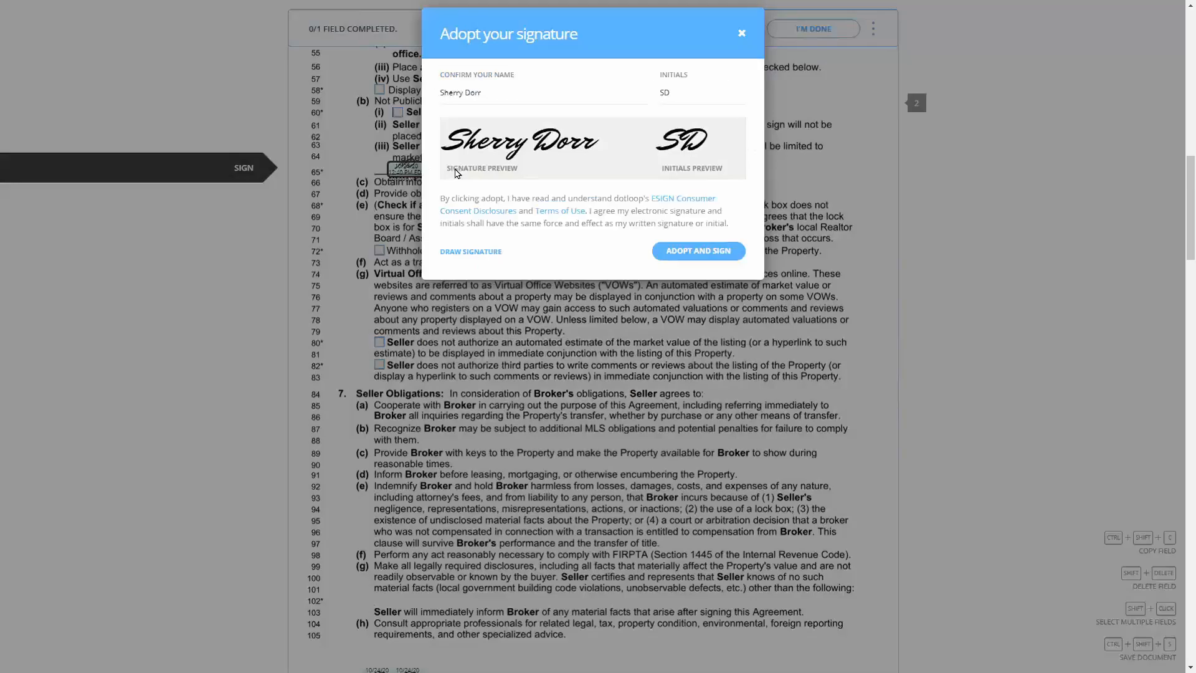
left_click(695, 446)
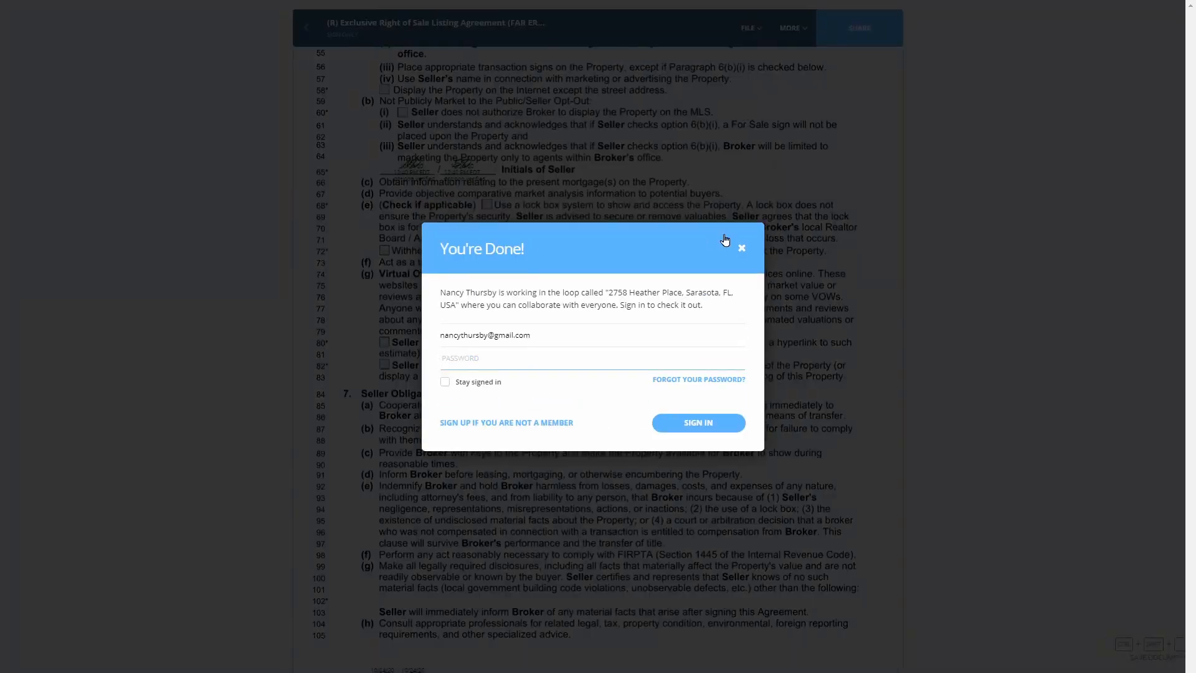
left_click(742, 250)
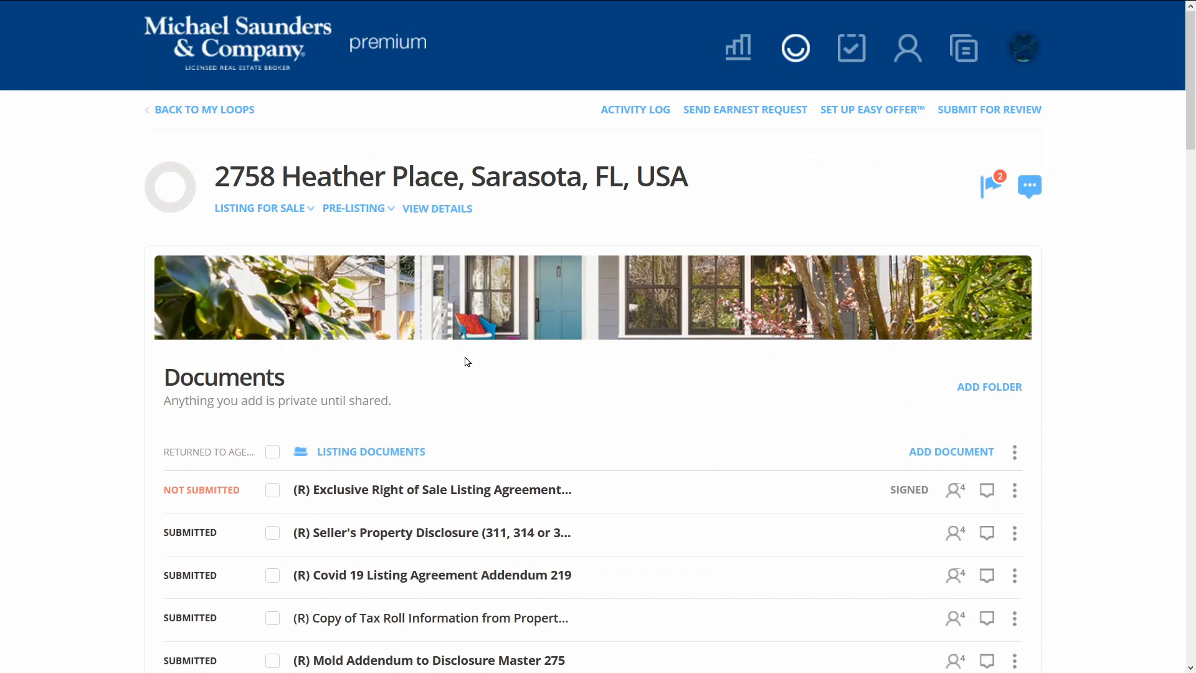
scroll(498, 371, "down", 2)
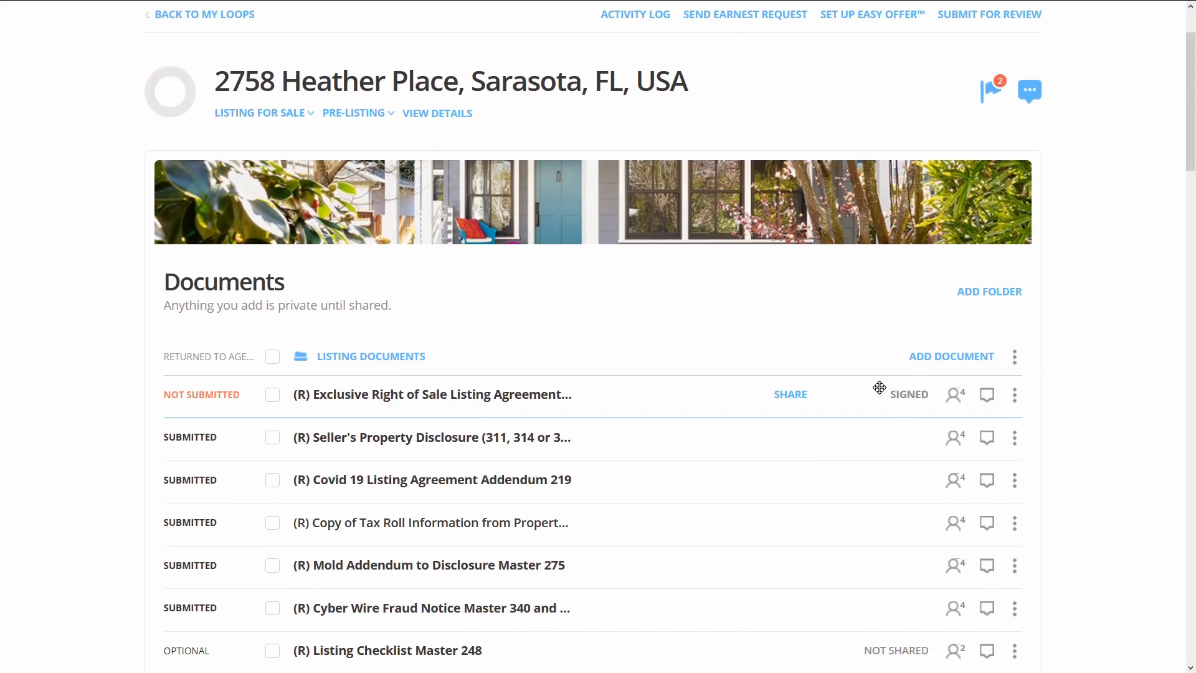
Submit the Listing Documents folder under the Listing category for review
mouse_move(215, 393)
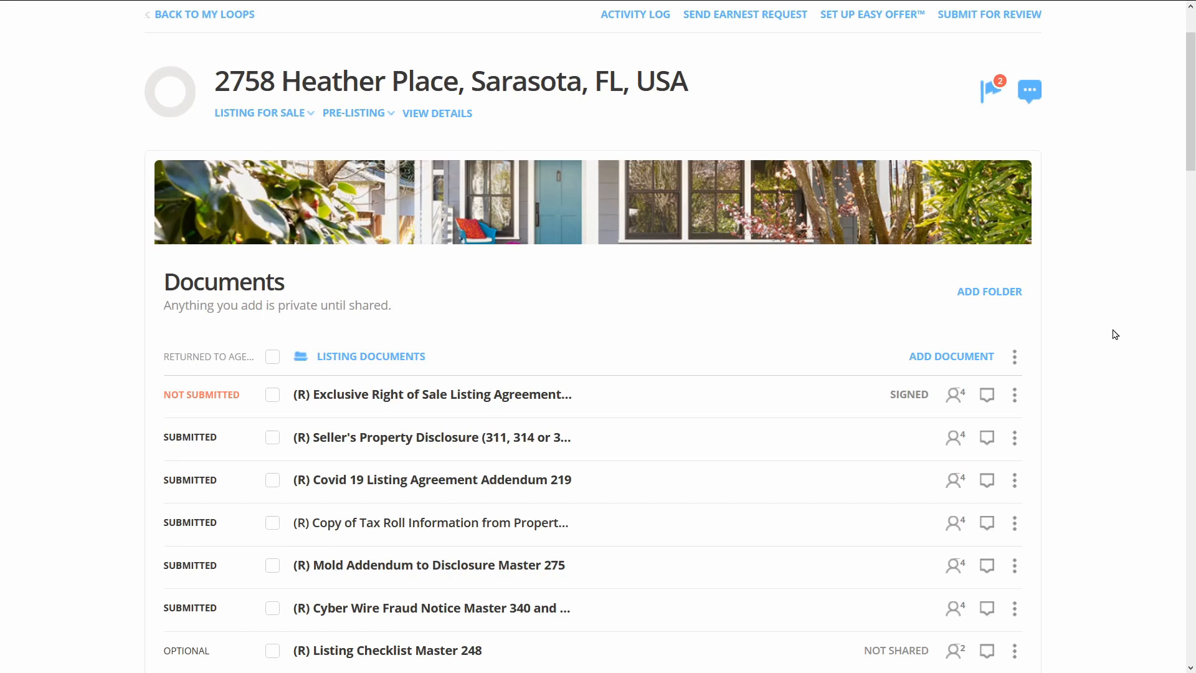
scroll(1040, 334, "up", 2)
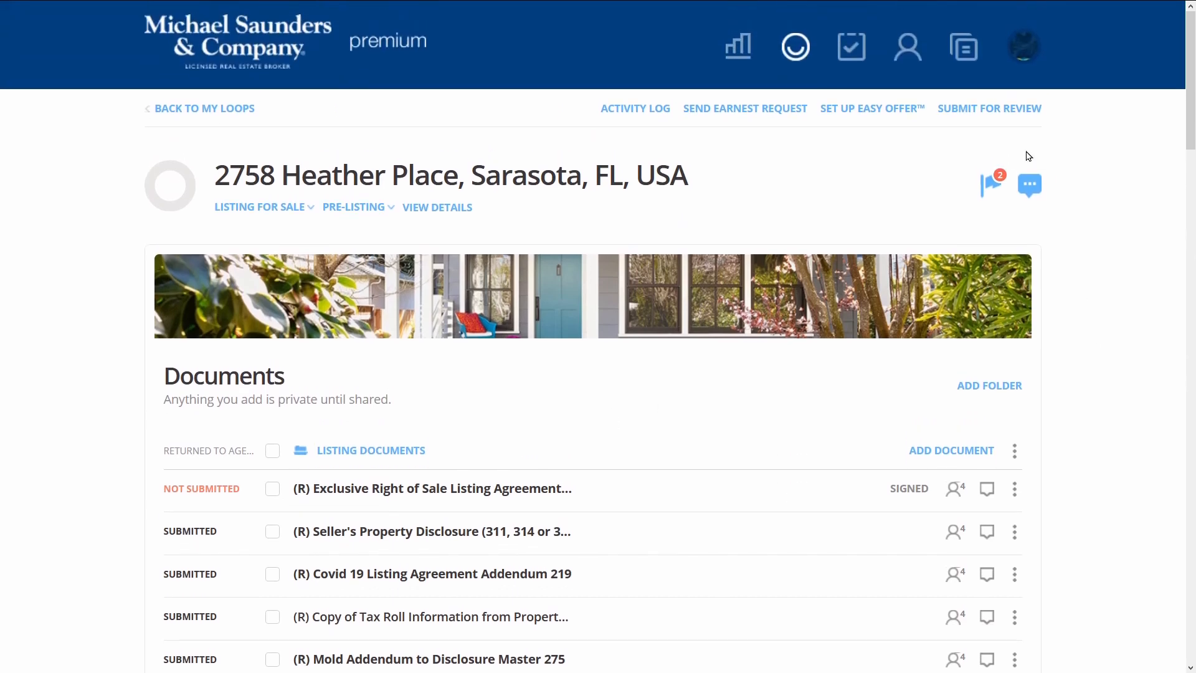
left_click(982, 118)
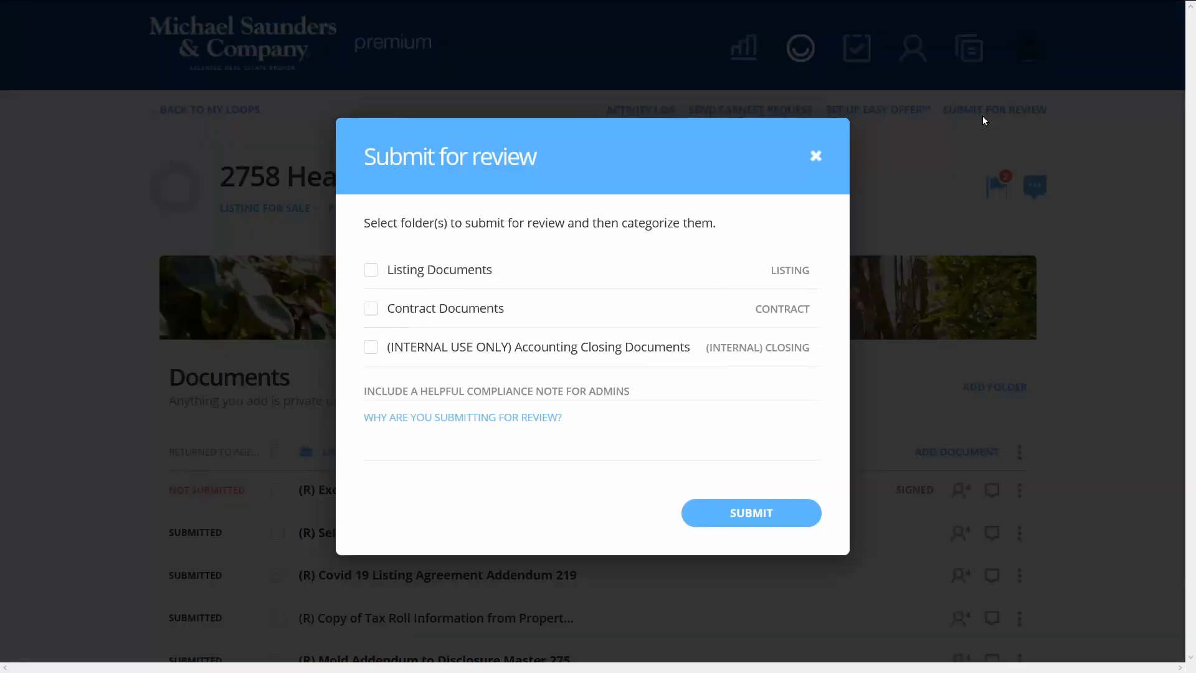
left_click(371, 271)
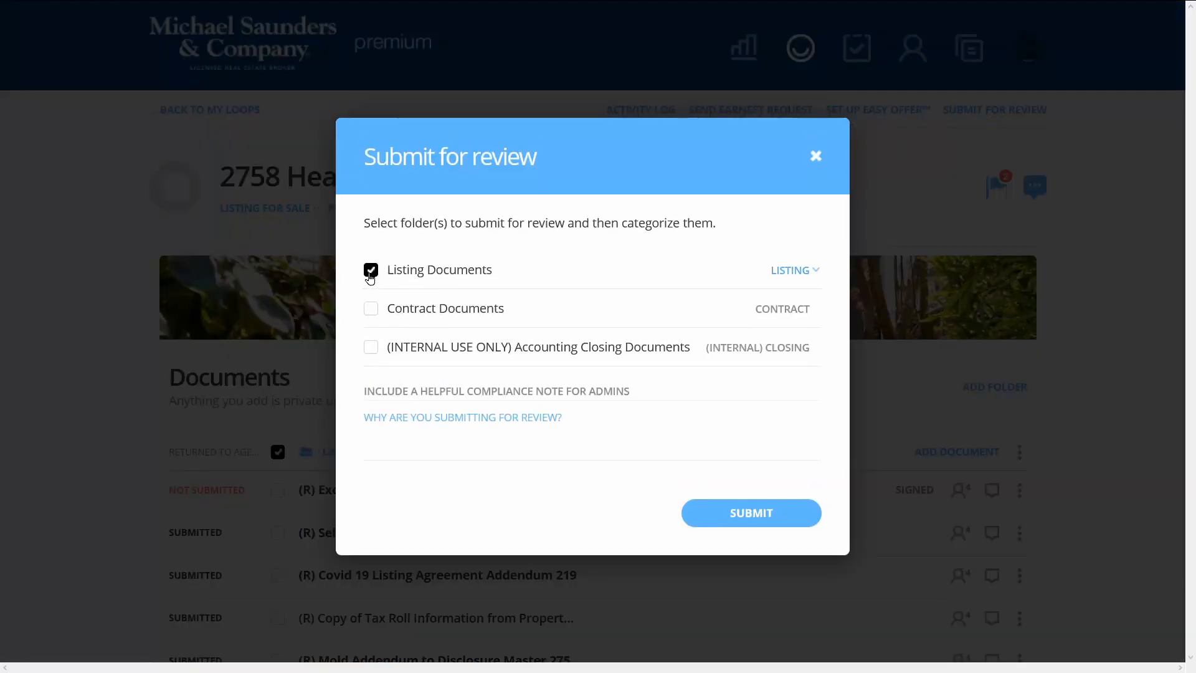
left_click(738, 520)
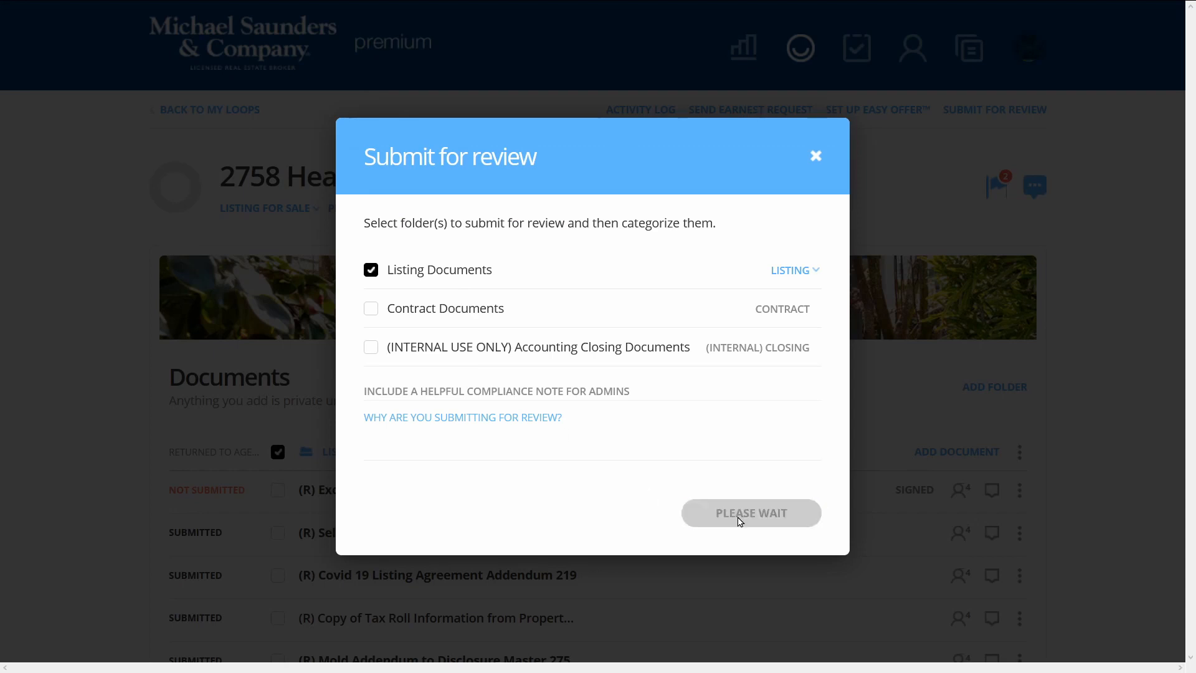